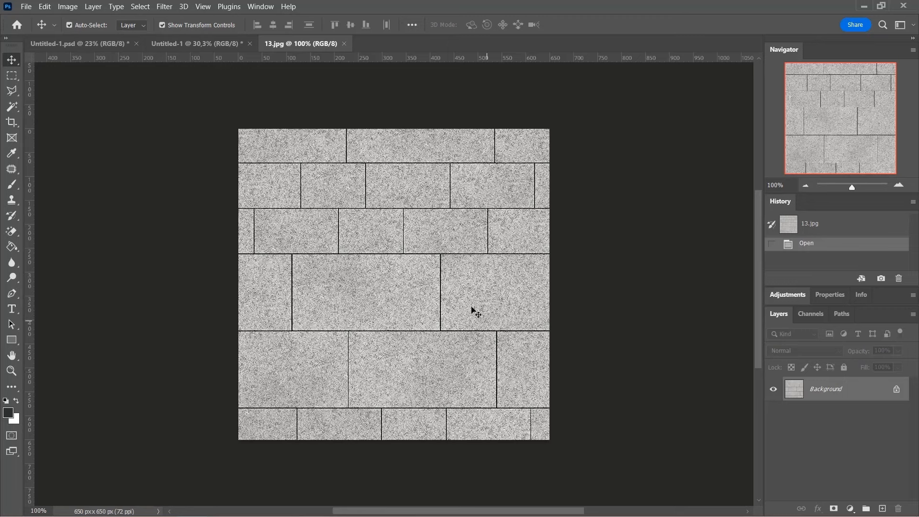
# Define the stone texture image 13.jpg as a pattern under its current name and close that image.
pyautogui.click(45, 7)
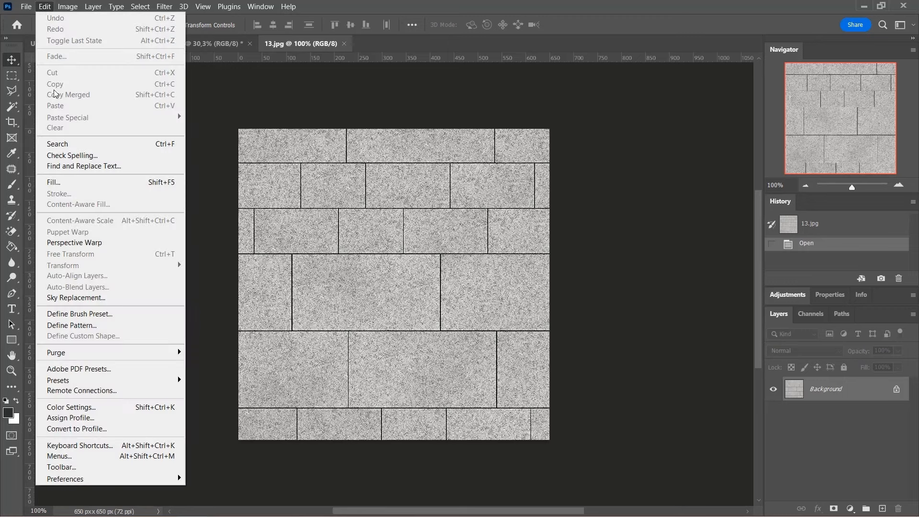
pyautogui.click(122, 326)
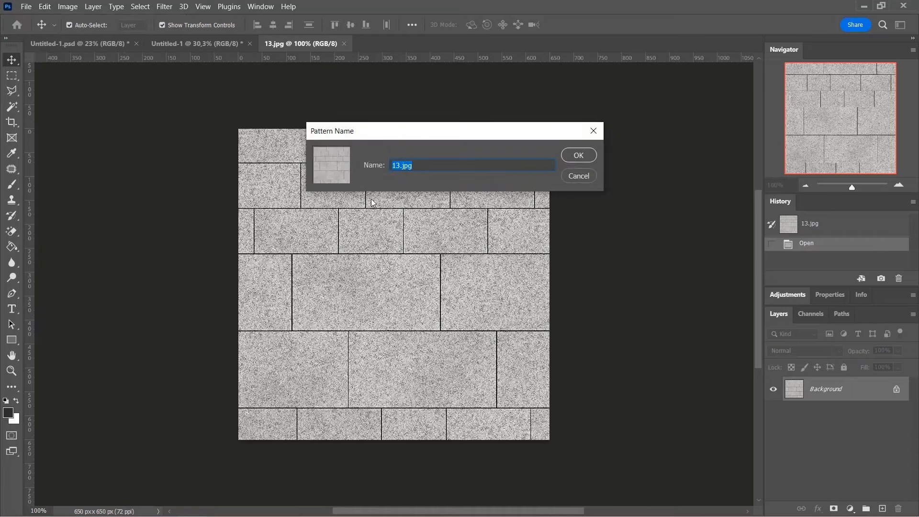
pyautogui.click(579, 156)
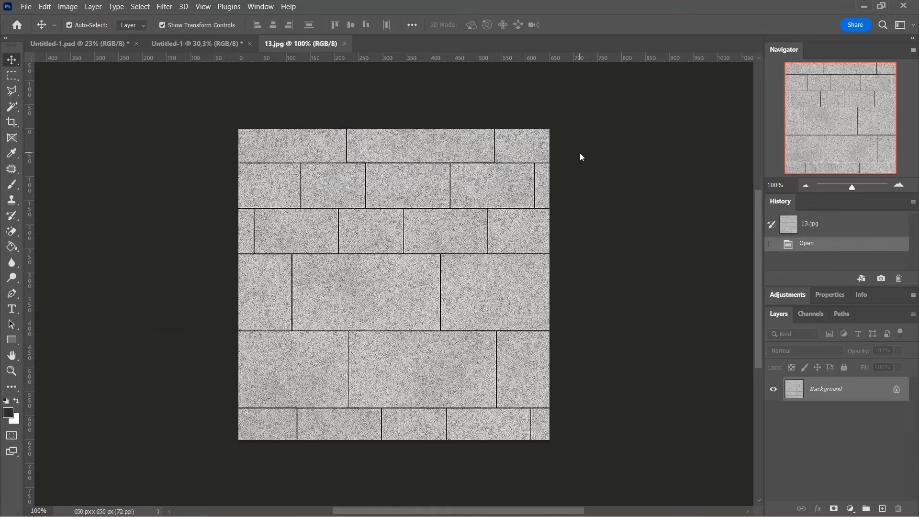
pyautogui.click(344, 44)
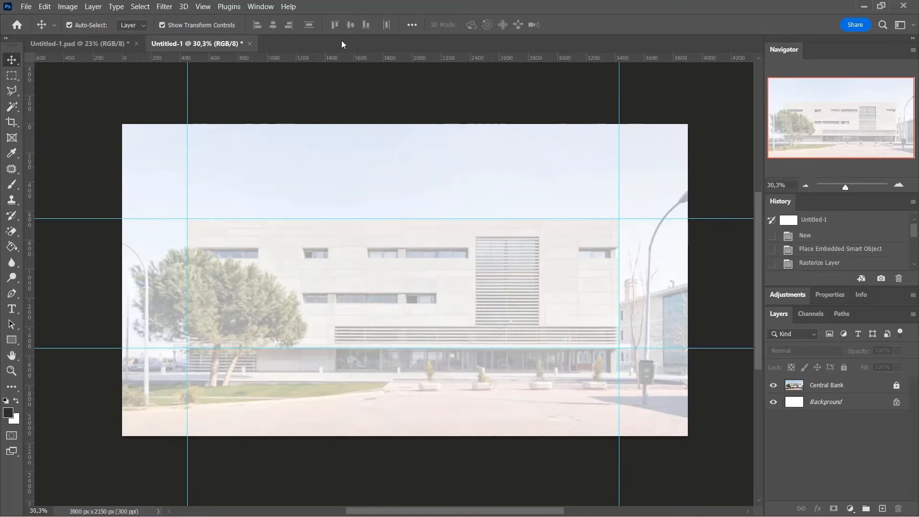
# Draw a rectangle about 2977 by 895 px over the building's facade between the guides, filled with the stone pattern.
pyautogui.click(14, 342)
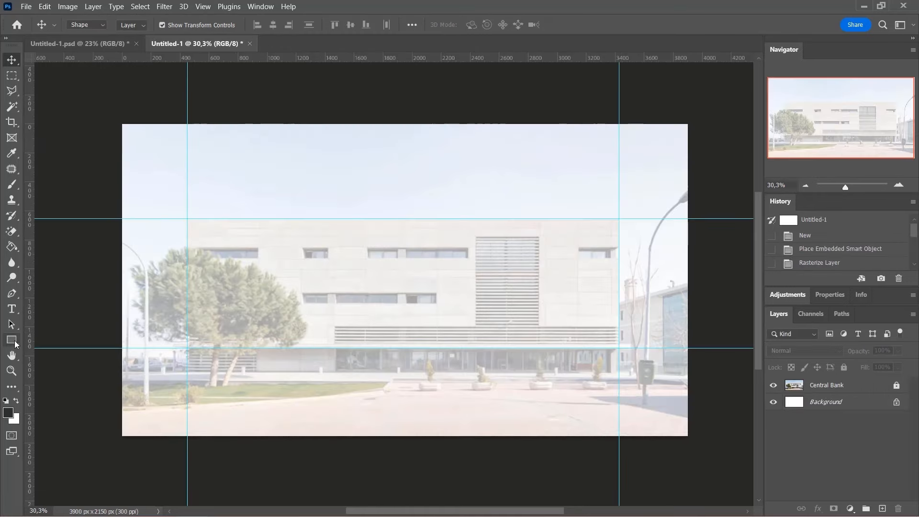
pyautogui.click(177, 24)
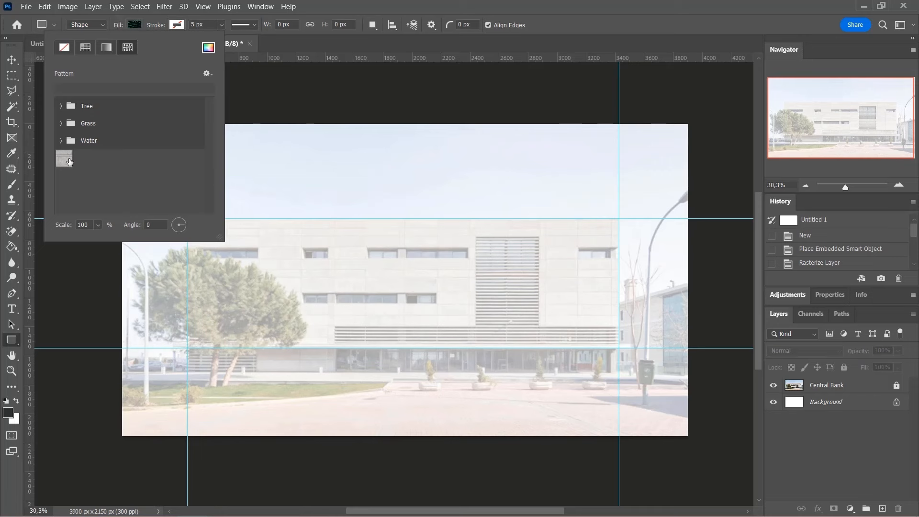
pyautogui.click(67, 162)
pyautogui.click(355, 4)
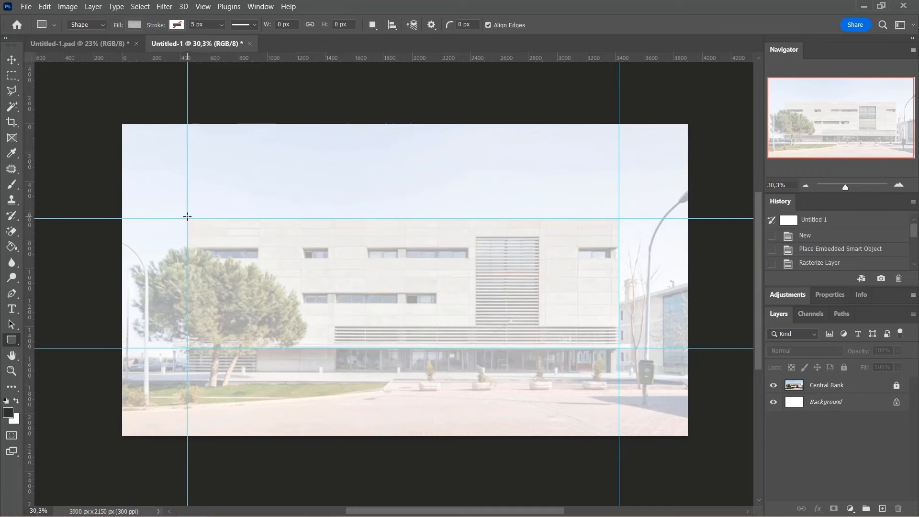
pyautogui.moveTo(186, 219); pyautogui.dragTo(615, 352)
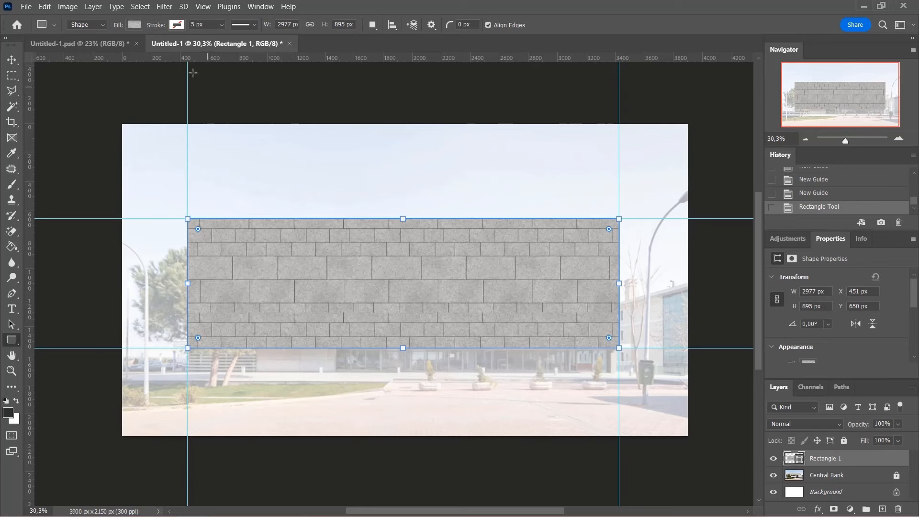
# Set the stone pattern's fill scale to 115% on the facade rectangle and deselect the shape.
pyautogui.click(135, 25)
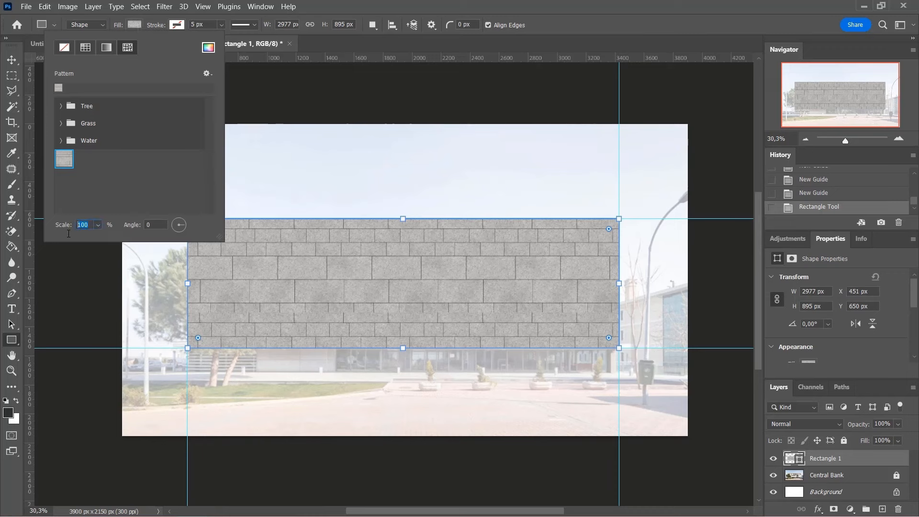
pyautogui.write('125')
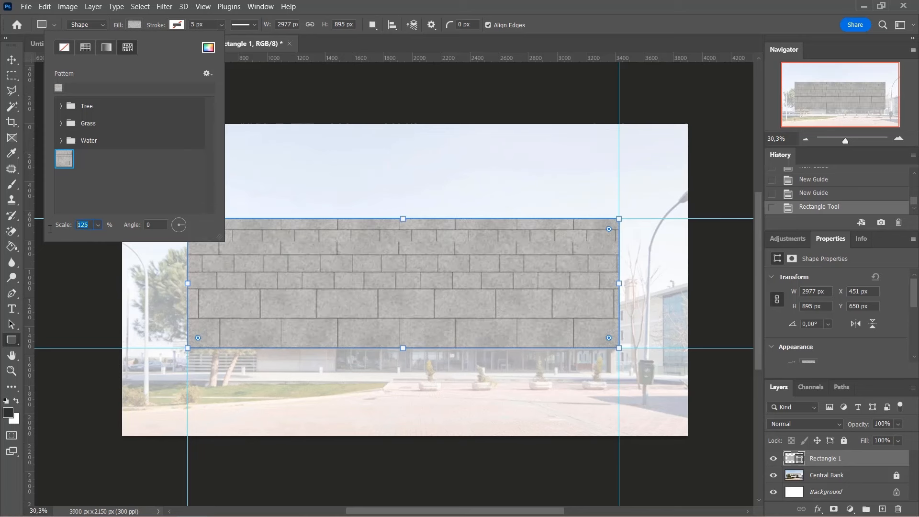
pyautogui.write('15')
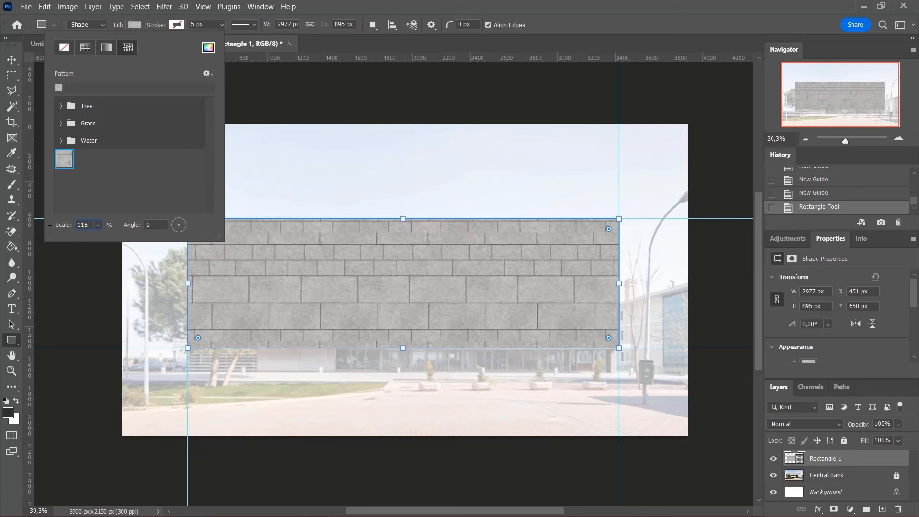
pyautogui.click(12, 60)
pyautogui.click(532, 165)
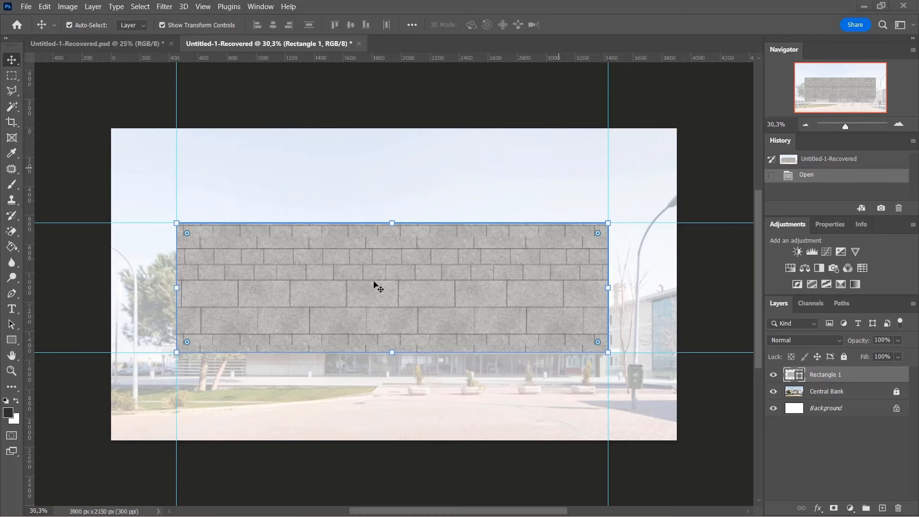
pyautogui.click(329, 74)
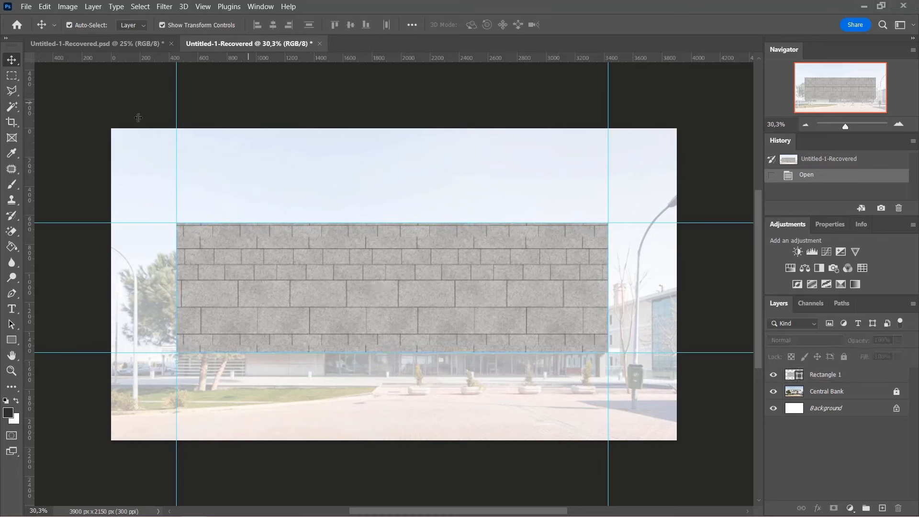
# Add two vertical guides near the facade's left end and three horizontal guides across its upper and middle stone courses.
pyautogui.moveTo(29, 161); pyautogui.dragTo(194, 244)
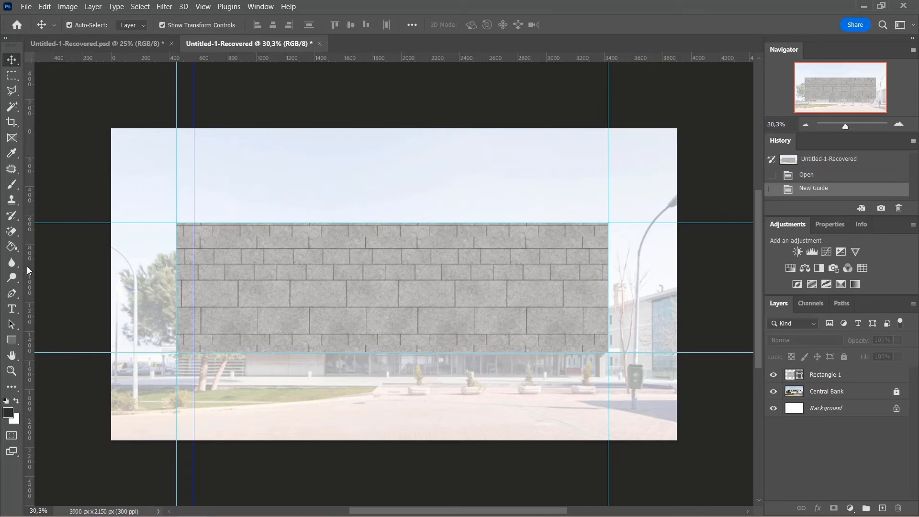
pyautogui.moveTo(28, 270); pyautogui.dragTo(225, 318)
pyautogui.scroll(3, 225, 318)
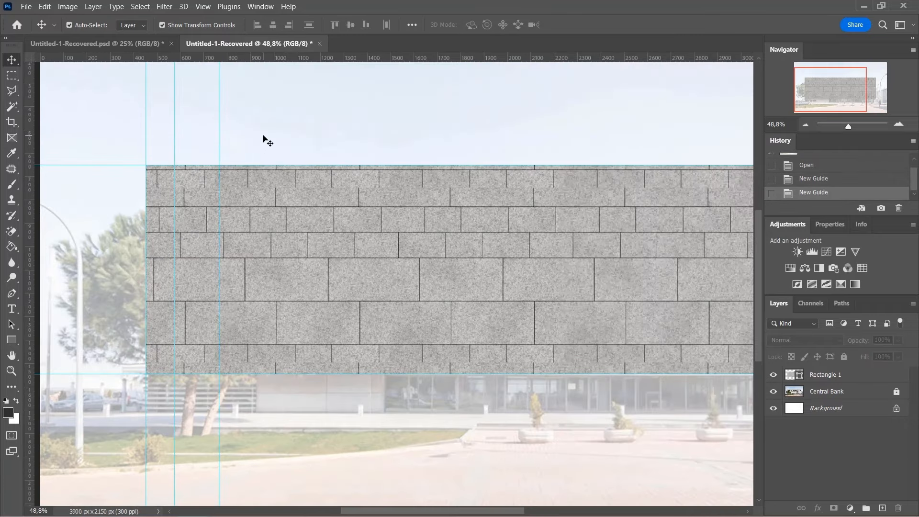
pyautogui.moveTo(280, 63); pyautogui.dragTo(271, 206)
pyautogui.moveTo(300, 66); pyautogui.dragTo(289, 277)
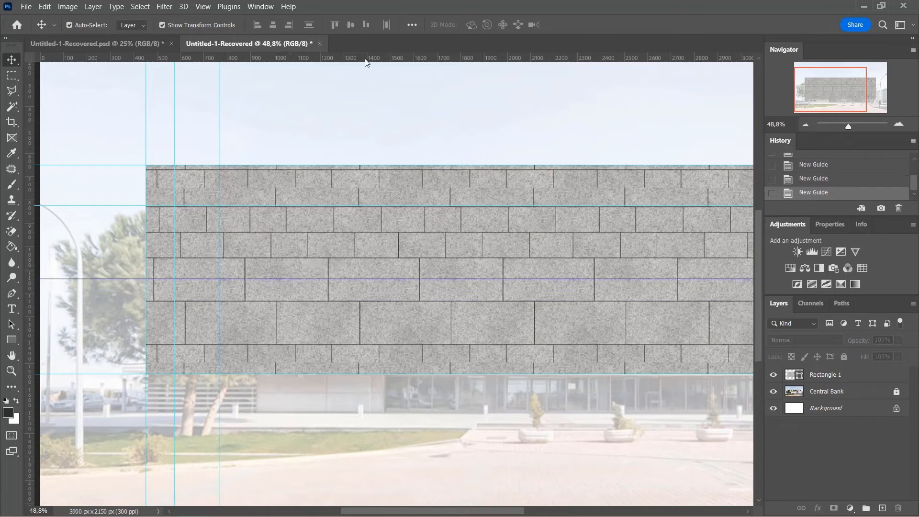
pyautogui.moveTo(365, 58); pyautogui.dragTo(374, 264)
# Add further vertical guides toward the middle of the facade and a horizontal guide through the lower large stone course.
pyautogui.moveTo(37, 242); pyautogui.dragTo(330, 304)
pyautogui.scroll(3, 330, 301)
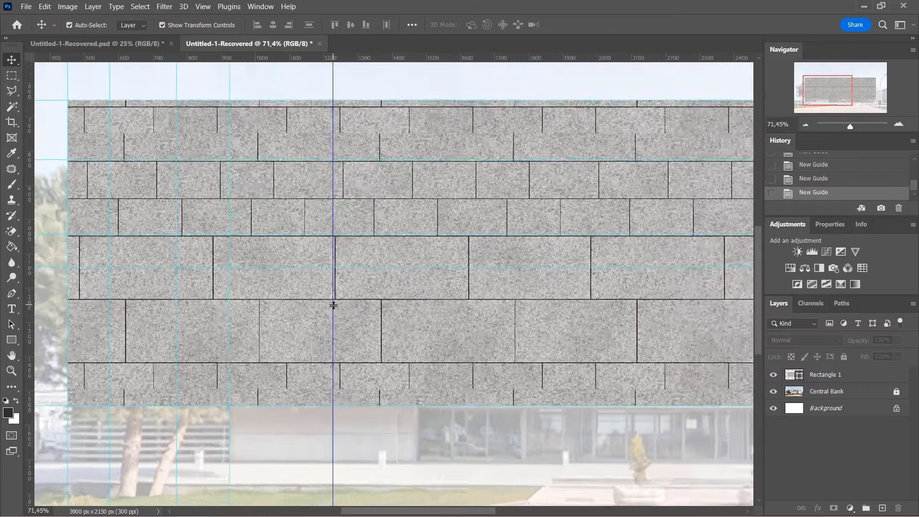
pyautogui.moveTo(28, 234); pyautogui.dragTo(555, 288)
pyautogui.moveTo(433, 58); pyautogui.dragTo(430, 316)
# Lower the opacity of the Rectangle 1 layer to 66% so the building photo shows through the stone pattern.
pyautogui.click(267, 291)
pyautogui.scroll(-3, 259, 230)
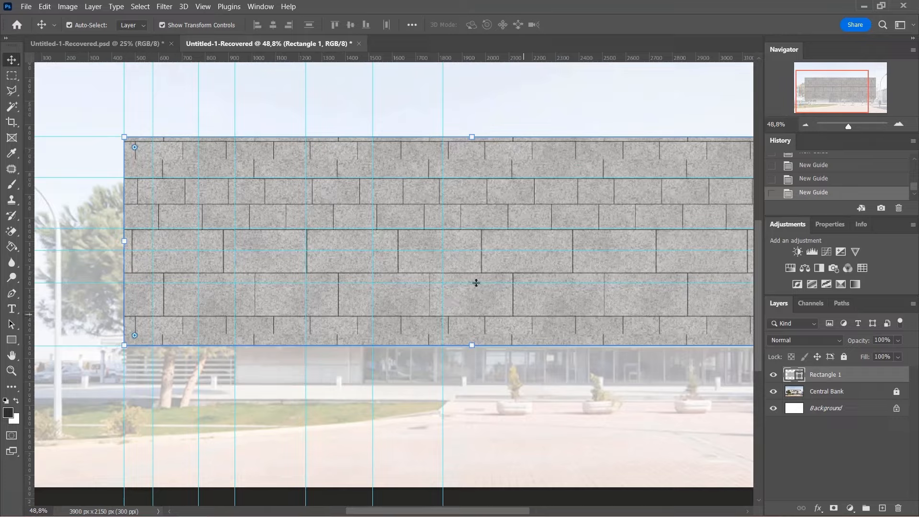
pyautogui.click(898, 340)
pyautogui.moveTo(898, 353); pyautogui.dragTo(891, 354)
pyautogui.scroll(2, 503, 302)
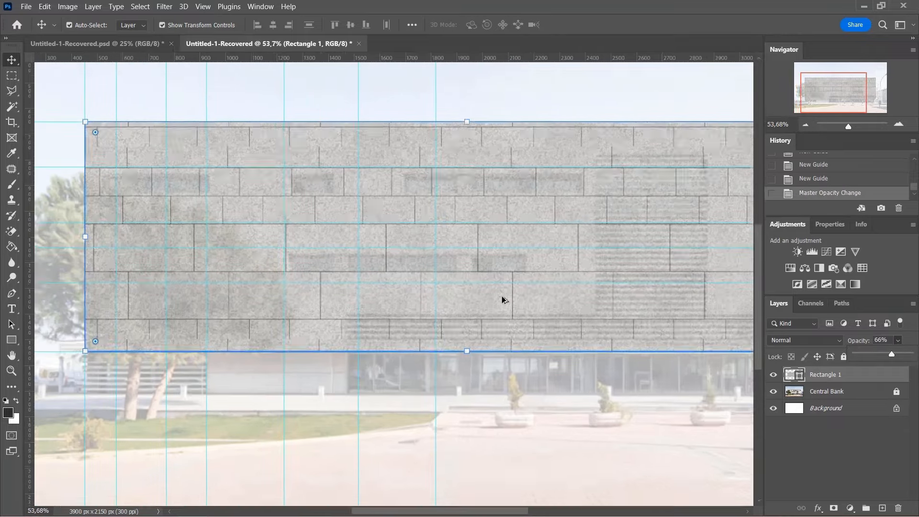
pyautogui.moveTo(464, 227); pyautogui.dragTo(473, 217)
pyautogui.hotkey('ctrl', 'z')
pyautogui.scroll(-2, 383, 201)
# Deselect the rectangle and add vertical guides across the right half of the facade, with another horizontal guide through its lower part.
pyautogui.click(282, 115)
pyautogui.scroll(1, 307, 167)
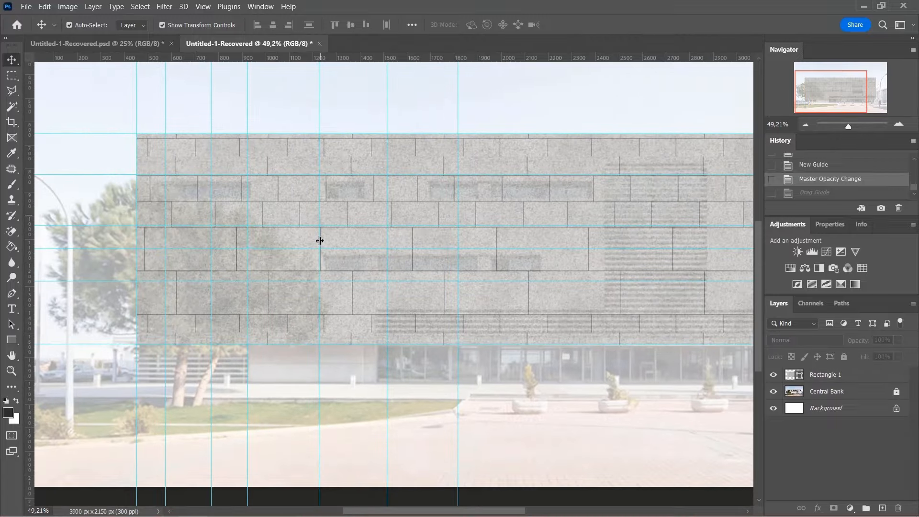
pyautogui.scroll(-1, 316, 240)
pyautogui.moveTo(30, 259); pyautogui.dragTo(502, 287)
pyautogui.moveTo(29, 287); pyautogui.dragTo(539, 287)
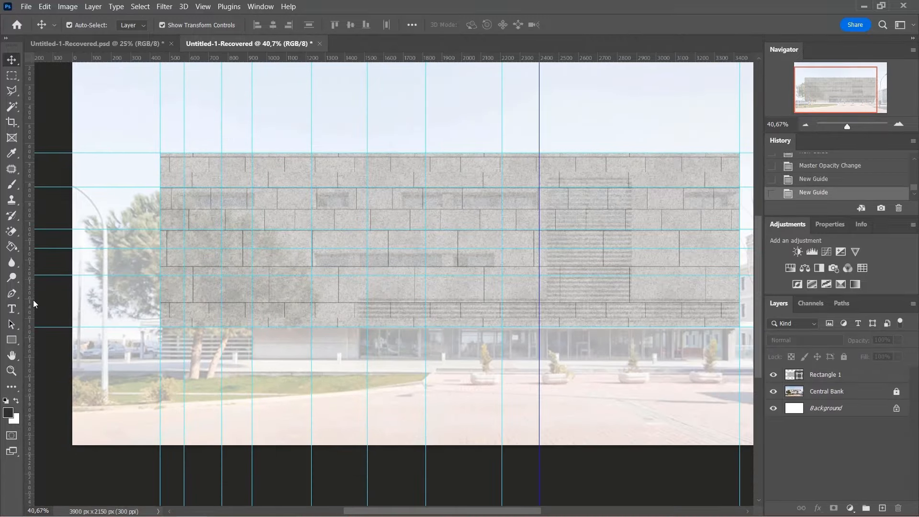
pyautogui.moveTo(31, 303); pyautogui.dragTo(664, 362)
pyautogui.moveTo(664, 363); pyautogui.dragTo(664, 362)
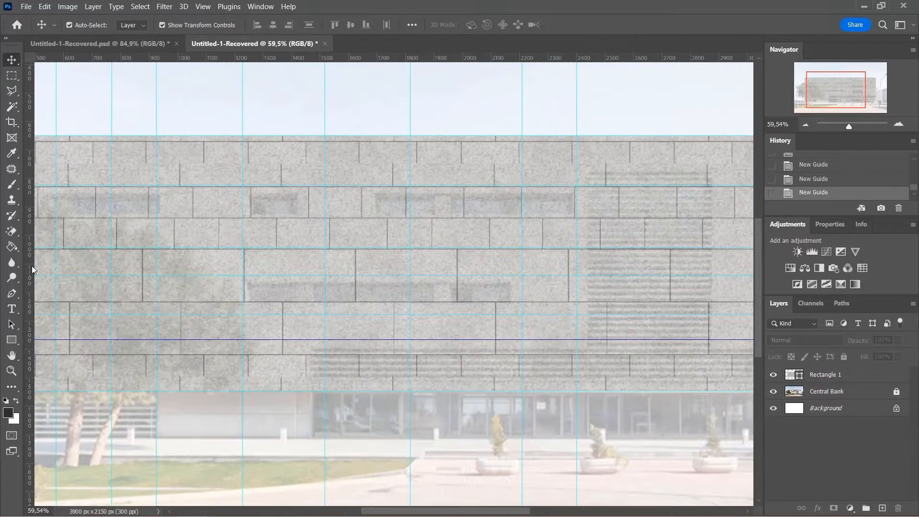
# Add more vertical guides in the remaining wide gaps across the facade to mark the sides of window openings.
pyautogui.moveTo(29, 269); pyautogui.dragTo(271, 312)
pyautogui.moveTo(29, 191); pyautogui.dragTo(212, 239)
pyautogui.scroll(-2, 431, 169)
pyautogui.scroll(1, 91, 309)
pyautogui.moveTo(29, 293); pyautogui.dragTo(486, 331)
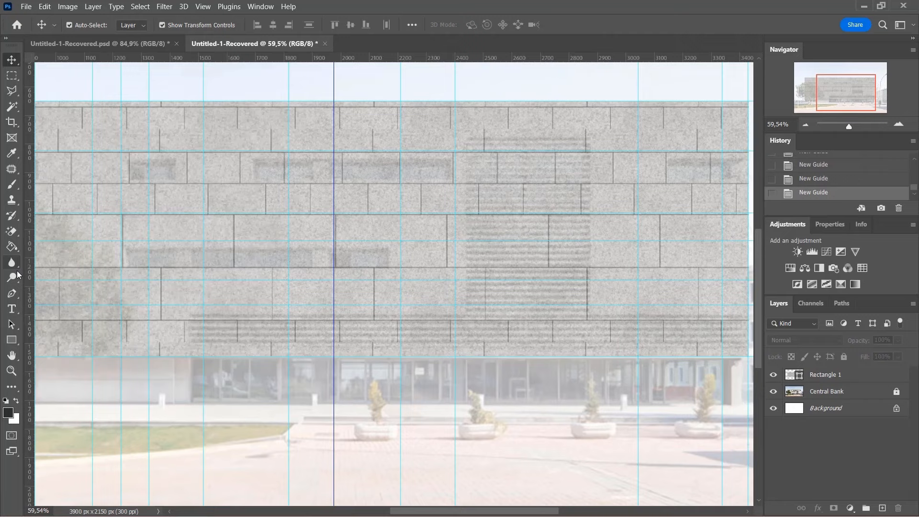
pyautogui.moveTo(30, 311); pyautogui.dragTo(528, 317)
pyautogui.moveTo(30, 295); pyautogui.dragTo(599, 332)
pyautogui.scroll(-5, 569, 177)
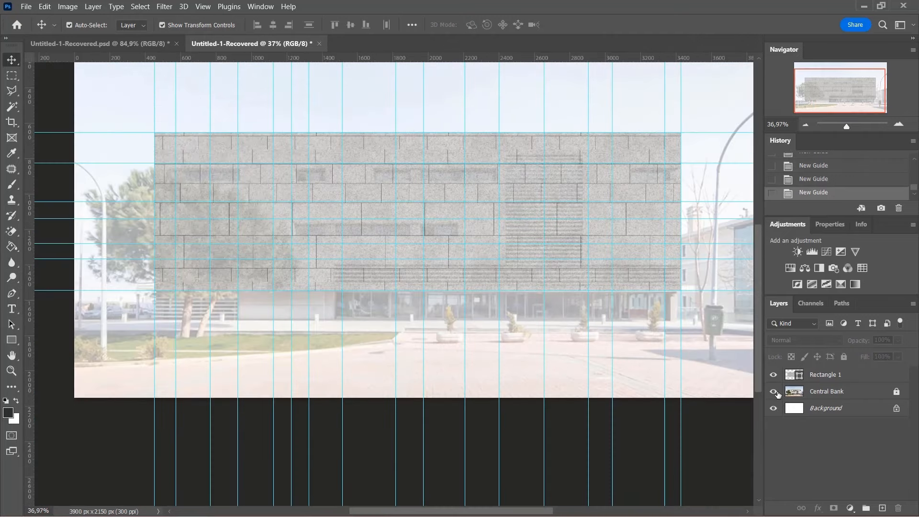
# Hide the Central Bank photo layer and rasterize the Rectangle 1 layer.
pyautogui.click(774, 391)
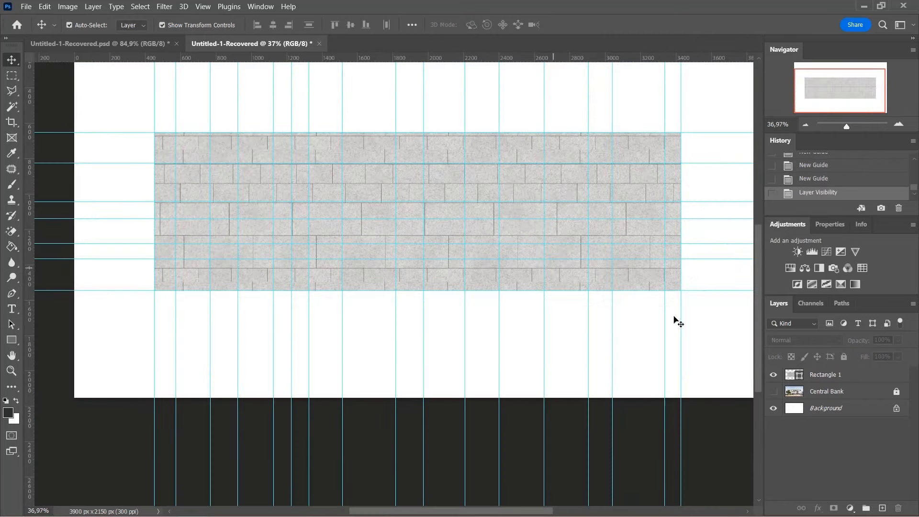
pyautogui.click(809, 379)
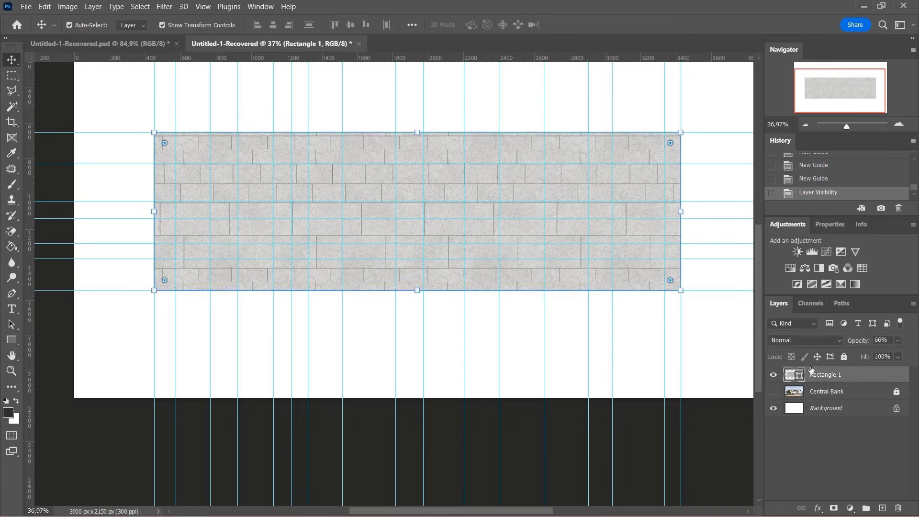
pyautogui.rightClick(815, 378)
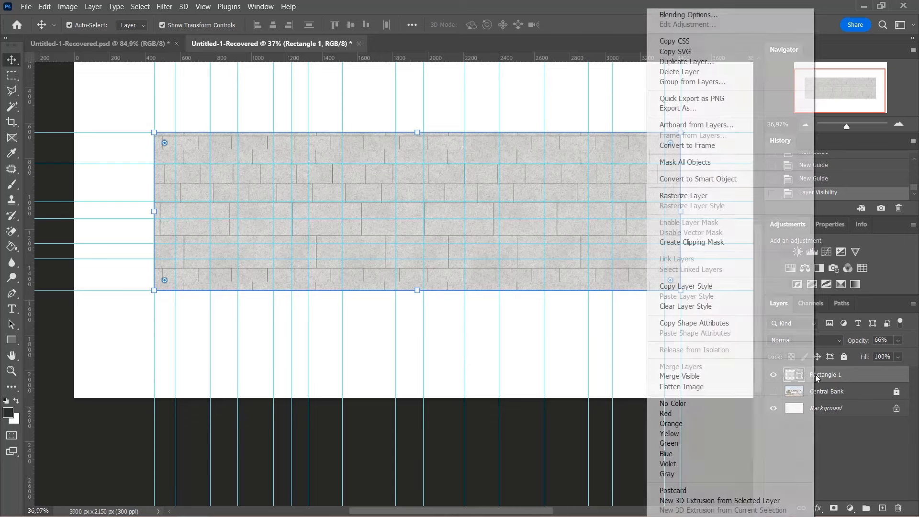
pyautogui.click(702, 196)
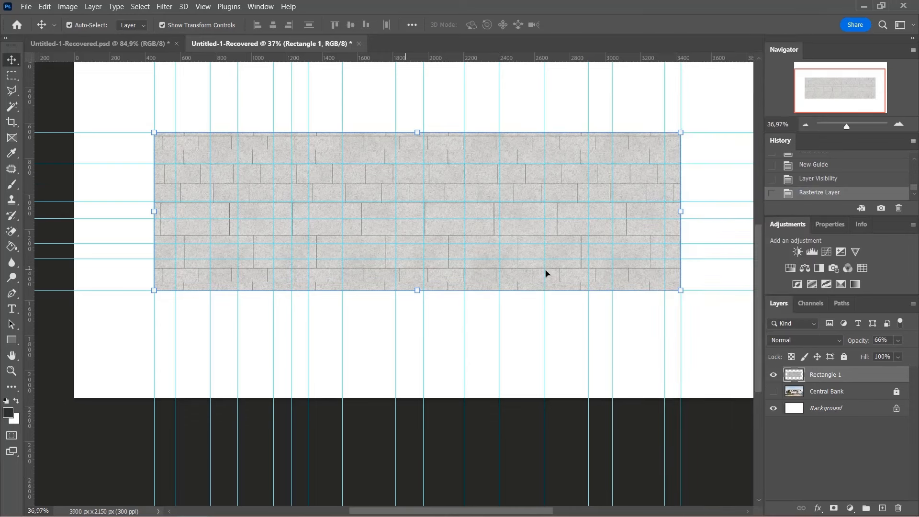
# Select a small rectangle in the lower large stone course and add a taller one near the facade's left end, following the guides.
pyautogui.scroll(4, 205, 200)
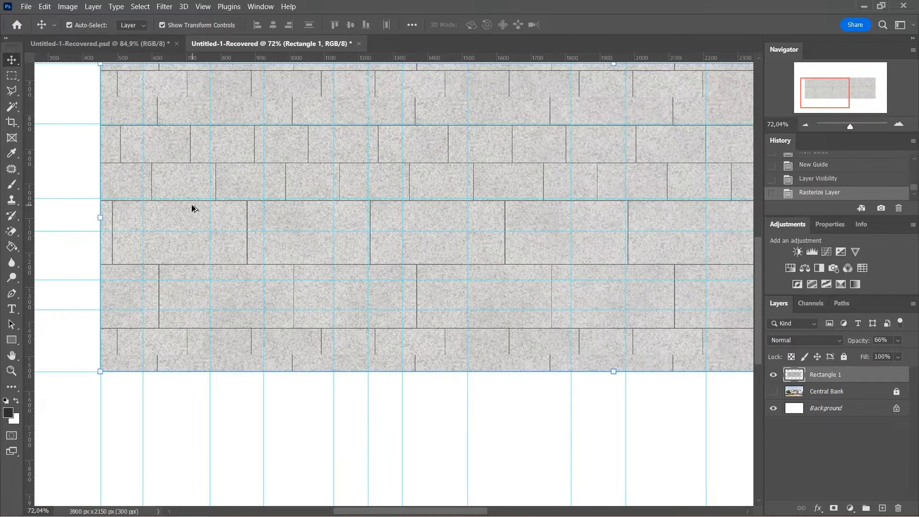
pyautogui.scroll(2, 191, 208)
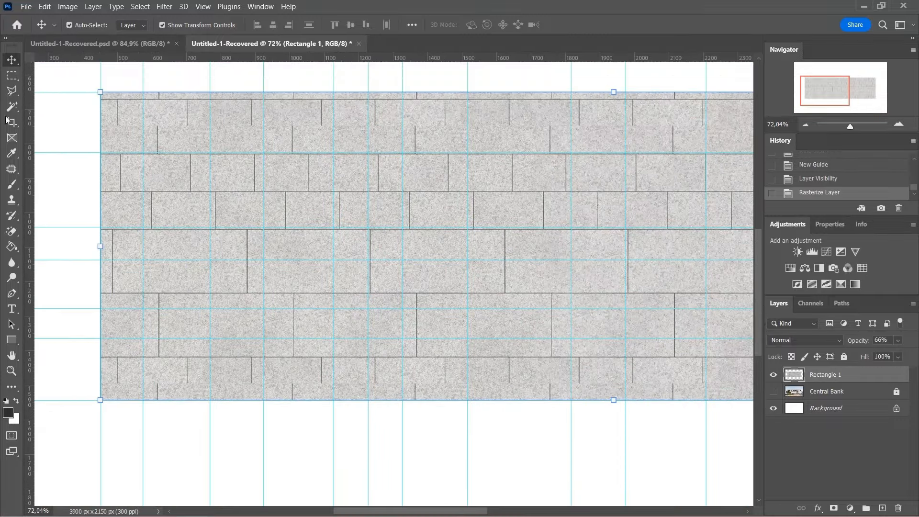
pyautogui.click(12, 76)
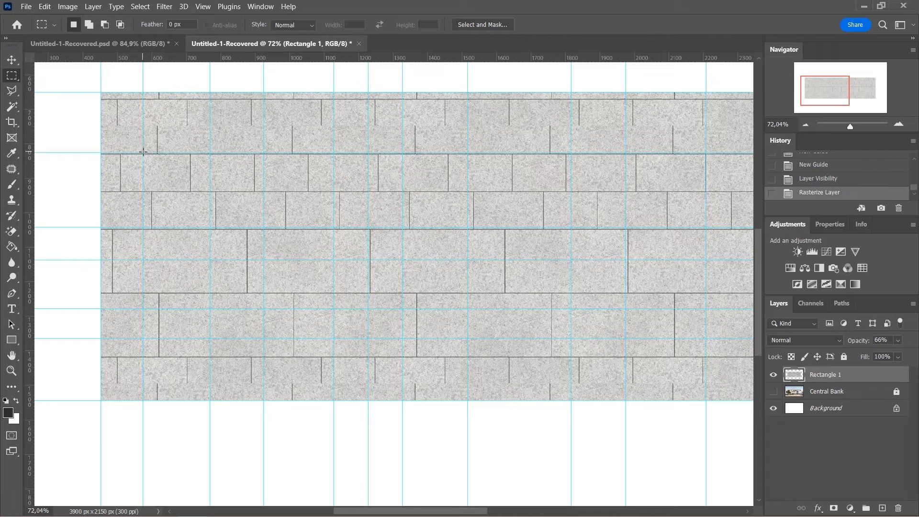
pyautogui.moveTo(143, 154); pyautogui.dragTo(210, 259)
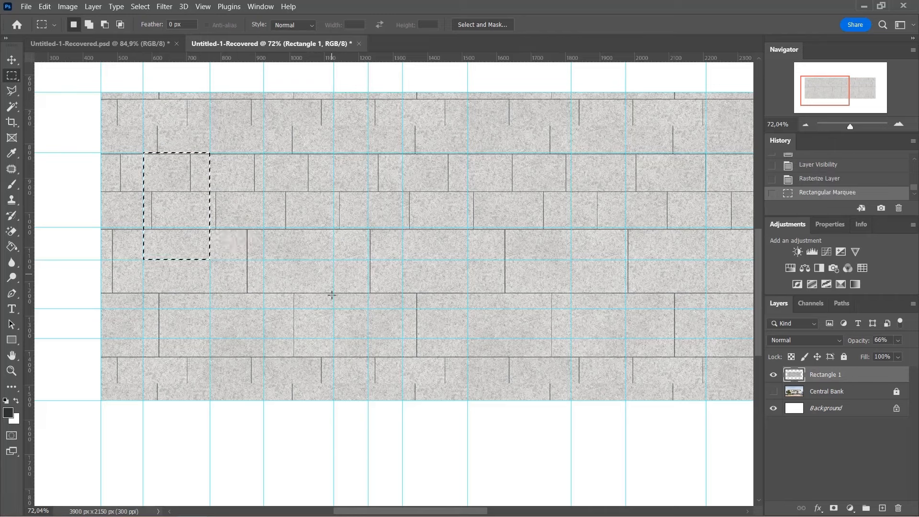
pyautogui.moveTo(334, 310); pyautogui.dragTo(403, 337)
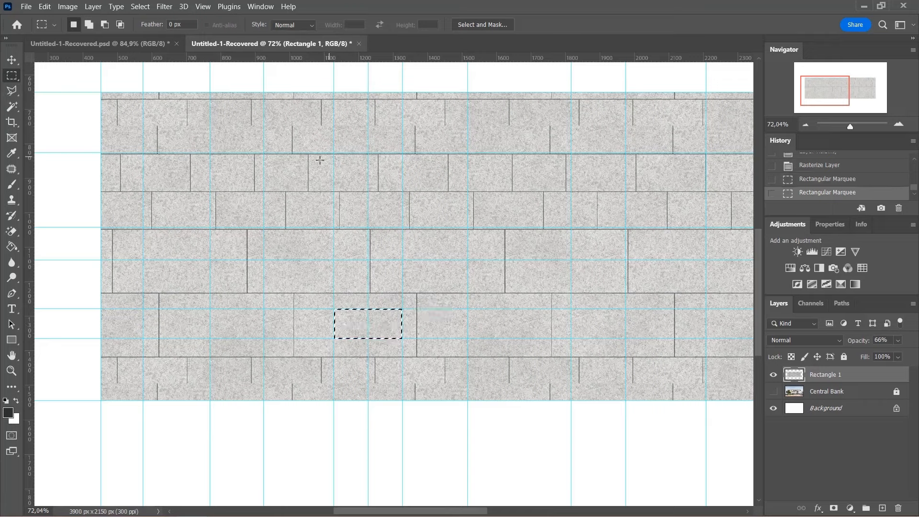
pyautogui.click(89, 25)
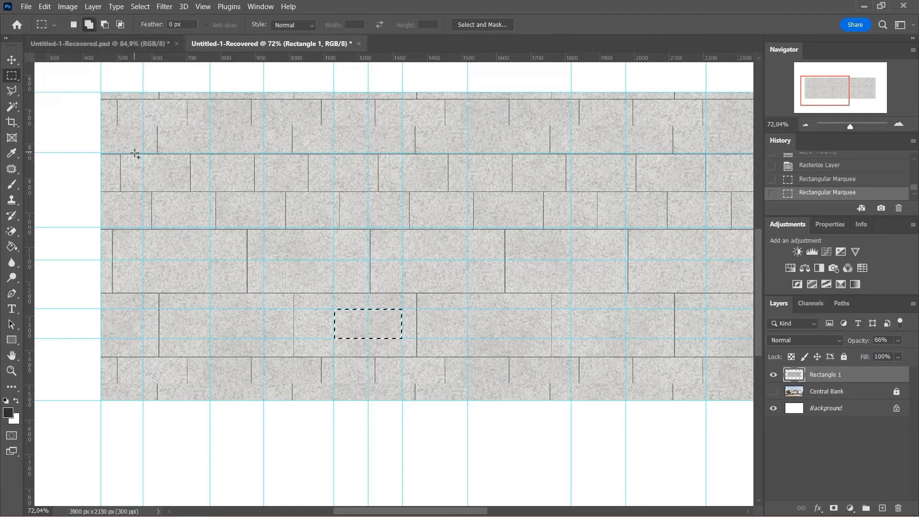
pyautogui.moveTo(143, 153); pyautogui.dragTo(211, 263)
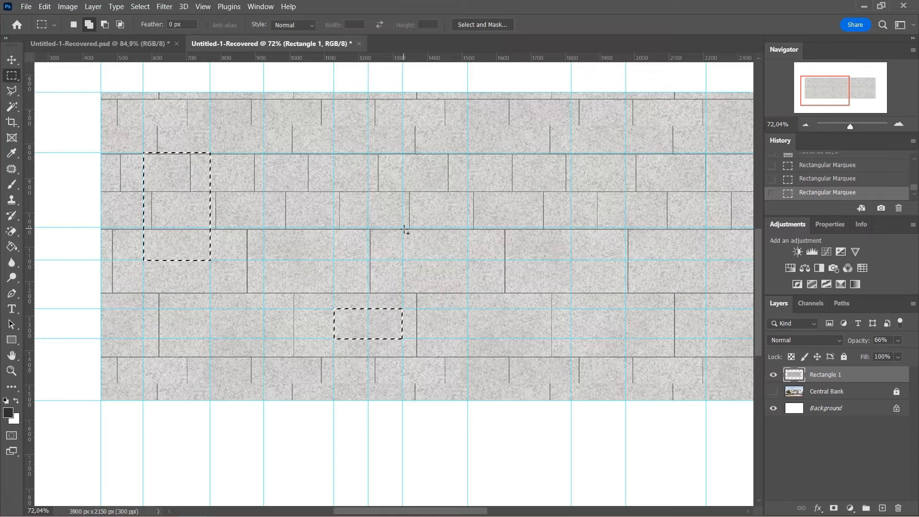
# Add six guide-aligned rectangles to the selection from the facade's left end to its middle, including a wide one in the lower band.
pyautogui.moveTo(403, 229); pyautogui.dragTo(468, 258)
pyautogui.moveTo(571, 154); pyautogui.dragTo(626, 229)
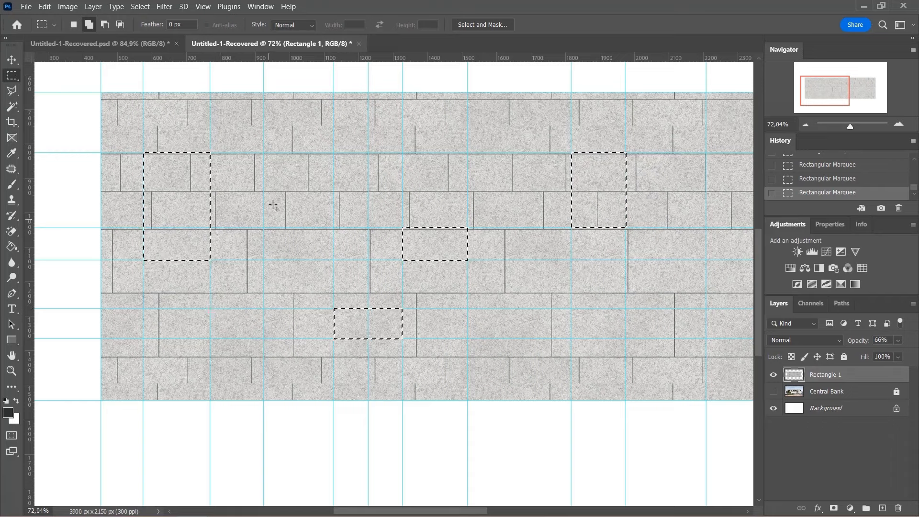
pyautogui.moveTo(262, 230); pyautogui.dragTo(299, 261)
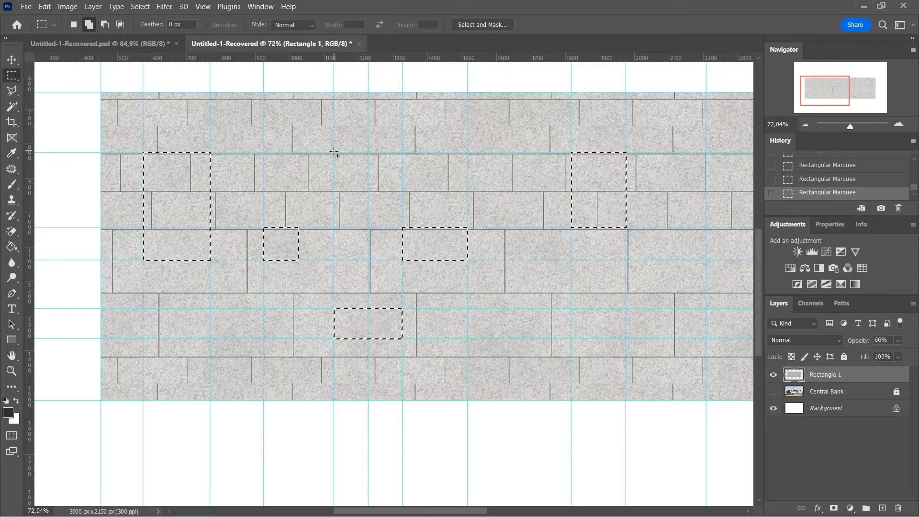
pyautogui.moveTo(334, 153); pyautogui.dragTo(368, 228)
pyautogui.moveTo(263, 309); pyautogui.dragTo(210, 339)
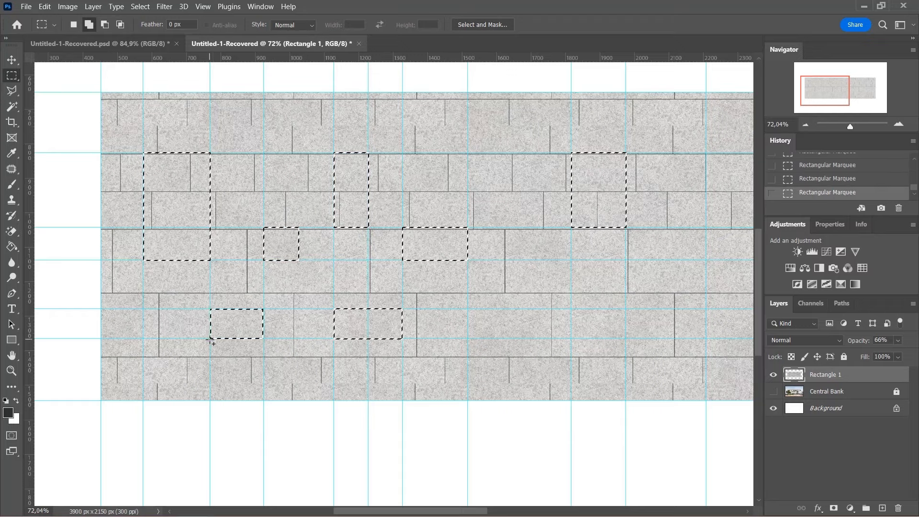
pyautogui.hscroll(5, 209, 339)
pyautogui.moveTo(300, 310); pyautogui.dragTo(458, 339)
pyautogui.scroll(-2, 458, 338)
pyautogui.hscroll(1, 450, 335)
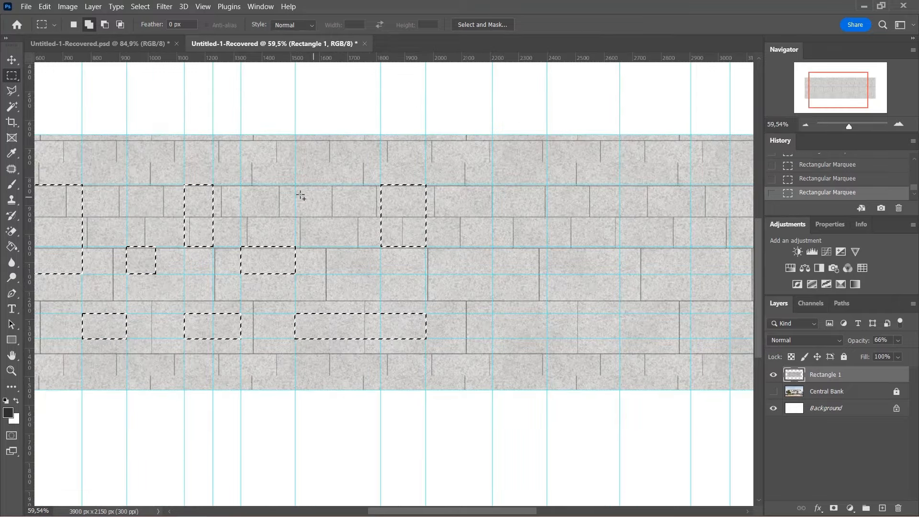
# Add a short narrow rectangle in the upper course left of centre and five guide-aligned rectangles across the facade's right half to the selection.
pyautogui.scroll(2, 299, 195)
pyautogui.moveTo(295, 183); pyautogui.dragTo(275, 223)
pyautogui.scroll(-4, 274, 223)
pyautogui.scroll(2, 456, 245)
pyautogui.moveTo(450, 248); pyautogui.dragTo(503, 274)
pyautogui.scroll(-1, 608, 197)
pyautogui.moveTo(605, 194); pyautogui.dragTo(641, 274)
pyautogui.moveTo(718, 275); pyautogui.dragTo(673, 312)
pyautogui.moveTo(473, 194); pyautogui.dragTo(512, 212)
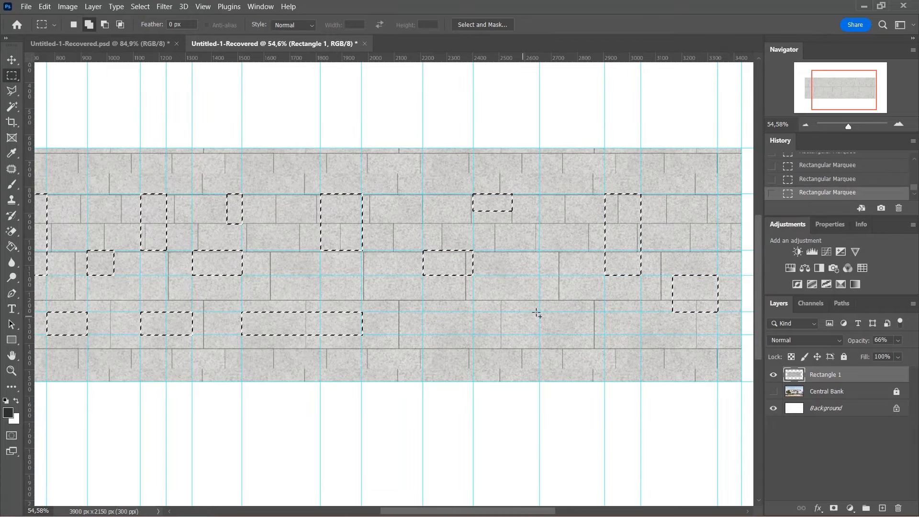
pyautogui.moveTo(605, 312); pyautogui.dragTo(540, 335)
# Add a small square below the central tall rectangle and a short rectangle in the lower band right of centre to the selection.
pyautogui.scroll(-3, 529, 320)
pyautogui.scroll(3, 372, 289)
pyautogui.scroll(2, 371, 289)
pyautogui.moveTo(371, 278); pyautogui.dragTo(391, 300)
pyautogui.scroll(-2, 417, 299)
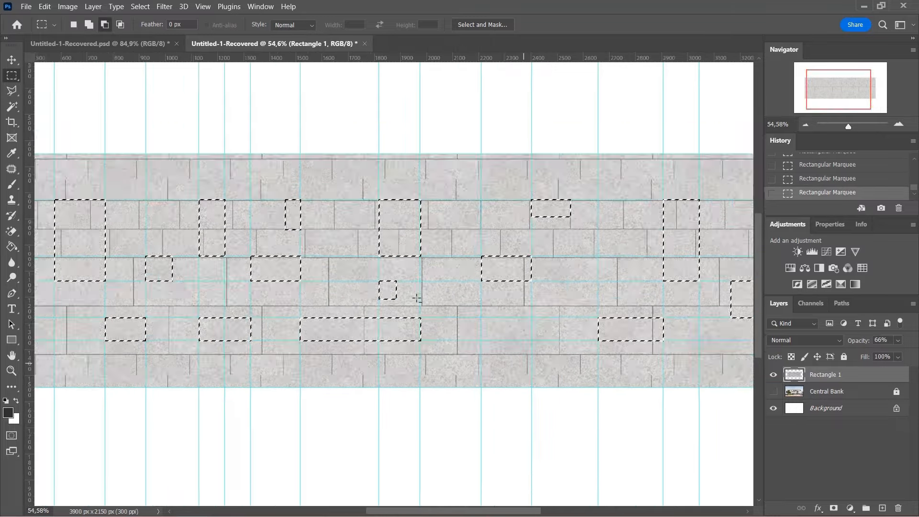
pyautogui.scroll(-4, 417, 298)
pyautogui.scroll(3, 496, 314)
pyautogui.moveTo(494, 312); pyautogui.dragTo(468, 333)
pyautogui.scroll(-4, 493, 300)
pyautogui.scroll(2, 532, 271)
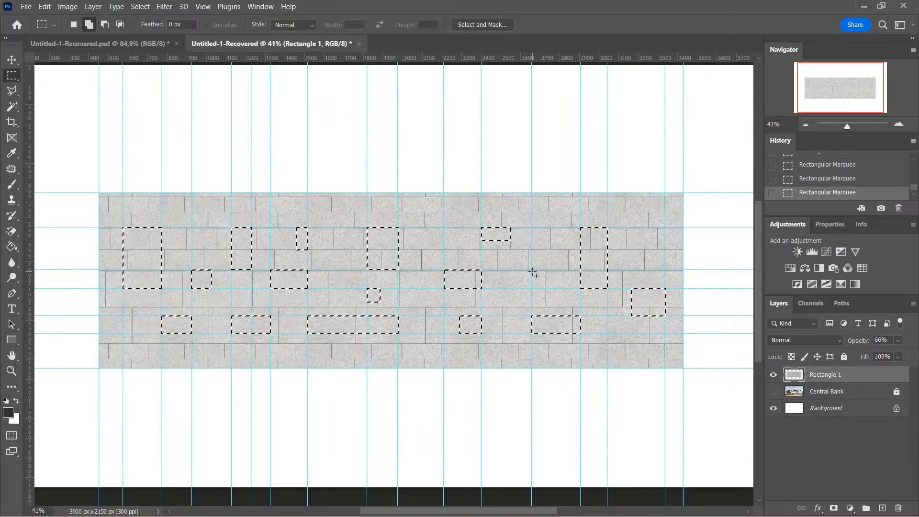
# Add a narrow upright rectangle in the right half's middle band, and undo the extra small square drawn above the window rows.
pyautogui.moveTo(533, 271); pyautogui.dragTo(540, 289)
pyautogui.scroll(1, 550, 226)
pyautogui.moveTo(529, 216); pyautogui.dragTo(542, 228)
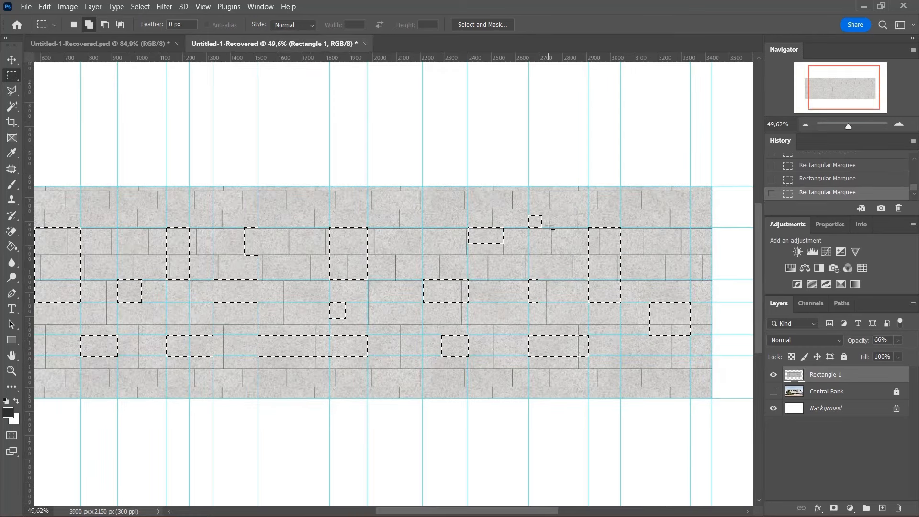
pyautogui.hotkey('ctrl', 'z')
pyautogui.scroll(-2, 549, 226)
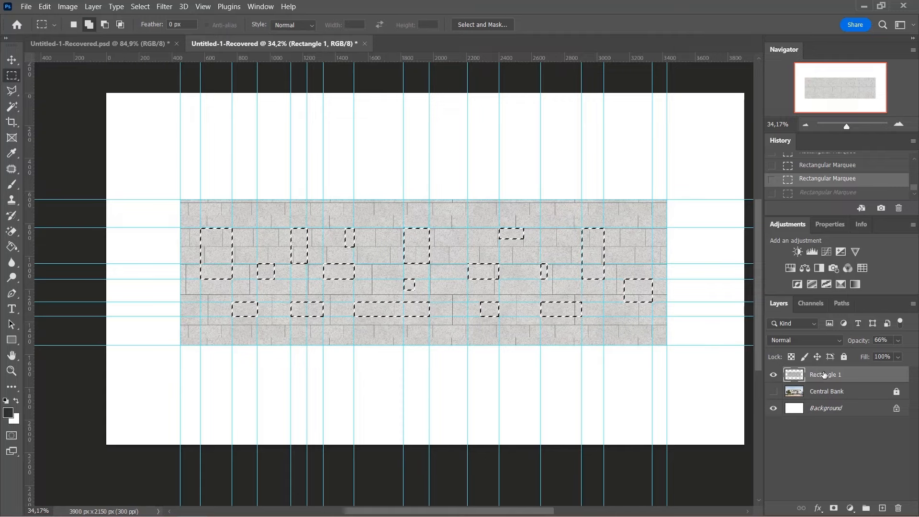
# Delete all the selected window areas from the Rectangle 1 layer and deselect.
pyautogui.press('Delete')
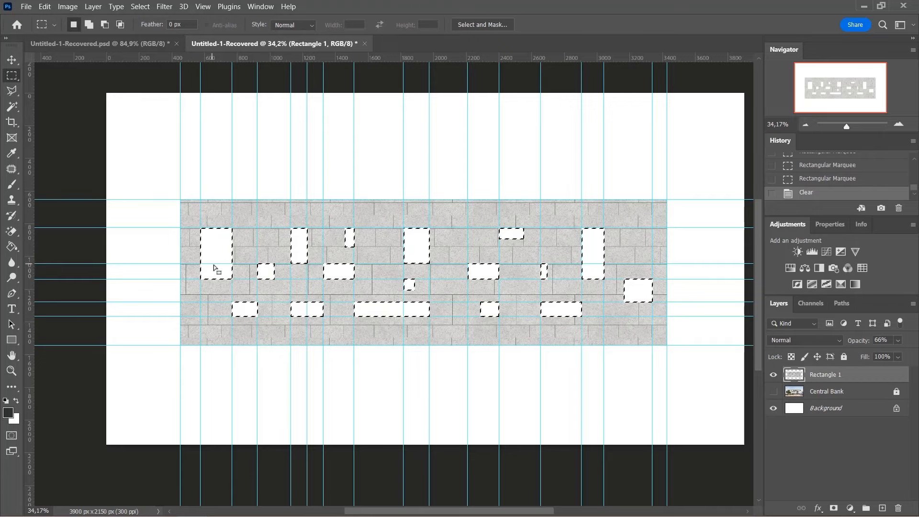
pyautogui.hotkey('ctrl', 'd')
pyautogui.scroll(4, 447, 299)
pyautogui.scroll(2, 448, 295)
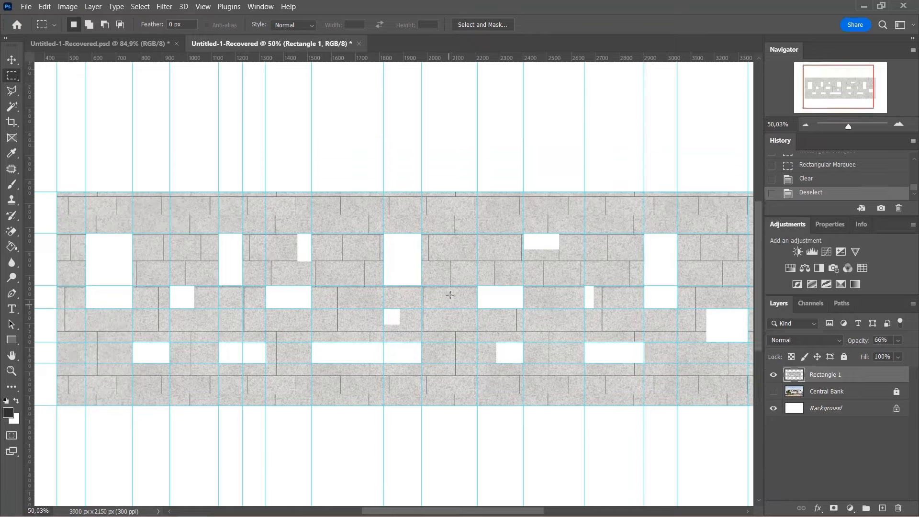
pyautogui.scroll(-2, 451, 293)
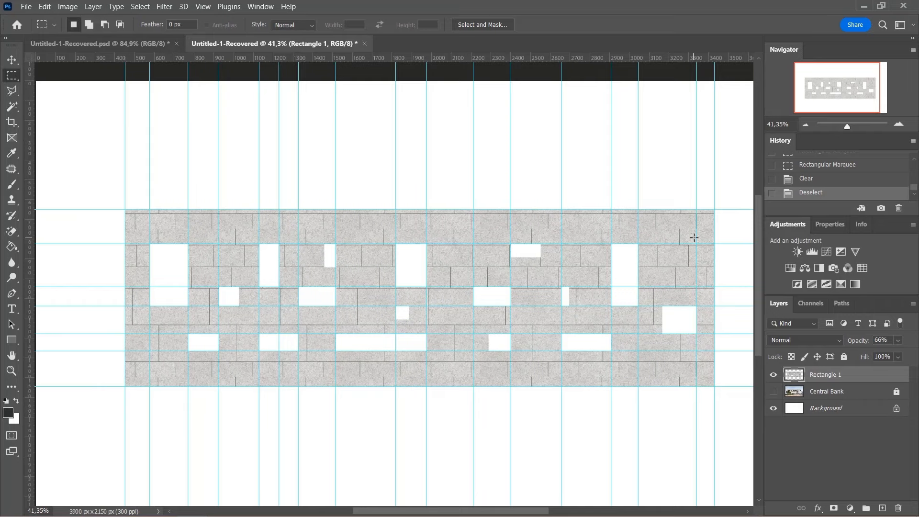
# Add a vertical guide between the rightmost tall opening and the facade's right end, and reselect the Rectangle 1 layer.
pyautogui.scroll(5, 662, 296)
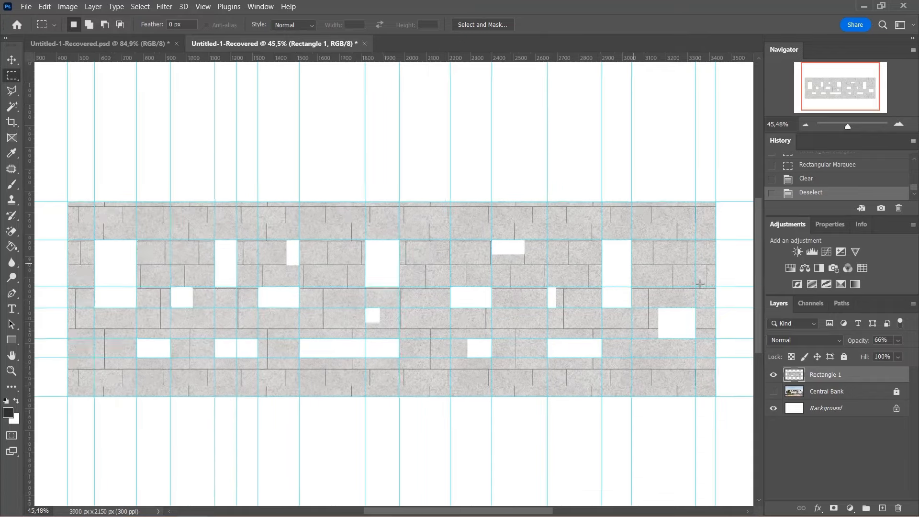
pyautogui.scroll(4, 692, 238)
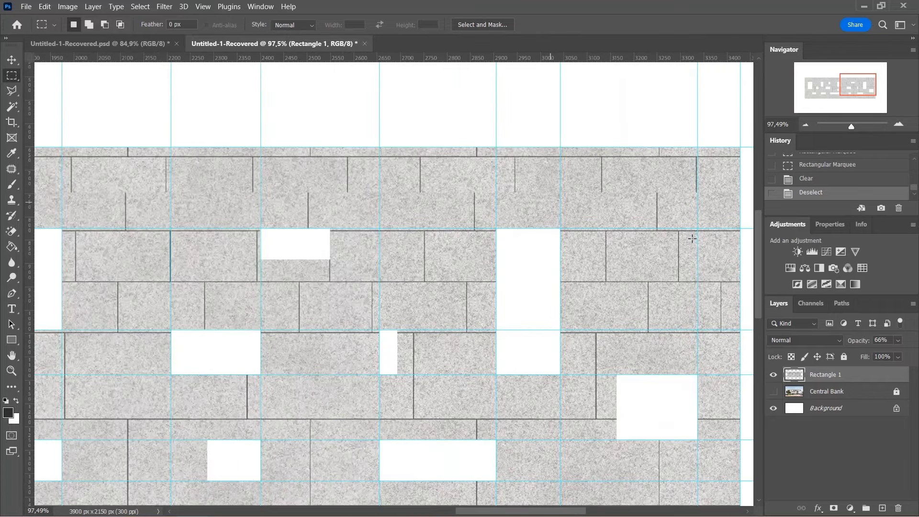
pyautogui.moveTo(29, 201); pyautogui.dragTo(640, 287)
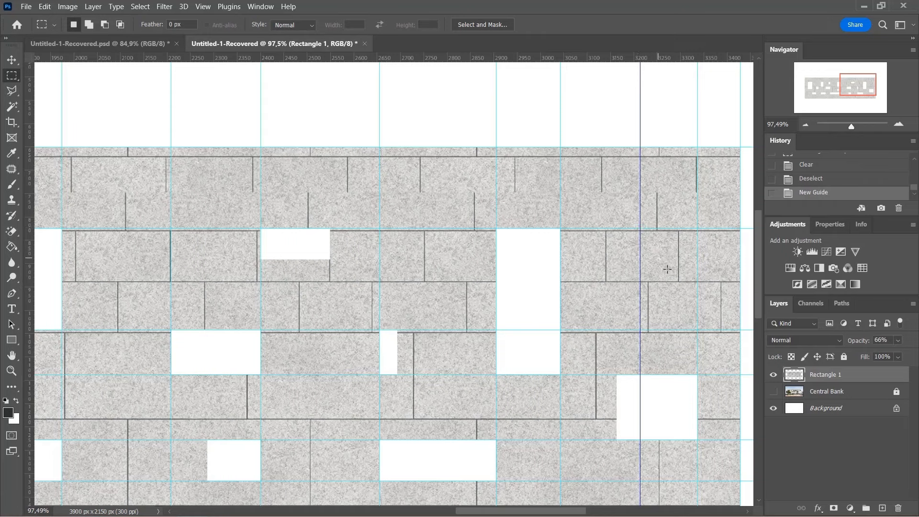
pyautogui.click(20, 61)
pyautogui.click(248, 102)
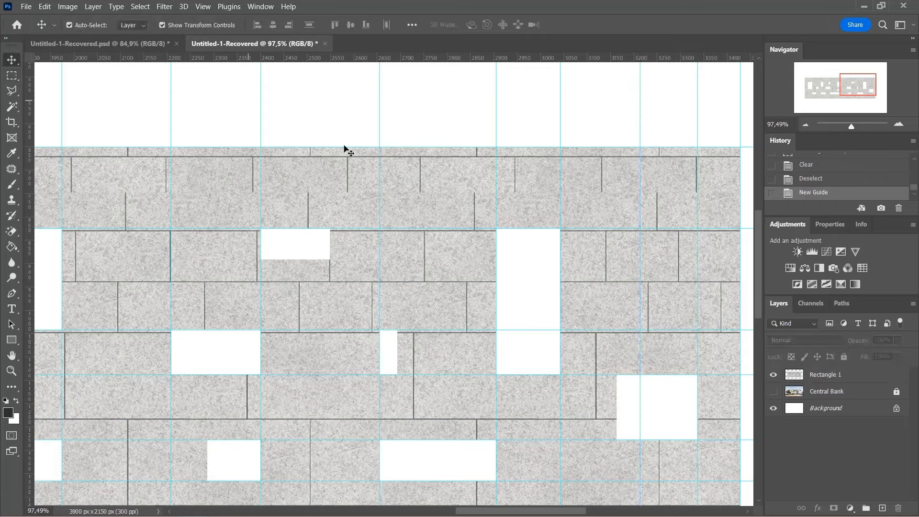
pyautogui.click(852, 381)
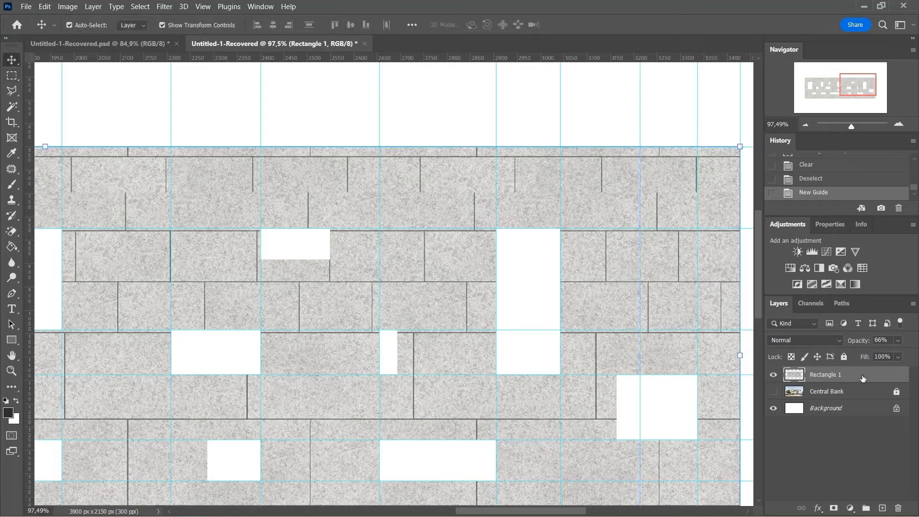
# Cut a nearly square window opening between the two guides near the facade's upper right end and deselect.
pyautogui.click(12, 75)
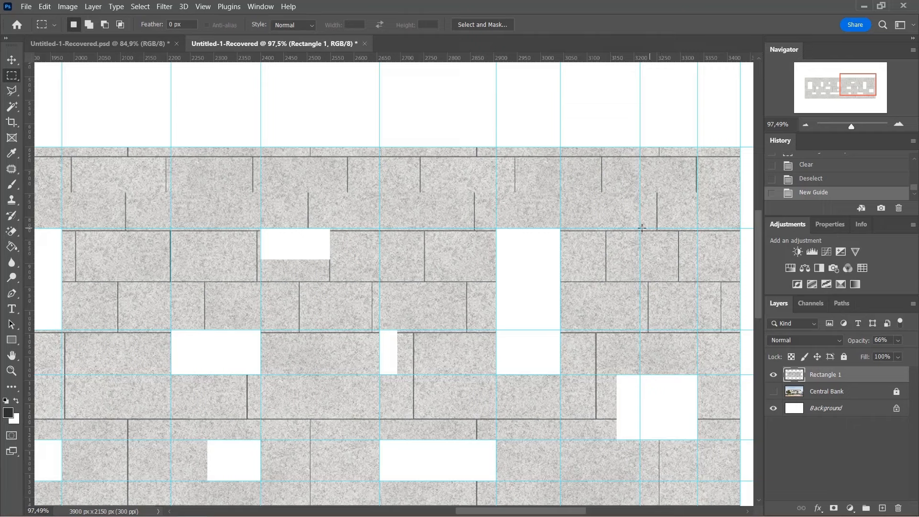
pyautogui.moveTo(637, 229); pyautogui.dragTo(697, 282)
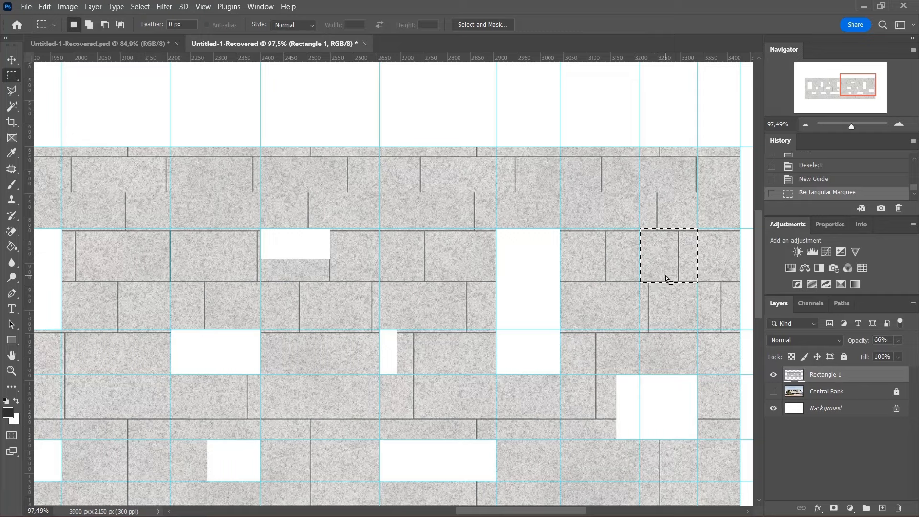
pyautogui.press('Delete')
pyautogui.hotkey('ctrl', 'd')
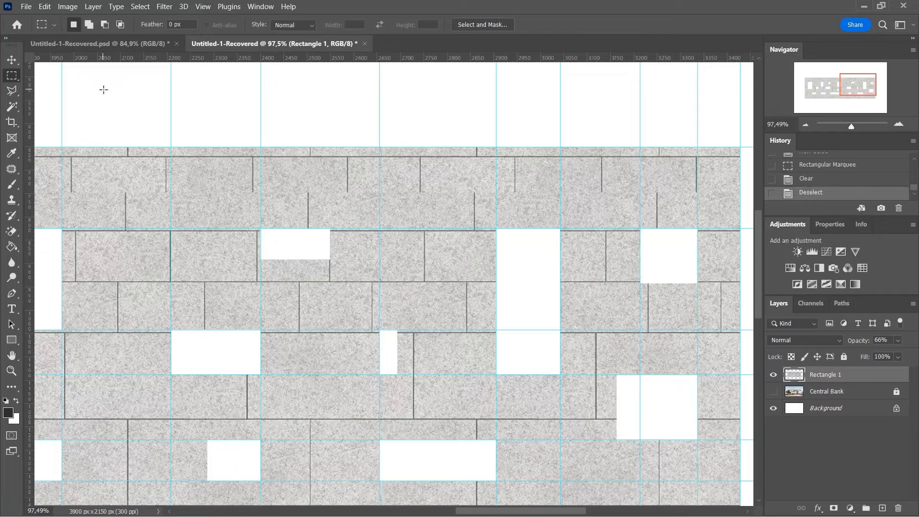
pyautogui.scroll(-3, 481, 224)
pyautogui.scroll(-3, 549, 231)
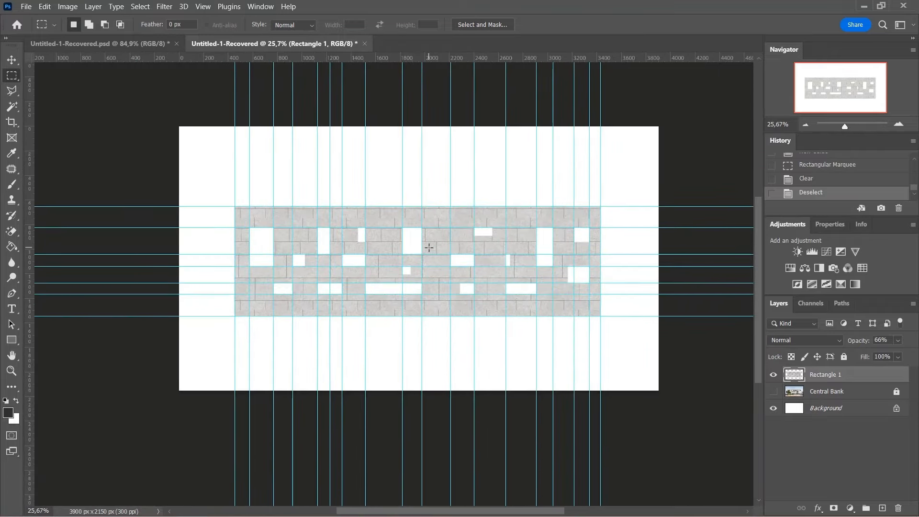
pyautogui.moveTo(438, 251); pyautogui.dragTo(438, 255)
pyautogui.scroll(1, 437, 253)
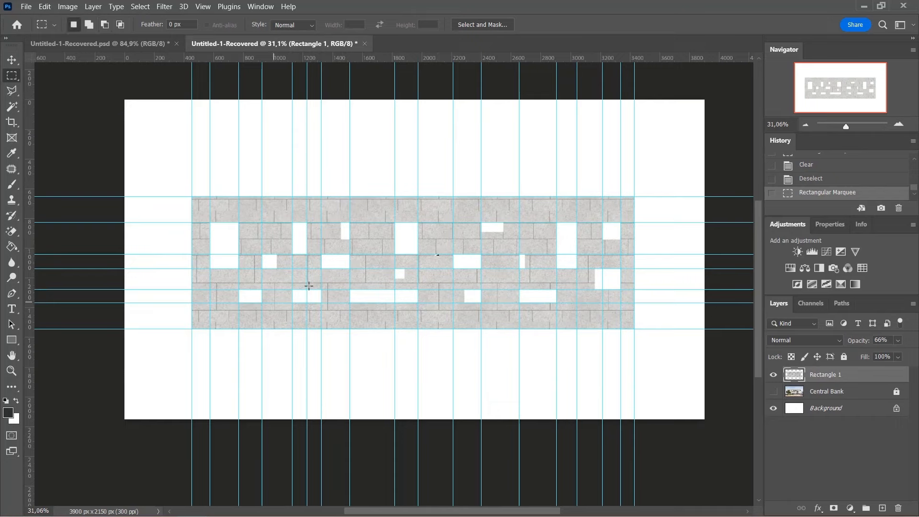
pyautogui.hotkey('ctrl', 'd')
pyautogui.scroll(1, 430, 236)
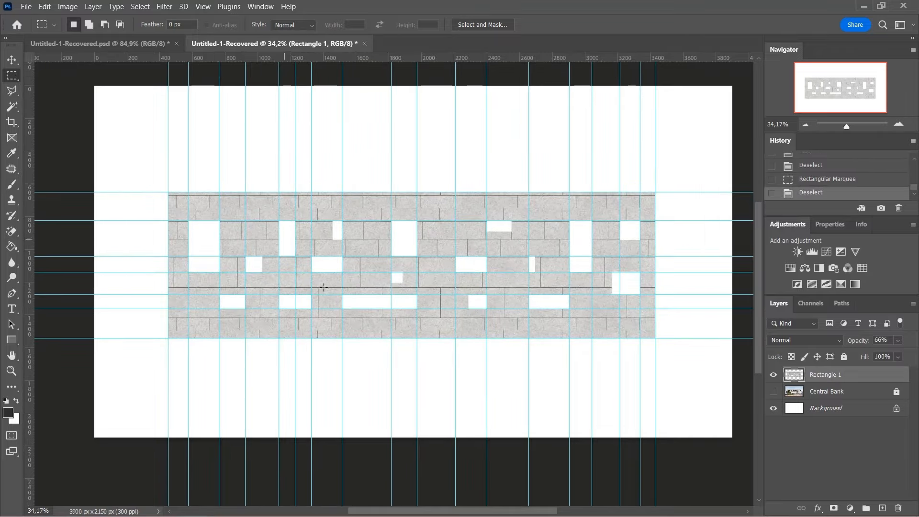
# Examine the recessed window and its shadowed reveal in the concrete wall photo of the reference document, and return to the facade document.
pyautogui.click(13, 58)
pyautogui.scroll(6, 176, 211)
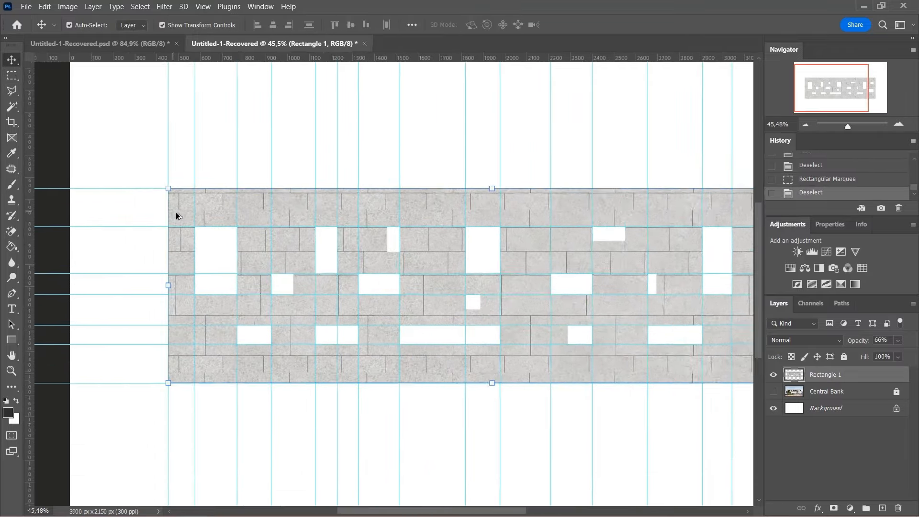
pyautogui.scroll(2, 226, 264)
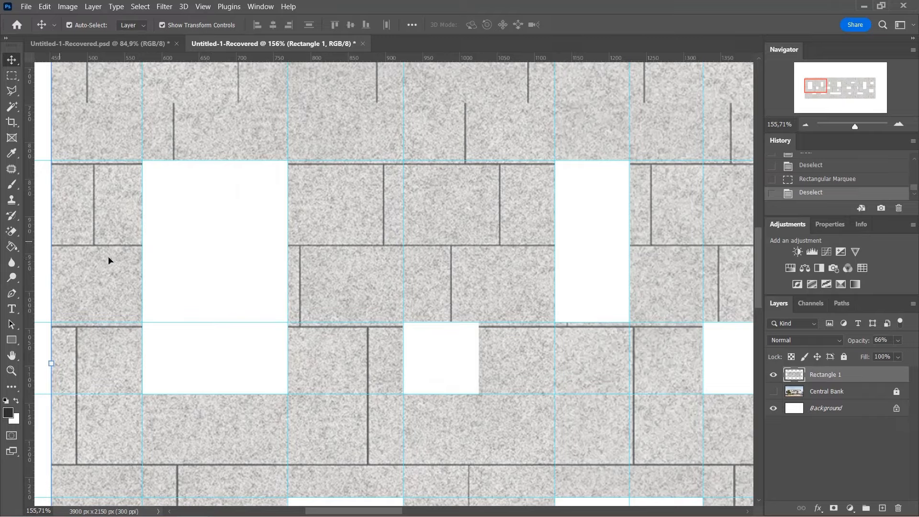
pyautogui.click(114, 43)
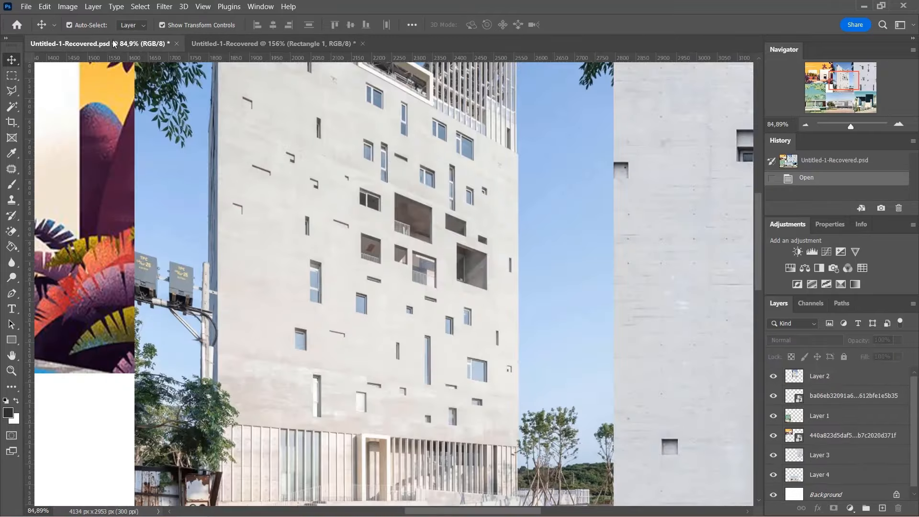
pyautogui.scroll(-5, 312, 295)
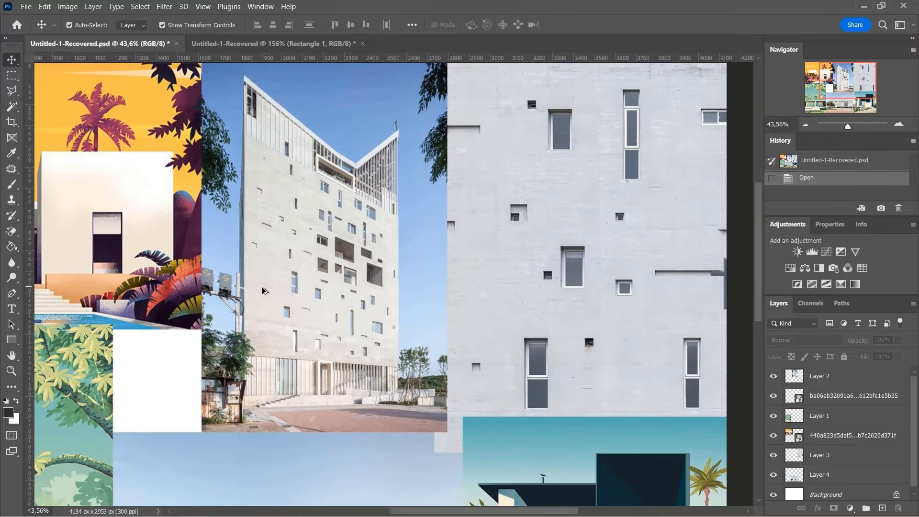
pyautogui.scroll(5, 483, 307)
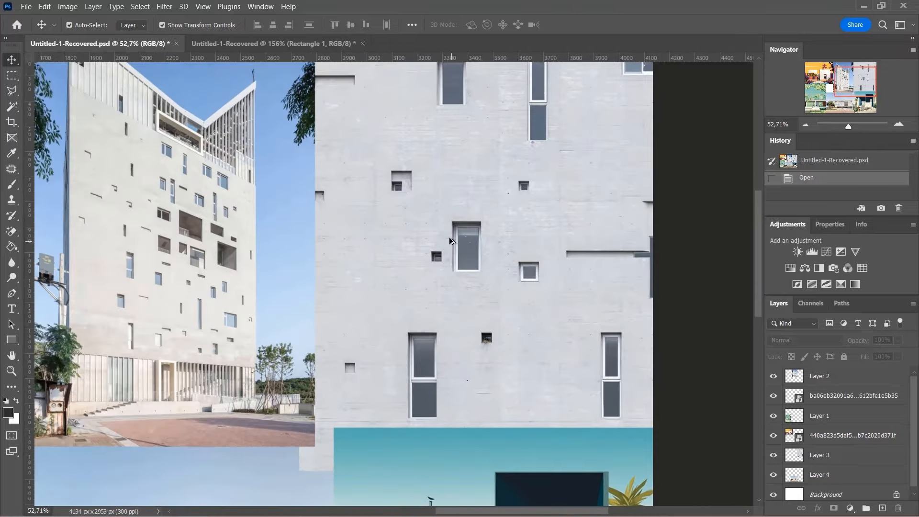
pyautogui.scroll(6, 456, 245)
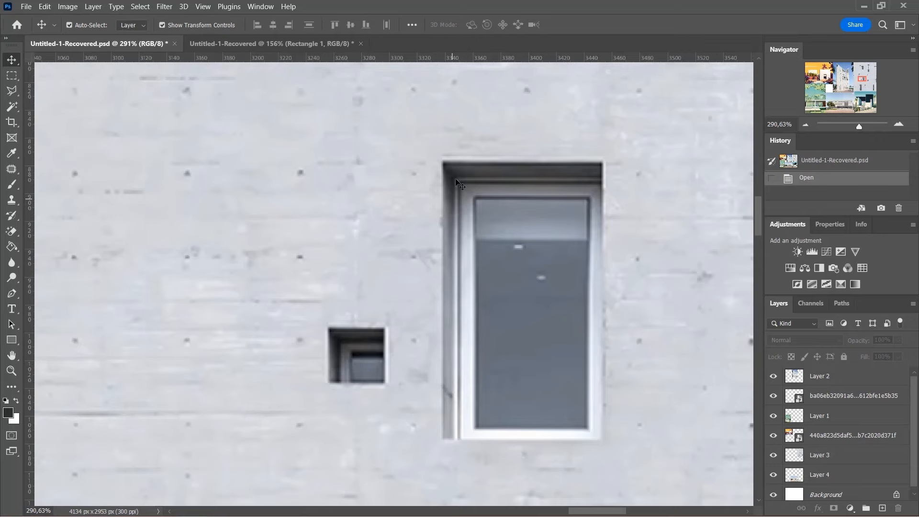
pyautogui.click(290, 43)
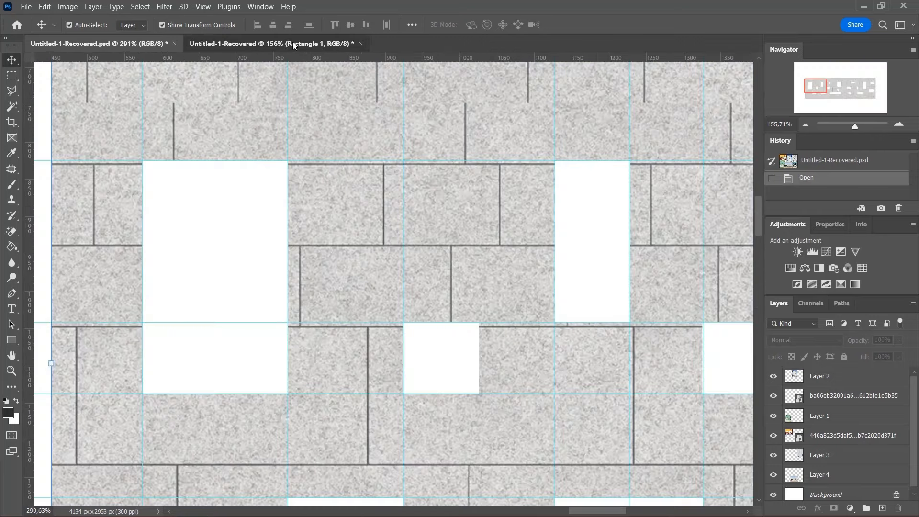
# Add a vertical guide just inside the large leftmost opening's left edge and a horizontal guide just below its top edge.
pyautogui.scroll(-4, 345, 242)
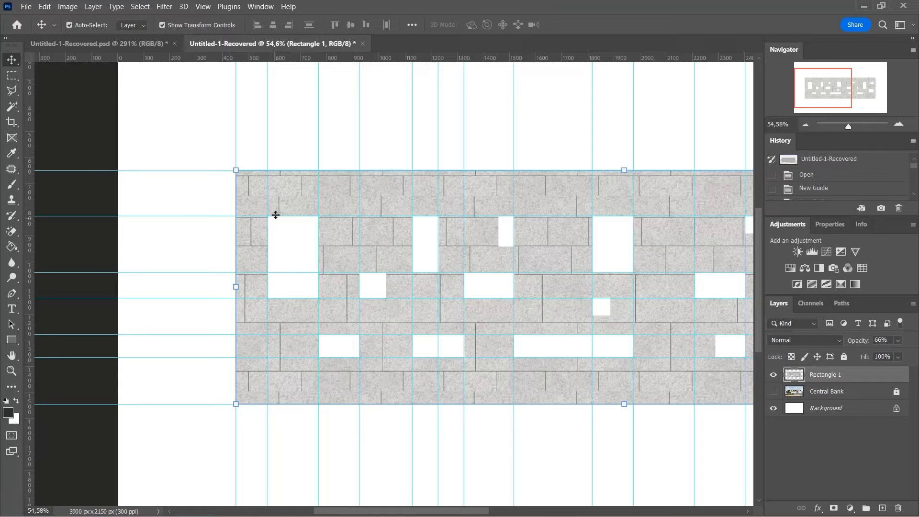
pyautogui.scroll(5, 282, 294)
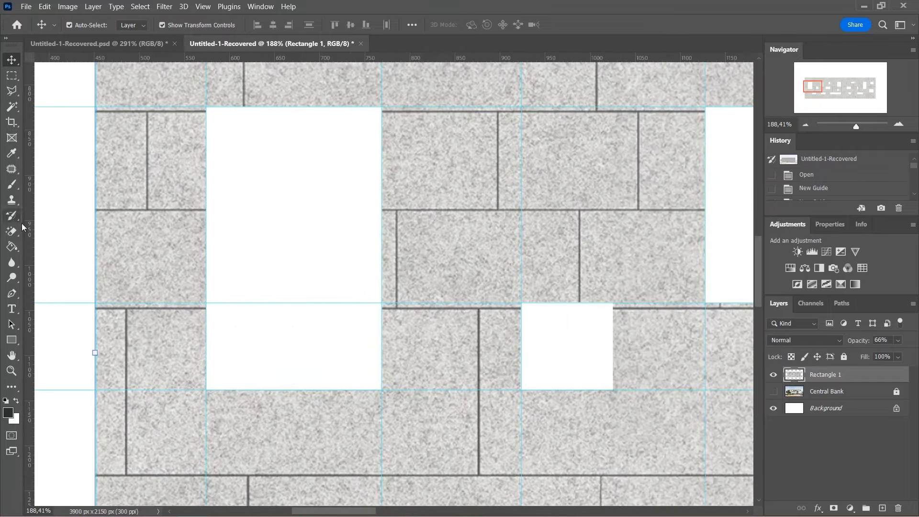
pyautogui.moveTo(30, 223); pyautogui.dragTo(225, 272)
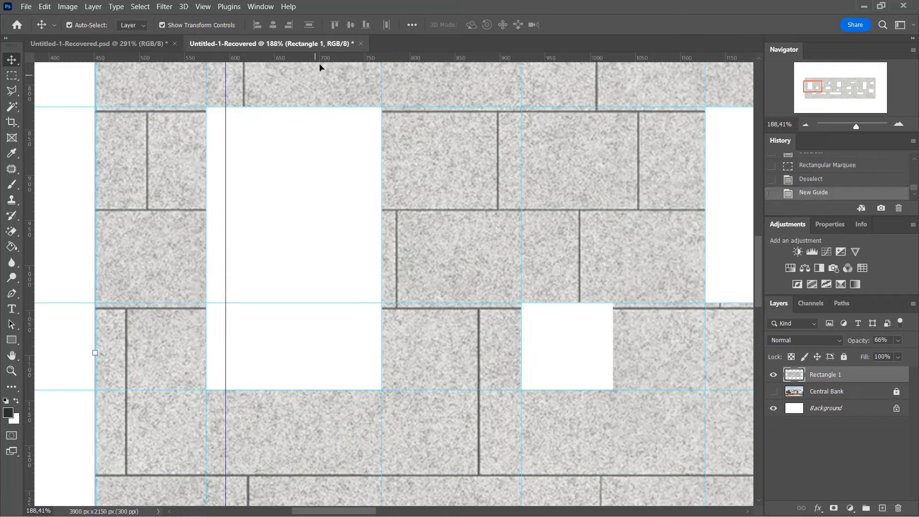
pyautogui.moveTo(329, 56); pyautogui.dragTo(324, 138)
pyautogui.click(295, 160)
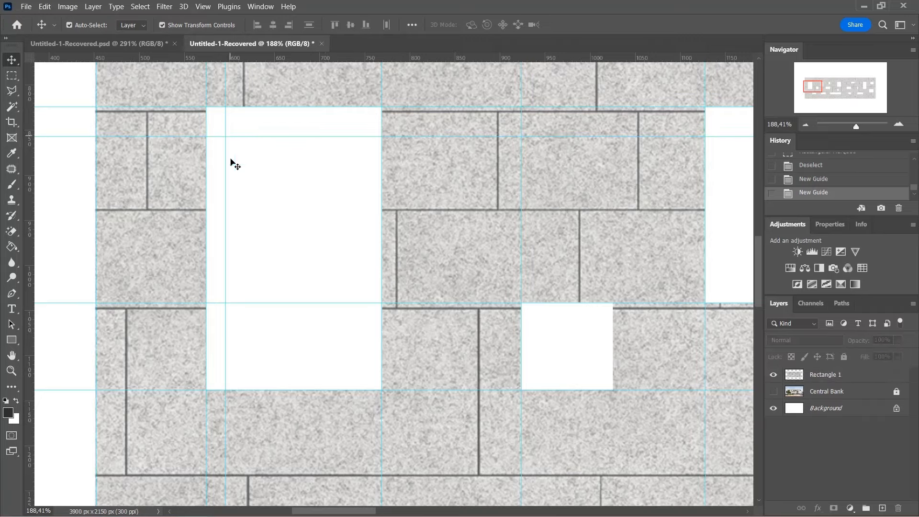
pyautogui.scroll(-10, 232, 303)
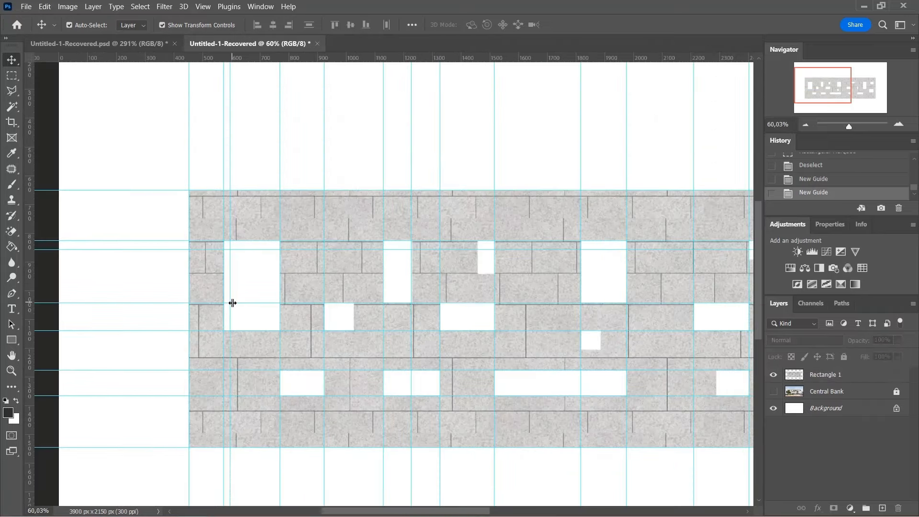
# Add a vertical guide just inside the left edge of the second opening, the narrow tall one.
pyautogui.scroll(-3, 197, 303)
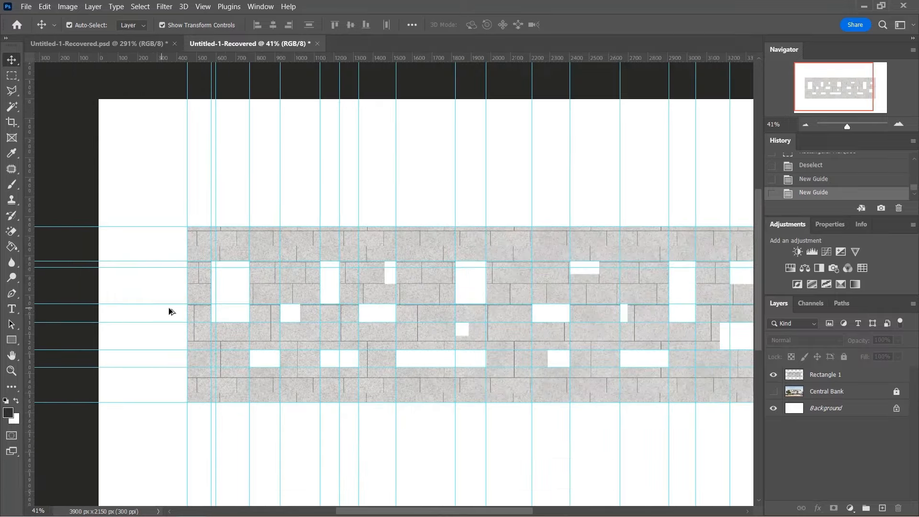
pyautogui.scroll(12, 289, 278)
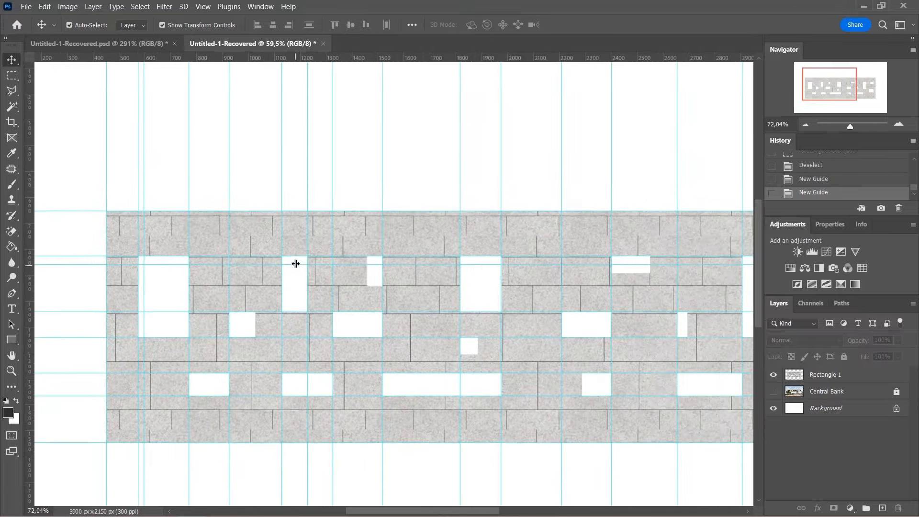
pyautogui.scroll(5, 313, 271)
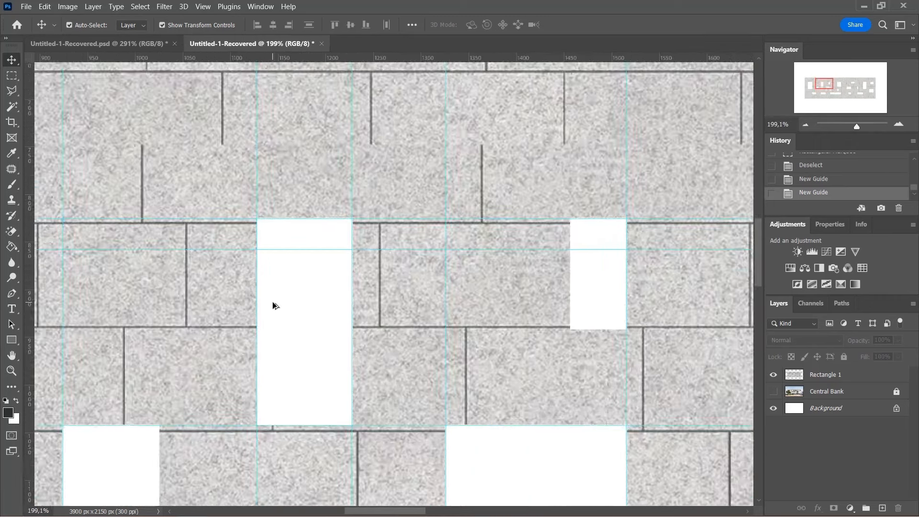
pyautogui.moveTo(32, 322); pyautogui.dragTo(260, 355)
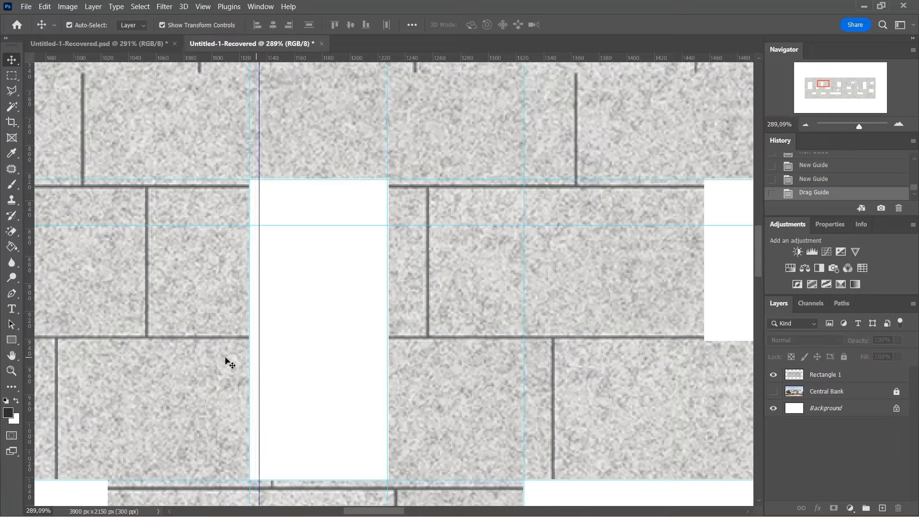
pyautogui.moveTo(33, 344); pyautogui.dragTo(3, 388)
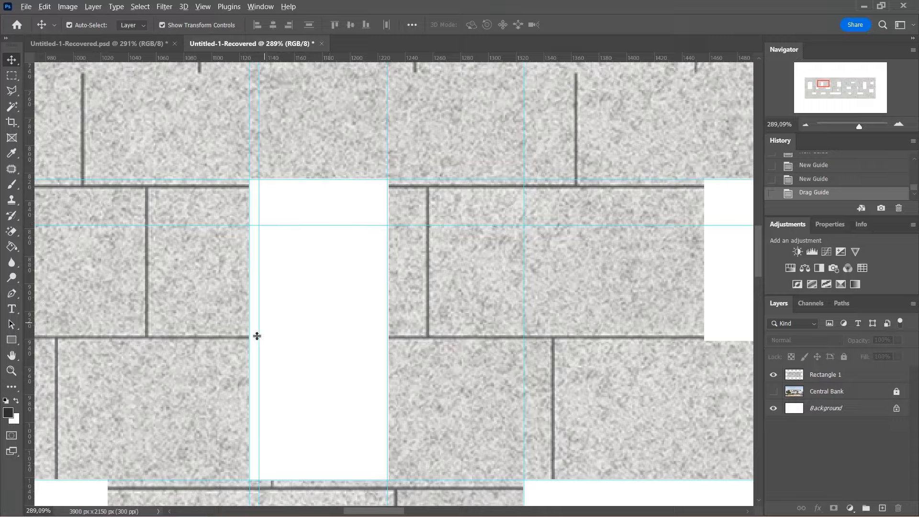
# Add two vertical guides just inside the left and right edges of the middle tall opening.
pyautogui.scroll(-10, 222, 311)
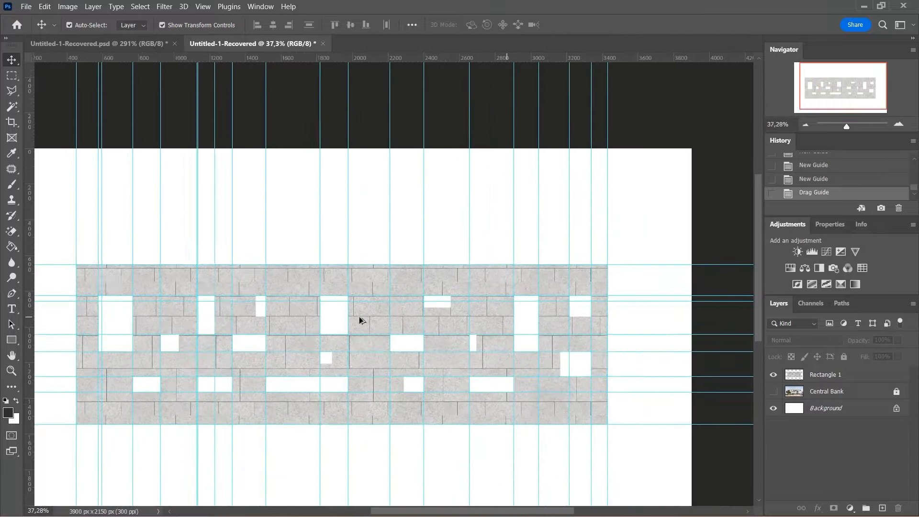
pyautogui.scroll(8, 359, 317)
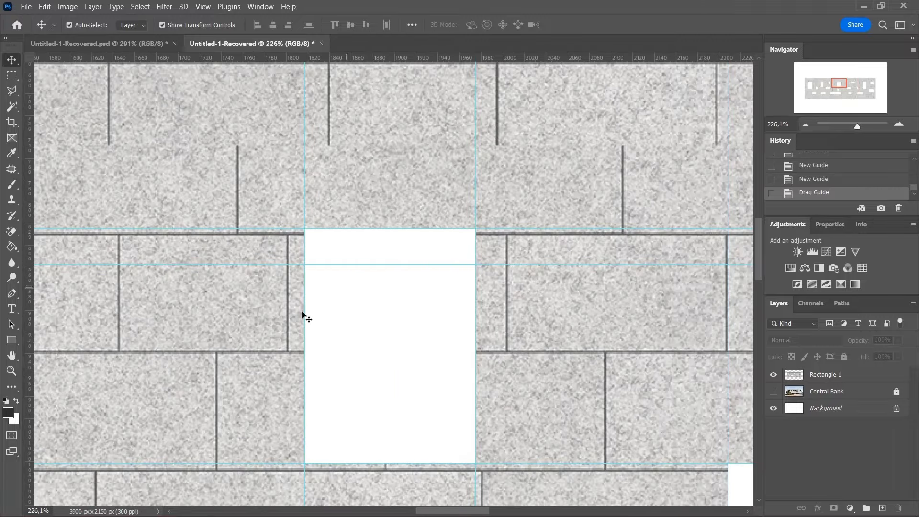
pyautogui.moveTo(31, 326); pyautogui.dragTo(321, 360)
pyautogui.moveTo(31, 328); pyautogui.dragTo(461, 379)
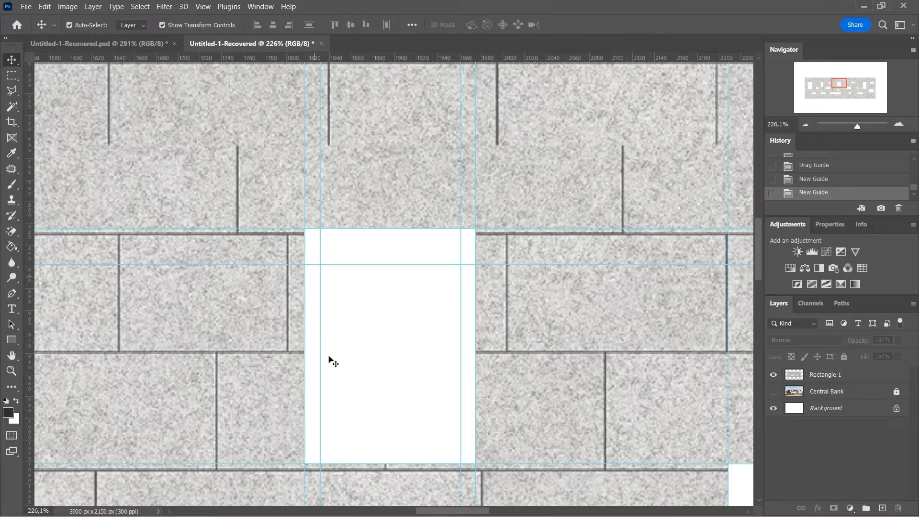
# Add a vertical guide inside the upper right square opening's right edge and a horizontal guide just below the lower right opening's top edge.
pyautogui.scroll(-8, 272, 350)
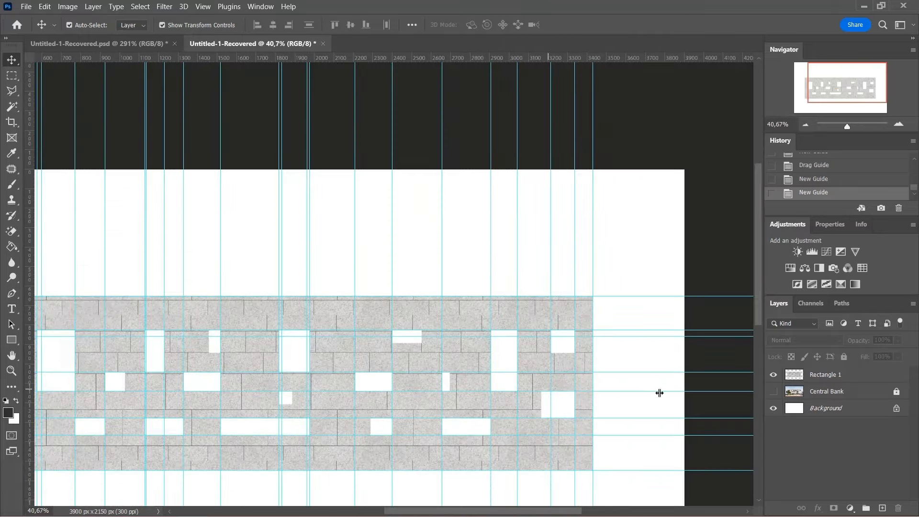
pyautogui.scroll(4, 493, 366)
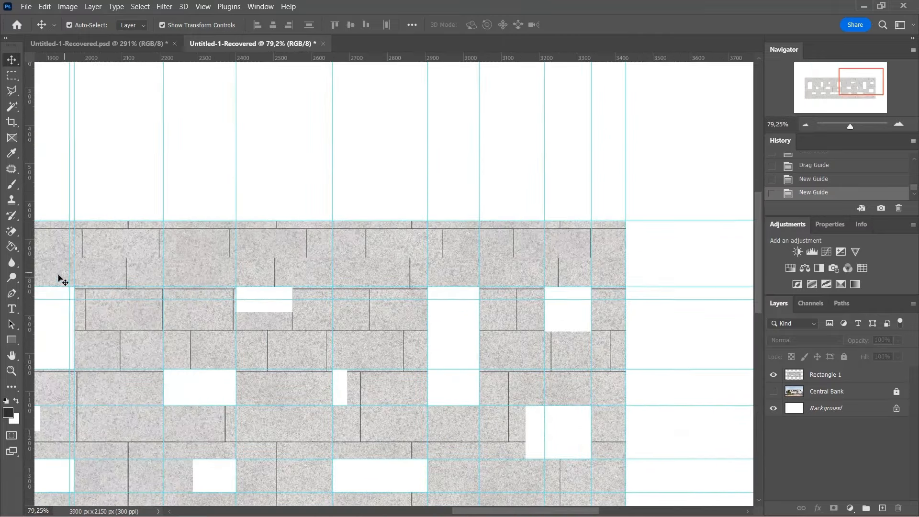
pyautogui.moveTo(29, 292); pyautogui.dragTo(576, 377)
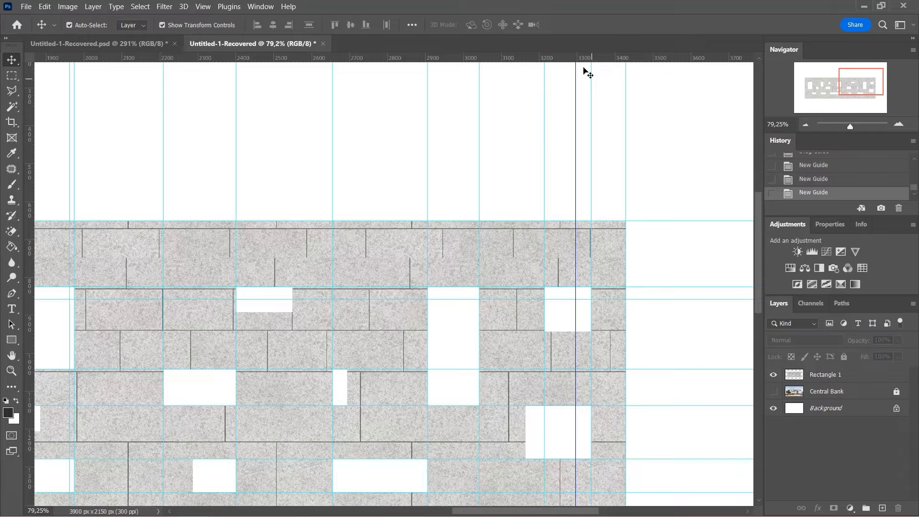
pyautogui.moveTo(591, 58); pyautogui.dragTo(643, 415)
pyautogui.scroll(7, 587, 431)
pyautogui.moveTo(585, 399); pyautogui.dragTo(585, 395)
# Add a vertical guide just inside the rightmost tall opening's right edge and move the upper reveal guide closer to the openings' top edges.
pyautogui.scroll(-8, 572, 402)
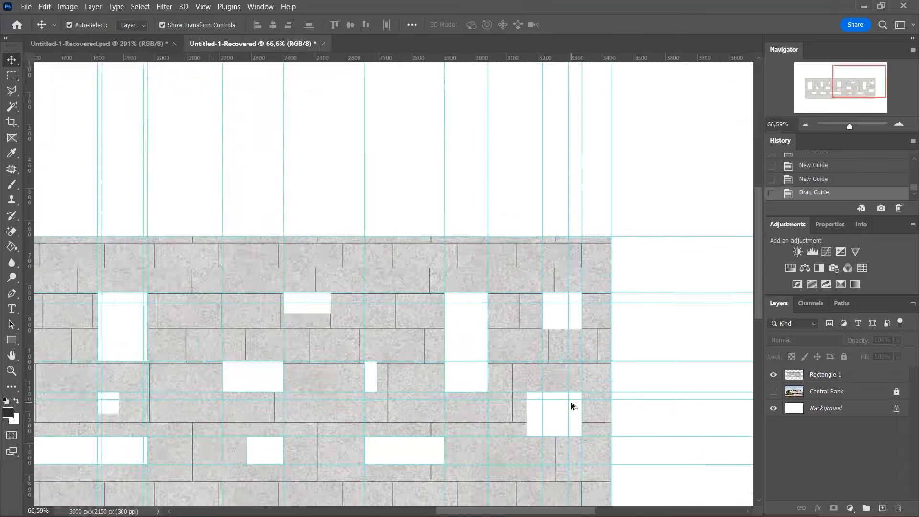
pyautogui.scroll(-2, 572, 406)
pyautogui.scroll(4, 471, 380)
pyautogui.moveTo(29, 329); pyautogui.dragTo(509, 407)
pyautogui.scroll(2, 503, 366)
pyautogui.scroll(-3, 505, 337)
pyautogui.scroll(9, 278, 292)
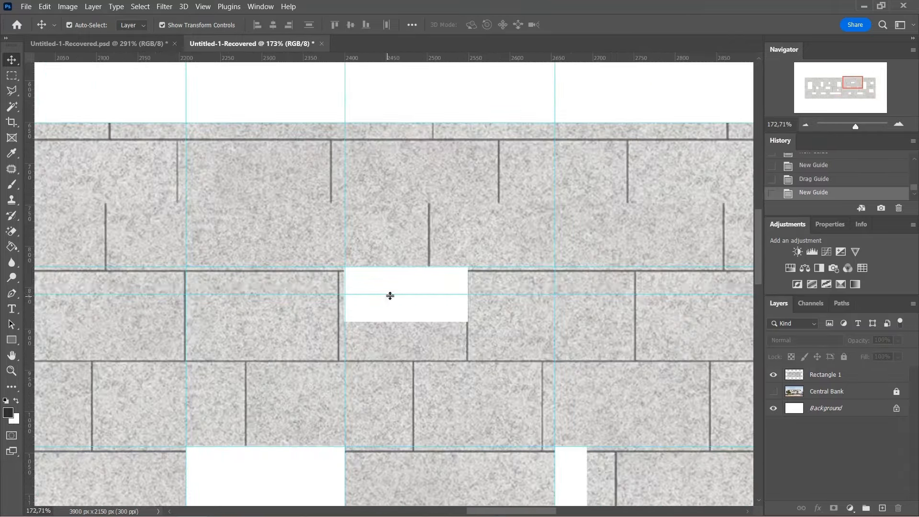
pyautogui.moveTo(390, 295); pyautogui.dragTo(391, 287)
# Create a new layer and lasso an L-shaped reveal along the left and top edges of the large leftmost opening.
pyautogui.scroll(-16, 398, 303)
pyautogui.scroll(12, 200, 371)
pyautogui.scroll(-8, 311, 354)
pyautogui.scroll(6, 169, 280)
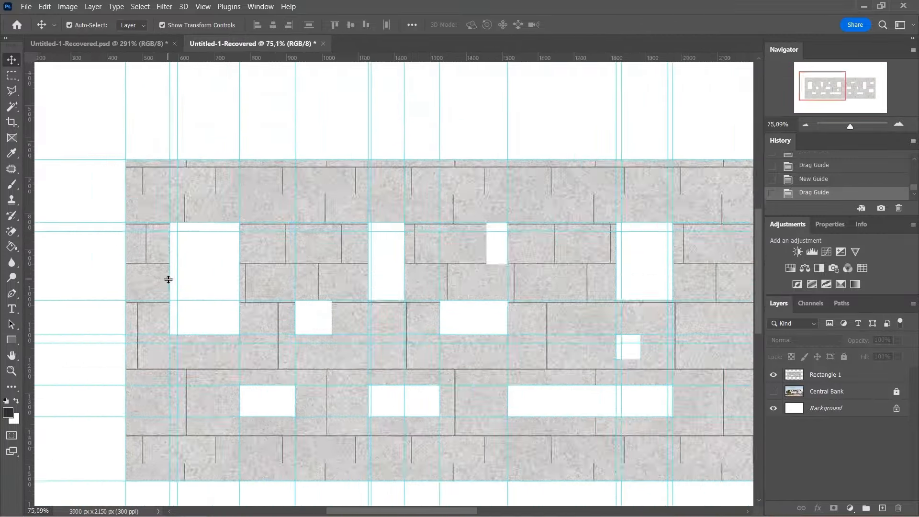
pyautogui.scroll(3, 169, 279)
pyautogui.scroll(1, 211, 291)
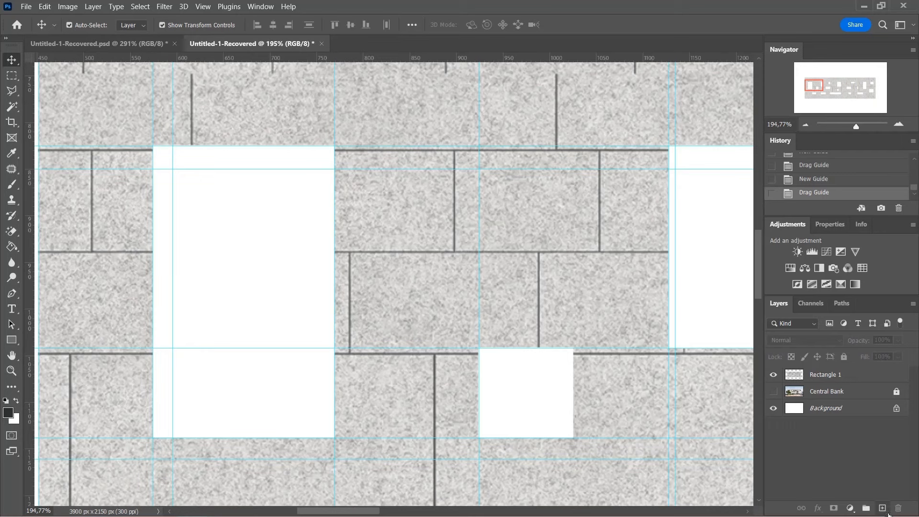
pyautogui.click(883, 508)
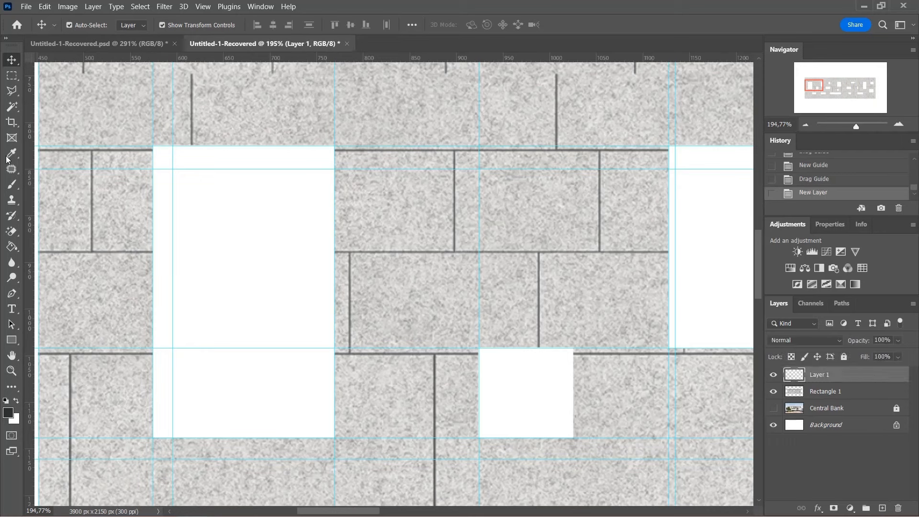
pyautogui.click(12, 92)
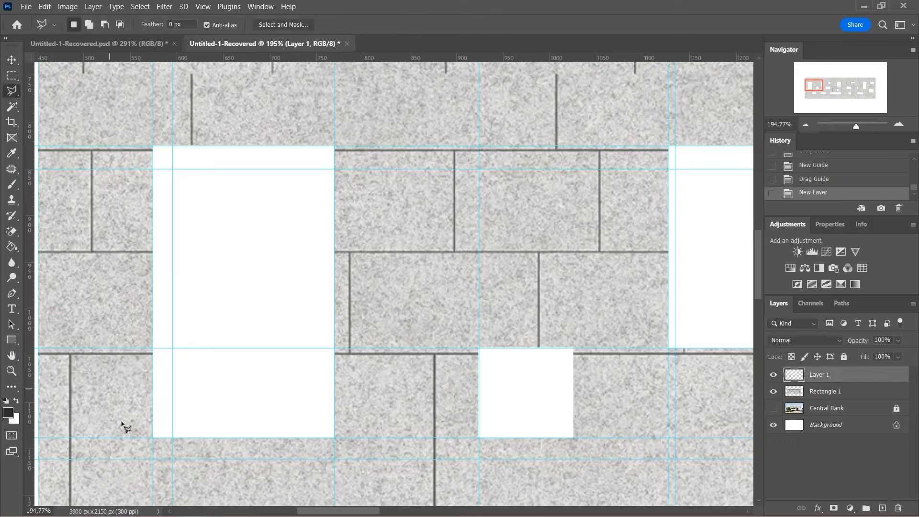
pyautogui.click(153, 434)
pyautogui.click(153, 146)
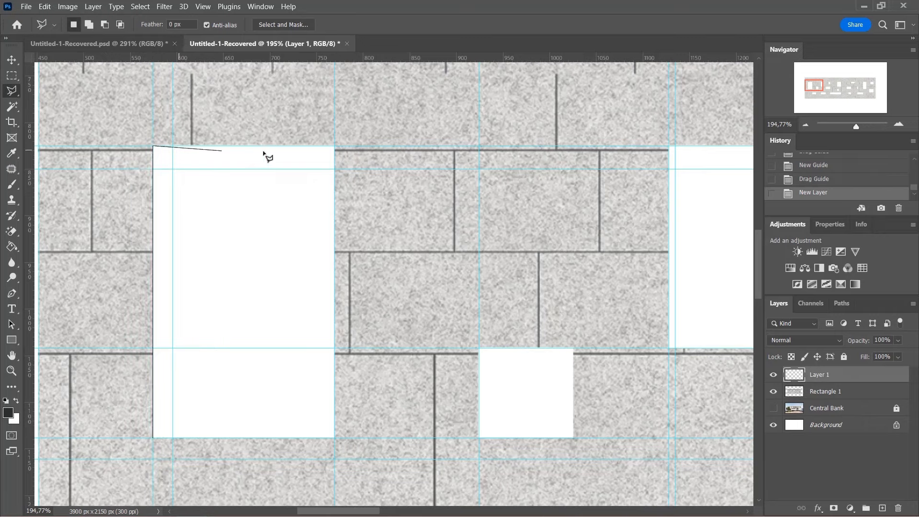
pyautogui.click(334, 169)
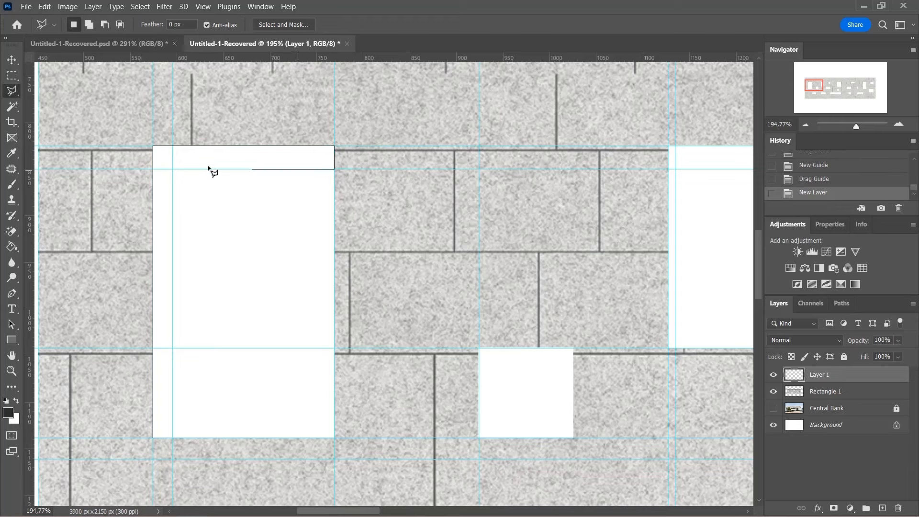
pyautogui.click(173, 169)
pyautogui.click(154, 437)
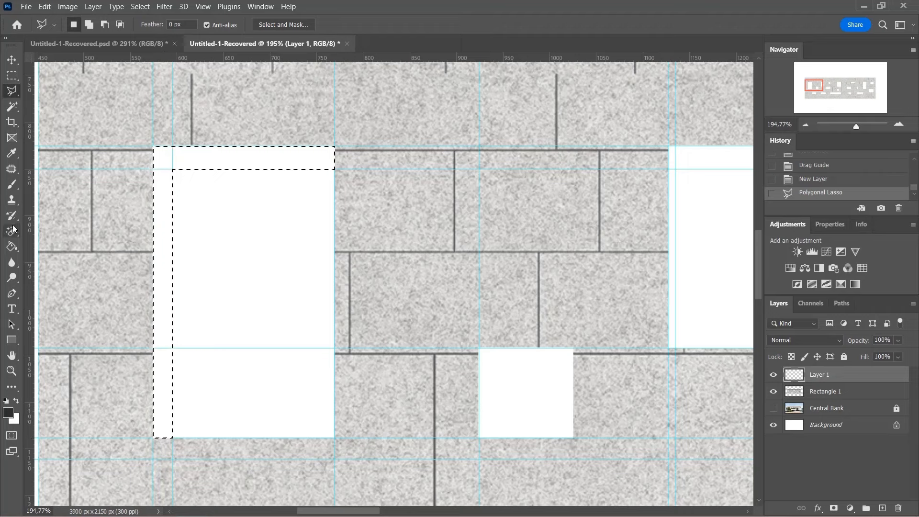
# Set the foreground color to gray 636363, fill the L-shaped reveal selection with it and deselect.
pyautogui.press('i')
pyautogui.click(8, 412)
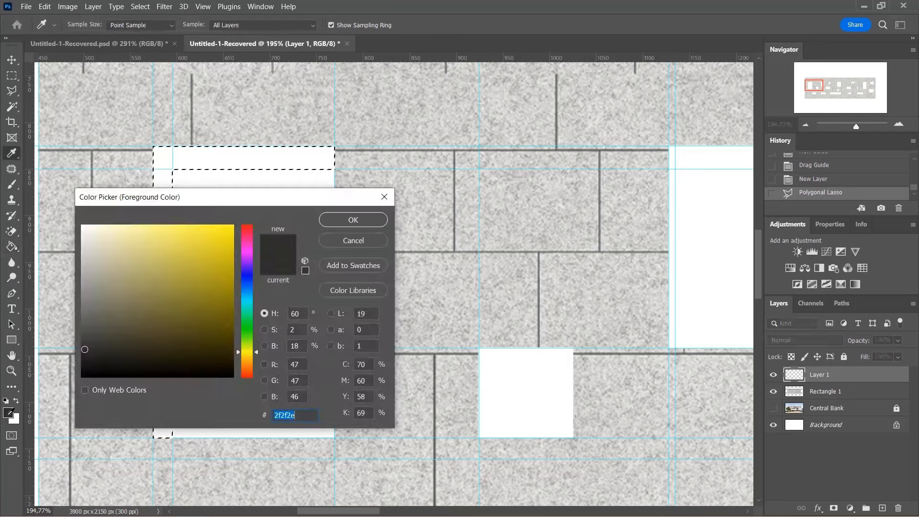
pyautogui.moveTo(85, 342); pyautogui.dragTo(72, 318)
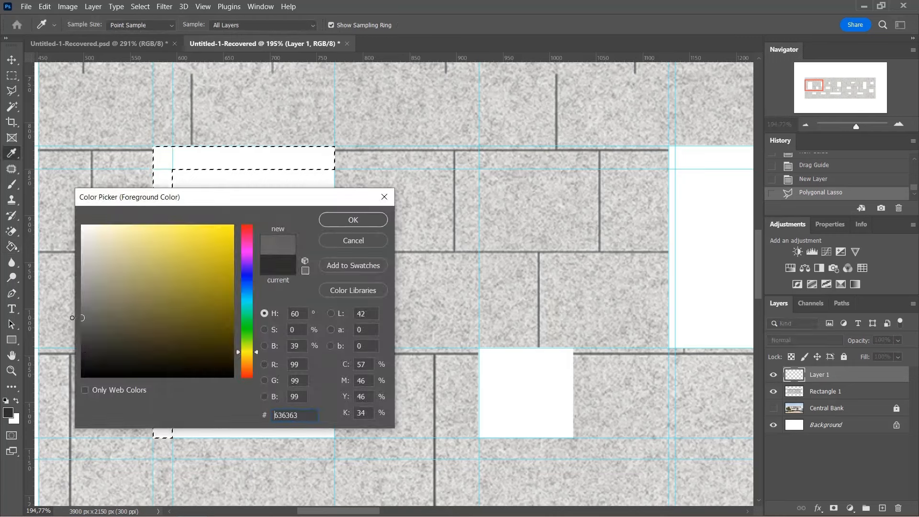
pyautogui.press('g')
pyautogui.click(333, 223)
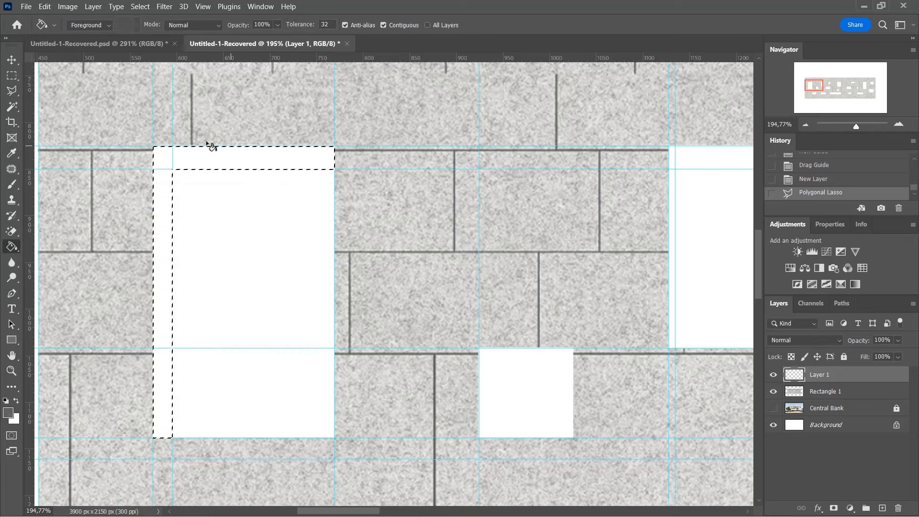
pyautogui.click(170, 158)
pyautogui.click(12, 75)
pyautogui.click(136, 90)
# Lasso an L-shaped reveal along the left and top edges of the narrow tall opening, following the guides.
pyautogui.scroll(-5, 193, 216)
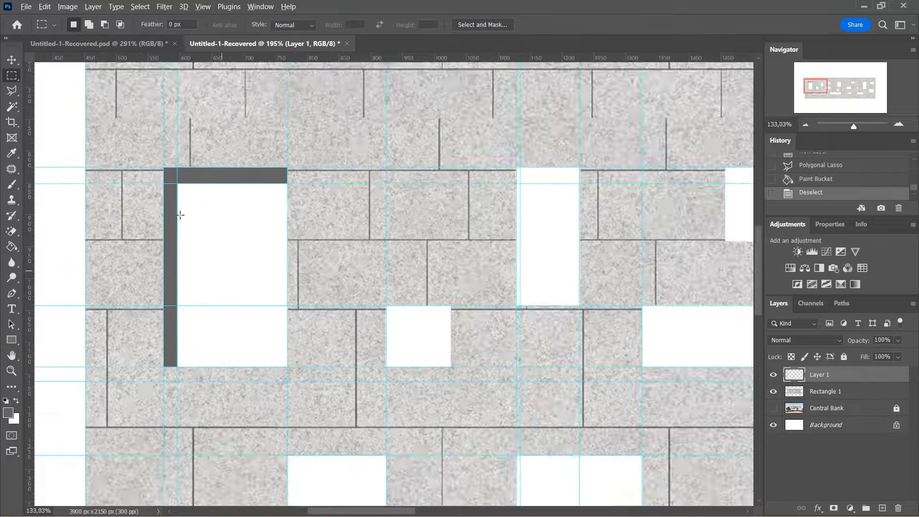
pyautogui.scroll(4, 301, 238)
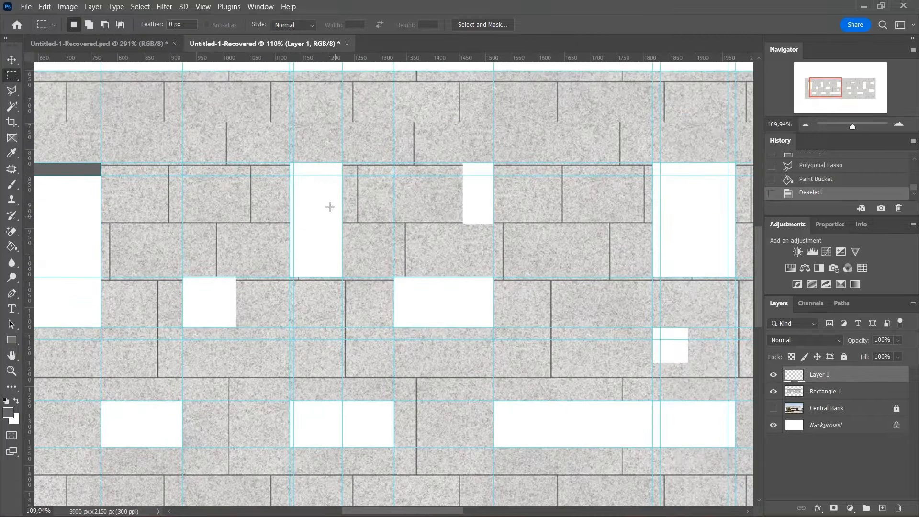
pyautogui.scroll(2, 330, 207)
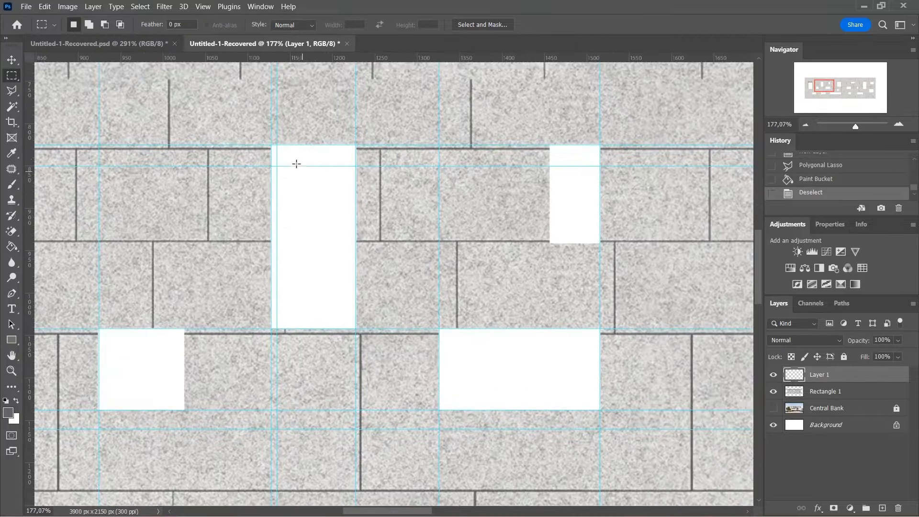
pyautogui.click(11, 95)
pyautogui.scroll(2, 368, 204)
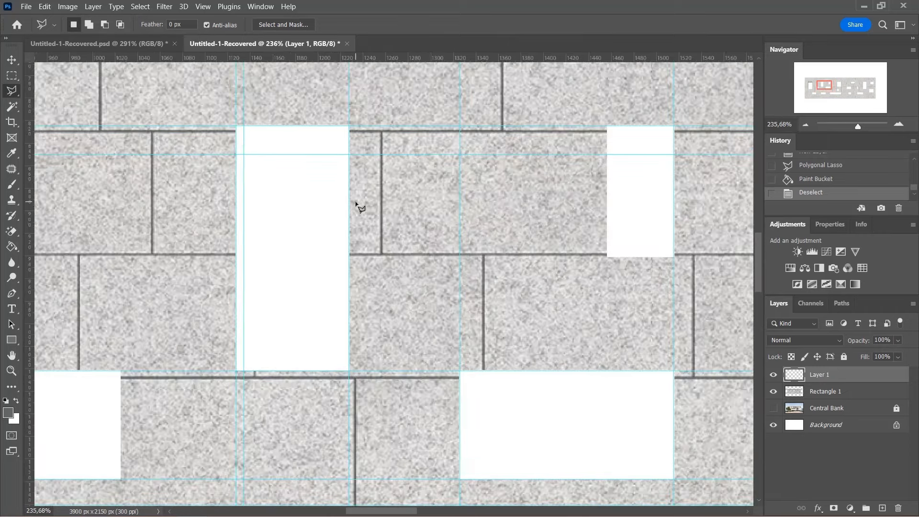
pyautogui.click(236, 370)
pyautogui.click(236, 127)
pyautogui.click(349, 127)
pyautogui.click(349, 154)
pyautogui.click(244, 154)
pyautogui.click(244, 371)
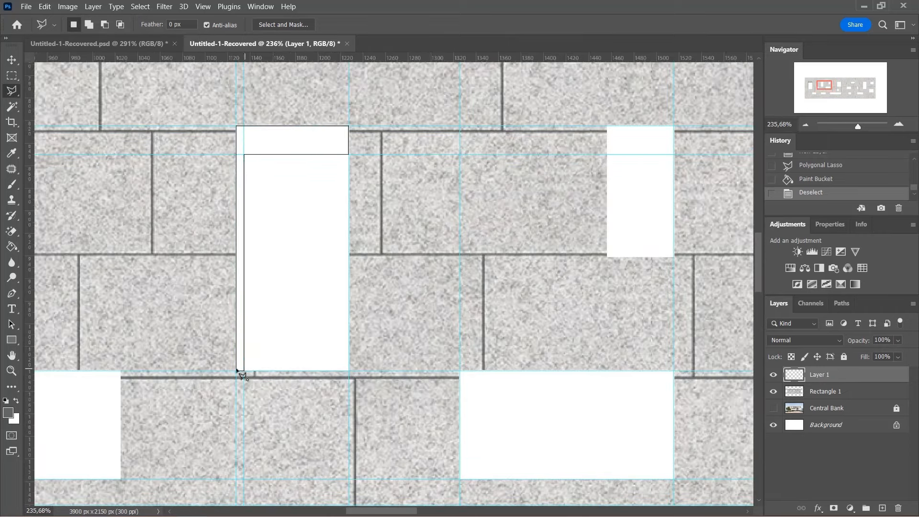
pyautogui.click(236, 370)
# Add the top strip of the small narrow opening to the selection, down to the reveal guide.
pyautogui.click(89, 24)
pyautogui.scroll(-2, 225, 221)
pyautogui.scroll(4, 494, 170)
pyautogui.click(336, 170)
pyautogui.click(336, 216)
pyautogui.click(443, 216)
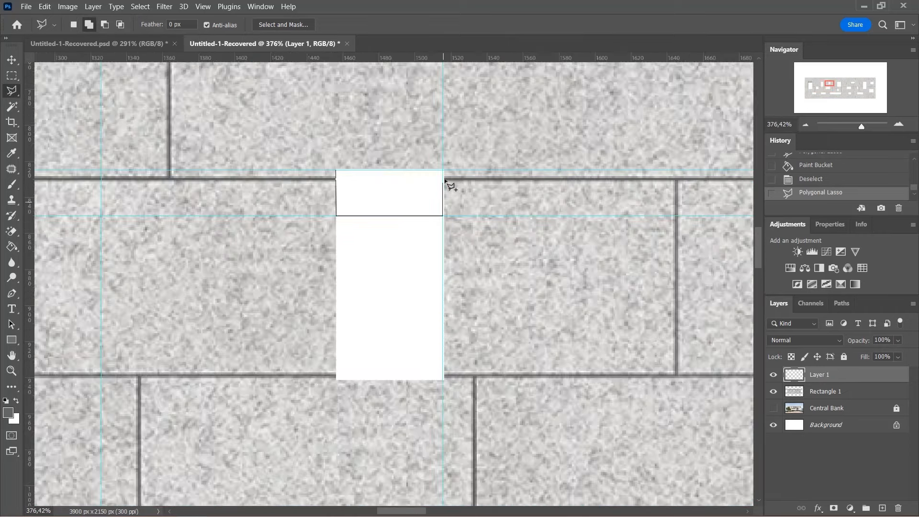
pyautogui.click(443, 171)
pyautogui.click(337, 171)
# Add a U-shaped reveal along the left, top and right edges of the middle tall opening to the selection.
pyautogui.scroll(-4, 287, 192)
pyautogui.scroll(-3, 304, 115)
pyautogui.click(292, 104)
pyautogui.click(293, 358)
pyautogui.click(309, 358)
pyautogui.click(309, 133)
pyautogui.click(461, 133)
pyautogui.click(462, 358)
pyautogui.click(478, 358)
pyautogui.click(477, 104)
pyautogui.click(292, 104)
# Add an L-shaped reveal along the top and right edges of the rightmost tall opening to the selection.
pyautogui.scroll(-4, 360, 158)
pyautogui.scroll(4, 392, 171)
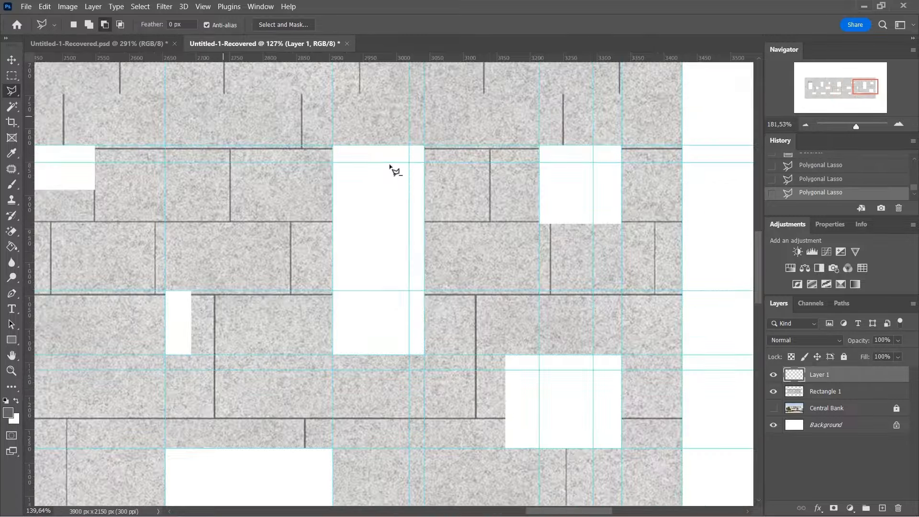
pyautogui.click(296, 133)
pyautogui.click(295, 159)
pyautogui.click(415, 159)
pyautogui.click(415, 461)
pyautogui.click(439, 462)
pyautogui.click(439, 132)
pyautogui.click(295, 132)
# Add an L-shaped reveal along the top and right edges of the upper right square opening to the selection.
pyautogui.scroll(-4, 306, 138)
pyautogui.scroll(4, 508, 149)
pyautogui.click(416, 150)
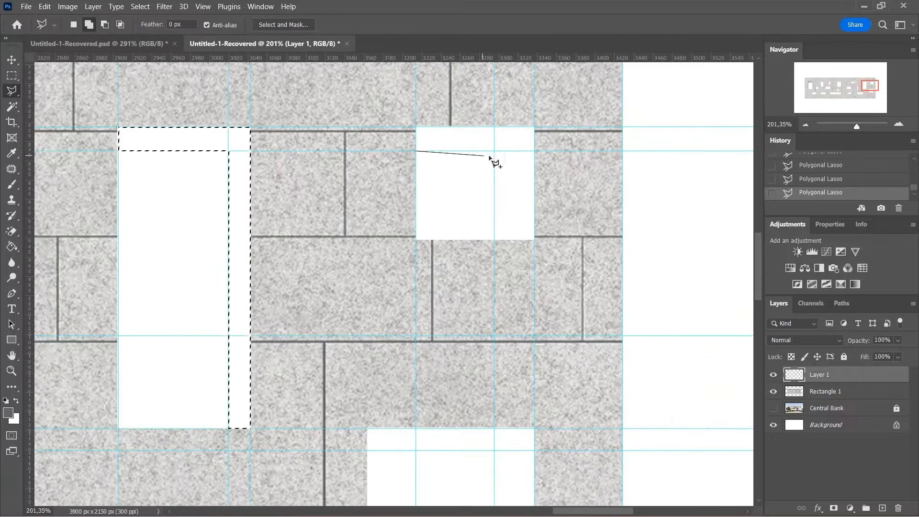
pyautogui.scroll(3, 535, 240)
pyautogui.click(640, 207)
pyautogui.click(640, 82)
pyautogui.click(431, 82)
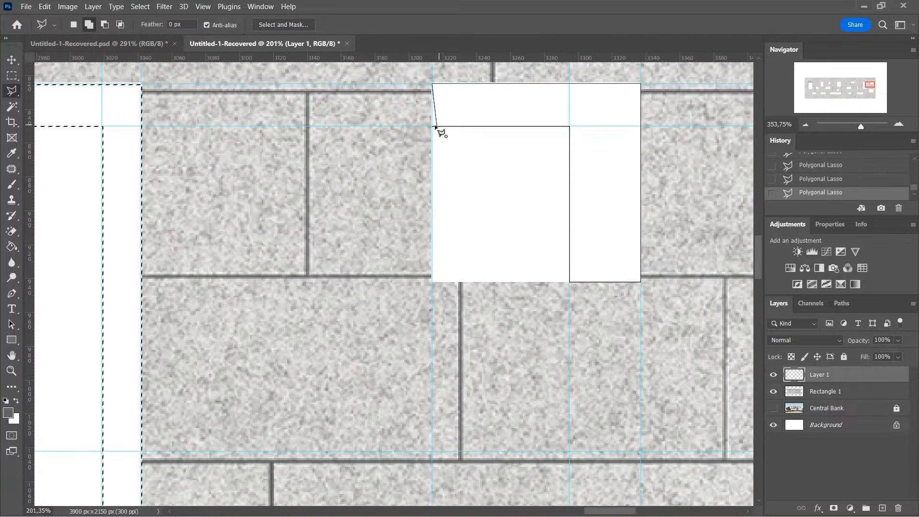
pyautogui.click(431, 126)
# Add an L-shaped reveal along the top and right edges of the lower right opening to the selection.
pyautogui.scroll(-6, 475, 166)
pyautogui.scroll(6, 507, 233)
pyautogui.click(312, 145)
pyautogui.click(311, 176)
pyautogui.click(483, 176)
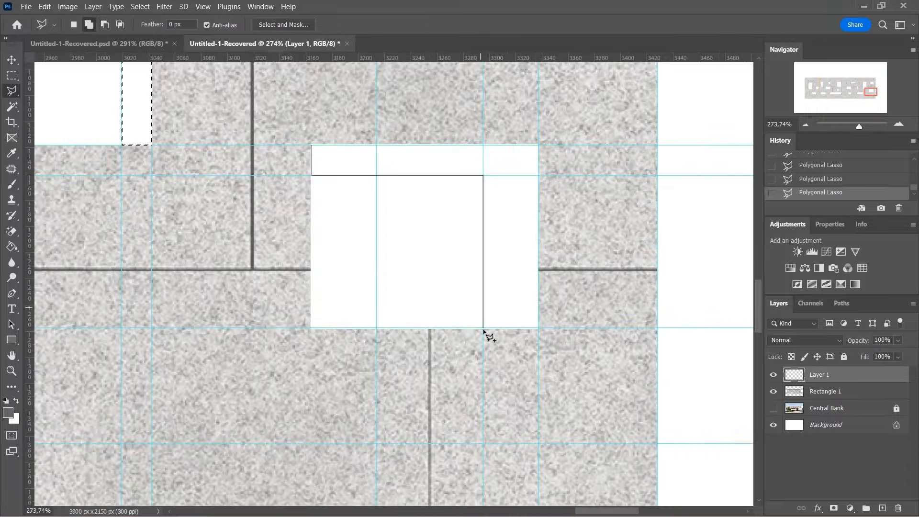
pyautogui.click(483, 327)
pyautogui.click(538, 327)
pyautogui.click(538, 145)
pyautogui.click(311, 145)
# Add the top strip of the small wide opening in the upper row to the selection.
pyautogui.scroll(-6, 340, 125)
pyautogui.scroll(6, 445, 188)
pyautogui.click(375, 181)
pyautogui.click(376, 217)
pyautogui.click(590, 217)
pyautogui.click(590, 181)
pyautogui.click(375, 181)
# Fill all the selected window reveals with the gray foreground color using the Paint Bucket and deselect.
pyautogui.scroll(-6, 509, 198)
pyautogui.click(12, 246)
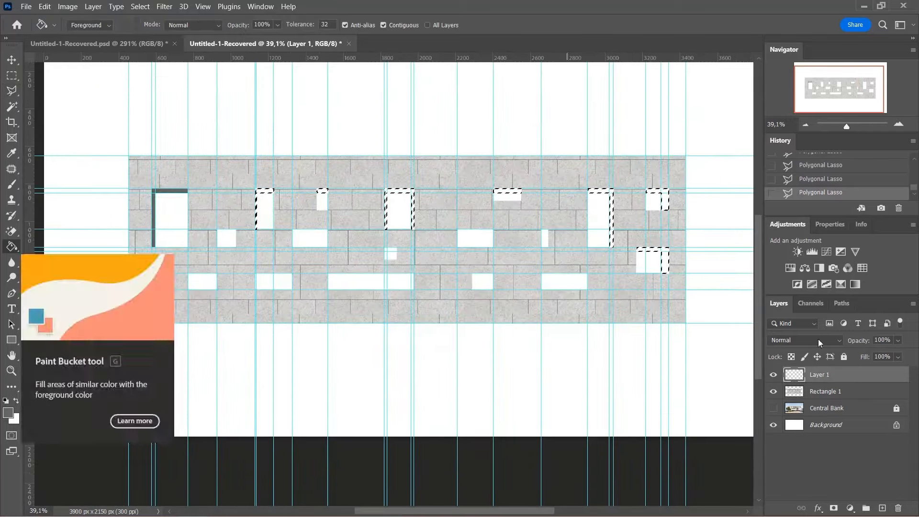
pyautogui.scroll(4, 421, 197)
pyautogui.click(376, 203)
pyautogui.scroll(-12, 540, 254)
pyautogui.click(12, 76)
pyautogui.click(201, 142)
pyautogui.scroll(4, 567, 221)
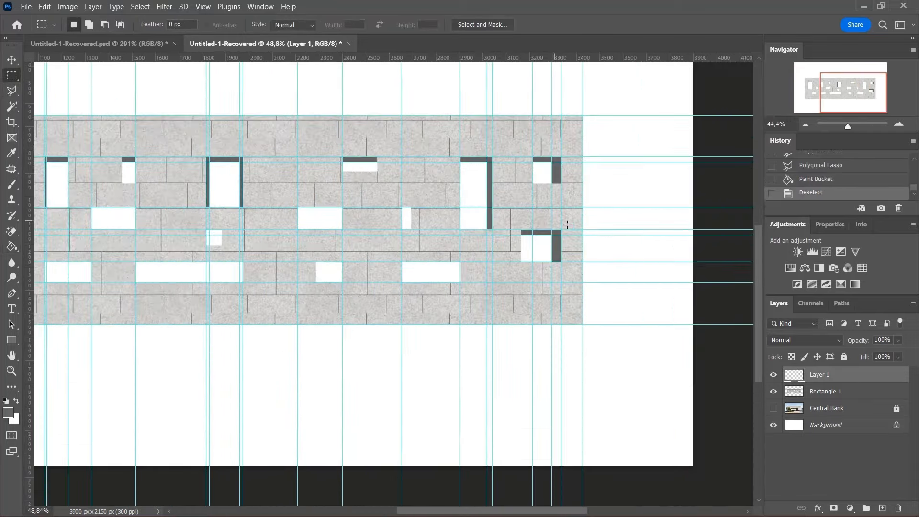
# Select the left reveal of the leftmost tall window with the Polygonal Lasso, mitering its top corner diagonally.
pyautogui.scroll(-5, 571, 225)
pyautogui.click(142, 46)
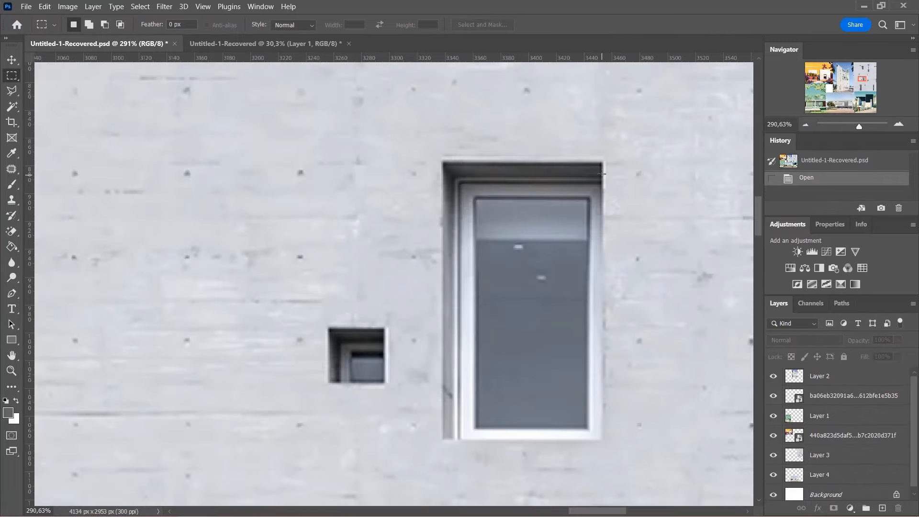
pyautogui.click(289, 42)
pyautogui.scroll(10, 160, 193)
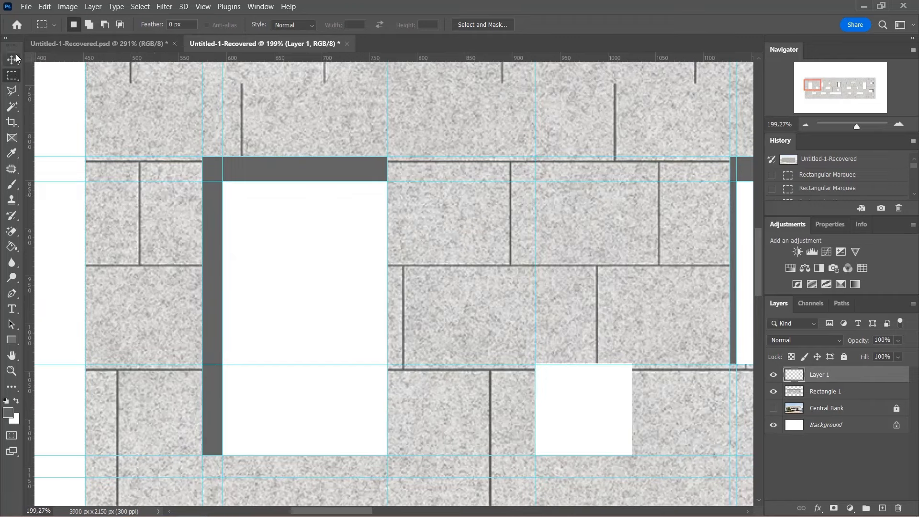
pyautogui.click(13, 92)
pyautogui.scroll(3, 207, 154)
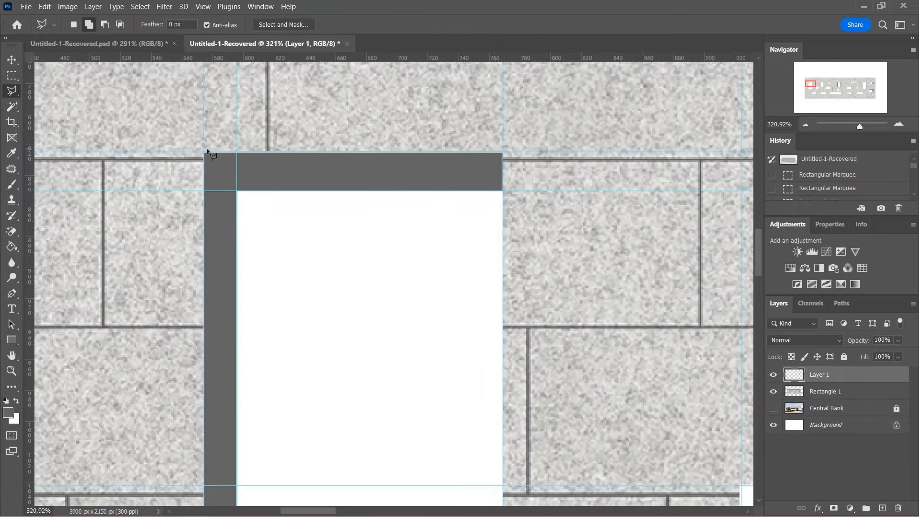
pyautogui.click(236, 191)
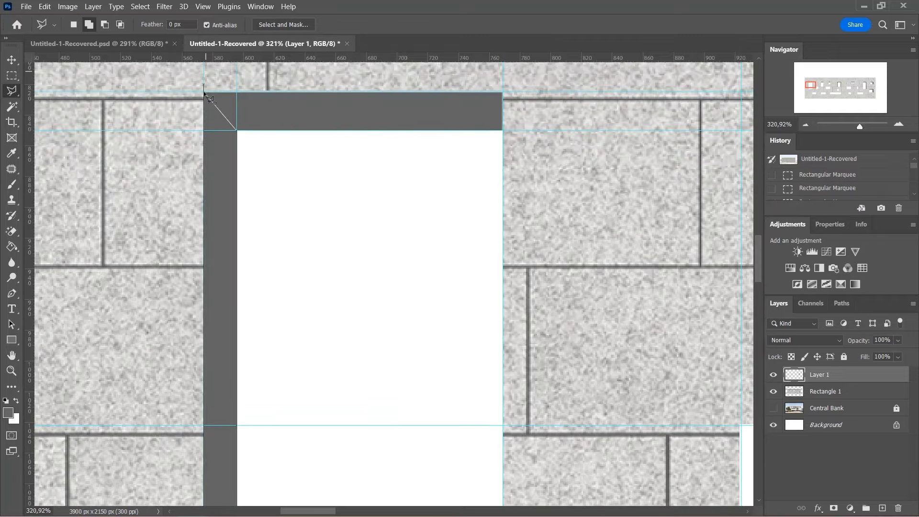
pyautogui.click(205, 94)
pyautogui.scroll(-8, 206, 100)
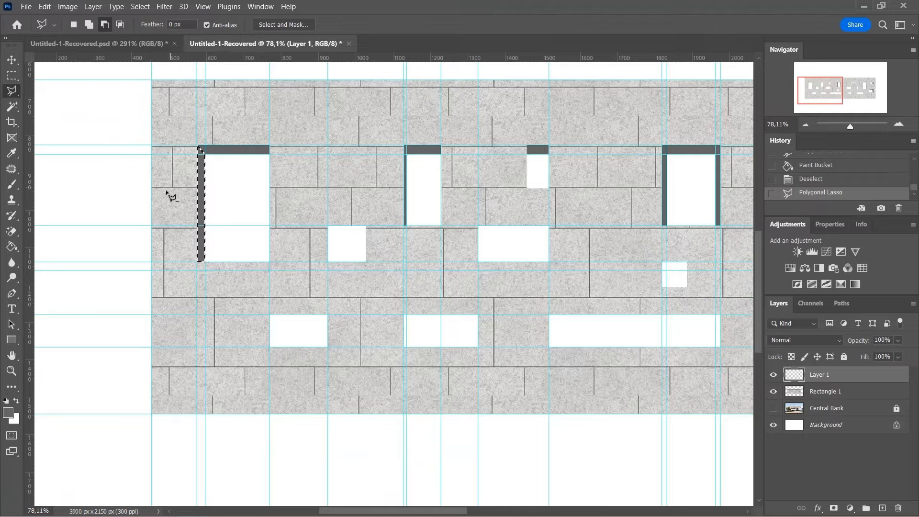
# Add the narrow left reveal of the second tall window, with a diagonal top corner, to the selection.
pyautogui.scroll(10, 335, 172)
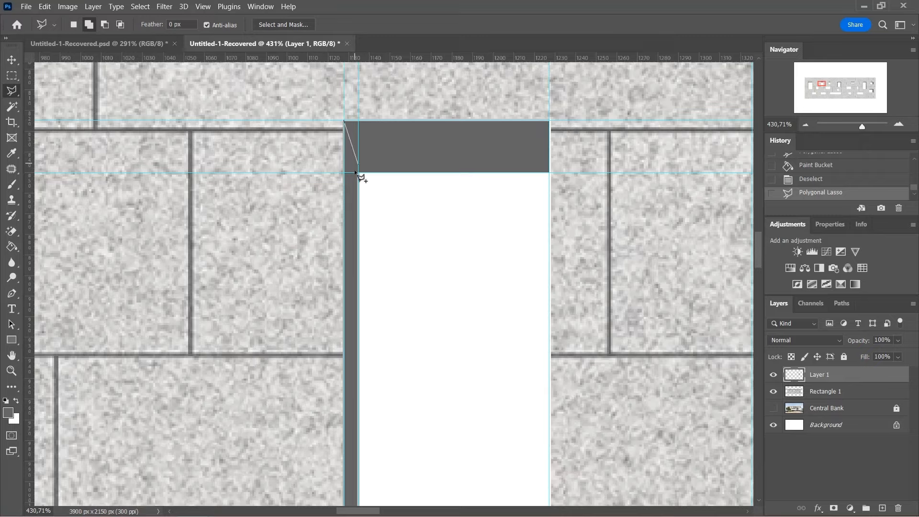
pyautogui.click(357, 172)
pyautogui.click(358, 443)
pyautogui.click(344, 443)
pyautogui.click(344, 96)
pyautogui.scroll(-7, 292, 220)
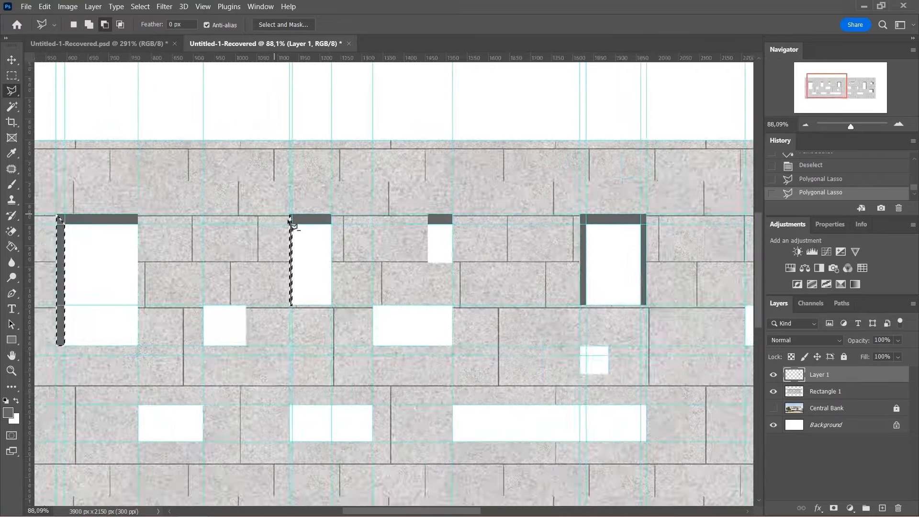
# Add both side reveals of the middle window, each with a diagonal top corner, to the selection.
pyautogui.scroll(6, 325, 168)
pyautogui.click(324, 165)
pyautogui.click(344, 200)
pyautogui.click(344, 468)
pyautogui.click(324, 468)
pyautogui.click(324, 165)
pyautogui.click(525, 200)
pyautogui.click(544, 166)
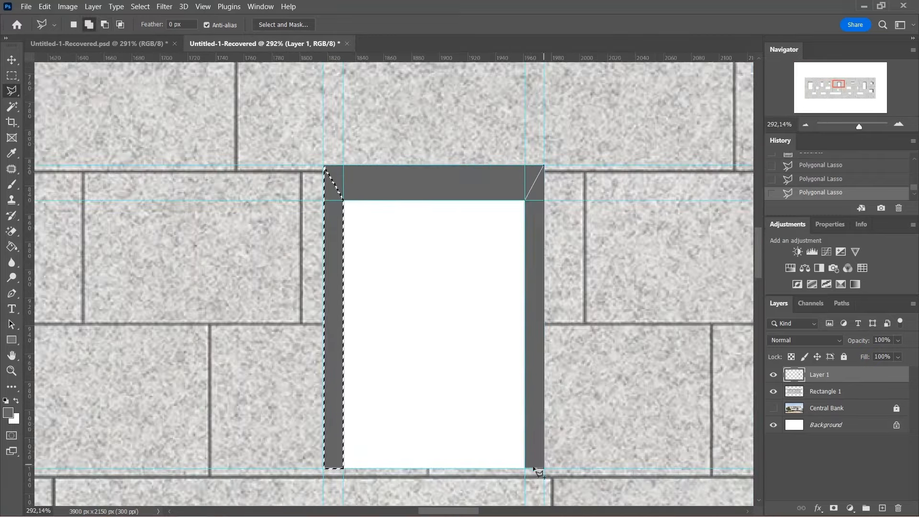
pyautogui.scroll(-4, 433, 272)
# Add the right reveal of the tall window near the facade's right end, mitered at the top, to the selection.
pyautogui.scroll(8, 594, 261)
pyautogui.click(453, 179)
pyautogui.click(472, 158)
pyautogui.click(473, 425)
pyautogui.click(453, 426)
pyautogui.click(453, 179)
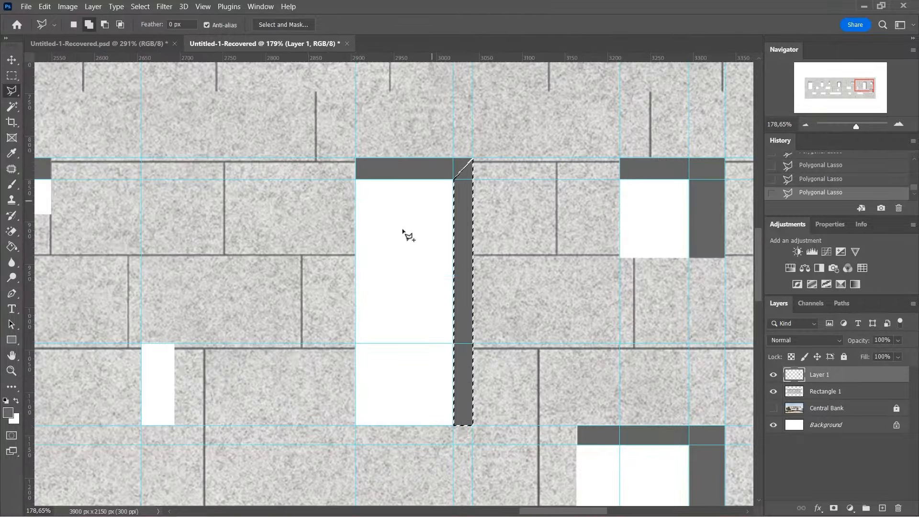
pyautogui.scroll(-4, 404, 232)
# Add the right reveal of the upper right square opening, cut diagonally at its top corner, to the selection.
pyautogui.scroll(6, 584, 206)
pyautogui.click(492, 204)
pyautogui.click(543, 173)
pyautogui.click(544, 319)
pyautogui.click(492, 206)
pyautogui.scroll(-10, 512, 244)
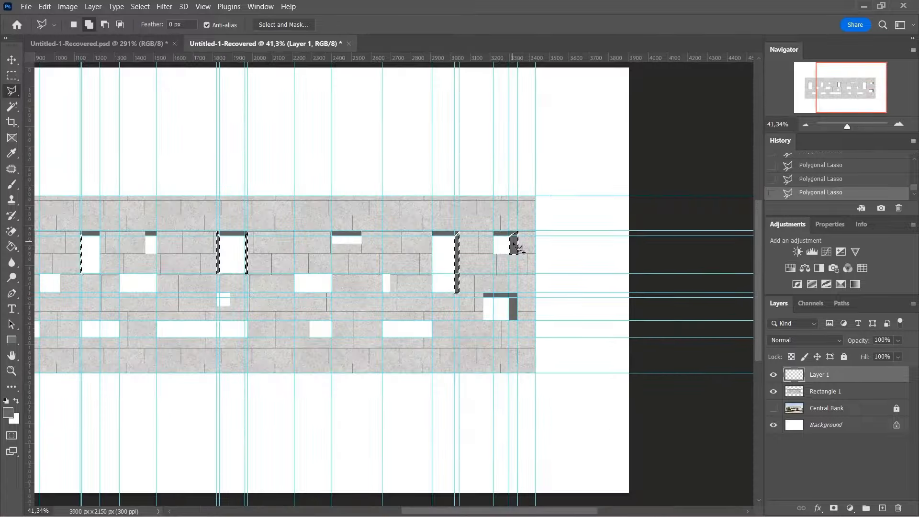
# Add the right reveal of the lower right opening, cut diagonally at its top corner, to the selection.
pyautogui.scroll(12, 517, 301)
pyautogui.click(451, 271)
pyautogui.click(525, 230)
pyautogui.click(525, 479)
pyautogui.doubleClick(451, 478)
pyautogui.scroll(-10, 550, 313)
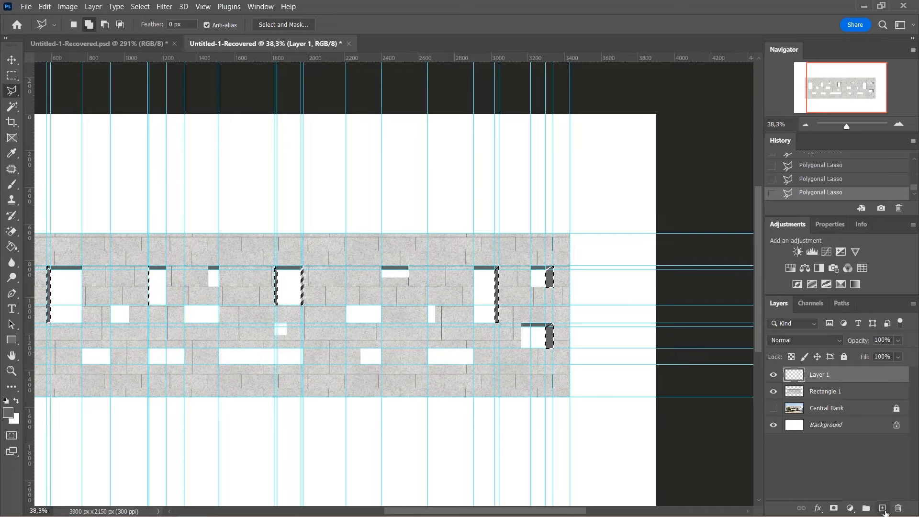
# Create a new layer above Layer 1 and set the foreground color to the lighter gray 8c8c8c.
pyautogui.click(882, 508)
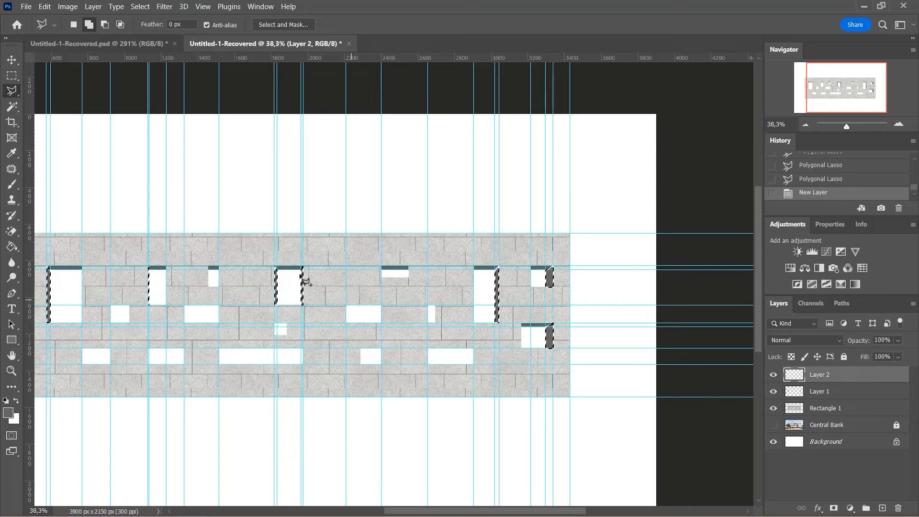
pyautogui.click(9, 412)
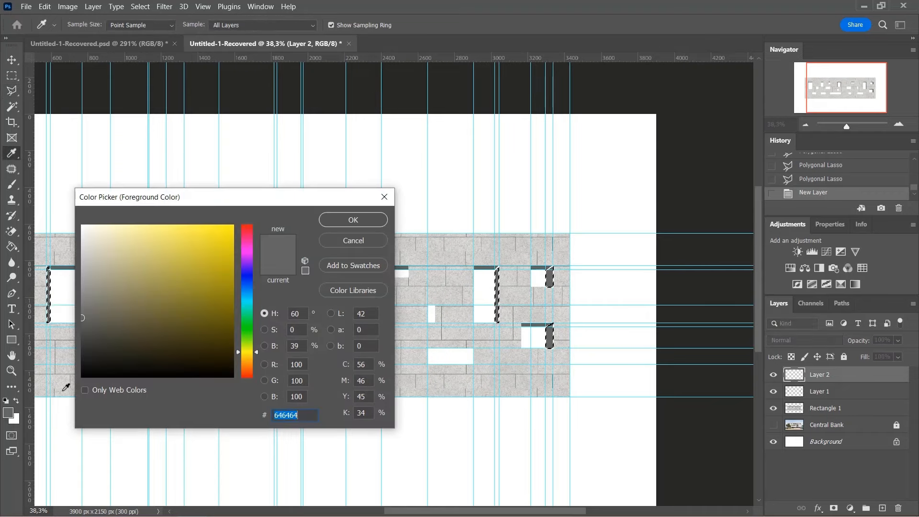
pyautogui.moveTo(85, 307); pyautogui.dragTo(75, 296)
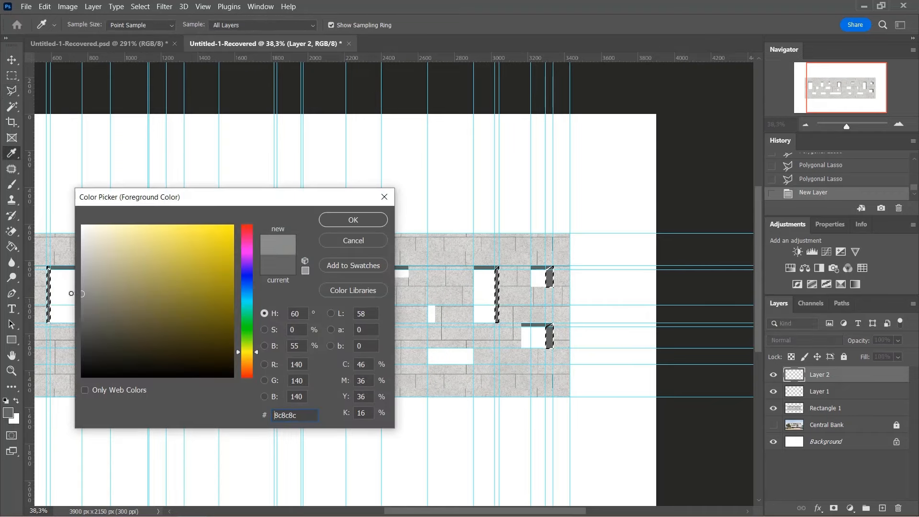
pyautogui.click(335, 220)
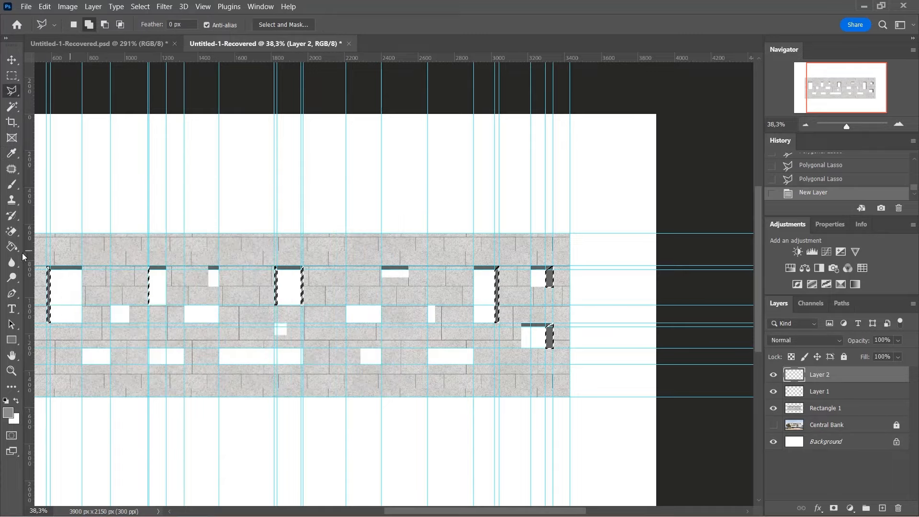
# Fill the selected side reveals with the lighter gray using the Paint Bucket and deselect.
pyautogui.click(19, 246)
pyautogui.scroll(4, 409, 280)
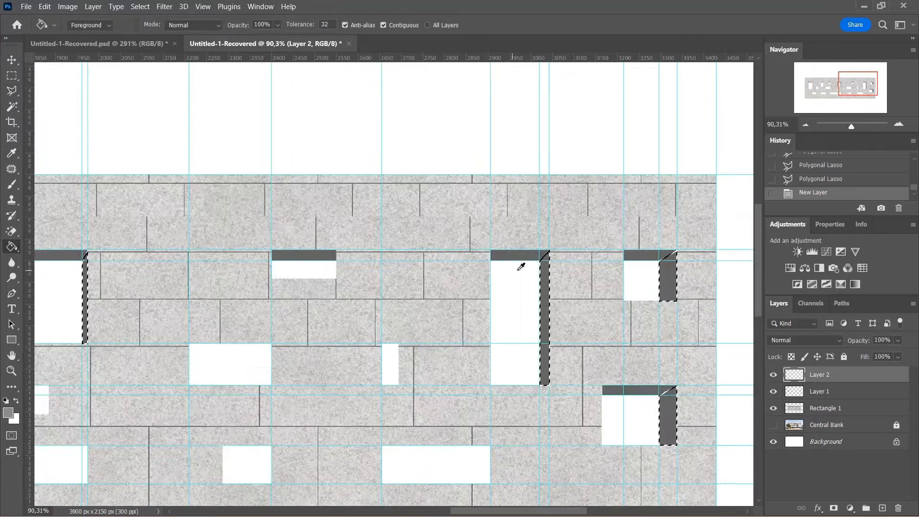
pyautogui.click(547, 277)
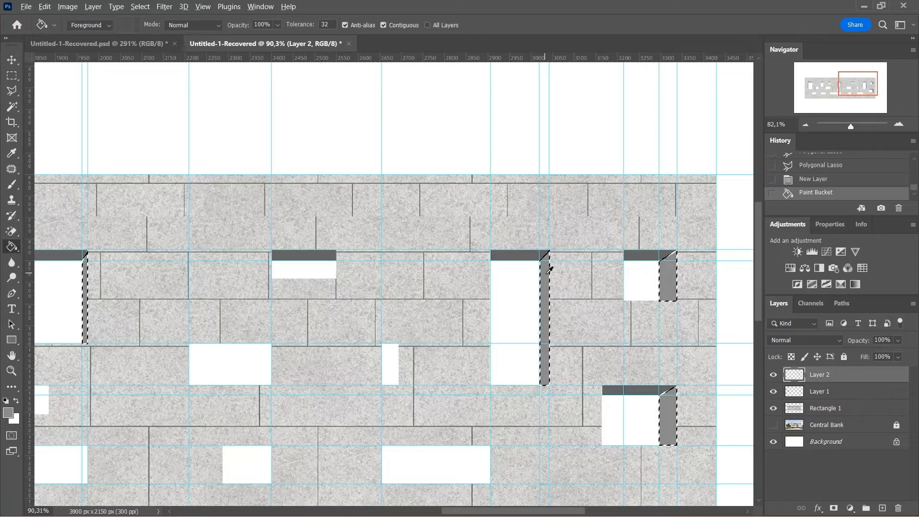
pyautogui.scroll(-4, 549, 270)
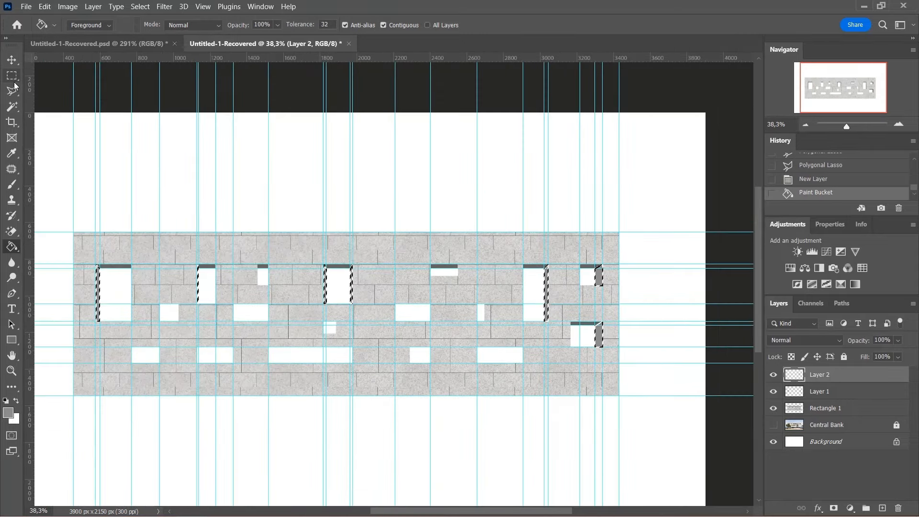
pyautogui.click(12, 76)
pyautogui.click(165, 190)
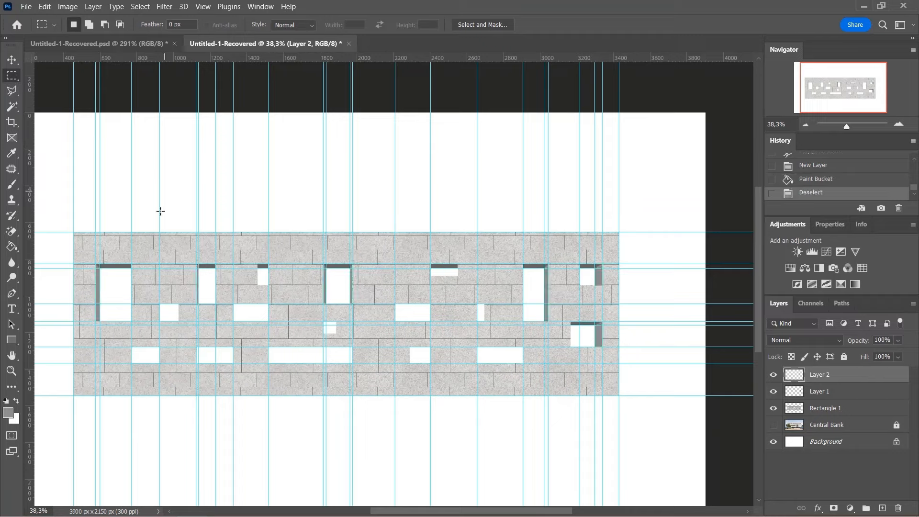
# Examine the two-tone mitered reveals across the facade and compare them with the window in the reference photo document.
pyautogui.click(12, 60)
pyautogui.scroll(6, 98, 312)
pyautogui.click(112, 261)
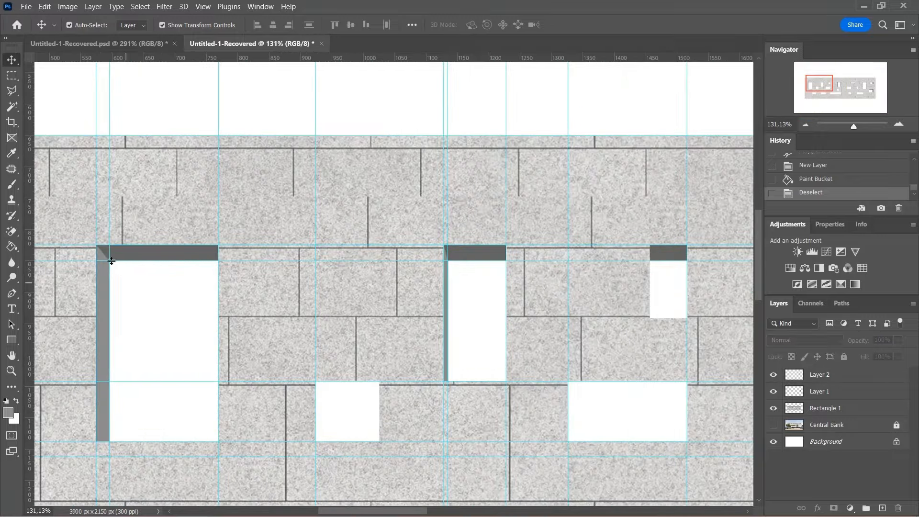
pyautogui.scroll(-5, 127, 387)
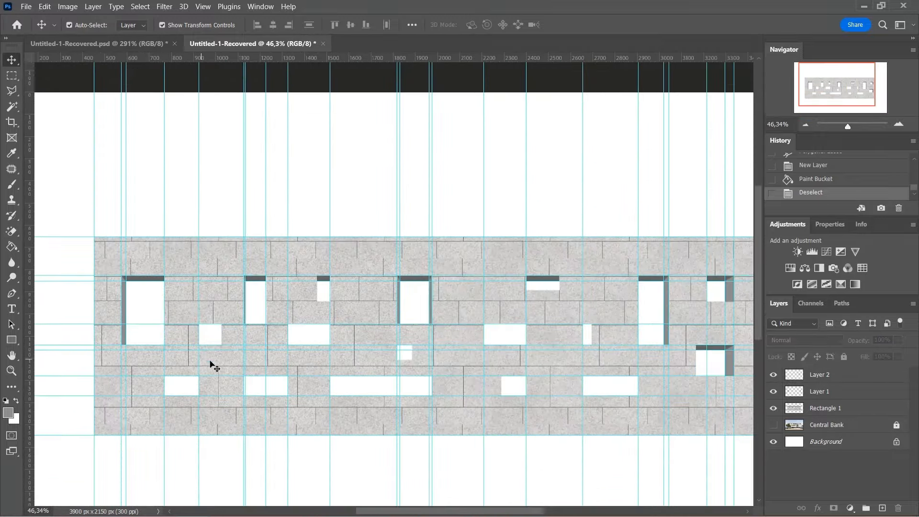
pyautogui.scroll(4, 400, 318)
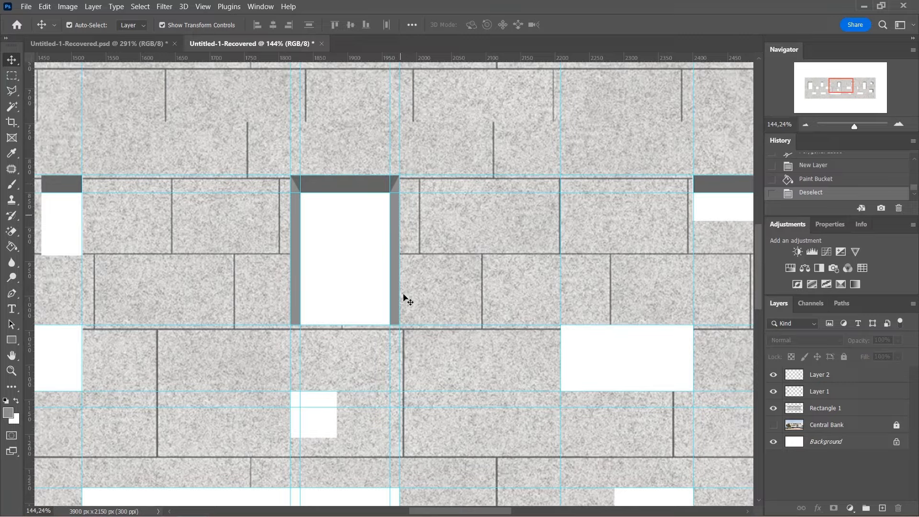
pyautogui.scroll(-5, 404, 298)
pyautogui.scroll(3, 554, 294)
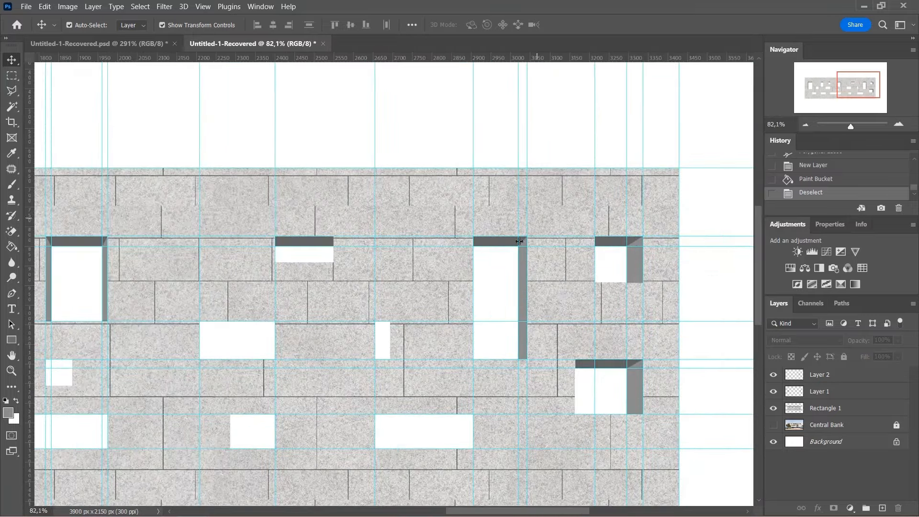
pyautogui.scroll(-4, 657, 239)
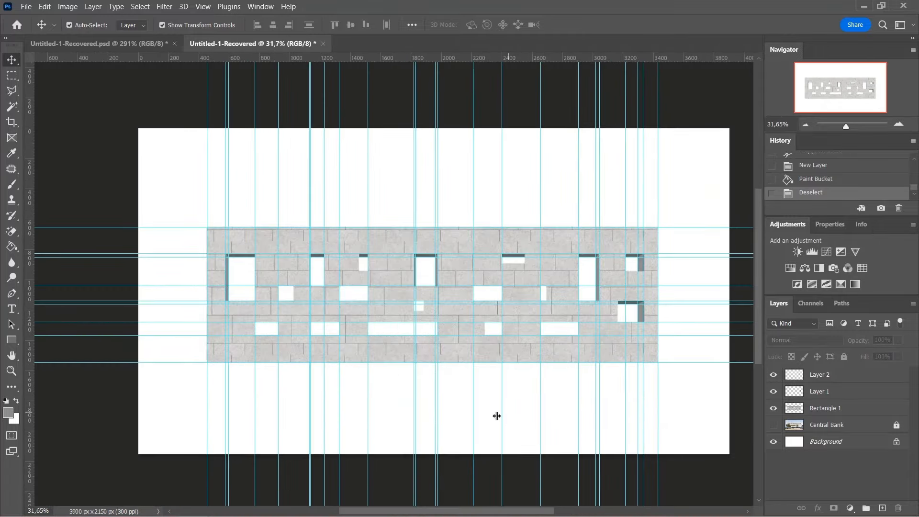
pyautogui.click(155, 48)
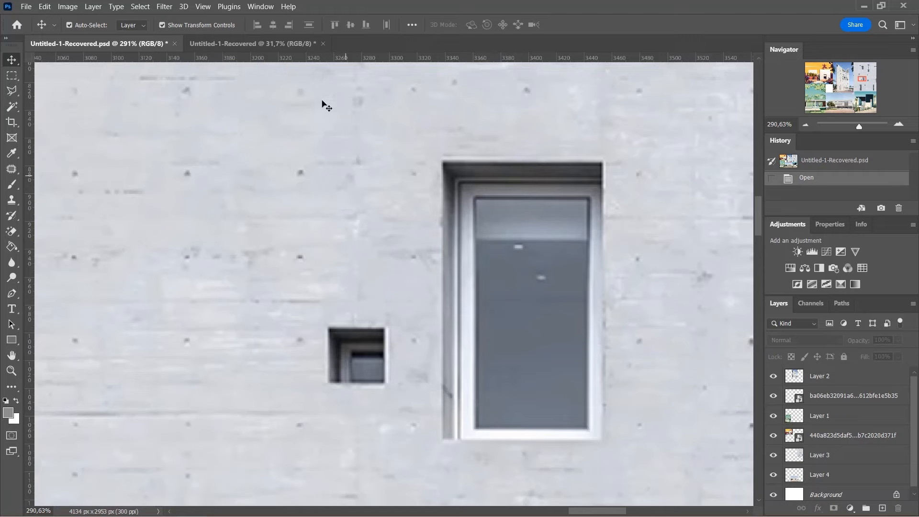
pyautogui.click(290, 44)
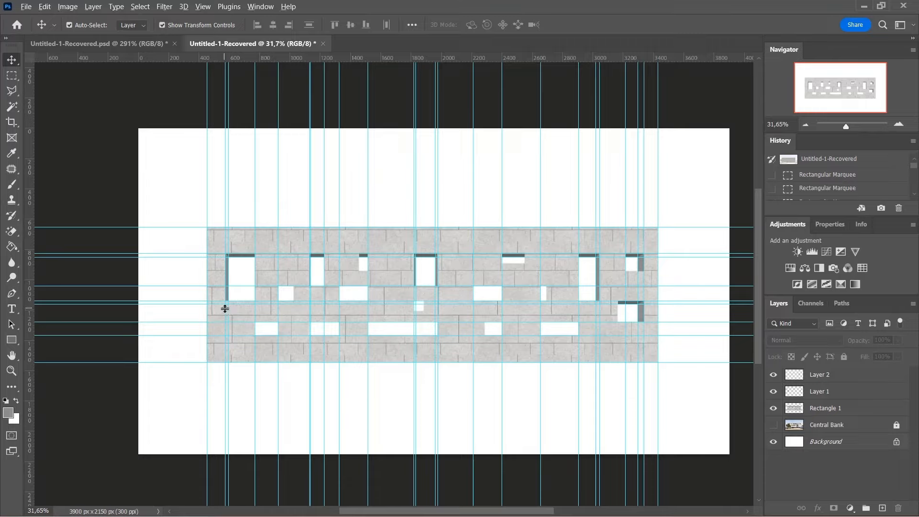
# Place four guides about 10 px inside the leftmost tall window's opening to mark its frame thickness on every side.
pyautogui.scroll(8, 225, 309)
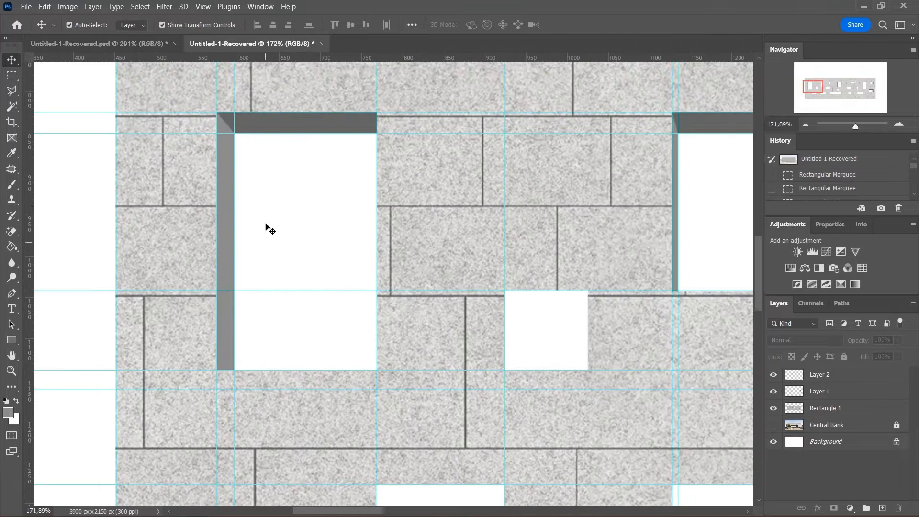
pyautogui.scroll(2, 278, 201)
pyautogui.moveTo(335, 57); pyautogui.dragTo(369, 180)
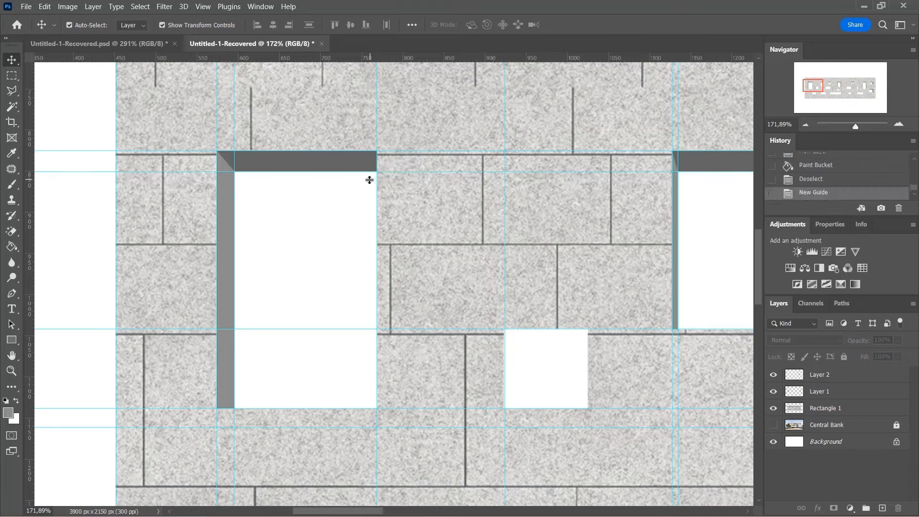
pyautogui.moveTo(27, 263); pyautogui.dragTo(243, 317)
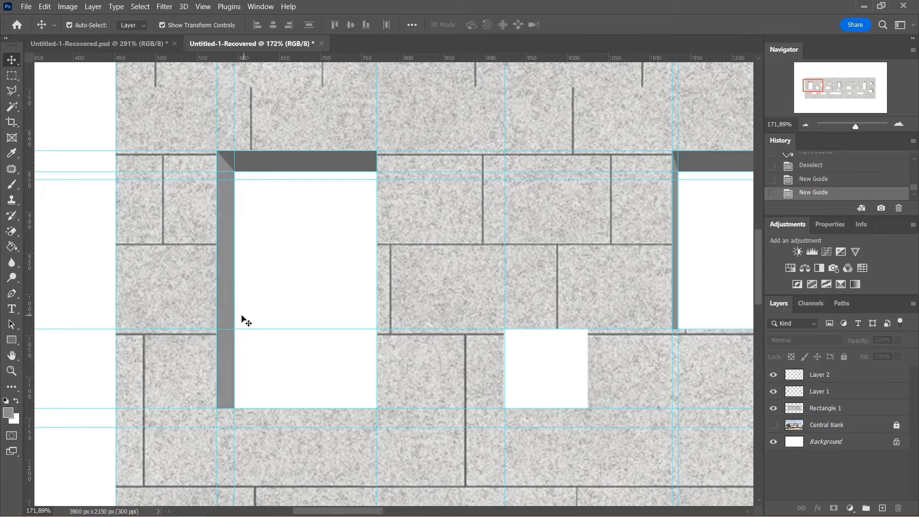
pyautogui.moveTo(350, 57); pyautogui.dragTo(350, 400)
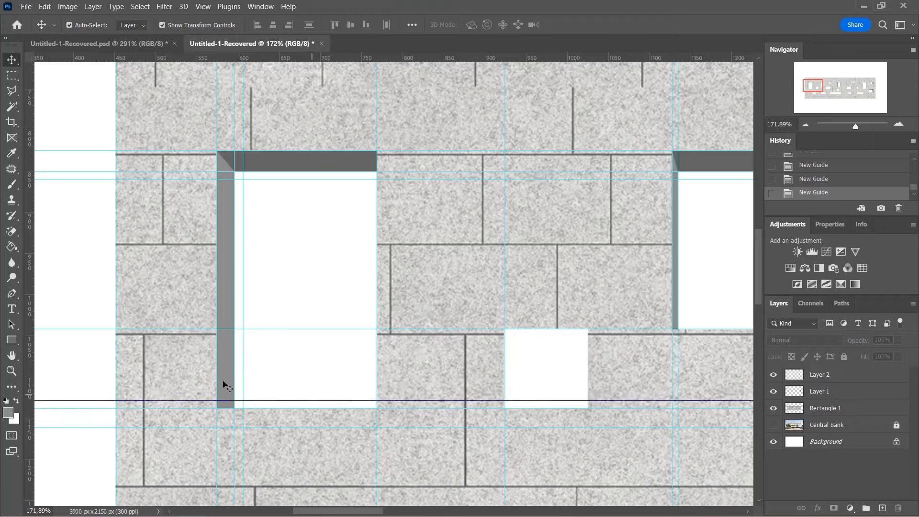
pyautogui.moveTo(32, 360); pyautogui.dragTo(366, 395)
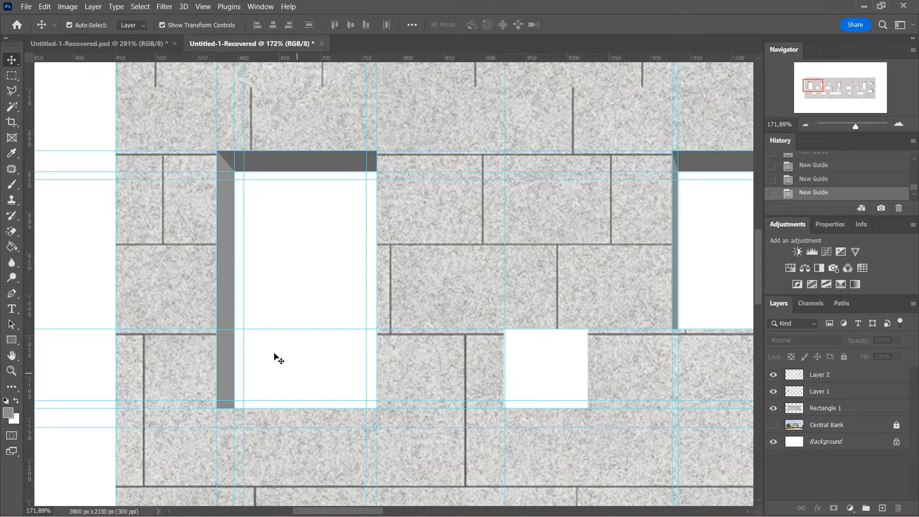
# Add frame guides just inside the left, right and bottom edges of the second tall window.
pyautogui.scroll(-7, 168, 315)
pyautogui.scroll(11, 508, 303)
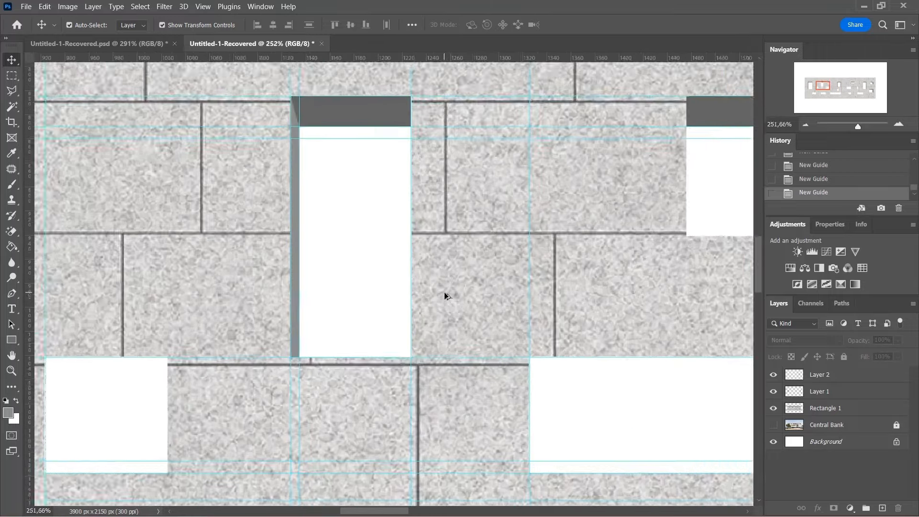
pyautogui.scroll(2, 445, 292)
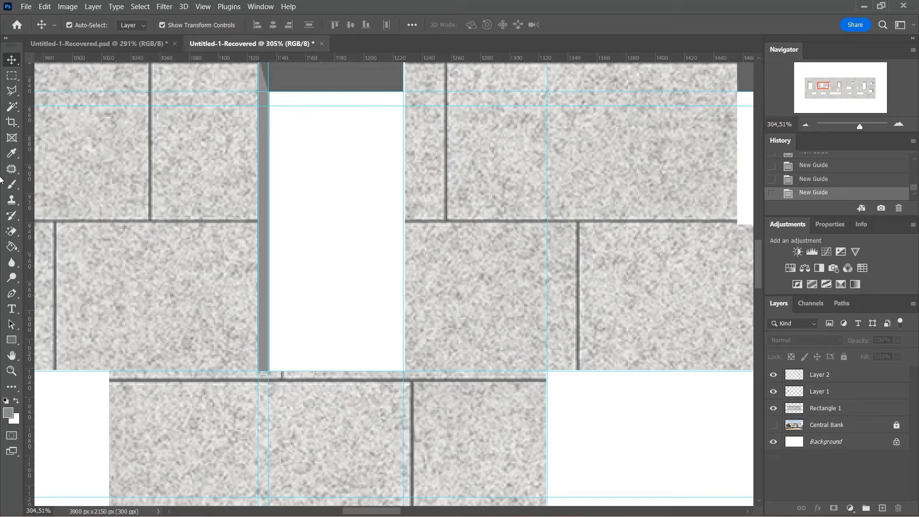
pyautogui.moveTo(31, 190); pyautogui.dragTo(280, 224)
pyautogui.moveTo(381, 58); pyautogui.dragTo(383, 361)
pyautogui.moveTo(30, 309); pyautogui.dragTo(396, 308)
pyautogui.scroll(-8, 216, 307)
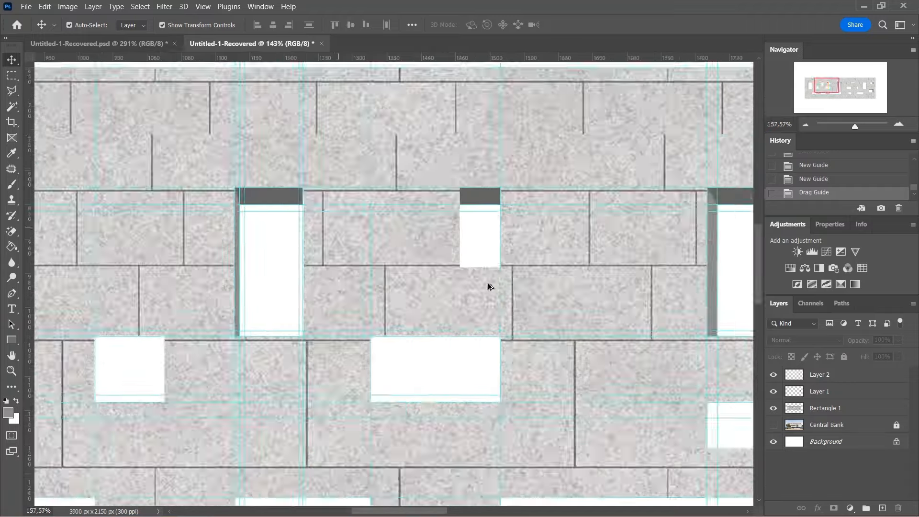
# Add frame guides inside the sides and bottom of the small narrow opening in the upper row and adjust a horizontal guide.
pyautogui.scroll(10, 495, 264)
pyautogui.moveTo(30, 280); pyautogui.dragTo(400, 285)
pyautogui.moveTo(30, 281); pyautogui.dragTo(410, 287)
pyautogui.moveTo(508, 58); pyautogui.dragTo(525, 278)
pyautogui.moveTo(30, 244); pyautogui.dragTo(496, 289)
pyautogui.scroll(-6, 493, 288)
pyautogui.scroll(6, 472, 211)
pyautogui.moveTo(466, 213); pyautogui.dragTo(466, 207)
pyautogui.scroll(-10, 466, 210)
# Add frame guides just inside the left, right and bottom edges of the middle window between its two side reveals.
pyautogui.scroll(8, 491, 240)
pyautogui.moveTo(29, 268); pyautogui.dragTo(392, 321)
pyautogui.moveTo(30, 235); pyautogui.dragTo(549, 289)
pyautogui.moveTo(520, 58); pyautogui.dragTo(546, 322)
pyautogui.scroll(-7, 501, 245)
# Add frame guides inside the small wide opening in the upper row, adjusting the bottom one.
pyautogui.scroll(8, 610, 259)
pyautogui.moveTo(30, 229); pyautogui.dragTo(251, 270)
pyautogui.moveTo(369, 58); pyautogui.dragTo(386, 263)
pyautogui.moveTo(387, 58); pyautogui.dragTo(389, 254)
pyautogui.moveTo(30, 232); pyautogui.dragTo(487, 254)
pyautogui.moveTo(30, 262); pyautogui.dragTo(478, 283)
# Add vertical frame guides just inside both sides of the tall window near the facade's right end.
pyautogui.scroll(-8, 206, 215)
pyautogui.scroll(7, 522, 241)
pyautogui.moveTo(30, 244); pyautogui.dragTo(491, 318)
pyautogui.moveTo(30, 296); pyautogui.dragTo(398, 342)
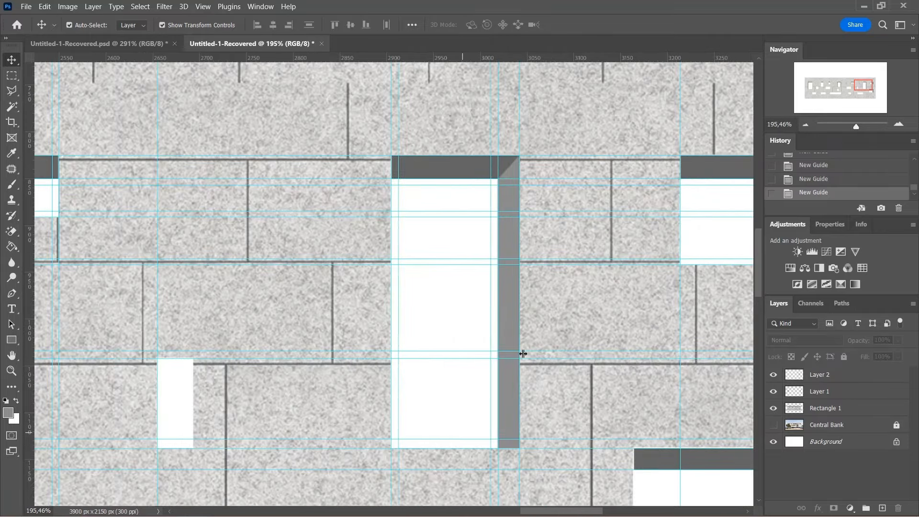
# Add frame guides inside the left edge of the small upper-row window and inside the lower window at the facade's right end.
pyautogui.scroll(2, 396, 291)
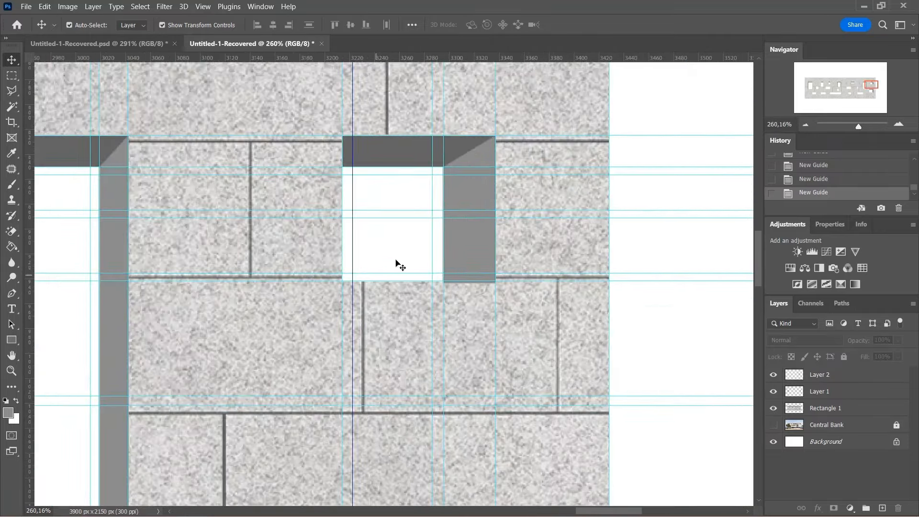
pyautogui.scroll(2, 396, 263)
pyautogui.moveTo(438, 58); pyautogui.dragTo(438, 110)
pyautogui.moveTo(30, 287); pyautogui.dragTo(302, 287)
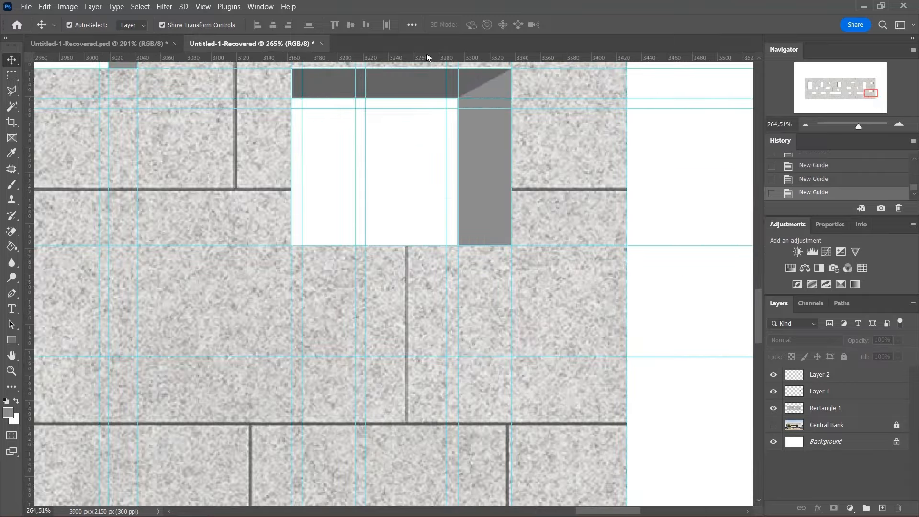
pyautogui.moveTo(427, 58); pyautogui.dragTo(458, 234)
# Add frame guides just inside all four edges of the wide opening near the right end of the bottom row.
pyautogui.scroll(-4, 521, 210)
pyautogui.scroll(-10, 531, 213)
pyautogui.scroll(12, 461, 223)
pyautogui.moveTo(328, 58); pyautogui.dragTo(338, 135)
pyautogui.moveTo(29, 234); pyautogui.dragTo(445, 245)
pyautogui.moveTo(425, 57); pyautogui.dragTo(421, 216)
pyautogui.moveTo(30, 218); pyautogui.dragTo(176, 215)
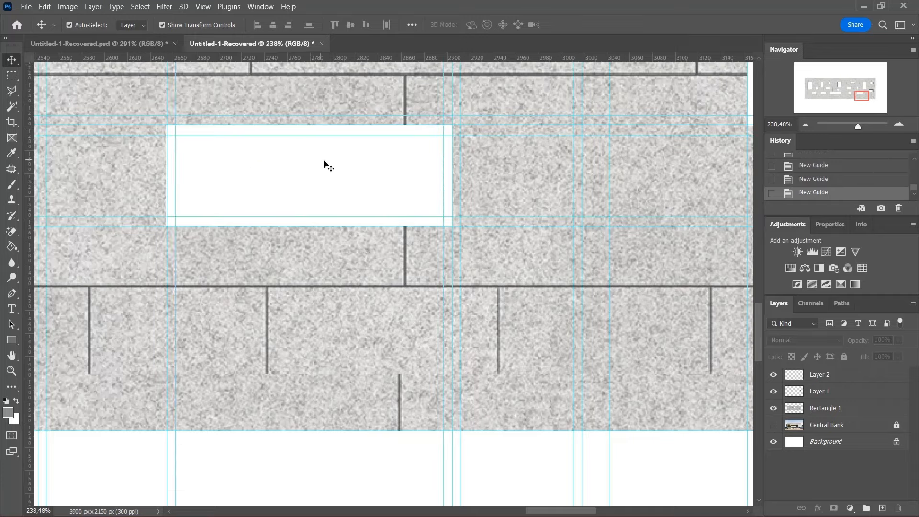
# Add vertical frame guides inside the bottom-row openings farther left, adjusting the position of one.
pyautogui.scroll(-8, 324, 164)
pyautogui.scroll(5, 248, 158)
pyautogui.scroll(6, 227, 156)
pyautogui.moveTo(30, 206); pyautogui.dragTo(340, 206)
pyautogui.scroll(6, 342, 184)
pyautogui.moveTo(339, 180); pyautogui.dragTo(343, 177)
pyautogui.moveTo(29, 206); pyautogui.dragTo(126, 219)
# Add vertical frame guides just inside both sides of the leftmost opening in the bottom row.
pyautogui.scroll(-8, 351, 228)
pyautogui.scroll(7, 546, 244)
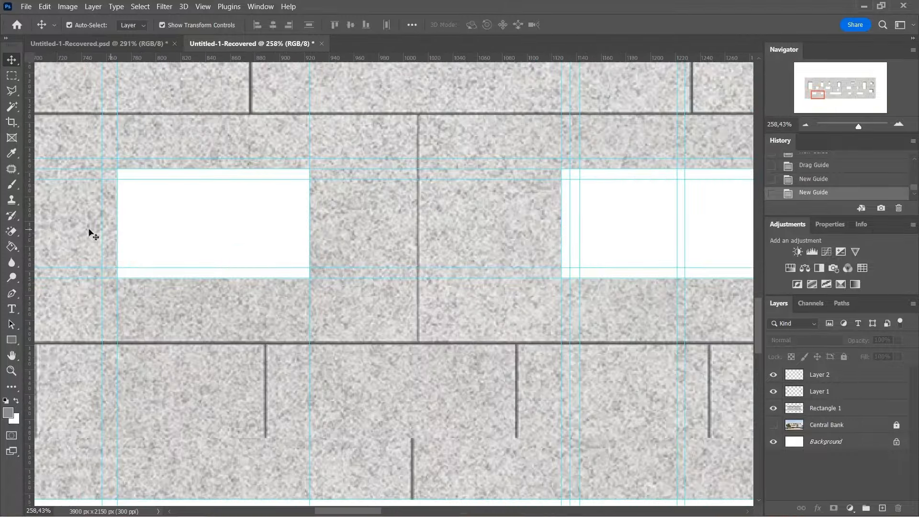
pyautogui.moveTo(30, 232); pyautogui.dragTo(128, 248)
pyautogui.moveTo(30, 257); pyautogui.dragTo(300, 265)
# Add frame guides inside the edges of the small opening in the middle row near the facade's left end.
pyautogui.scroll(-7, 290, 227)
pyautogui.scroll(8, 314, 144)
pyautogui.moveTo(30, 204); pyautogui.dragTo(240, 205)
pyautogui.moveTo(340, 57); pyautogui.dragTo(355, 96)
pyautogui.moveTo(29, 175); pyautogui.dragTo(370, 219)
# Fine-tune the positions of two frame guides around the small opening in the middle row.
pyautogui.scroll(-8, 302, 205)
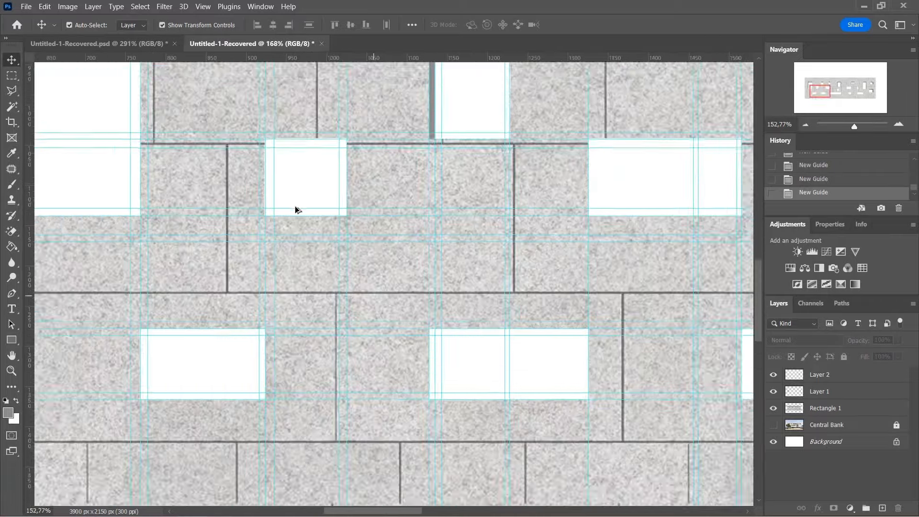
pyautogui.scroll(8, 556, 175)
pyautogui.scroll(-8, 555, 173)
pyautogui.scroll(8, 322, 156)
pyautogui.moveTo(382, 145); pyautogui.dragTo(380, 151)
pyautogui.scroll(-3, 367, 159)
pyautogui.moveTo(384, 171); pyautogui.dragTo(385, 170)
pyautogui.scroll(-4, 278, 219)
pyautogui.scroll(2, 278, 213)
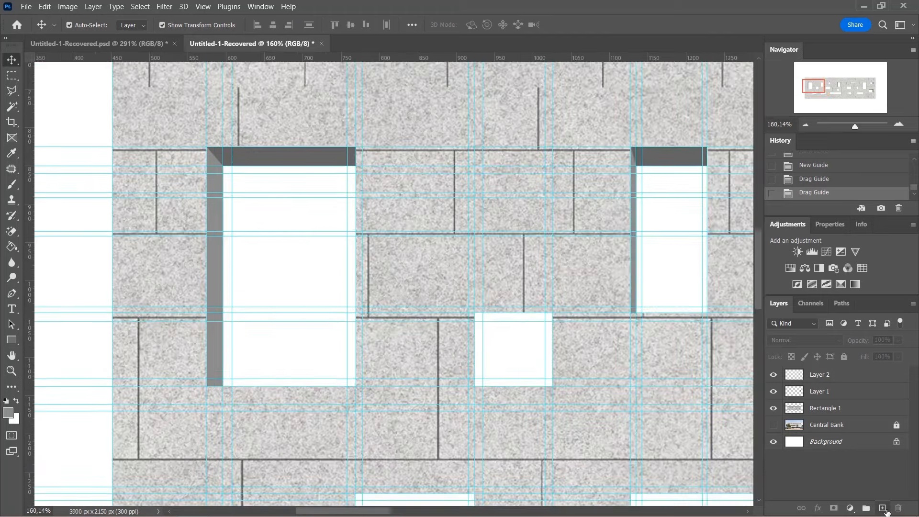
# Create a new layer for the frames and check the window frame in the reference photo document.
pyautogui.click(883, 509)
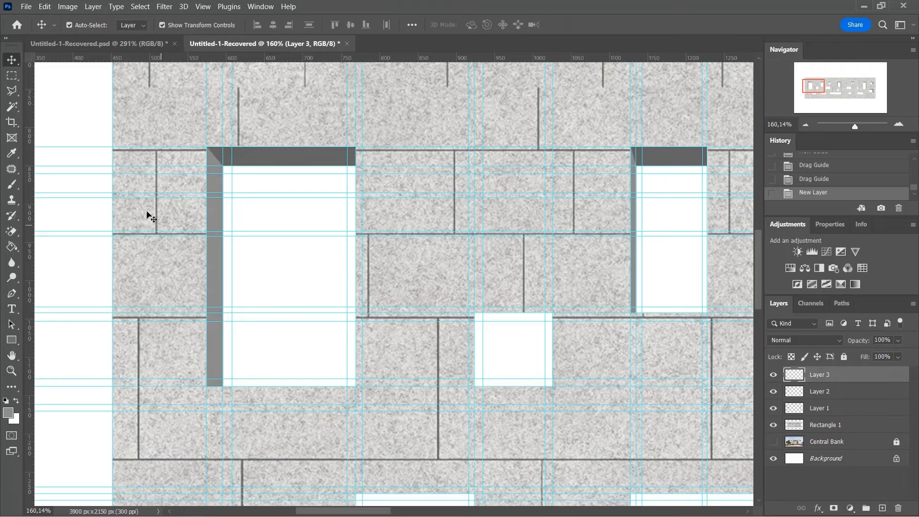
pyautogui.click(141, 46)
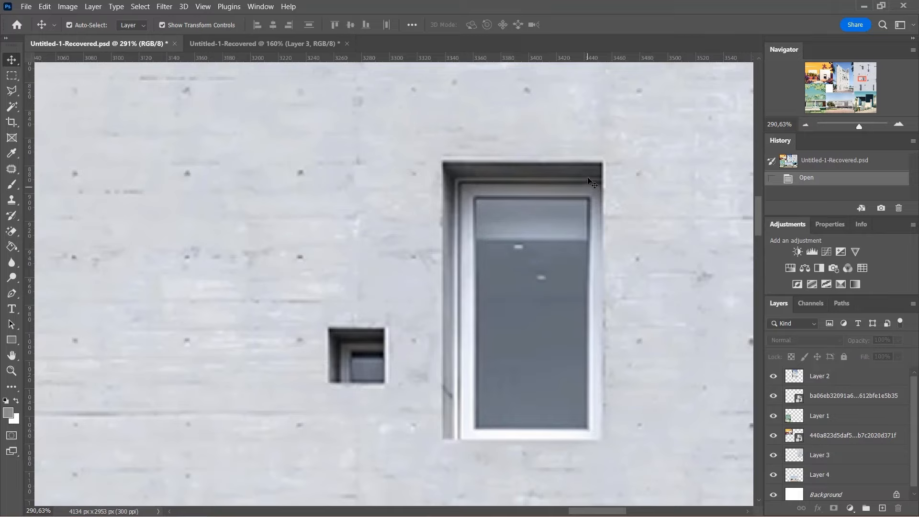
pyautogui.click(306, 41)
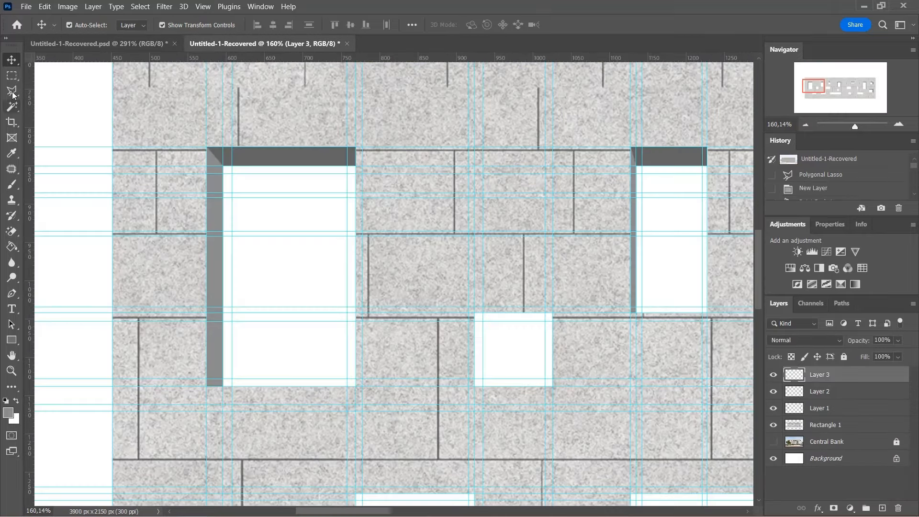
# Select the frame of the large left window by marqueeing its opening and subtracting the upper and lower panes along the guides.
pyautogui.press('m')
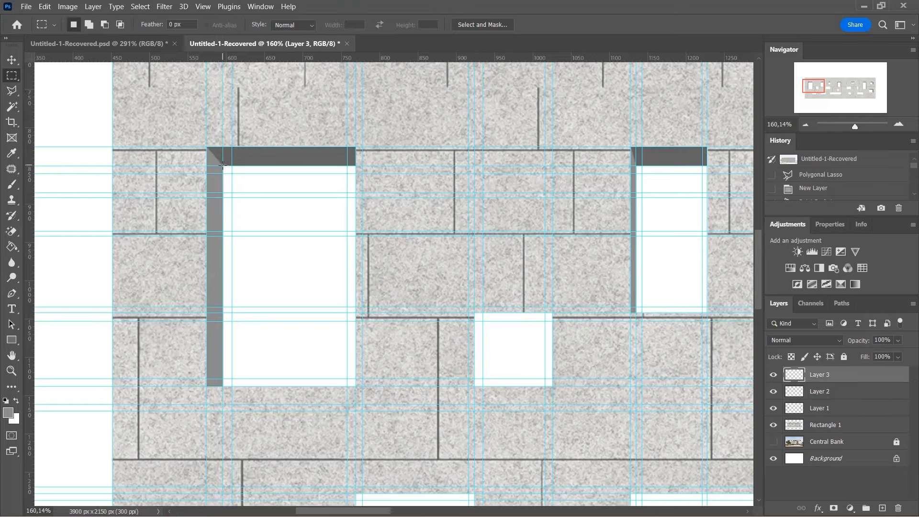
pyautogui.moveTo(223, 166); pyautogui.dragTo(355, 385)
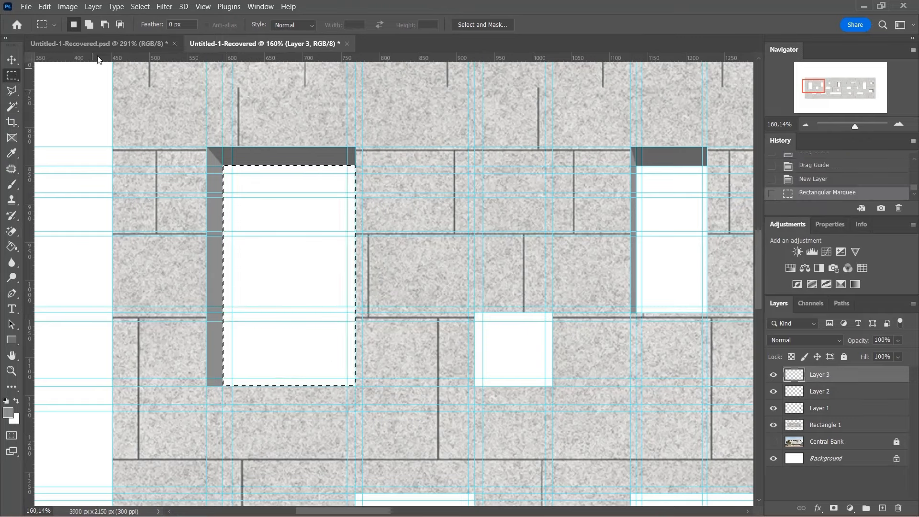
pyautogui.click(89, 25)
pyautogui.moveTo(233, 174); pyautogui.dragTo(342, 311)
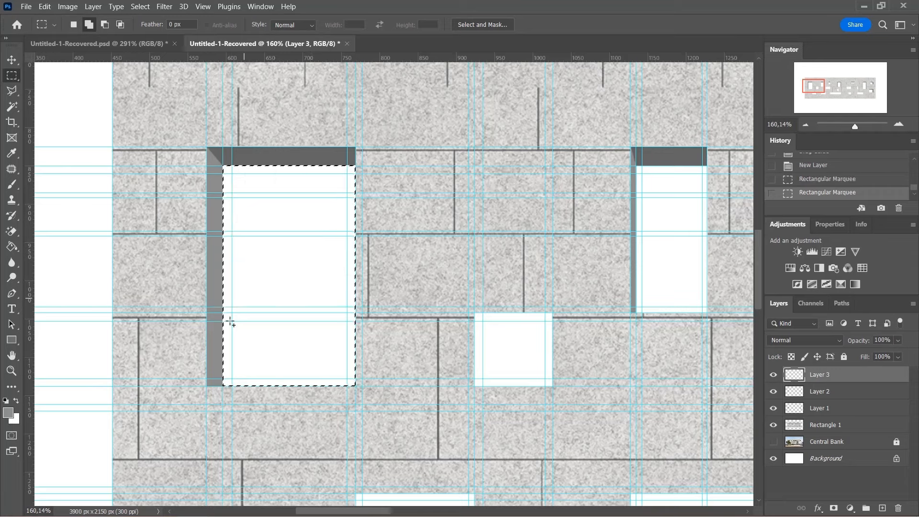
pyautogui.click(105, 25)
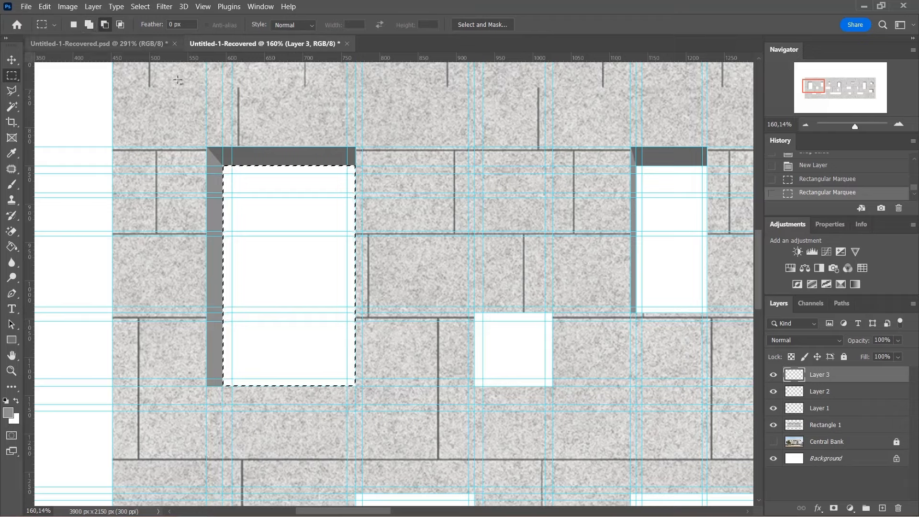
pyautogui.moveTo(232, 175); pyautogui.dragTo(348, 307)
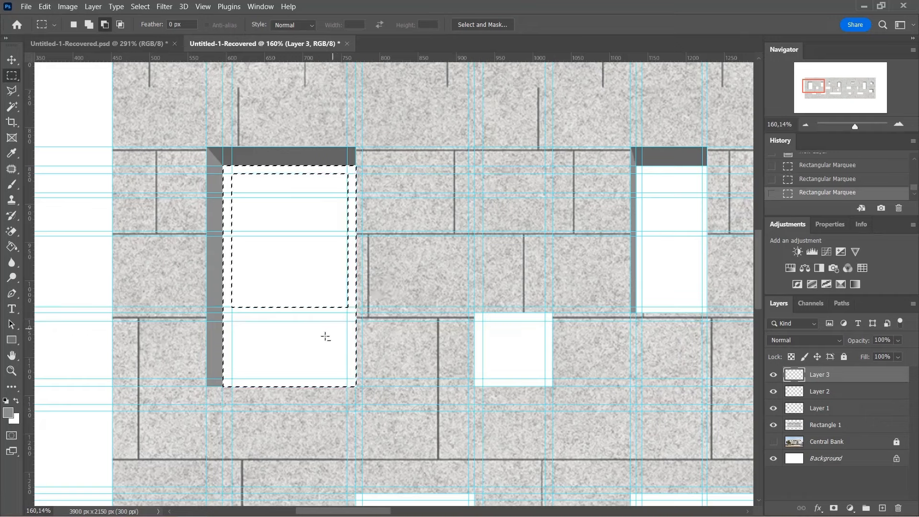
pyautogui.moveTo(234, 324); pyautogui.dragTo(346, 380)
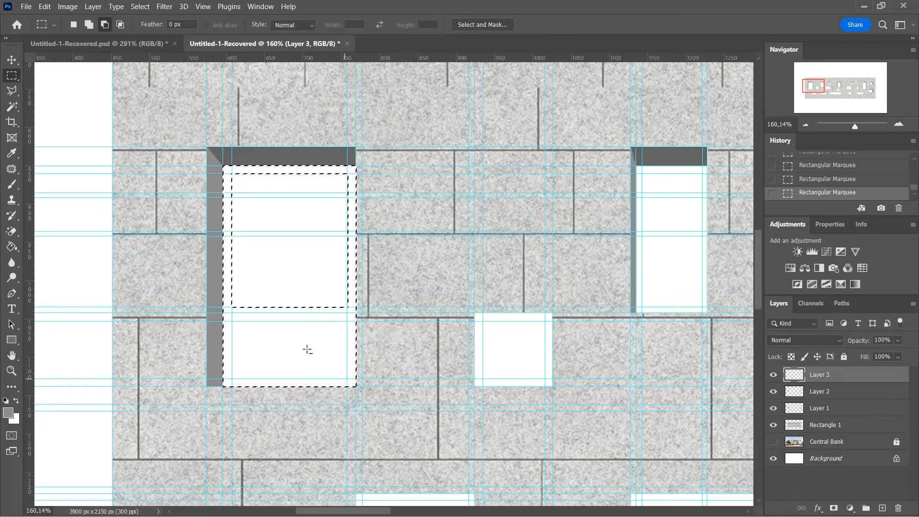
pyautogui.moveTo(233, 297); pyautogui.dragTo(348, 312)
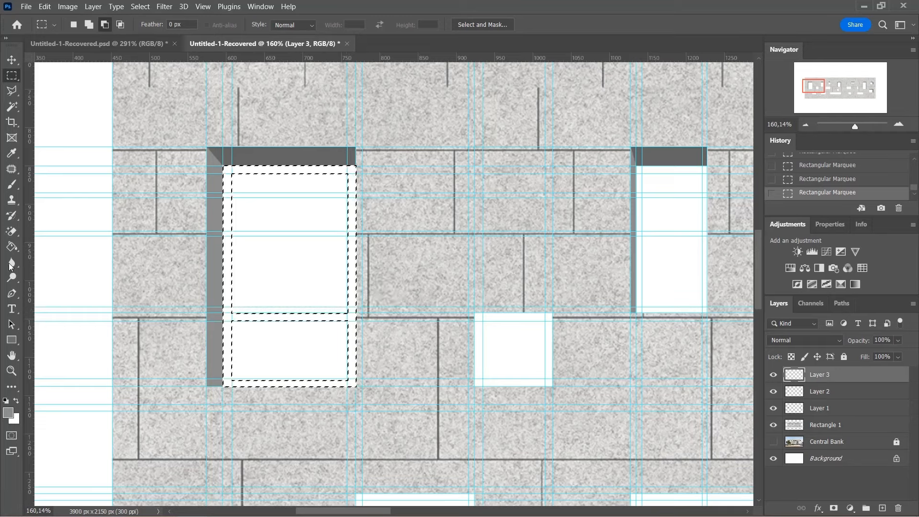
# Fill the selected window frame with gray #b6b6b6.
pyautogui.click(12, 246)
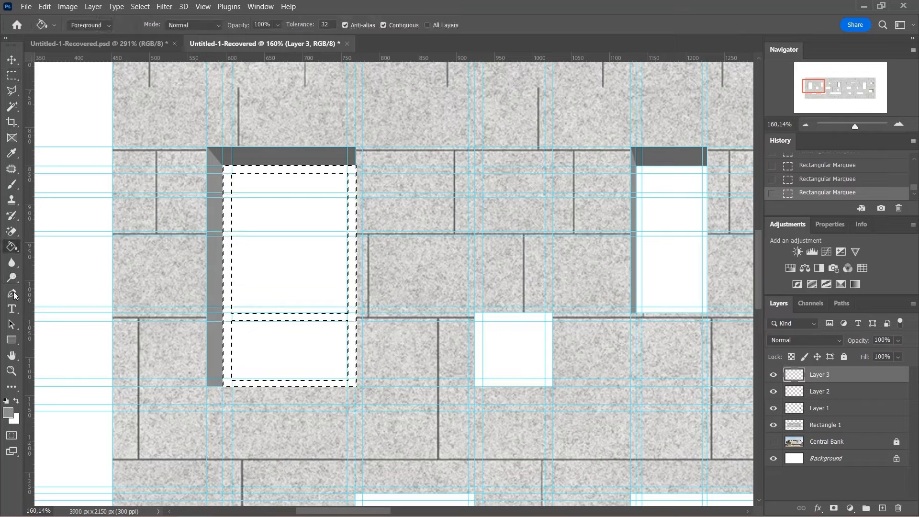
pyautogui.click(11, 415)
pyautogui.click(87, 278)
pyautogui.moveTo(86, 278); pyautogui.dragTo(76, 268)
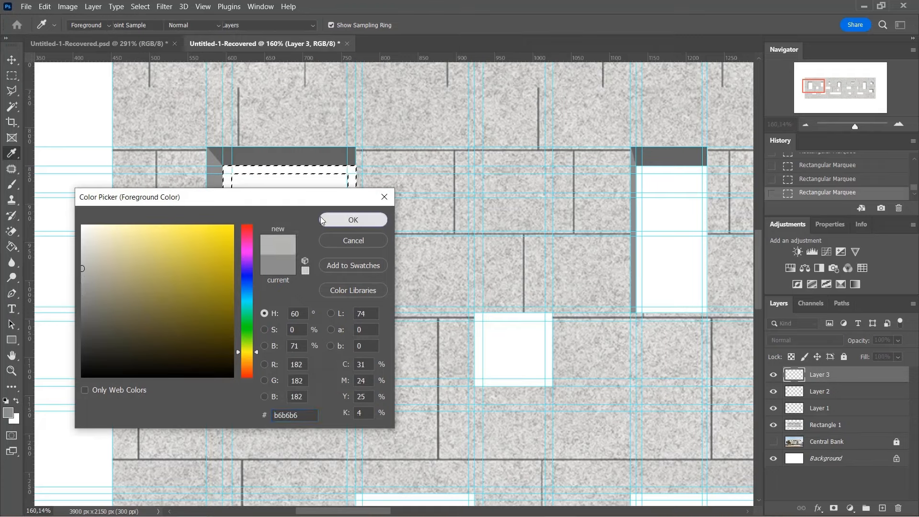
pyautogui.click(352, 220)
pyautogui.click(230, 187)
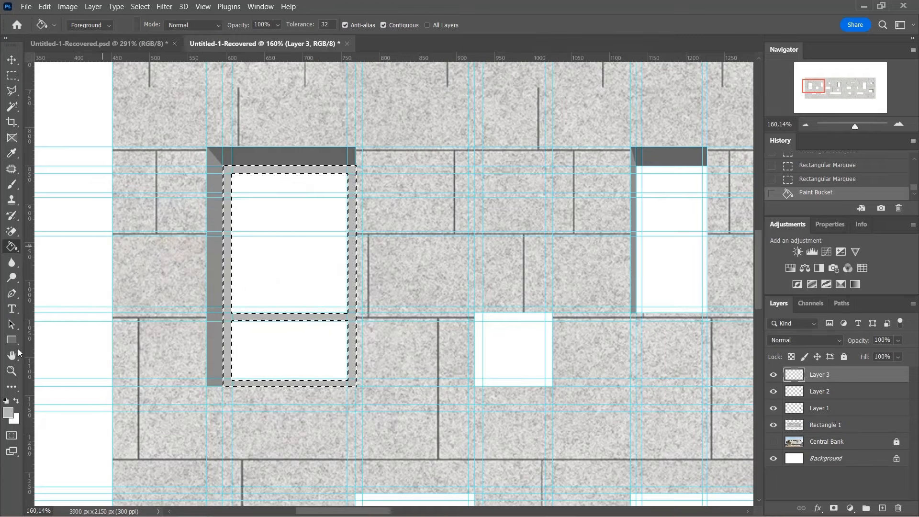
# Refill the selected window frame with the lighter gray #c4c4c4.
pyautogui.press('i')
pyautogui.click(8, 412)
pyautogui.click(82, 261)
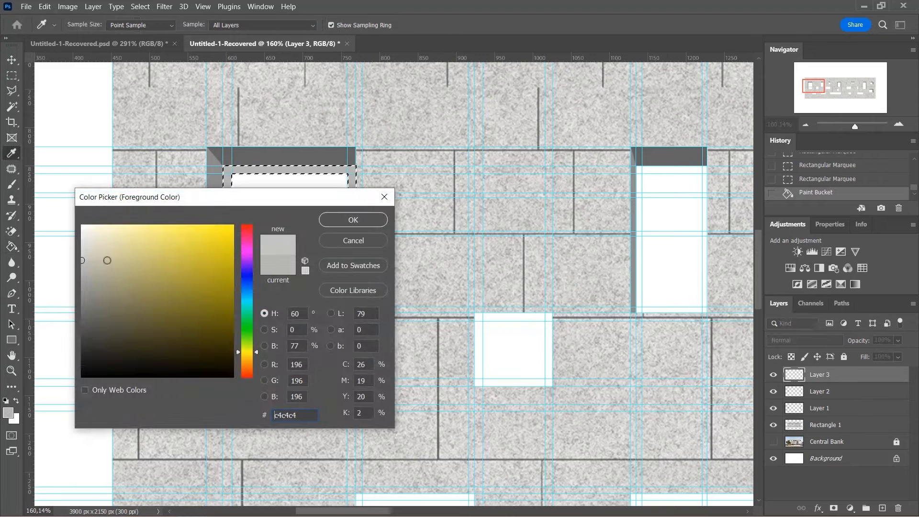
pyautogui.click(353, 219)
pyautogui.press('g')
pyautogui.click(231, 189)
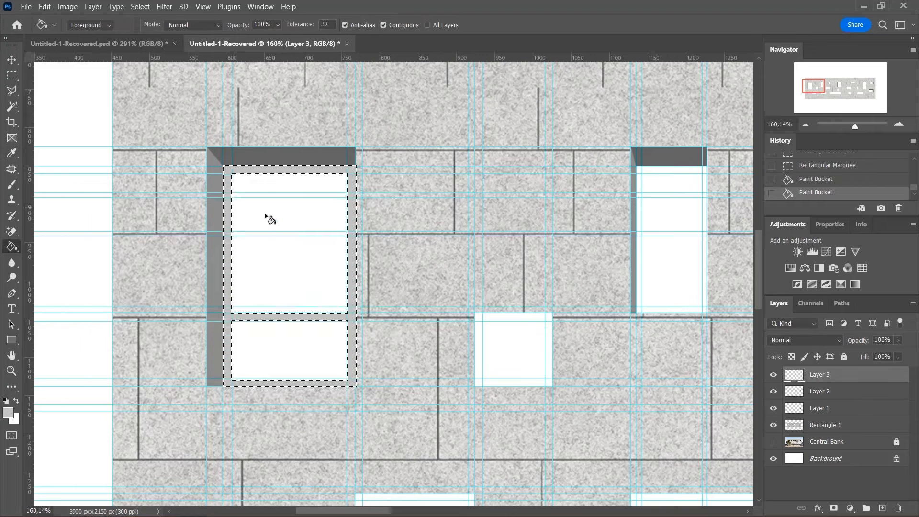
# Clear the selection, then start an additive marquee selection with the narrow tall window and the small middle-row opening beside it.
pyautogui.click(12, 75)
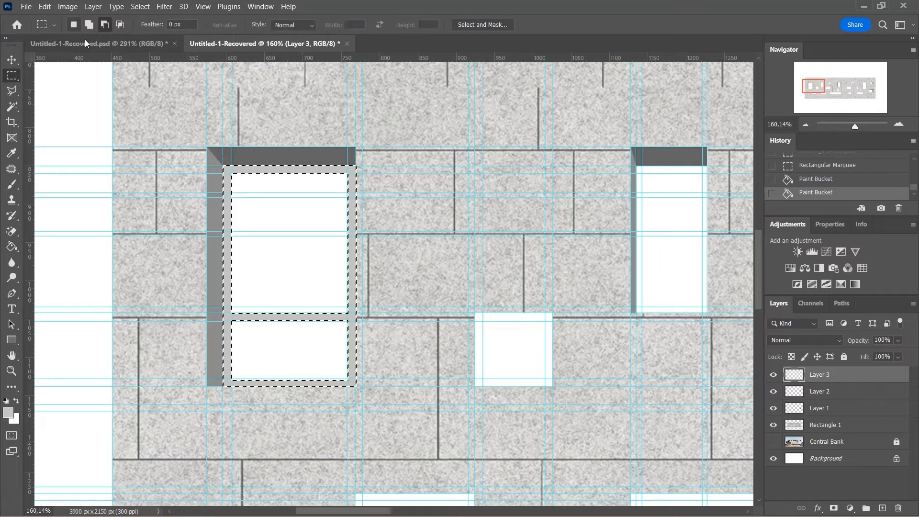
pyautogui.scroll(-4, 131, 141)
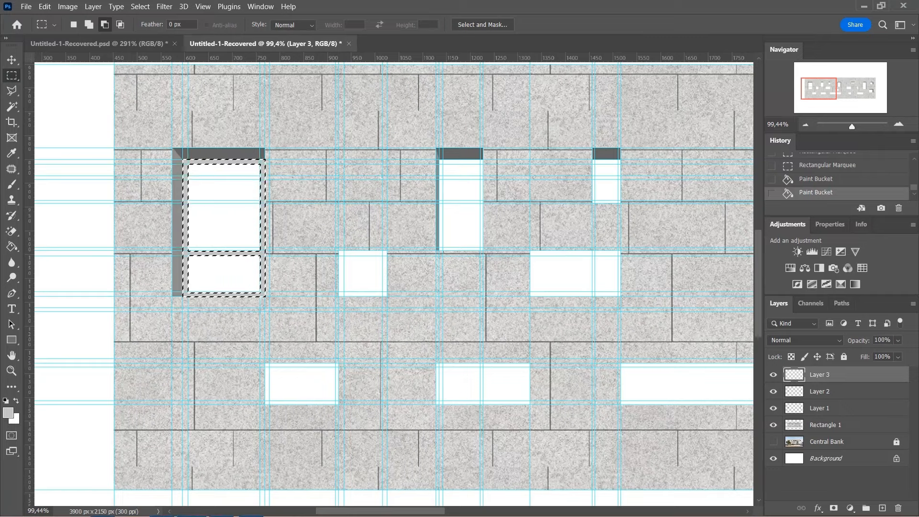
pyautogui.click(227, 177)
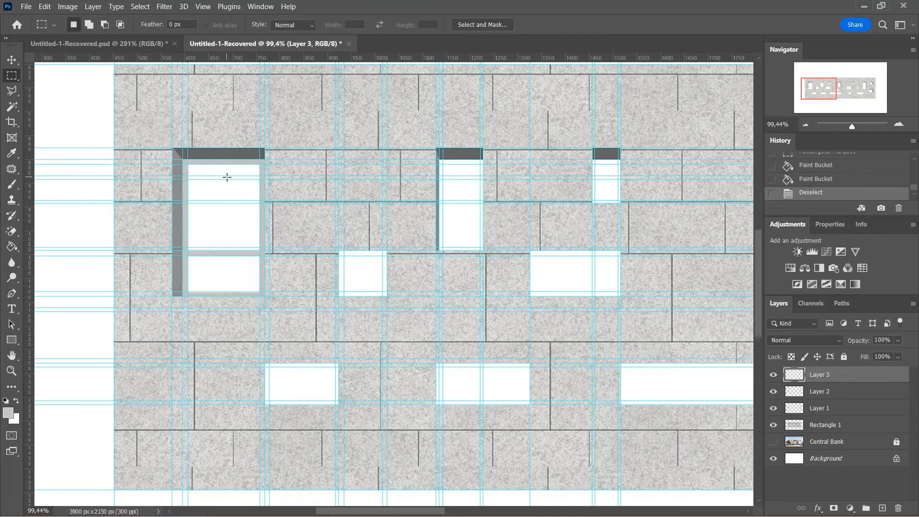
pyautogui.click(89, 25)
pyautogui.scroll(5, 526, 199)
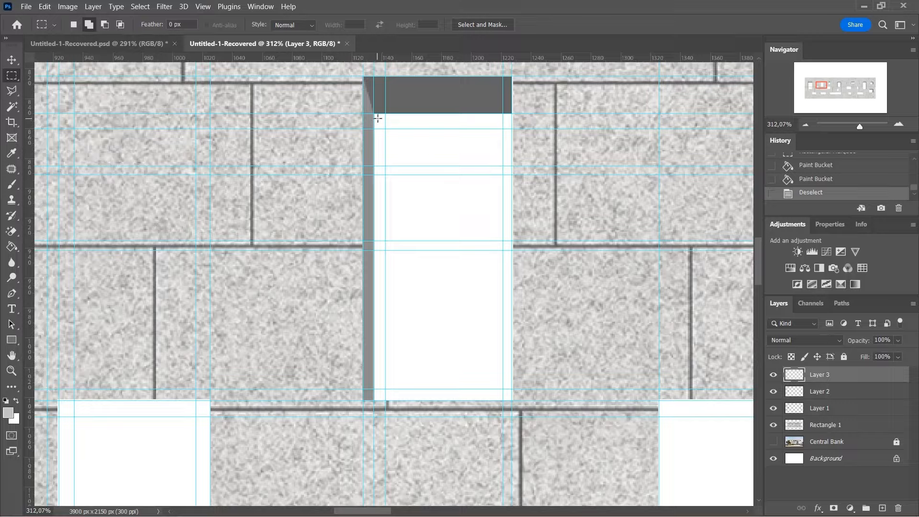
pyautogui.moveTo(374, 114); pyautogui.dragTo(513, 400)
pyautogui.scroll(-6, 484, 249)
pyautogui.scroll(5, 273, 340)
pyautogui.moveTo(246, 315); pyautogui.dragTo(385, 446)
# Add the small narrow opening, the middle window and the small wide opening of the upper row to the selection.
pyautogui.scroll(-7, 378, 335)
pyautogui.scroll(7, 541, 268)
pyautogui.moveTo(507, 154); pyautogui.dragTo(583, 276)
pyautogui.scroll(-6, 586, 240)
pyautogui.scroll(6, 591, 201)
pyautogui.moveTo(430, 148); pyautogui.dragTo(623, 434)
pyautogui.scroll(-6, 488, 332)
pyautogui.scroll(6, 574, 273)
pyautogui.moveTo(339, 173); pyautogui.dragTo(571, 237)
# Add the tall window and both the upper and lower windows at the facade's right end to the selection.
pyautogui.scroll(-6, 503, 230)
pyautogui.scroll(5, 574, 225)
pyautogui.moveTo(403, 184); pyautogui.dragTo(526, 490)
pyautogui.scroll(-5, 478, 287)
pyautogui.scroll(6, 588, 236)
pyautogui.moveTo(480, 230); pyautogui.dragTo(607, 375)
pyautogui.scroll(-8, 622, 297)
pyautogui.scroll(8, 600, 373)
pyautogui.moveTo(436, 238); pyautogui.dragTo(615, 395)
# Add the wide right-hand opening and the smaller opening beside it in the bottom row to the selection.
pyautogui.scroll(-7, 608, 383)
pyautogui.scroll(5, 445, 393)
pyautogui.moveTo(416, 307); pyautogui.dragTo(636, 385)
pyautogui.scroll(-5, 574, 374)
pyautogui.scroll(5, 399, 373)
pyautogui.moveTo(397, 372); pyautogui.dragTo(492, 443)
pyautogui.scroll(-5, 140, 398)
pyautogui.scroll(5, 201, 307)
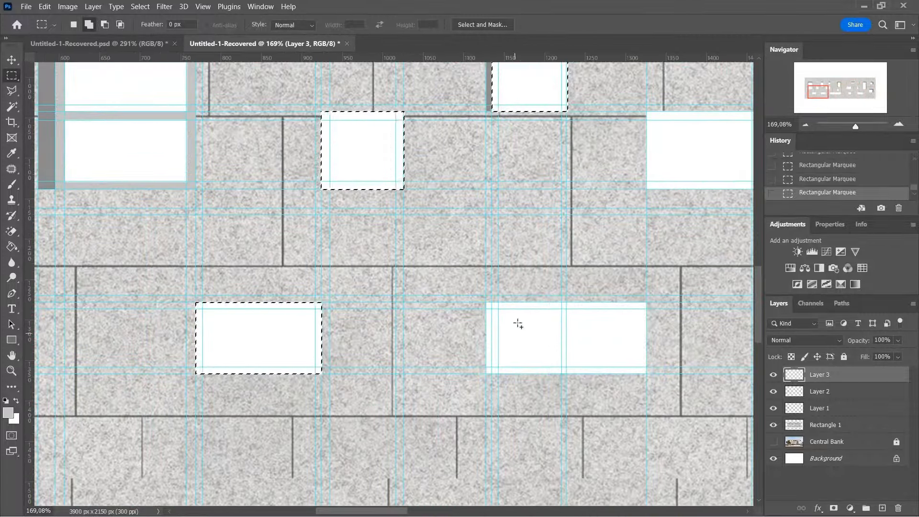
# Add the second bottom-row opening from the left and the wide middle-row opening near it to the selection.
pyautogui.moveTo(486, 302); pyautogui.dragTo(647, 373)
pyautogui.scroll(-6, 425, 312)
pyautogui.scroll(6, 470, 259)
pyautogui.moveTo(436, 158); pyautogui.dragTo(593, 232)
pyautogui.scroll(-6, 479, 259)
# Add the long bottom-row opening and the remaining middle-row openings, including the narrow one, to the selection.
pyautogui.scroll(6, 527, 297)
pyautogui.moveTo(240, 261); pyautogui.dragTo(634, 336)
pyautogui.scroll(-6, 383, 307)
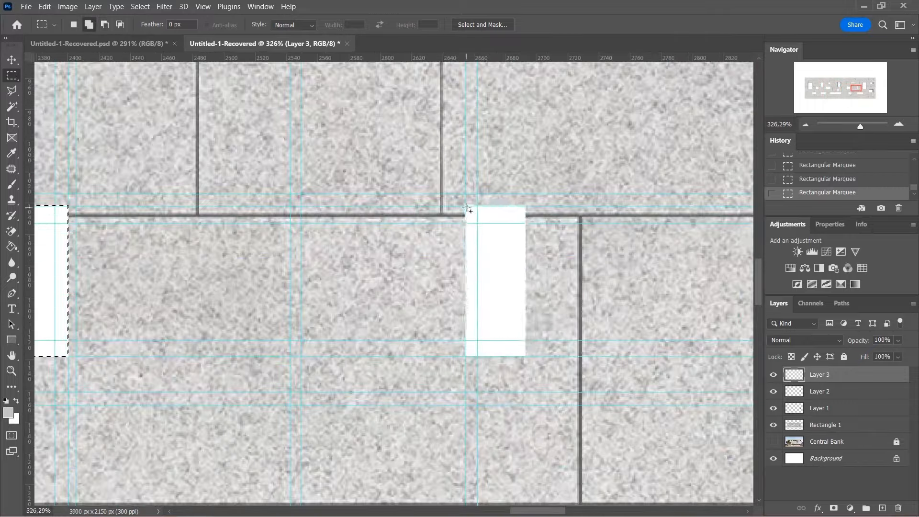
pyautogui.moveTo(525, 356); pyautogui.dragTo(525, 357)
pyautogui.scroll(-8, 434, 255)
# Add vertical frame guides inside the right edge of the second bottom-row opening and inside another opening, adjusting one guide.
pyautogui.scroll(6, 557, 379)
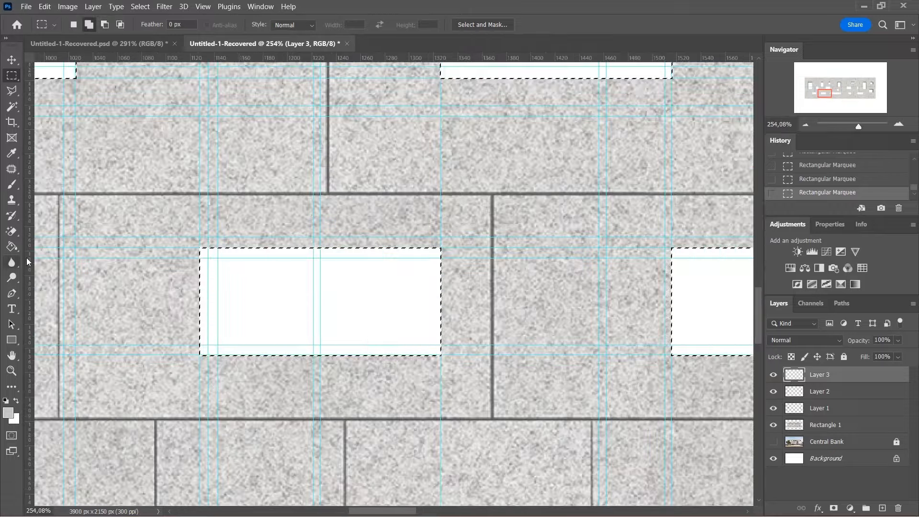
pyautogui.moveTo(29, 261); pyautogui.dragTo(428, 330)
pyautogui.scroll(-3, 274, 270)
pyautogui.moveTo(29, 203); pyautogui.dragTo(482, 251)
pyautogui.scroll(5, 500, 239)
pyautogui.scroll(-9, 482, 251)
pyautogui.scroll(9, 481, 143)
pyautogui.moveTo(467, 166); pyautogui.dragTo(460, 166)
pyautogui.scroll(-5, 431, 261)
# Add the missing vertical frame guides inside the remaining openings, including the smaller opening right of centre in the bottom row.
pyautogui.click(284, 260)
pyautogui.scroll(-6, 284, 260)
pyautogui.scroll(7, 407, 398)
pyautogui.moveTo(29, 405); pyautogui.dragTo(275, 407)
pyautogui.scroll(-3, 219, 329)
pyautogui.scroll(9, 553, 342)
pyautogui.moveTo(28, 326); pyautogui.dragTo(478, 362)
pyautogui.scroll(-10, 348, 306)
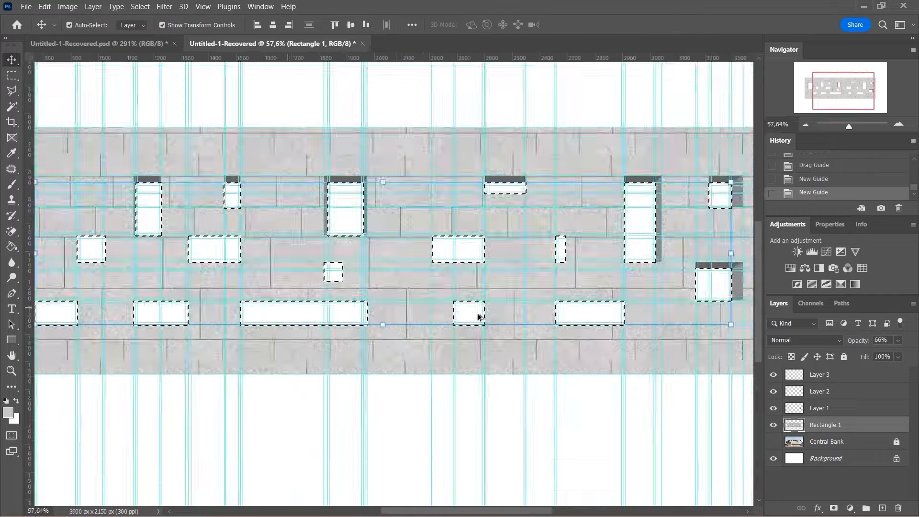
pyautogui.scroll(3, 648, 312)
pyautogui.moveTo(28, 278); pyautogui.dragTo(305, 300)
pyautogui.moveTo(29, 306); pyautogui.dragTo(513, 343)
# Subtract the inner panes of the small middle-row opening and the leftmost bottom-row opening from the selection with the rectangular marquee.
pyautogui.scroll(-9, 588, 226)
pyautogui.scroll(10, 275, 231)
pyautogui.click(12, 75)
pyautogui.scroll(8, 301, 175)
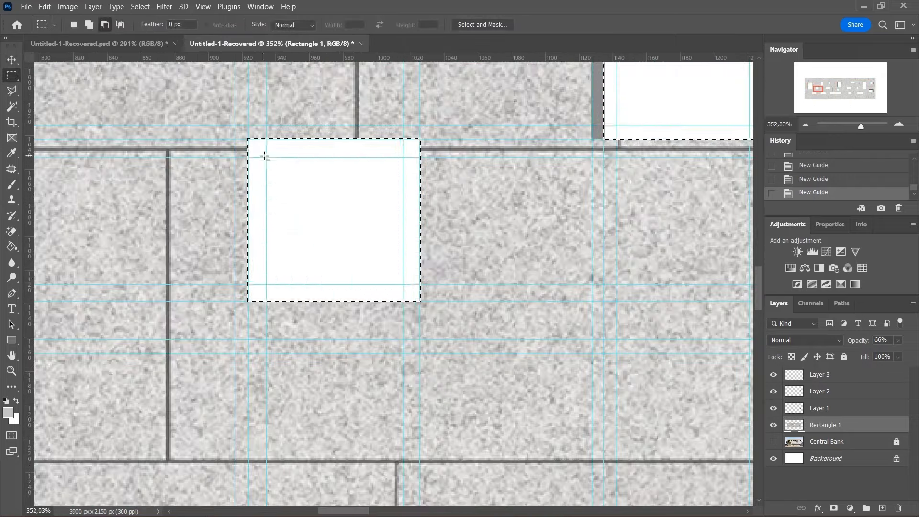
pyautogui.moveTo(265, 155); pyautogui.dragTo(402, 282)
pyautogui.scroll(-9, 304, 231)
pyautogui.scroll(8, 254, 327)
pyautogui.moveTo(185, 275); pyautogui.dragTo(353, 362)
# Subtract the left pane of the second bottom-row opening and the pane of the wide middle-row opening from the selection.
pyautogui.scroll(-7, 354, 357)
pyautogui.scroll(7, 477, 356)
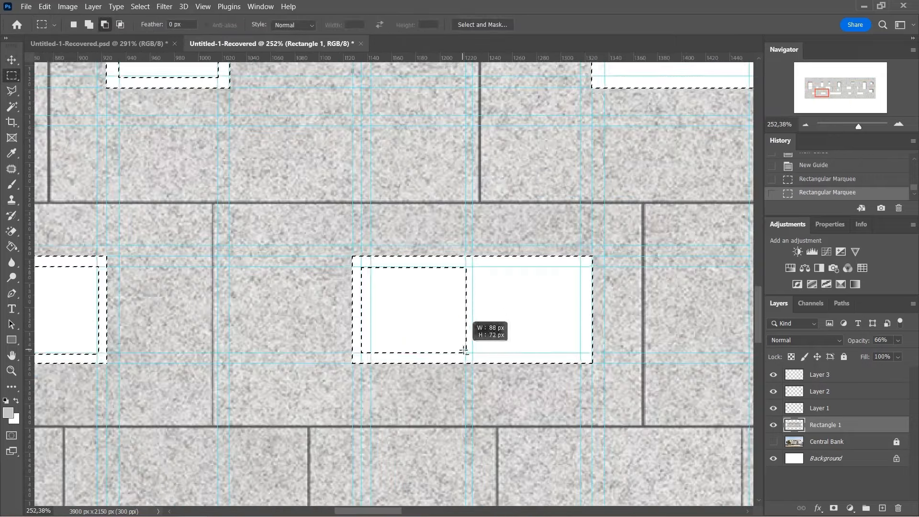
pyautogui.moveTo(464, 351); pyautogui.dragTo(465, 352)
pyautogui.scroll(3, 478, 286)
pyautogui.moveTo(472, 268); pyautogui.dragTo(469, 283)
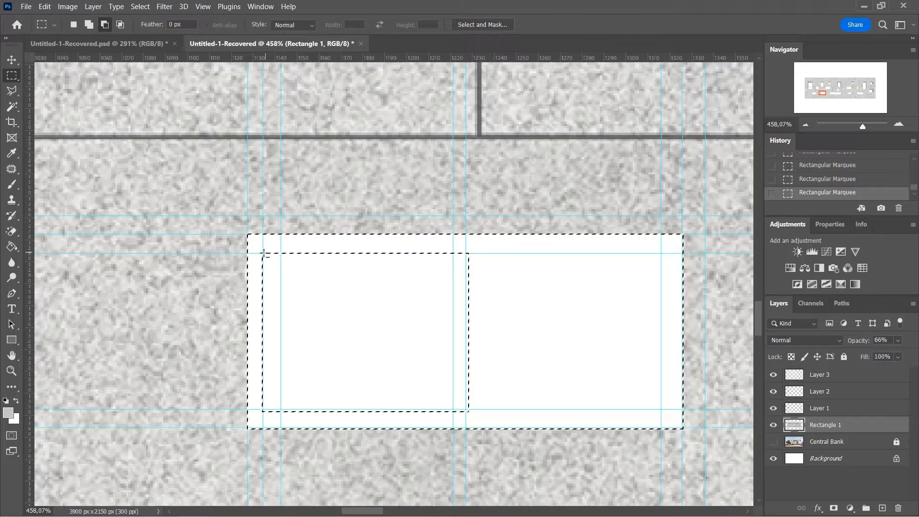
pyautogui.scroll(-9, 522, 300)
pyautogui.scroll(7, 623, 251)
pyautogui.moveTo(590, 348); pyautogui.dragTo(590, 348)
# Subtract the upper and lower panes of the narrow tall window in the upper row from the selection.
pyautogui.scroll(-5, 590, 348)
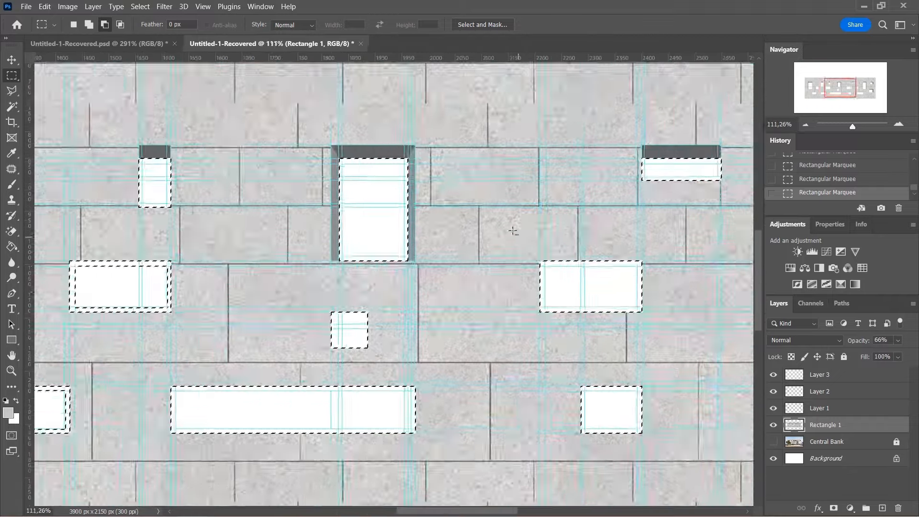
pyautogui.scroll(7, 303, 189)
pyautogui.moveTo(289, 154); pyautogui.dragTo(477, 333)
pyautogui.scroll(-2, 383, 331)
pyautogui.moveTo(290, 250); pyautogui.dragTo(477, 467)
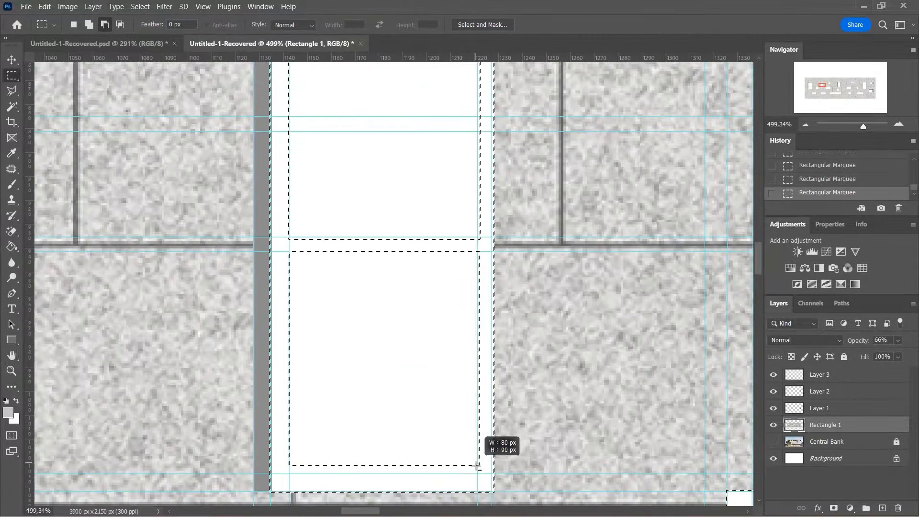
# Subtract the panes of the small upper-row opening and the large opening beside it from the selection with the rectangular marquee.
pyautogui.scroll(-6, 477, 467)
pyautogui.scroll(4, 324, 232)
pyautogui.moveTo(331, 135); pyautogui.dragTo(394, 240)
pyautogui.scroll(-5, 395, 240)
pyautogui.scroll(4, 376, 134)
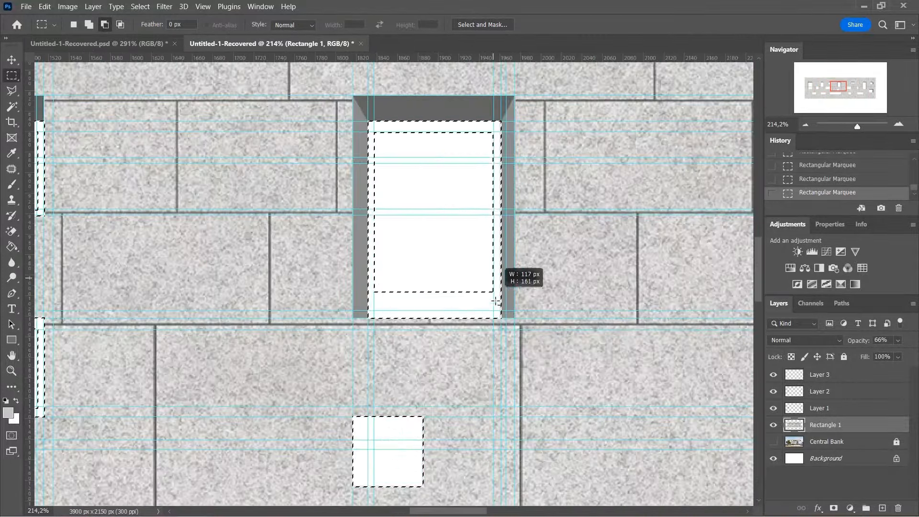
pyautogui.moveTo(495, 301); pyautogui.dragTo(493, 310)
# Subtract the pane of the shallow upper-row opening and both panes of the tall window to its right from the selection.
pyautogui.scroll(-5, 495, 312)
pyautogui.scroll(4, 594, 337)
pyautogui.scroll(-4, 403, 266)
pyautogui.scroll(5, 411, 210)
pyautogui.moveTo(397, 211); pyautogui.dragTo(575, 245)
pyautogui.scroll(-5, 570, 249)
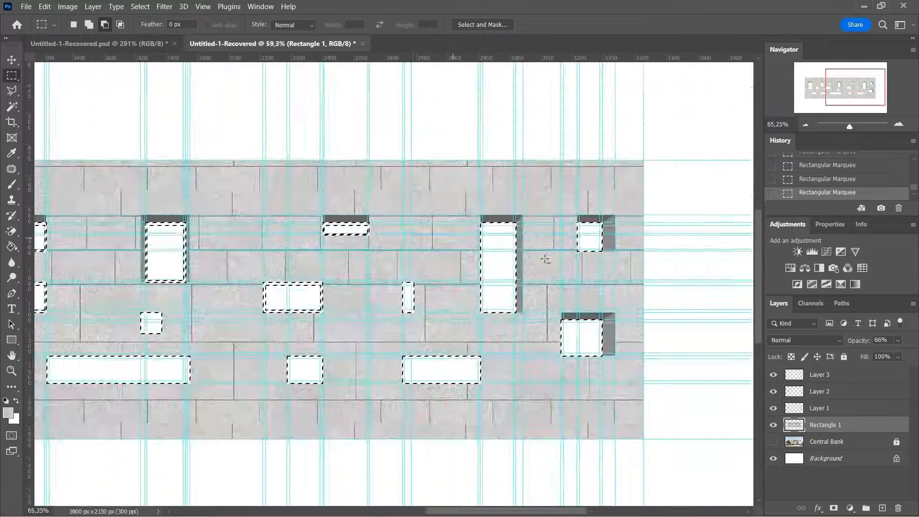
pyautogui.scroll(4, 517, 244)
pyautogui.moveTo(412, 189); pyautogui.dragTo(515, 365)
pyautogui.moveTo(411, 380); pyautogui.dragTo(515, 470)
# Subtract the panes of the narrow middle-row opening and the small rightmost upper-row opening from the selection.
pyautogui.scroll(-5, 515, 470)
pyautogui.scroll(6, 293, 296)
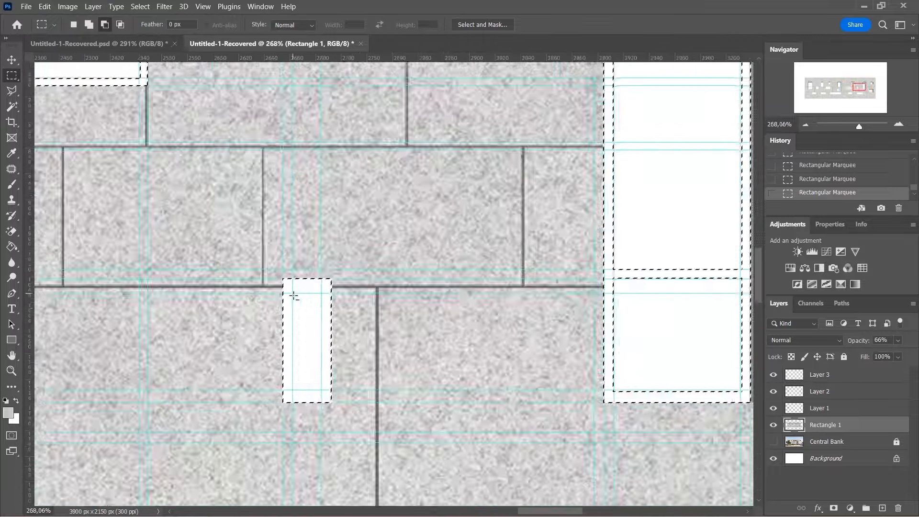
pyautogui.moveTo(293, 294); pyautogui.dragTo(320, 388)
pyautogui.scroll(-6, 321, 389)
pyautogui.scroll(5, 444, 246)
pyautogui.moveTo(424, 229); pyautogui.dragTo(496, 316)
# Subtract the left and right panes of the recessed window at the facade's lower right end from the selection.
pyautogui.scroll(-5, 496, 306)
pyautogui.scroll(5, 459, 478)
pyautogui.moveTo(398, 337); pyautogui.dragTo(443, 431)
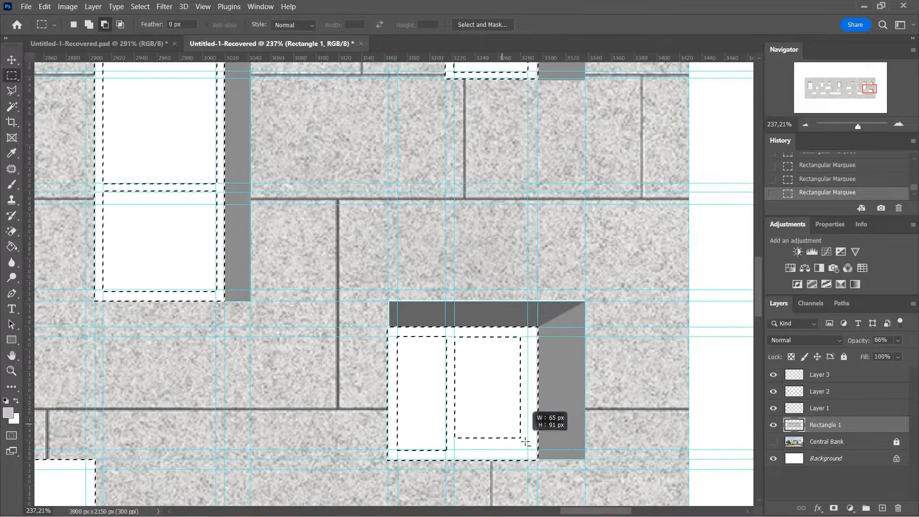
pyautogui.moveTo(455, 336); pyautogui.dragTo(525, 442)
pyautogui.scroll(-5, 526, 441)
pyautogui.scroll(6, 317, 252)
pyautogui.moveTo(594, 327); pyautogui.dragTo(595, 328)
# Subtract the two panes of the long bottom-row opening from the selection, leaving a mullion between them.
pyautogui.scroll(-6, 318, 263)
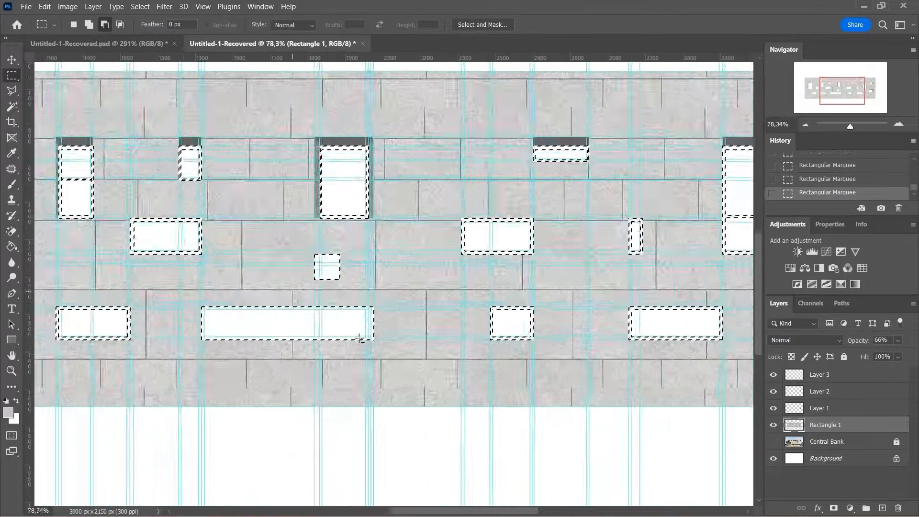
pyautogui.scroll(6, 318, 332)
pyautogui.moveTo(108, 272); pyautogui.dragTo(436, 348)
pyautogui.moveTo(442, 271); pyautogui.dragTo(581, 348)
# Add inset frame guides around the small square opening near the facade's centre and subtract its inner pane from the selection.
pyautogui.scroll(-6, 581, 347)
pyautogui.scroll(7, 431, 271)
pyautogui.moveTo(30, 263); pyautogui.dragTo(344, 259)
pyautogui.moveTo(383, 58); pyautogui.dragTo(395, 240)
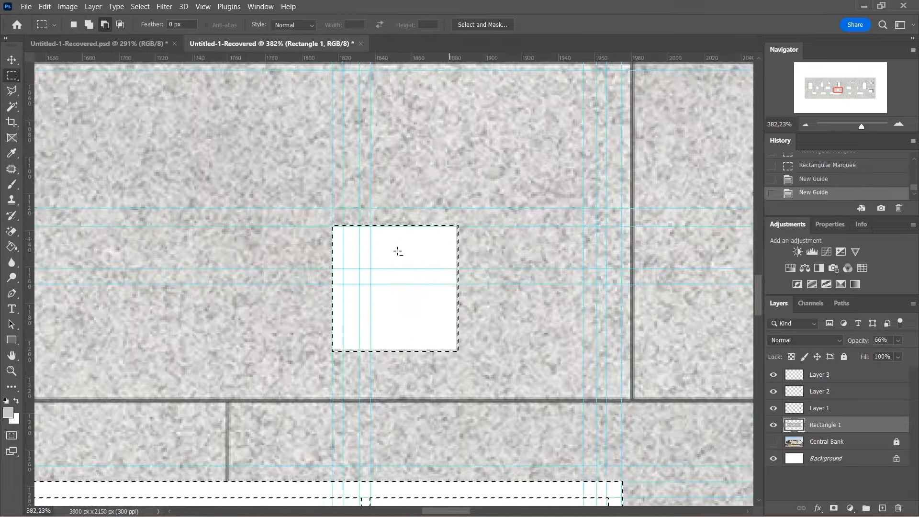
pyautogui.moveTo(29, 271); pyautogui.dragTo(442, 268)
pyautogui.moveTo(474, 61); pyautogui.dragTo(469, 338)
pyautogui.moveTo(343, 240); pyautogui.dragTo(443, 338)
# Fill the selected window frames on Layer 3 with the light gray foreground color using the Paint Bucket, and deselect.
pyautogui.scroll(-7, 443, 338)
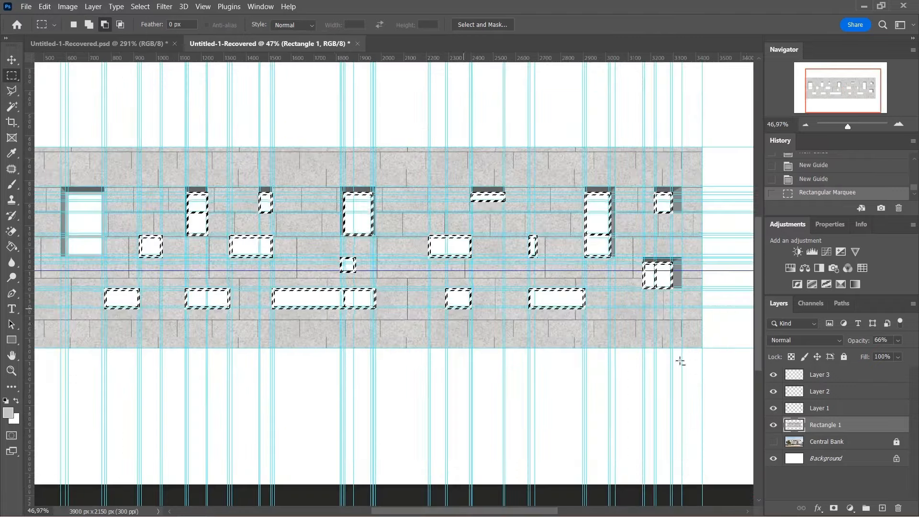
pyautogui.click(820, 374)
pyautogui.click(12, 246)
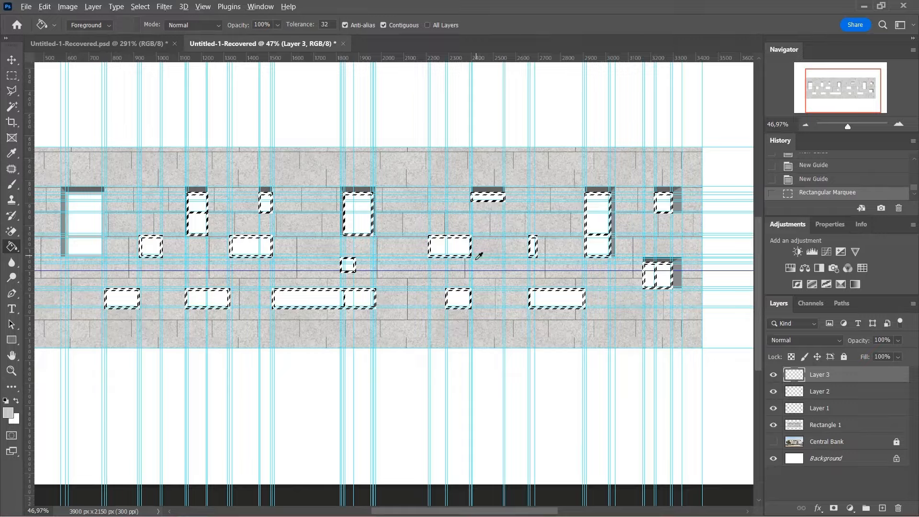
pyautogui.scroll(5, 474, 249)
pyautogui.scroll(2, 473, 249)
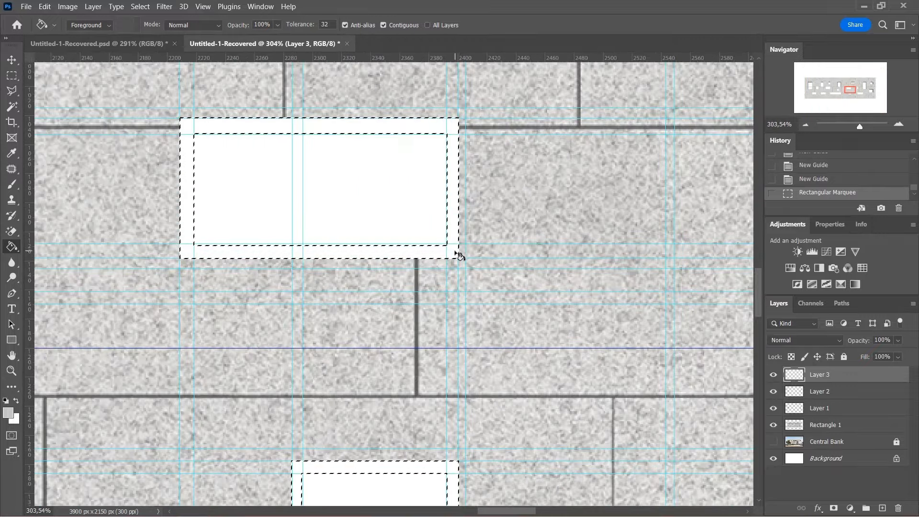
pyautogui.click(457, 255)
pyautogui.scroll(-4, 458, 255)
pyautogui.scroll(-3, 460, 258)
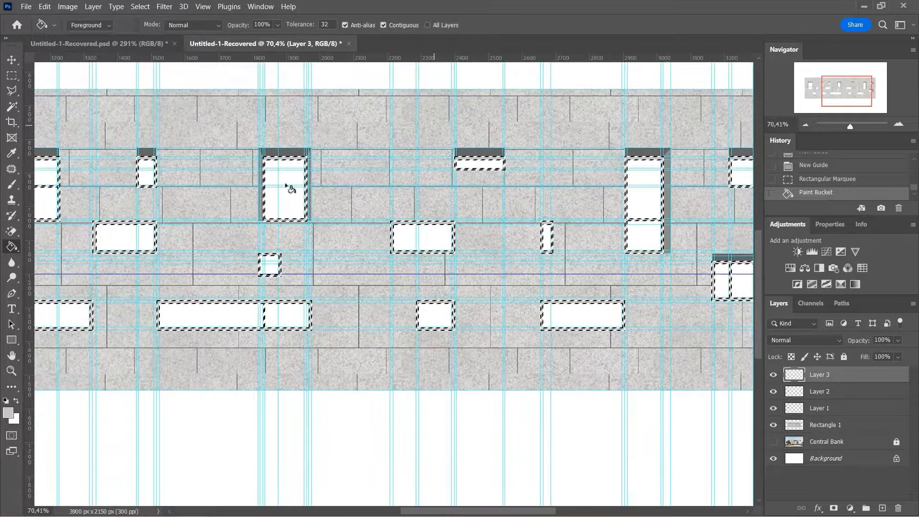
pyautogui.scroll(-2, 468, 254)
pyautogui.scroll(-1, 559, 267)
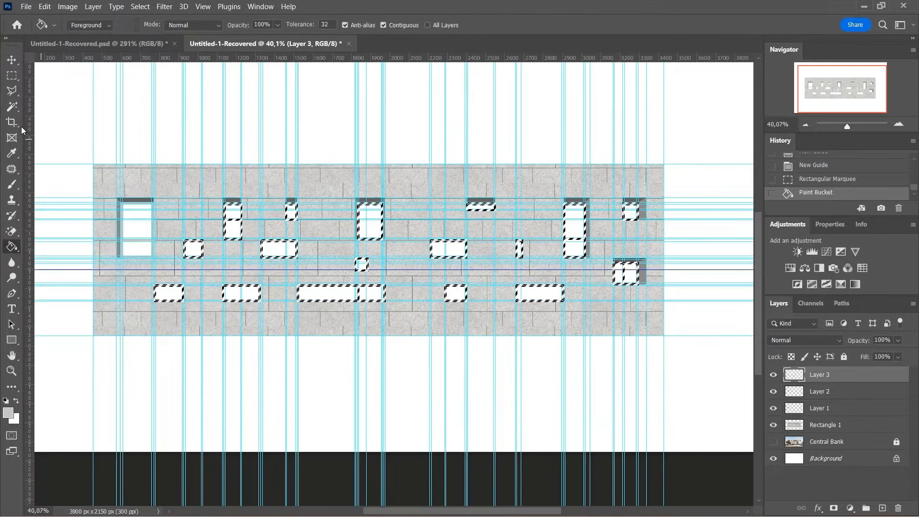
pyautogui.click(12, 75)
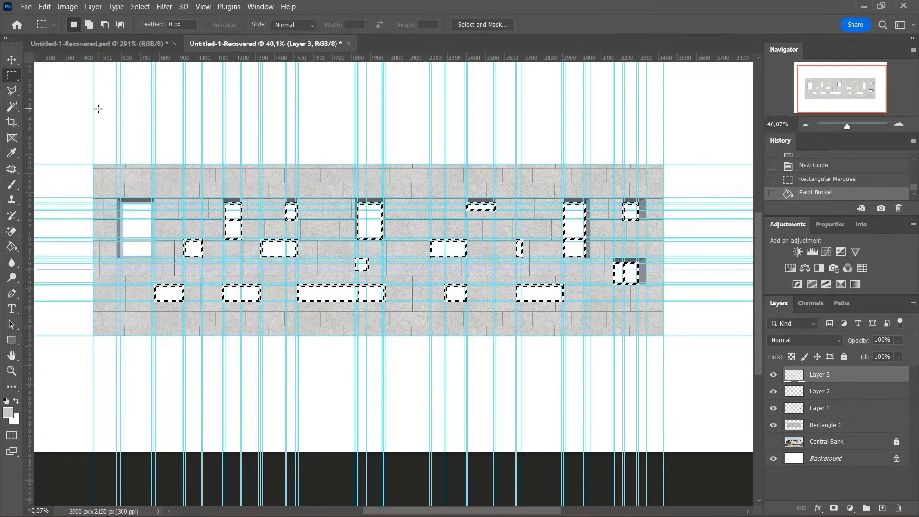
pyautogui.hotkey('ctrl', 'd')
pyautogui.scroll(3, 303, 291)
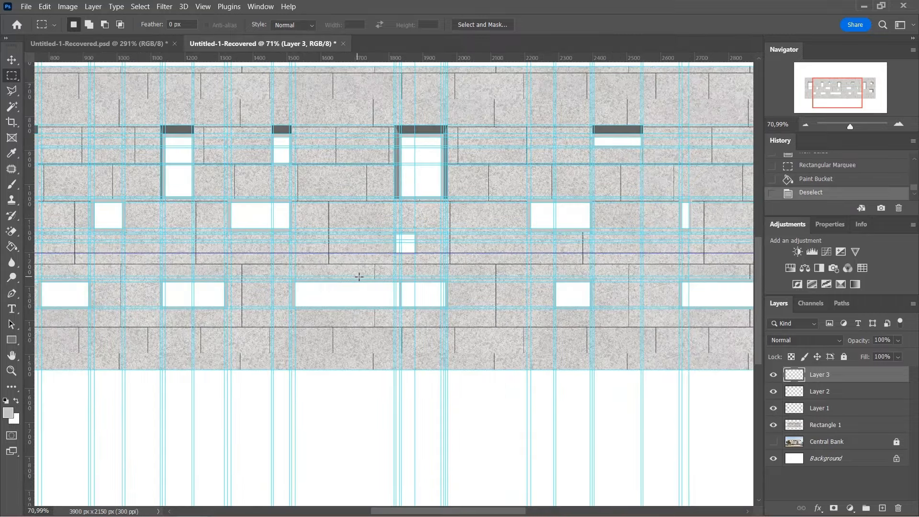
pyautogui.click(16, 60)
pyautogui.scroll(-2, 433, 256)
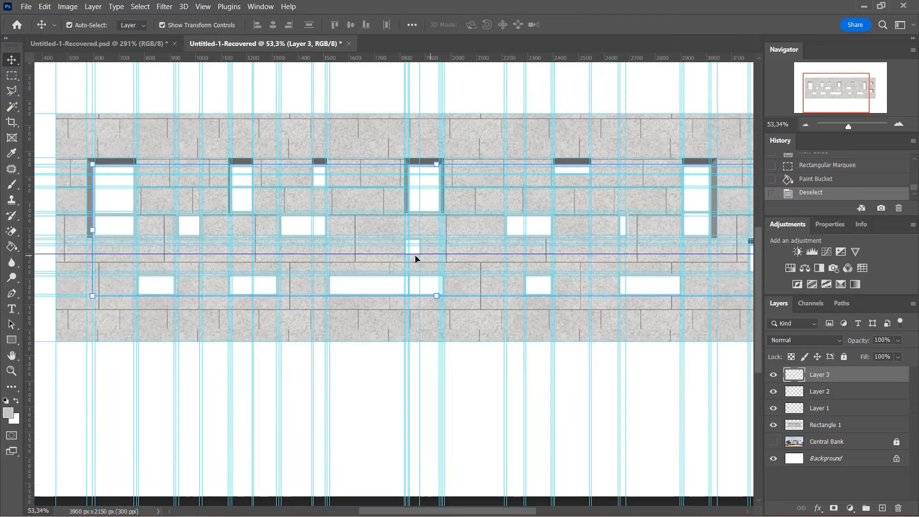
pyautogui.scroll(-2, 364, 280)
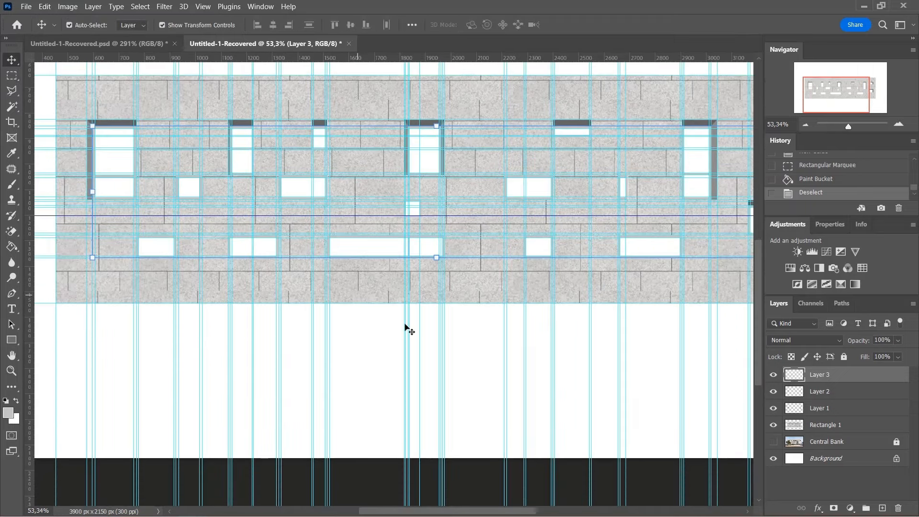
pyautogui.scroll(2, 567, 319)
pyautogui.scroll(1, 570, 316)
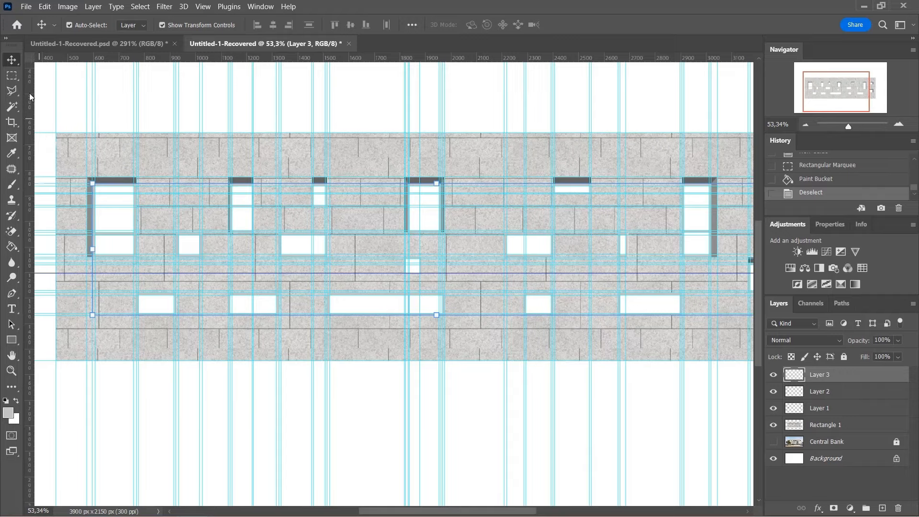
# Select the upper and lower panes of the leftmost large window with the Magic Wand.
pyautogui.click(15, 110)
pyautogui.scroll(4, 113, 229)
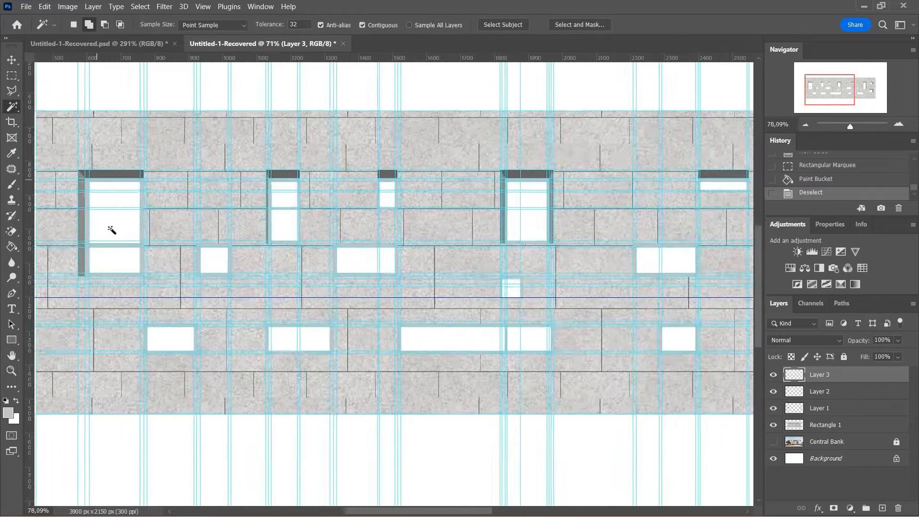
pyautogui.click(117, 234)
pyautogui.keyDown('shift'); pyautogui.click(127, 274); pyautogui.keyUp('shift')
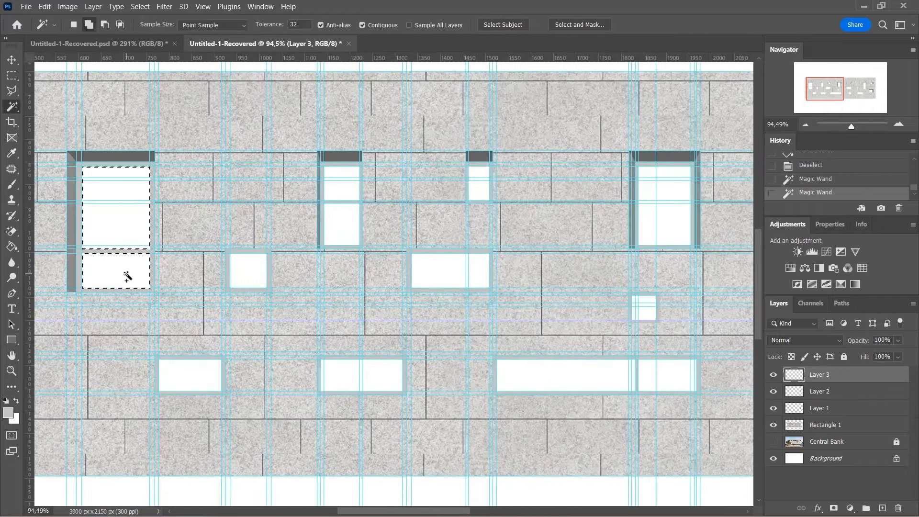
# Add the small middle-row pane, both narrow tall window panes, the small upper-row pane and the large central upper-row pane to the selection.
pyautogui.keyDown('shift'); pyautogui.click(243, 274); pyautogui.keyUp('shift')
pyautogui.keyDown('shift'); pyautogui.click(348, 228); pyautogui.keyUp('shift')
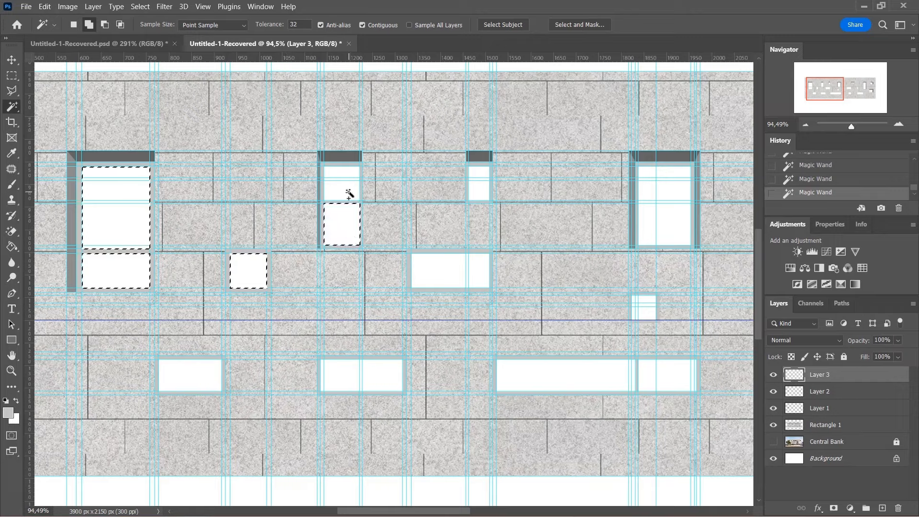
pyautogui.click(349, 194)
pyautogui.click(478, 192)
pyautogui.click(672, 216)
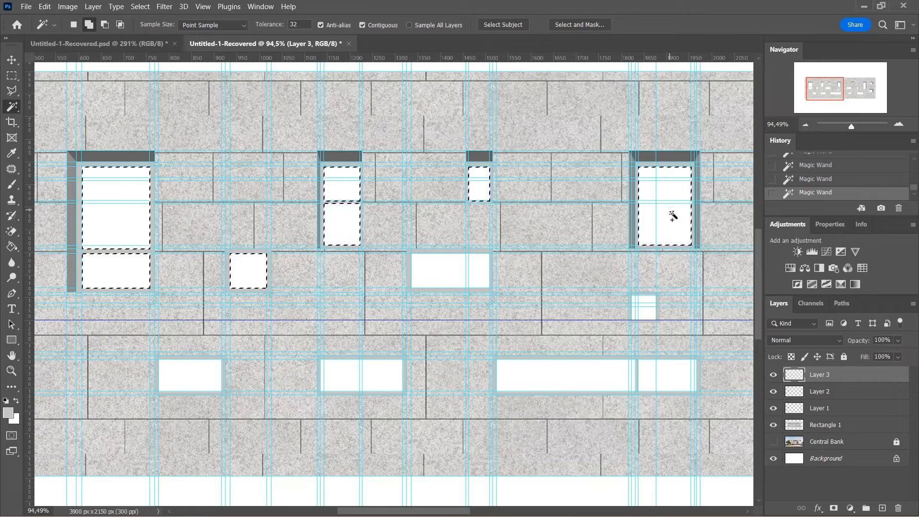
# Add the wide middle-row pane, all panes of the three left bottom-row openings and the small square pane to the selection.
pyautogui.click(386, 375)
pyautogui.click(448, 280)
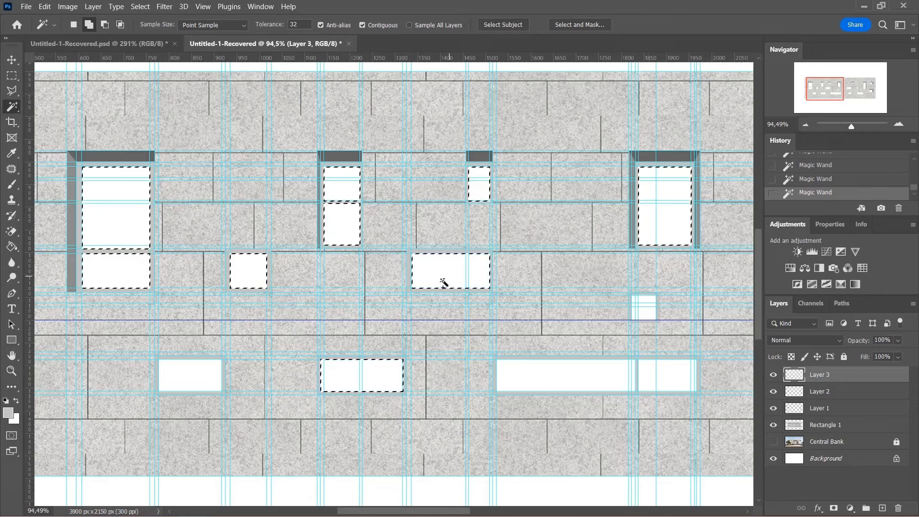
pyautogui.click(204, 375)
pyautogui.click(554, 383)
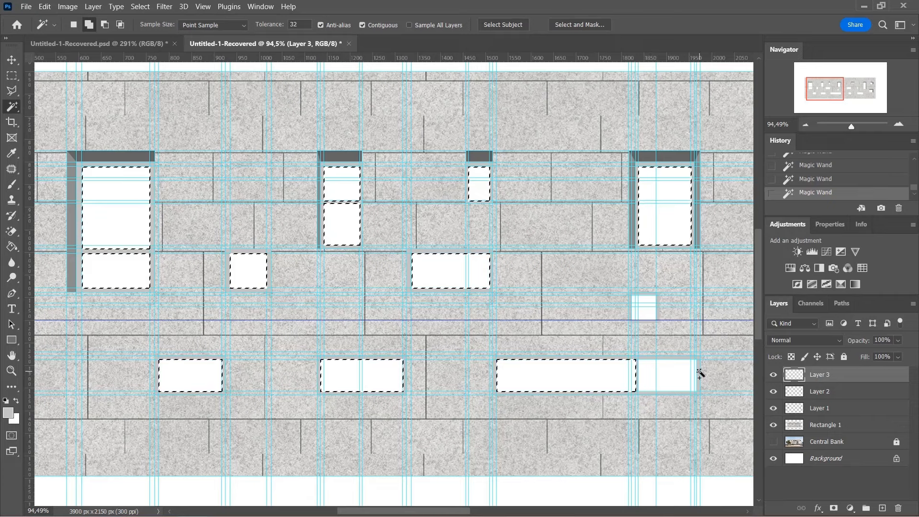
pyautogui.click(685, 374)
pyautogui.click(644, 310)
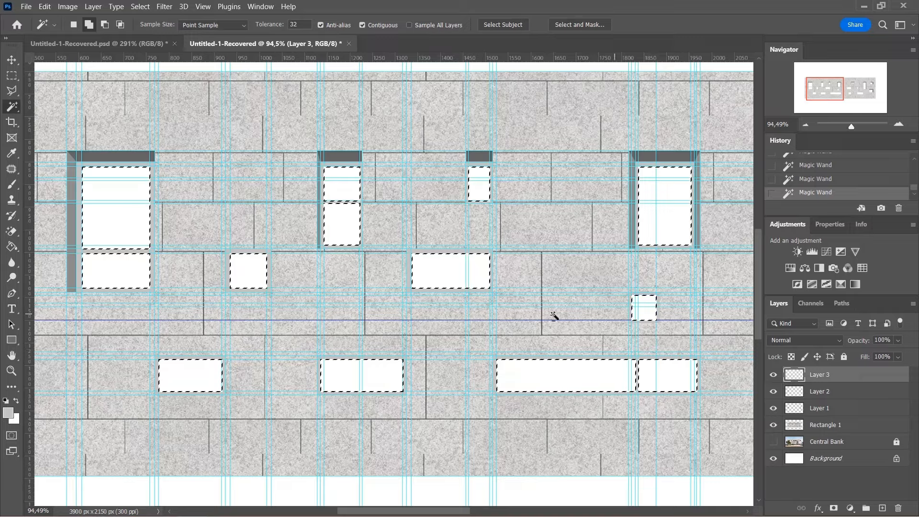
# Add the wide and narrow middle-row panes and both bottom-row panes in the facade's right half to the selection.
pyautogui.keyDown('alt'); pyautogui.scroll(-3, 107, 314); pyautogui.keyUp('alt')
pyautogui.keyDown('alt'); pyautogui.scroll(4, 464, 318); pyautogui.keyUp('alt')
pyautogui.click(538, 259)
pyautogui.click(545, 371)
pyautogui.click(721, 369)
pyautogui.keyDown('alt'); pyautogui.scroll(3, 708, 304); pyautogui.keyUp('alt')
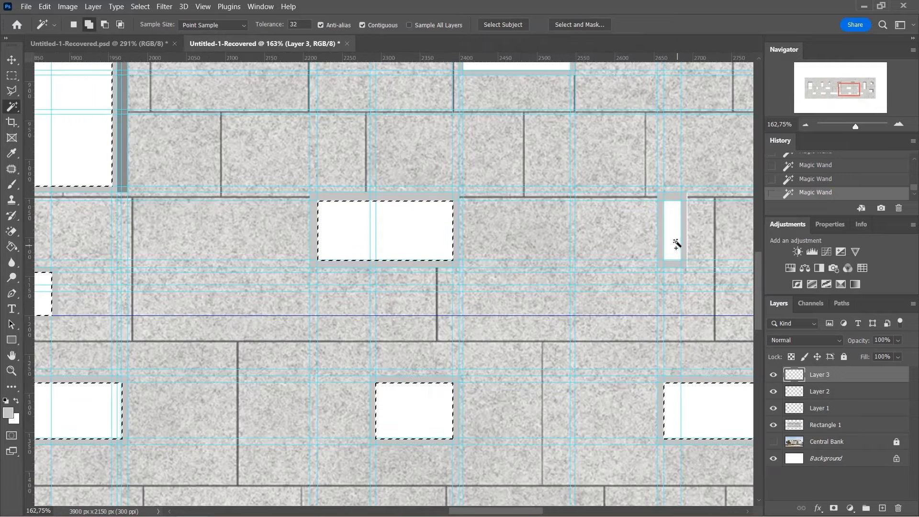
pyautogui.click(687, 261)
# Add both panes of the tall right-hand window and the small rightmost upper-row pane to the selection.
pyautogui.keyDown('alt'); pyautogui.scroll(-4, 527, 266); pyautogui.keyUp('alt')
pyautogui.keyDown('alt'); pyautogui.scroll(2, 550, 259); pyautogui.keyUp('alt')
pyautogui.click(622, 246)
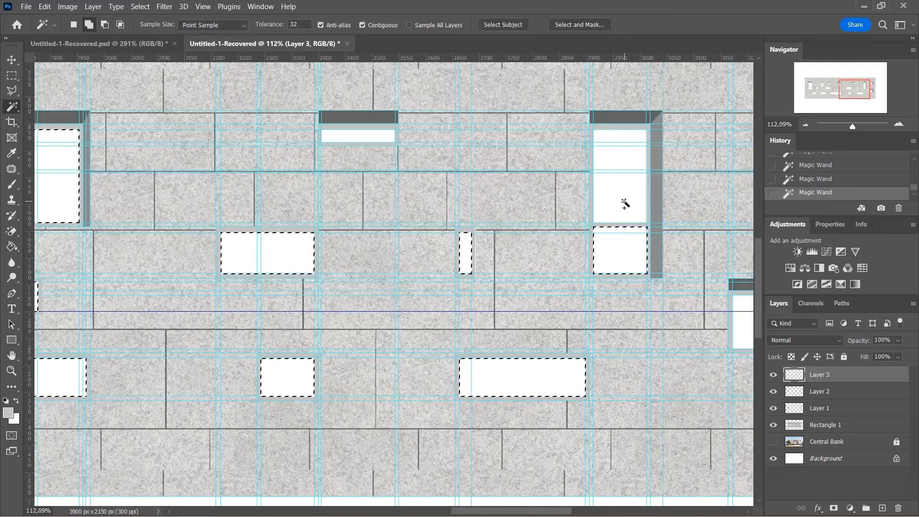
pyautogui.click(616, 200)
pyautogui.keyDown('alt'); pyautogui.scroll(-2, 516, 182); pyautogui.keyUp('alt')
pyautogui.keyDown('alt'); pyautogui.scroll(2, 516, 182); pyautogui.keyUp('alt')
pyautogui.click(591, 189)
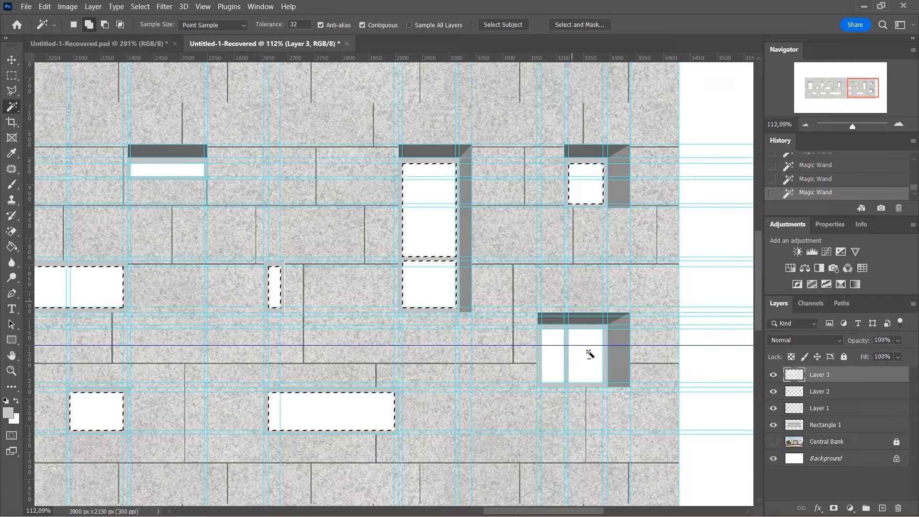
# Add both panes of the recessed window at the facade's lower right end and the shallow upper-row pane to the selection.
pyautogui.keyDown('alt'); pyautogui.scroll(3, 589, 353); pyautogui.keyUp('alt')
pyautogui.click(543, 375)
pyautogui.click(588, 377)
pyautogui.keyDown('alt'); pyautogui.scroll(-5, 630, 312); pyautogui.keyUp('alt')
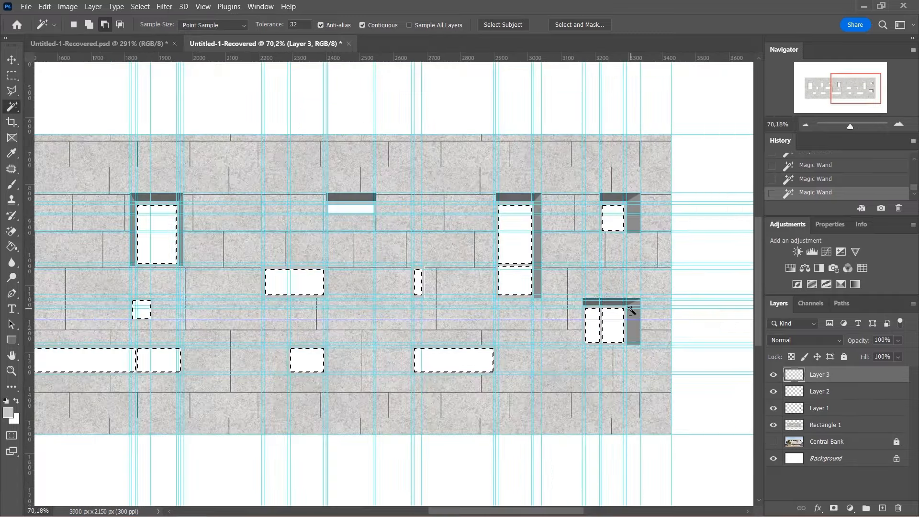
pyautogui.keyDown('alt'); pyautogui.scroll(3, 523, 294); pyautogui.keyUp('alt')
pyautogui.keyDown('alt'); pyautogui.scroll(2, 505, 261); pyautogui.keyUp('alt')
pyautogui.click(504, 259)
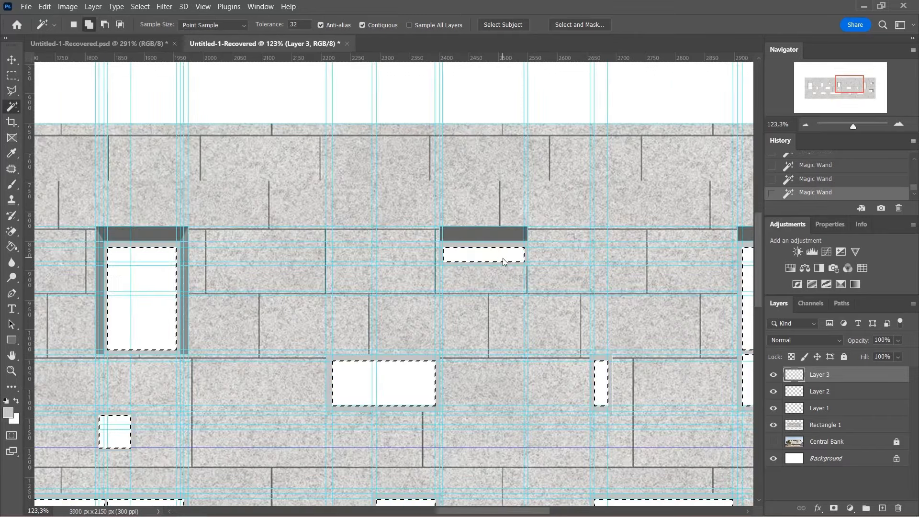
# Create a new empty layer above Layer 3 while keeping the panes selected.
pyautogui.keyDown('alt'); pyautogui.scroll(-4, 502, 259); pyautogui.keyUp('alt')
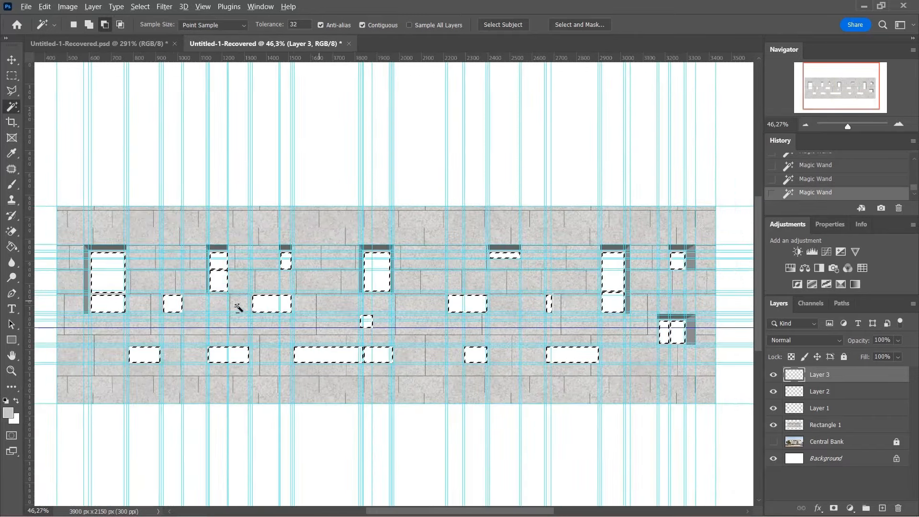
pyautogui.keyDown('alt'); pyautogui.scroll(-1, 453, 297); pyautogui.keyUp('alt')
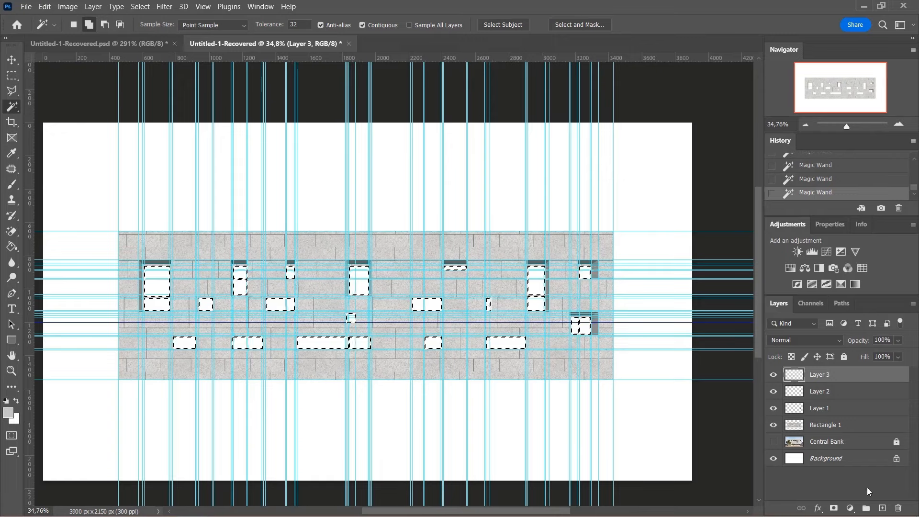
pyautogui.click(881, 508)
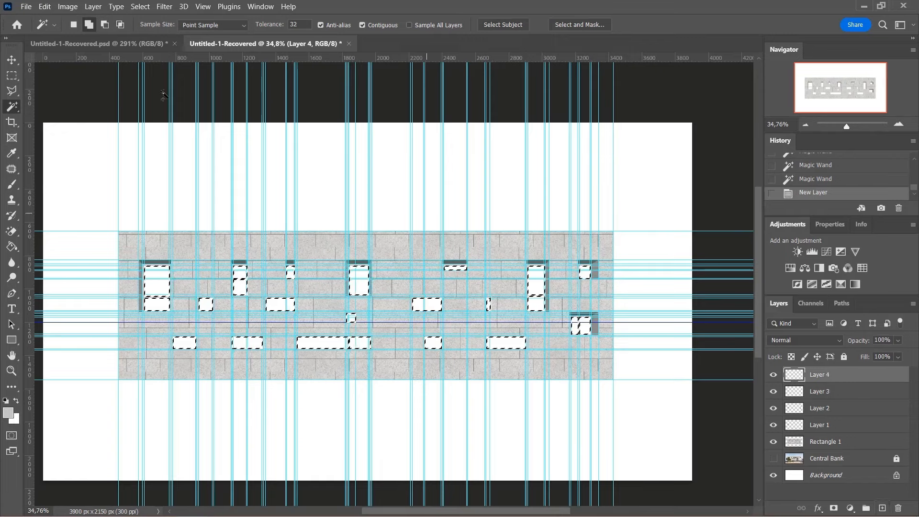
# Sample the blue-gray window glass color from the Untitled-1-Recovered.psd reference photo as the foreground, return to the facade document with the Paint Bucket, and deselect.
pyautogui.click(150, 42)
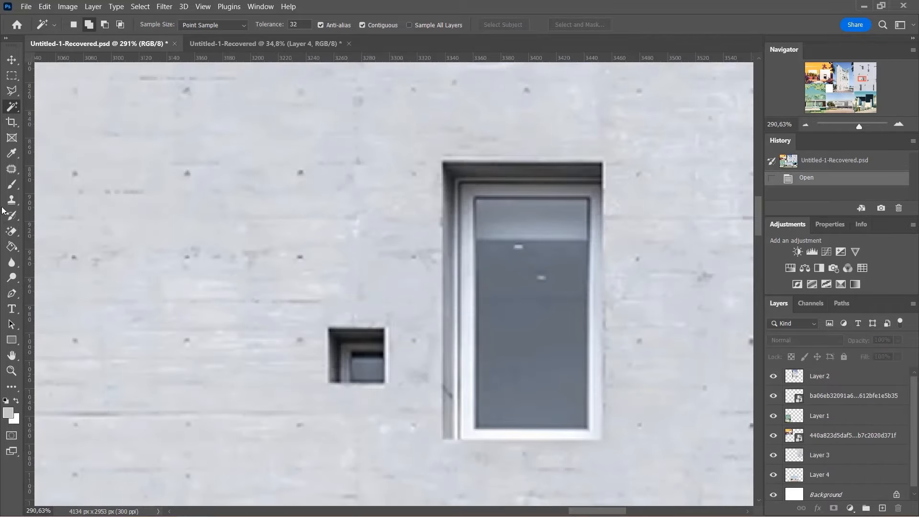
pyautogui.click(12, 153)
pyautogui.click(517, 303)
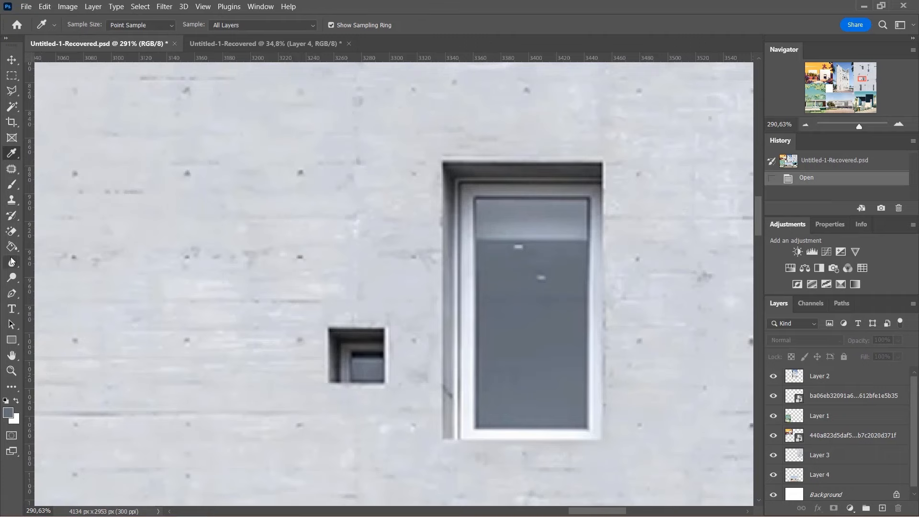
pyautogui.click(12, 247)
pyautogui.click(280, 42)
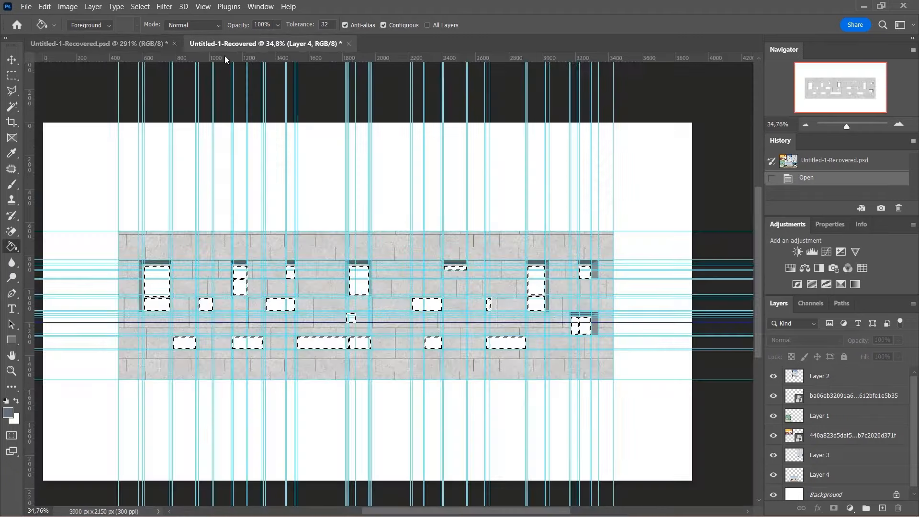
pyautogui.hotkey('ctrl', 'd')
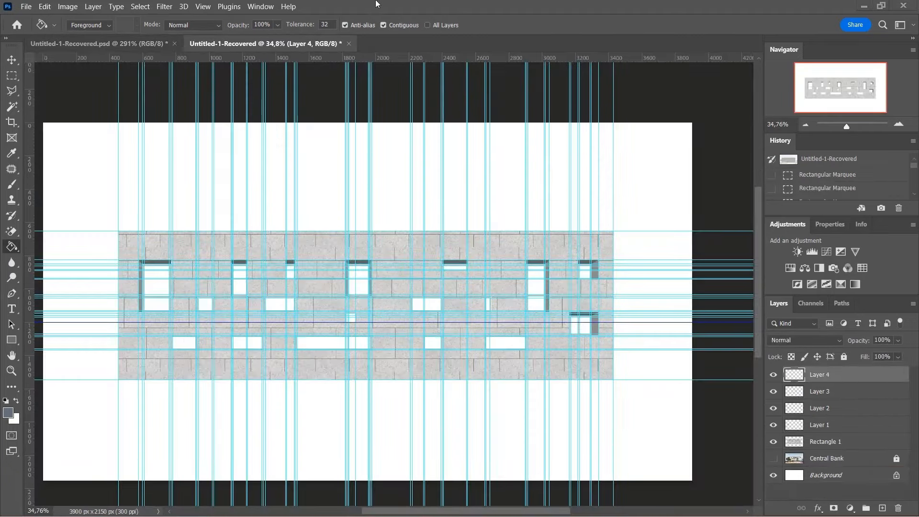
# Fill all the selected window panes with the blue-gray glass color on Layer 4 and clear the selection.
pyautogui.scroll(8, 171, 282)
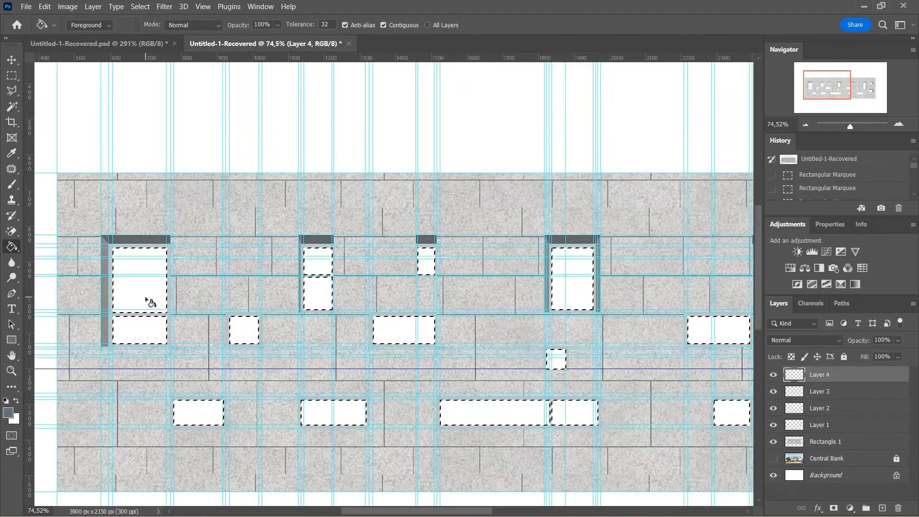
pyautogui.click(150, 302)
pyautogui.scroll(-3, 239, 296)
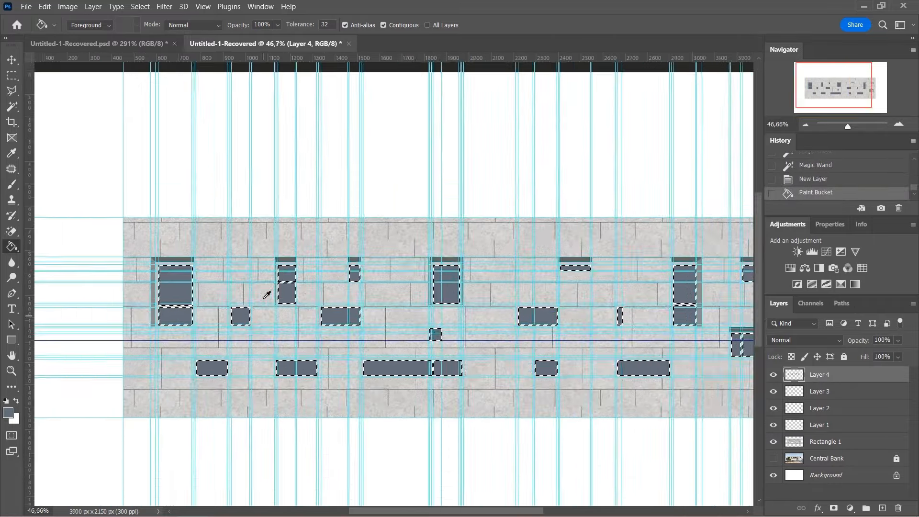
pyautogui.scroll(-2, 267, 295)
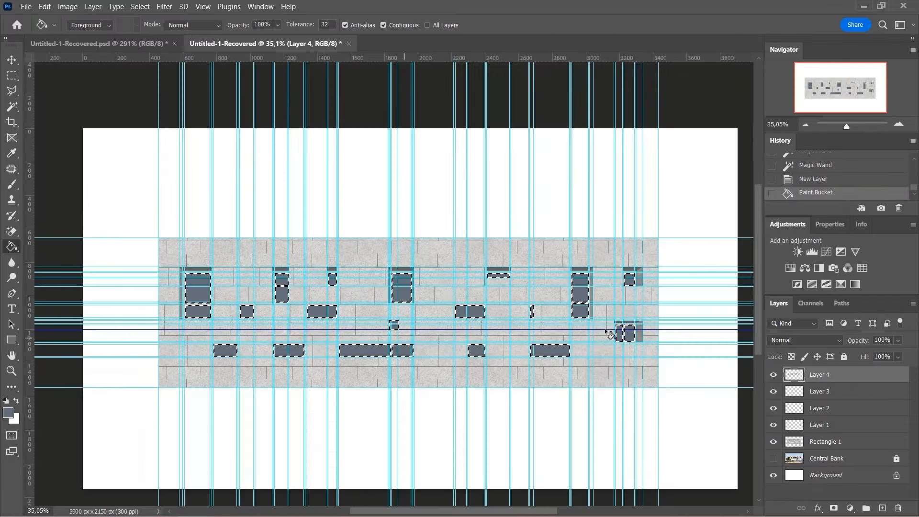
pyautogui.click(13, 76)
pyautogui.click(148, 150)
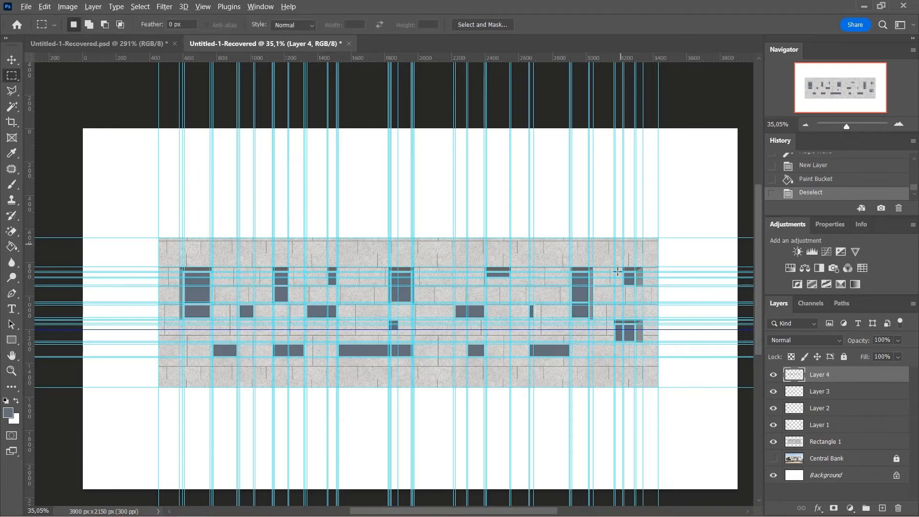
pyautogui.scroll(-1, 618, 272)
pyautogui.scroll(-1, 234, 375)
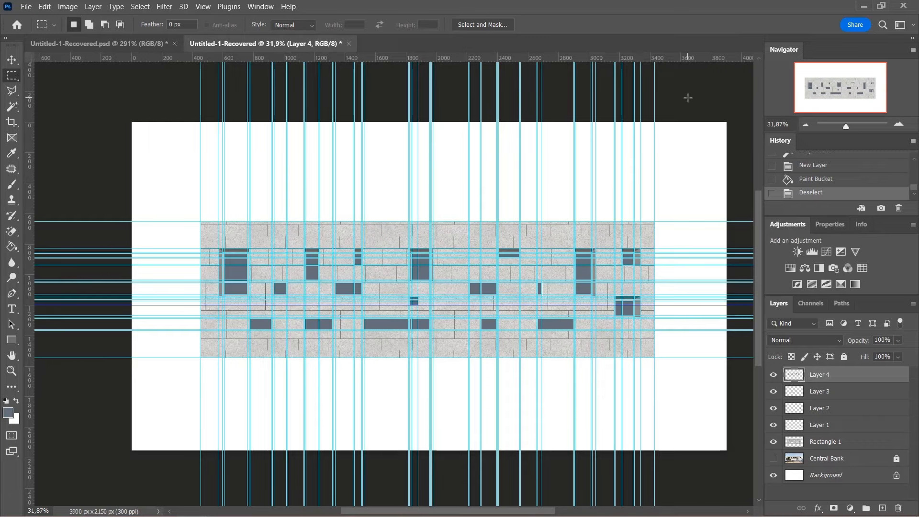
pyautogui.scroll(1, 687, 97)
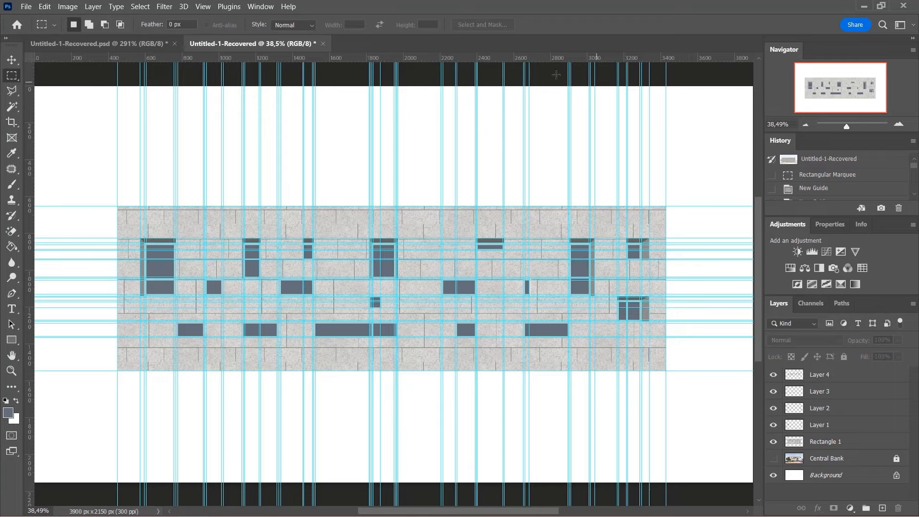
# Delete the window guides, keeping only the four guides along the facade's outer edges.
pyautogui.click(12, 60)
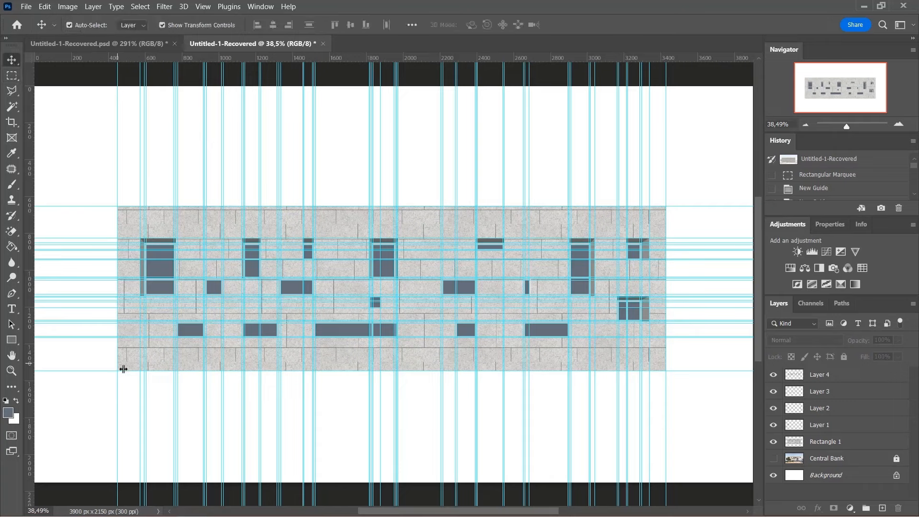
pyautogui.moveTo(141, 327); pyautogui.dragTo(29, 309)
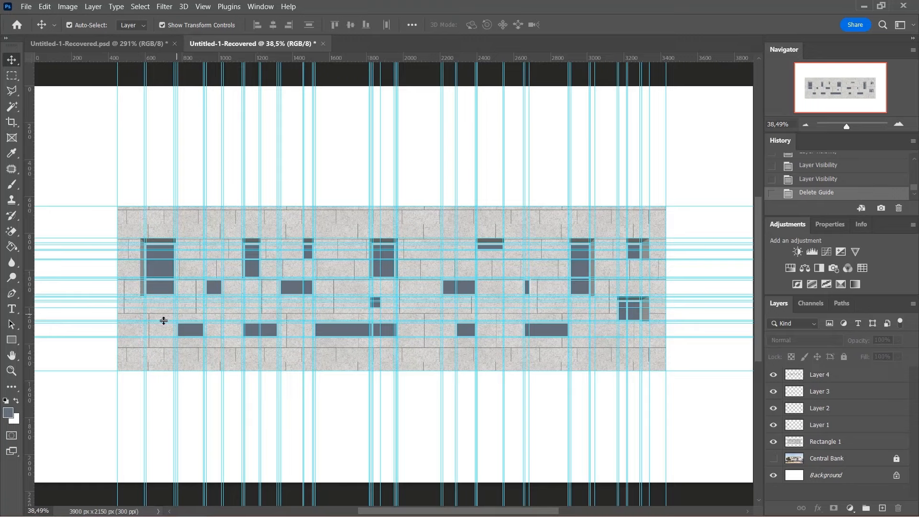
pyautogui.moveTo(134, 328); pyautogui.dragTo(29, 331)
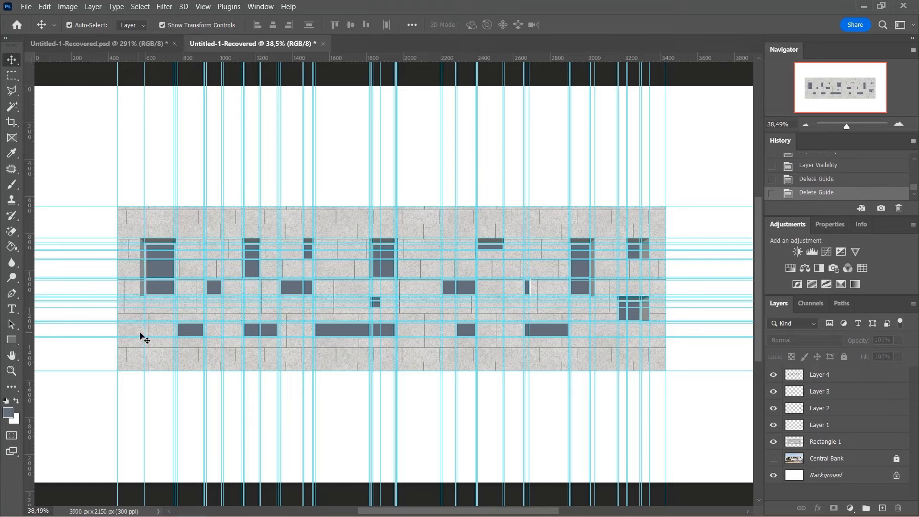
pyautogui.moveTo(179, 332); pyautogui.dragTo(29, 306)
pyautogui.moveTo(173, 328); pyautogui.dragTo(20, 311)
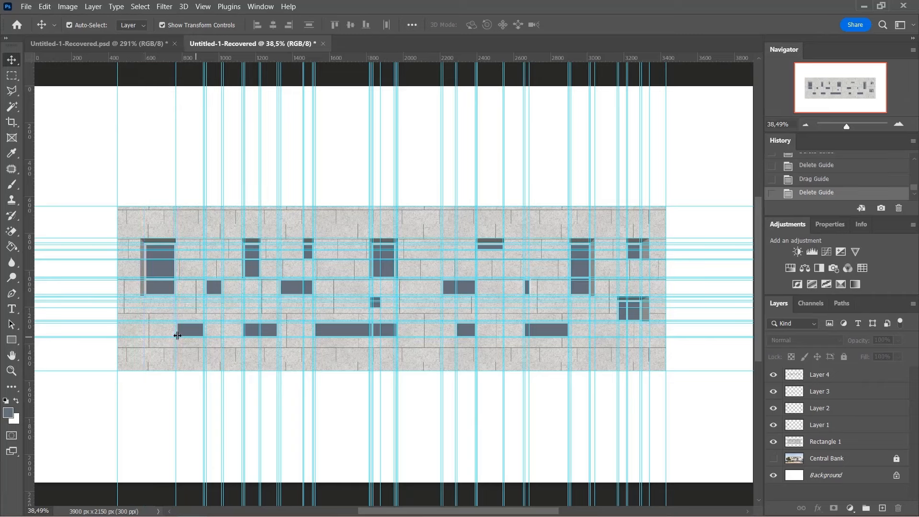
pyautogui.moveTo(176, 327); pyautogui.dragTo(34, 327)
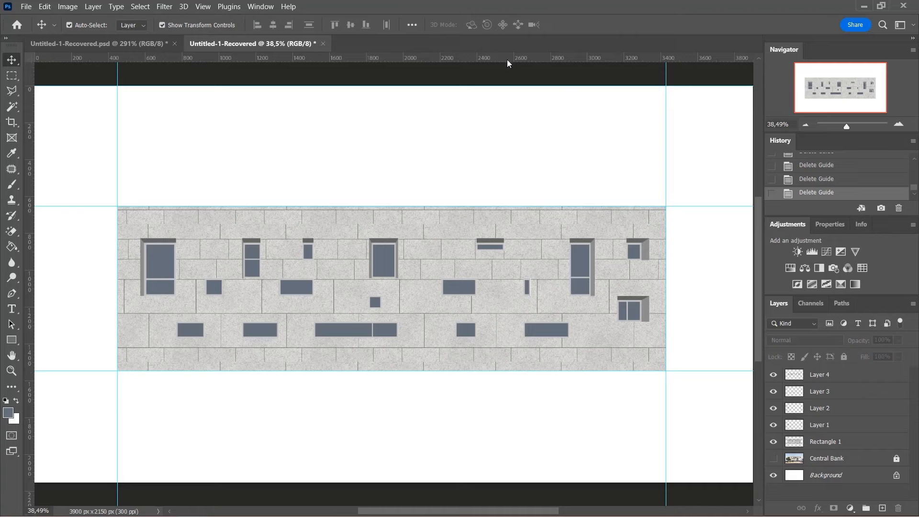
# Show the Central Bank photo layer and place a new horizontal guide across the facade's lower stone courses, adjusting it to the reference.
pyautogui.moveTo(509, 59); pyautogui.dragTo(560, 356)
pyautogui.click(773, 459)
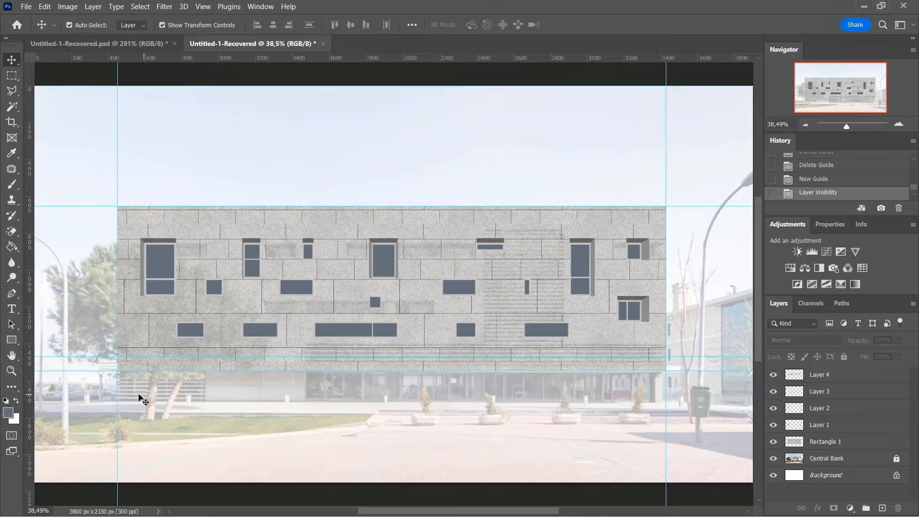
pyautogui.scroll(5, 87, 390)
pyautogui.scroll(9, 88, 390)
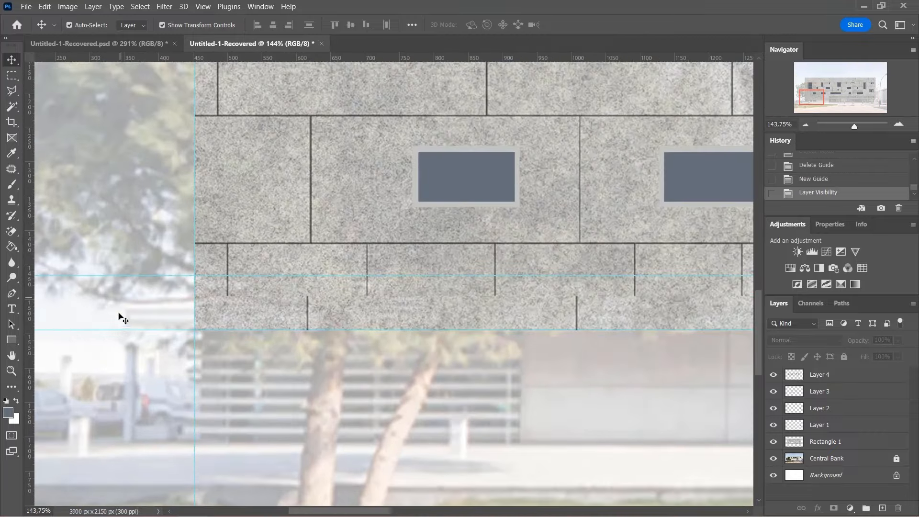
pyautogui.scroll(-14, 314, 313)
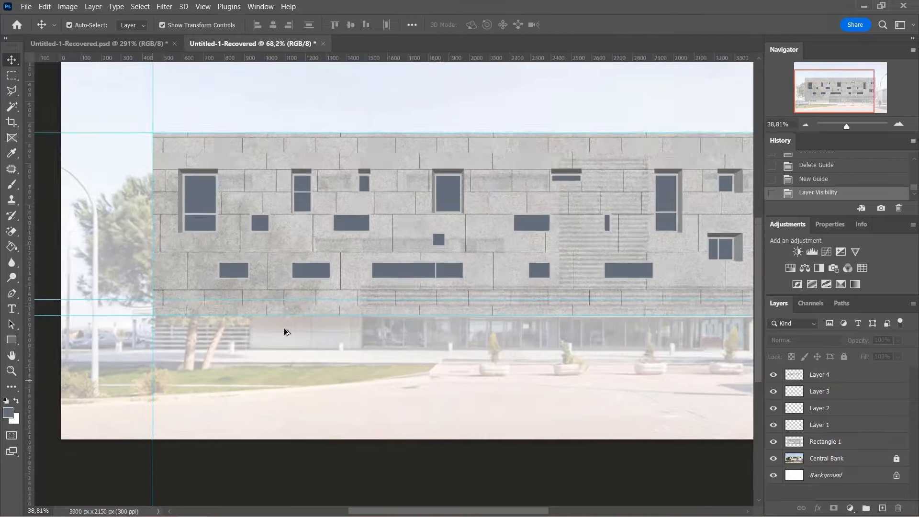
pyautogui.scroll(6, 718, 312)
pyautogui.scroll(3, 719, 315)
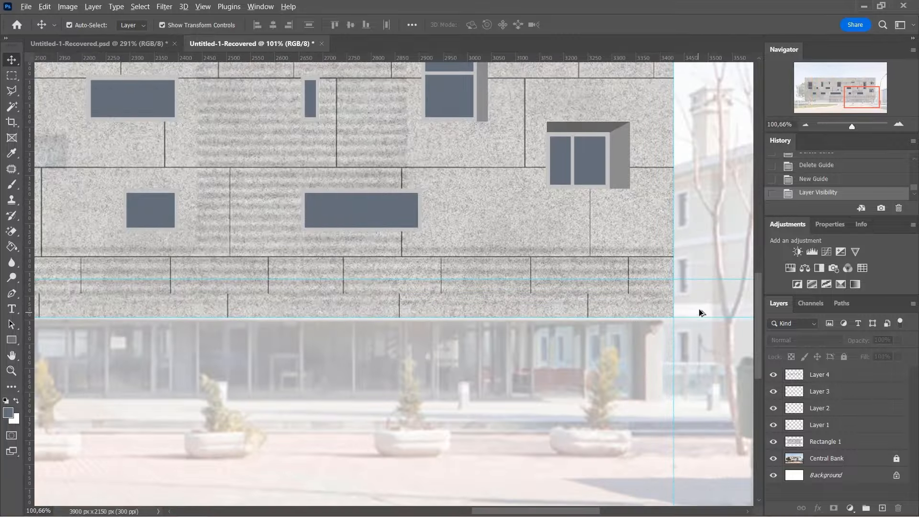
pyautogui.scroll(3, 699, 312)
pyautogui.moveTo(694, 264); pyautogui.dragTo(695, 280)
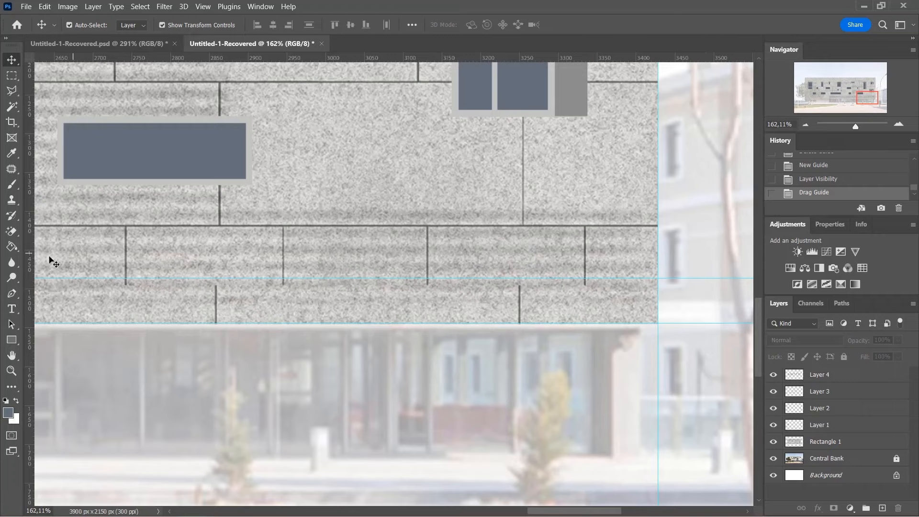
# Add one vertical guide beyond each end of the facade, at about 3510 px on the right and about 340 px on the left.
pyautogui.scroll(-3, 174, 305)
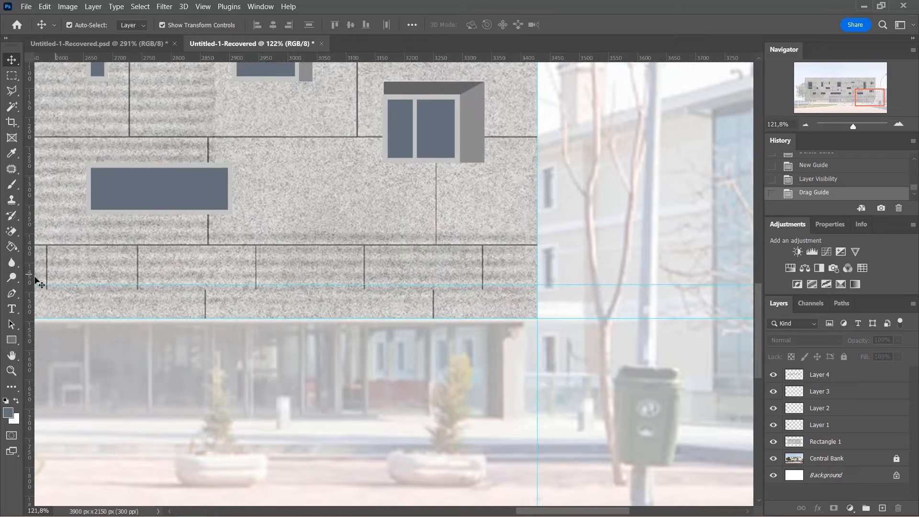
pyautogui.moveTo(36, 280); pyautogui.dragTo(584, 327)
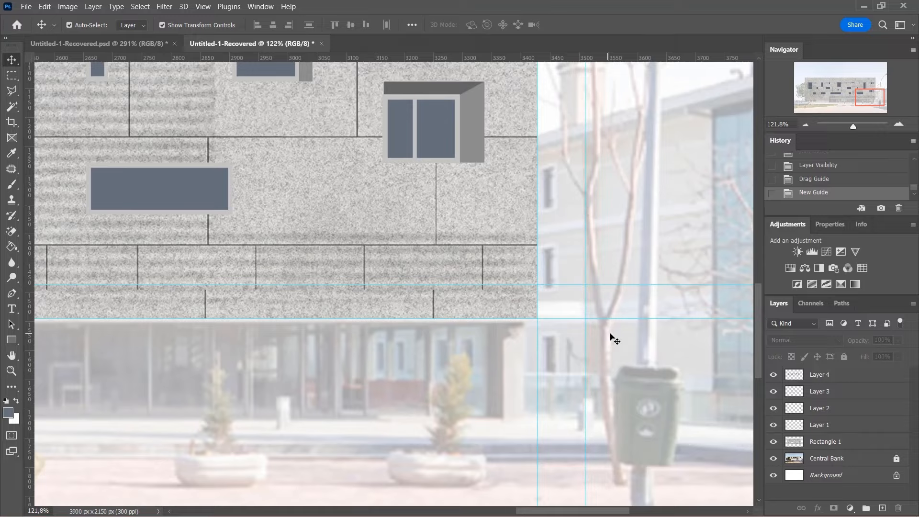
pyautogui.scroll(-10, 613, 334)
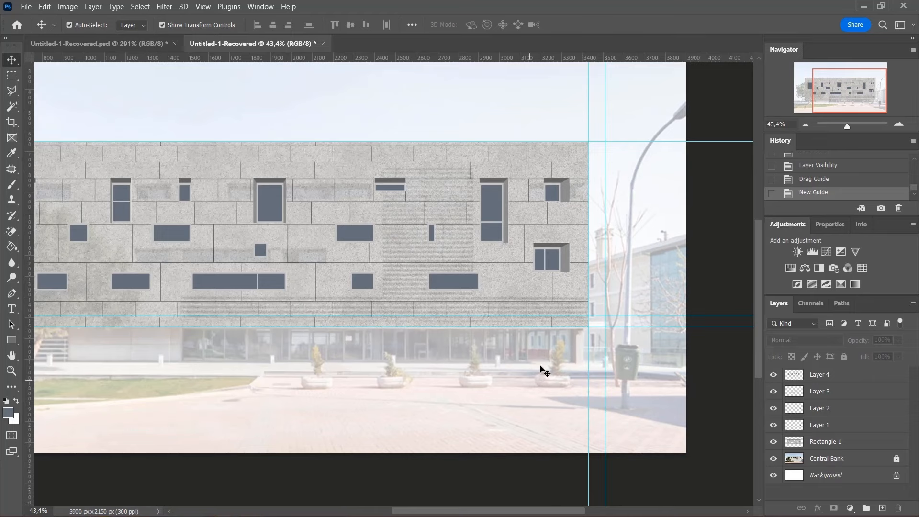
pyautogui.scroll(-6, 636, 347)
pyautogui.scroll(6, 190, 408)
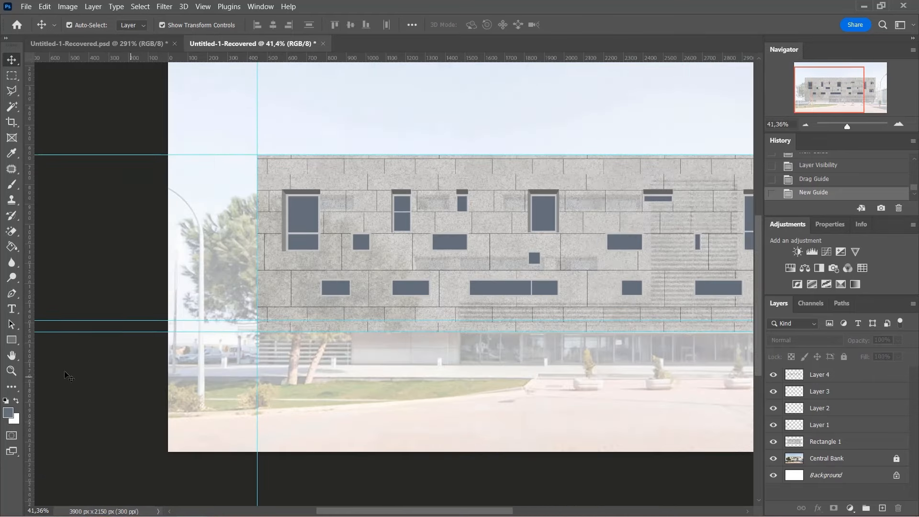
pyautogui.moveTo(27, 373); pyautogui.dragTo(235, 389)
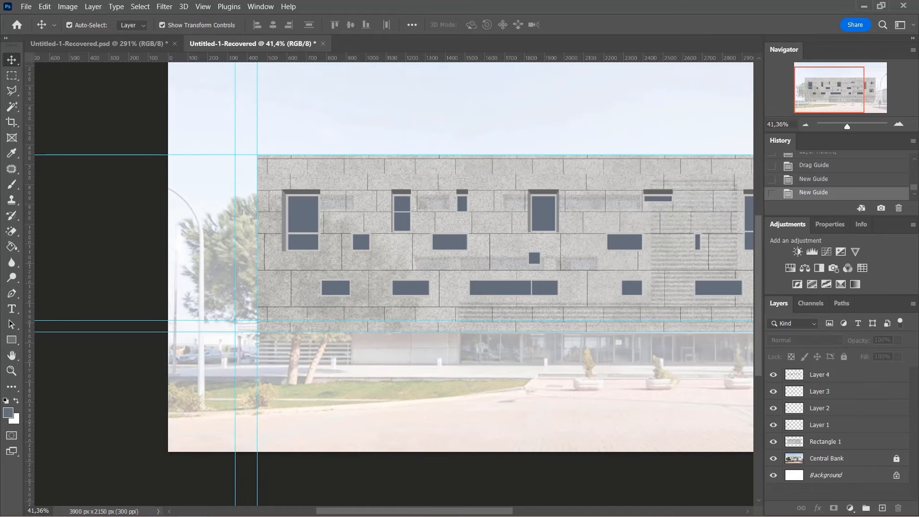
pyautogui.moveTo(449, 95); pyautogui.dragTo(461, 96)
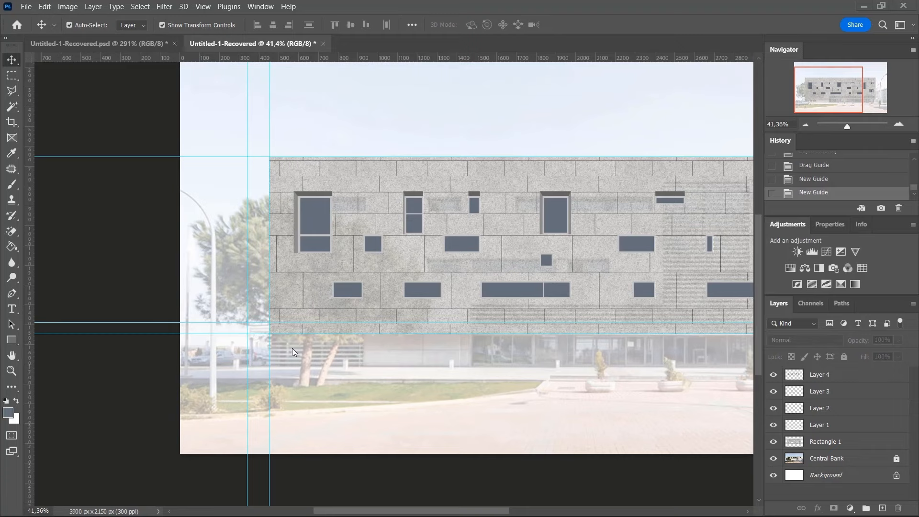
# Add a horizontal guide just below the facade's lower edge and move the guide across the lowest stone course slightly down.
pyautogui.scroll(6, 297, 342)
pyautogui.scroll(-7, 289, 395)
pyautogui.scroll(1, 267, 346)
pyautogui.scroll(8, 287, 325)
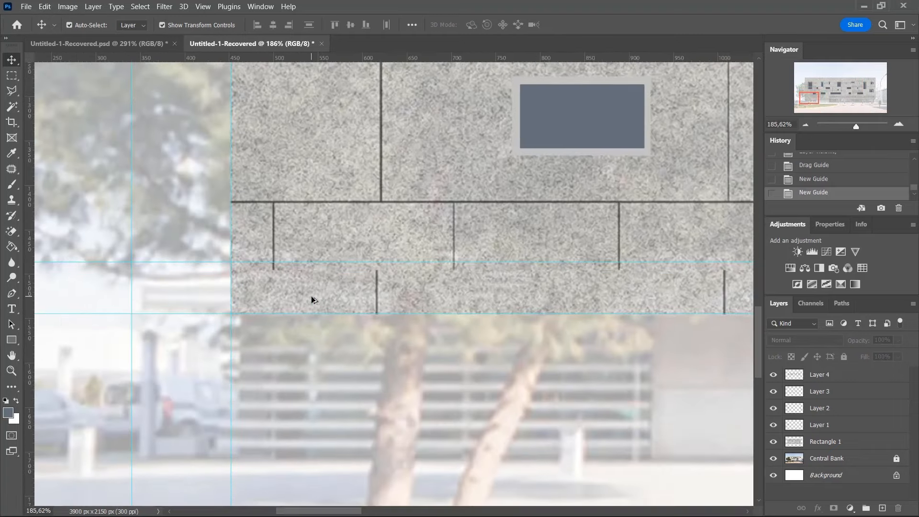
pyautogui.moveTo(417, 57); pyautogui.dragTo(419, 327)
pyautogui.moveTo(414, 263); pyautogui.dragTo(415, 273)
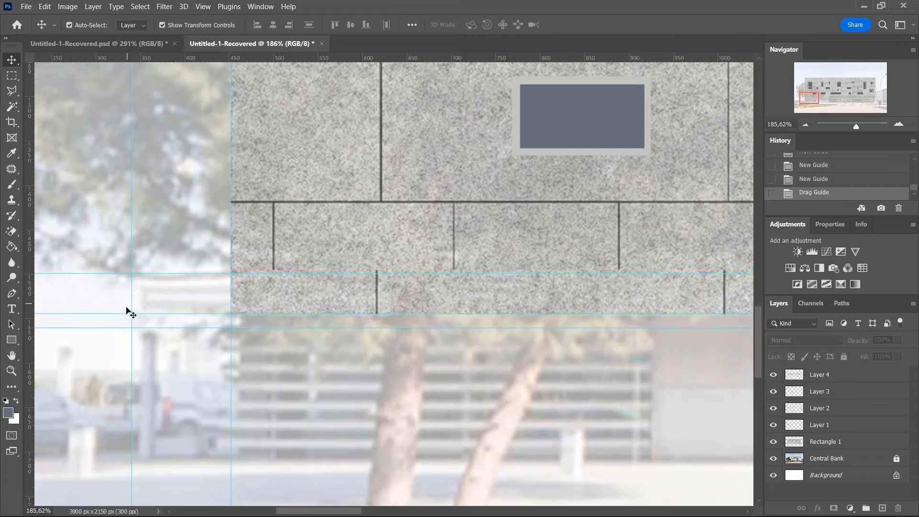
# Add a second vertical guide between the facade and the outer guide at each end, at about 383 px and about 3488 px.
pyautogui.scroll(-5, 139, 297)
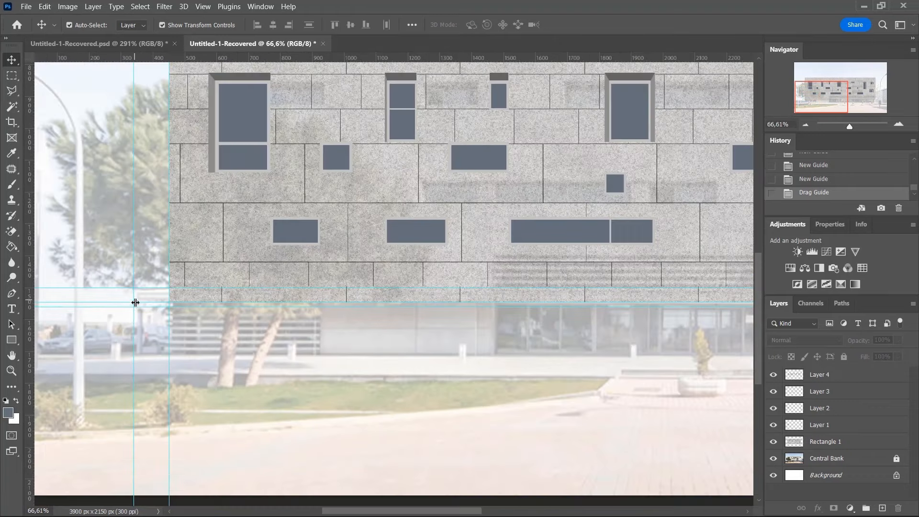
pyautogui.scroll(5, 136, 309)
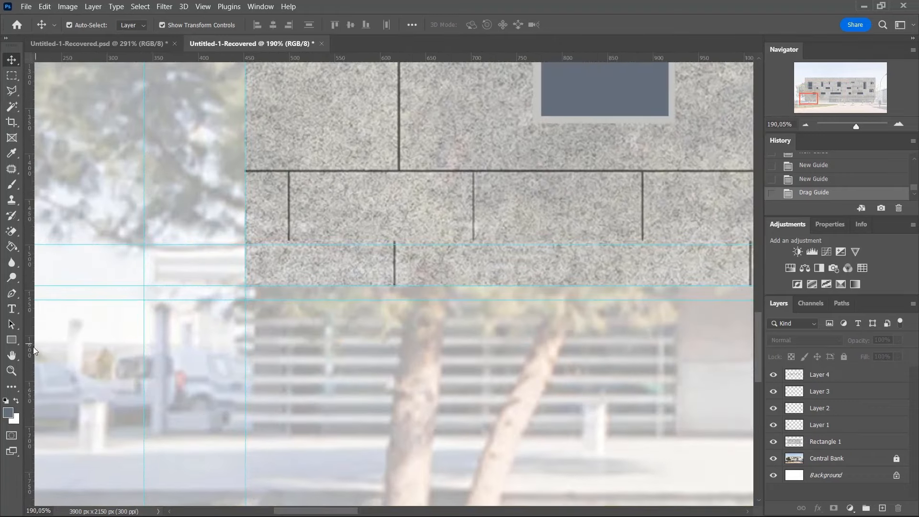
pyautogui.moveTo(33, 347); pyautogui.dragTo(183, 376)
pyautogui.scroll(-1, 75, 286)
pyautogui.scroll(-5, 75, 286)
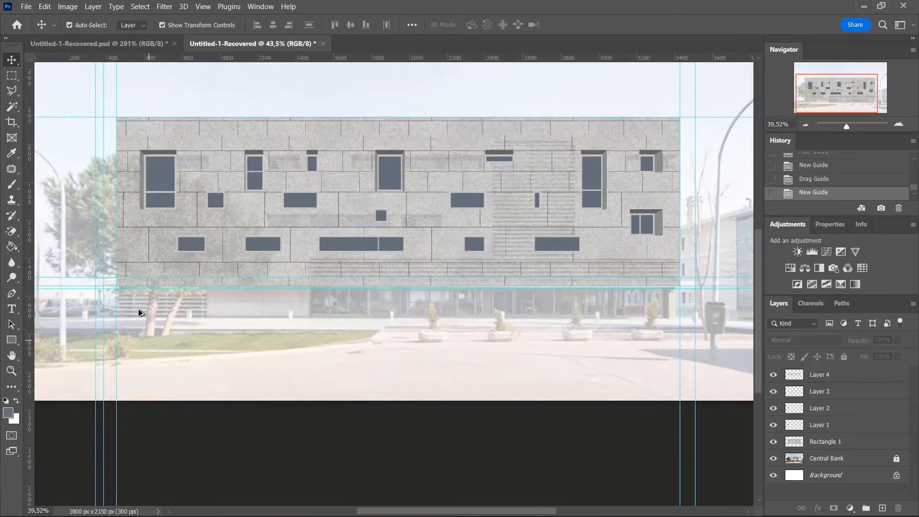
pyautogui.scroll(3, 584, 313)
pyautogui.scroll(5, 584, 311)
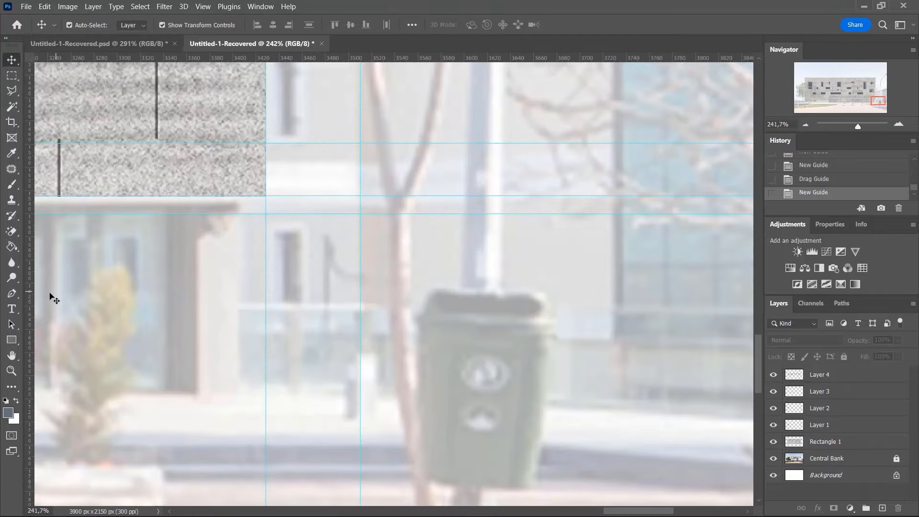
pyautogui.moveTo(28, 294); pyautogui.dragTo(337, 327)
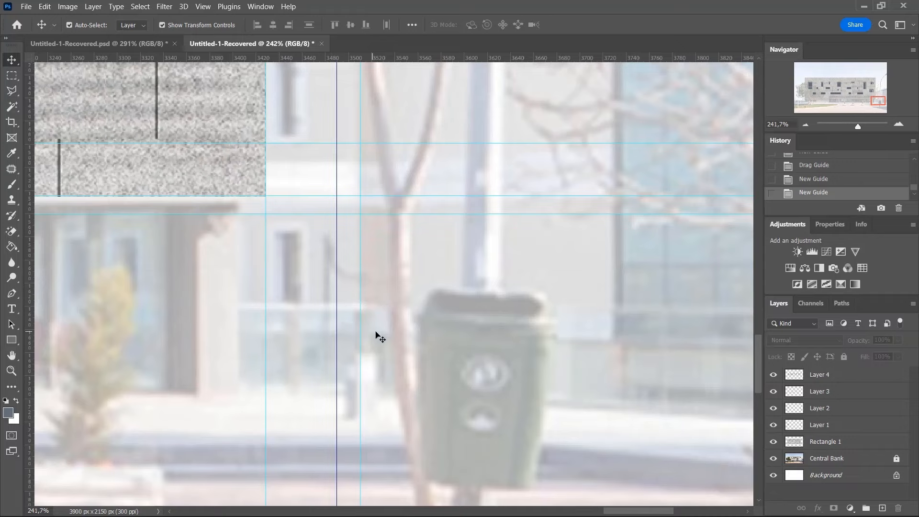
# Select a thin trapezoidal strip under the facade with the Polygonal Lasso, tapering from the outer vertical guides to the inner ones.
pyautogui.scroll(-8, 570, 285)
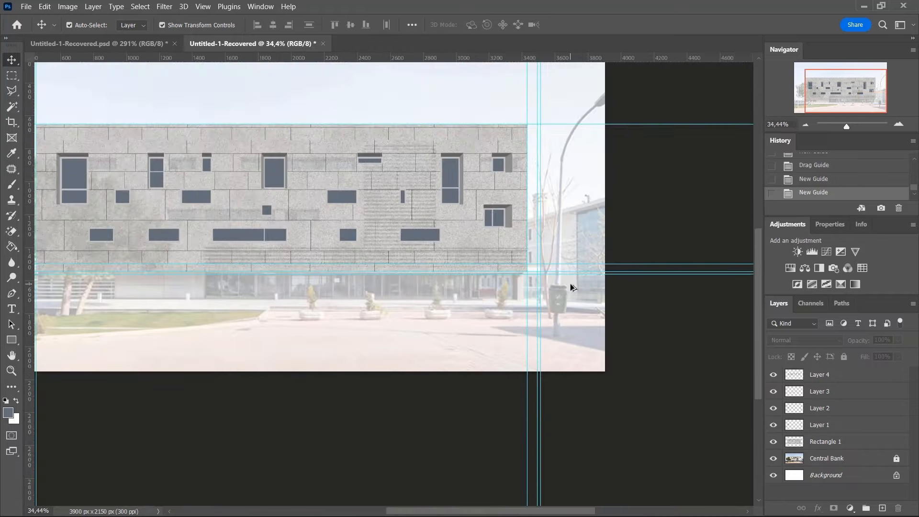
pyautogui.scroll(-1, 297, 300)
pyautogui.scroll(6, 349, 296)
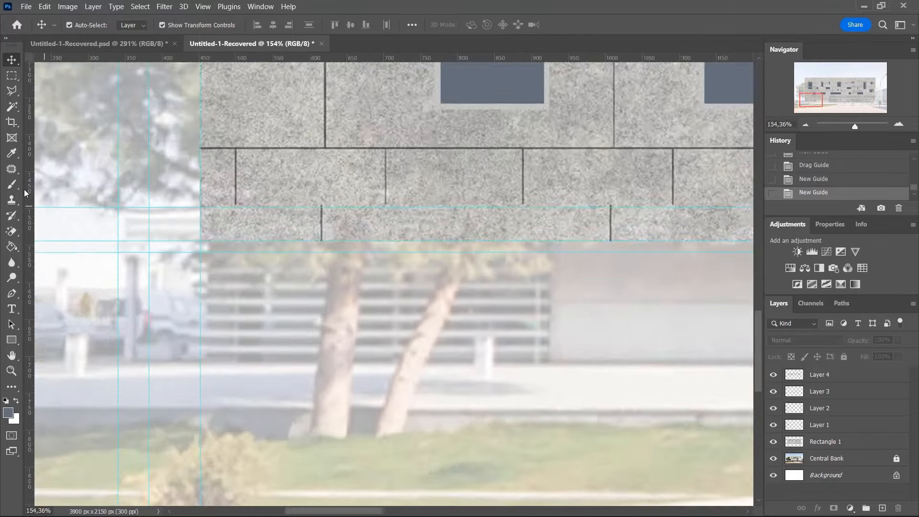
pyautogui.scroll(4, 24, 193)
pyautogui.click(11, 92)
pyautogui.scroll(-5, 262, 253)
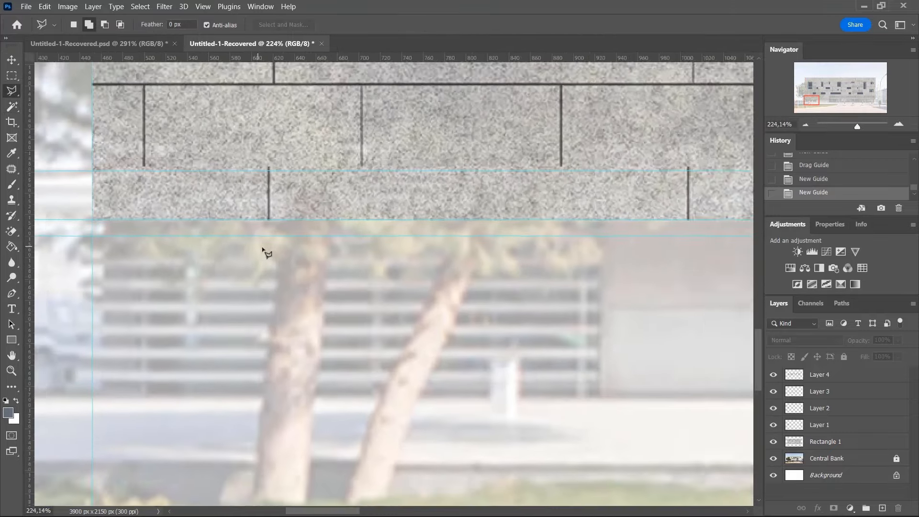
pyautogui.scroll(5, 191, 246)
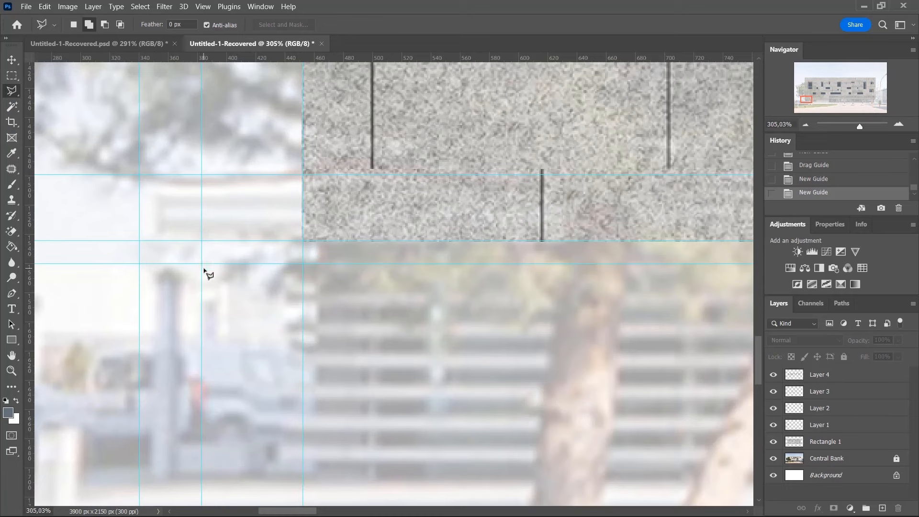
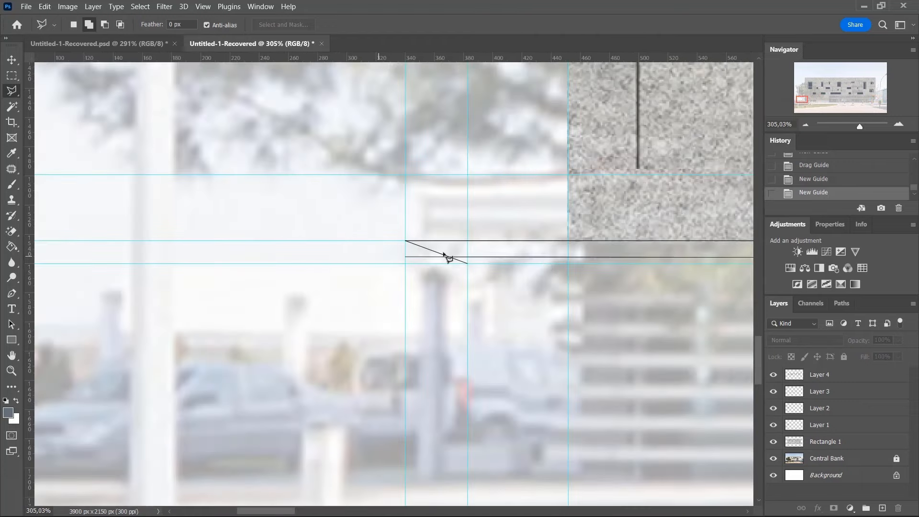
pyautogui.doubleClick(466, 263)
pyautogui.scroll(-12, 267, 288)
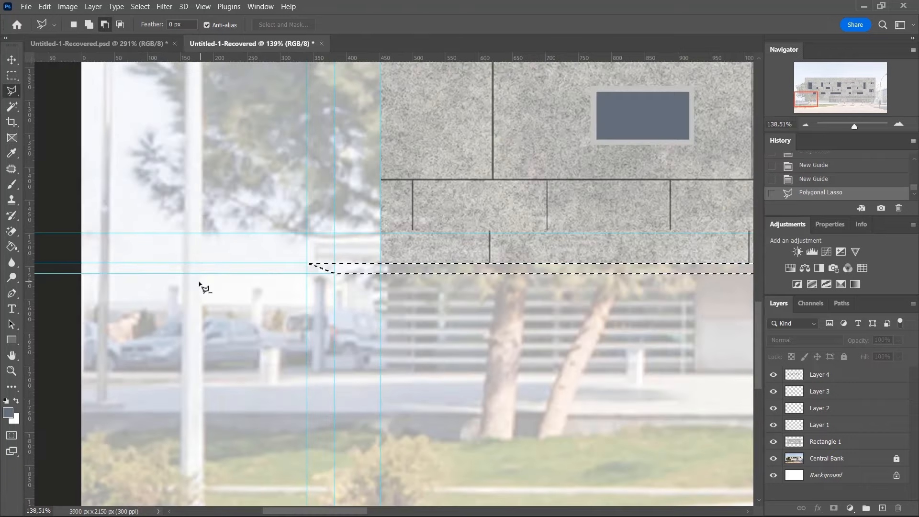
# Fill the trapezoidal strip on a new layer with the dark grey sampled from a window reveal, and clear the selection.
pyautogui.scroll(-3, 200, 286)
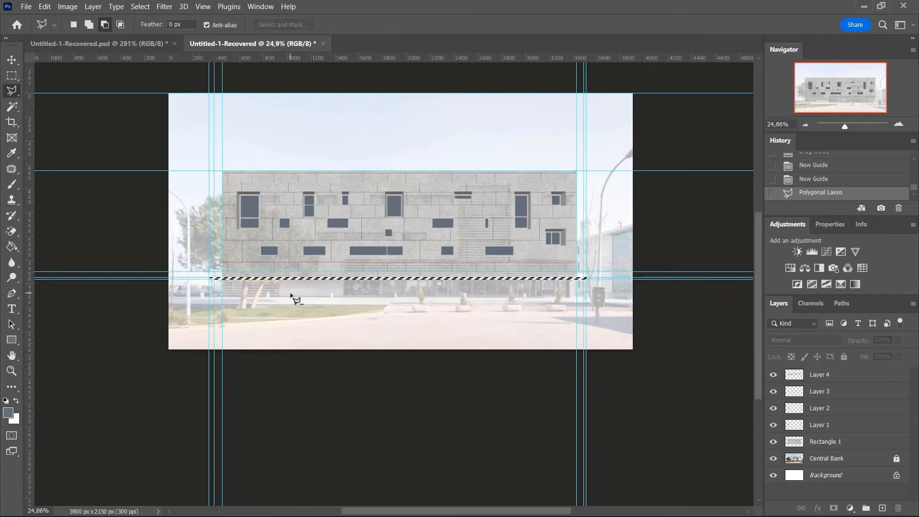
pyautogui.scroll(10, 288, 304)
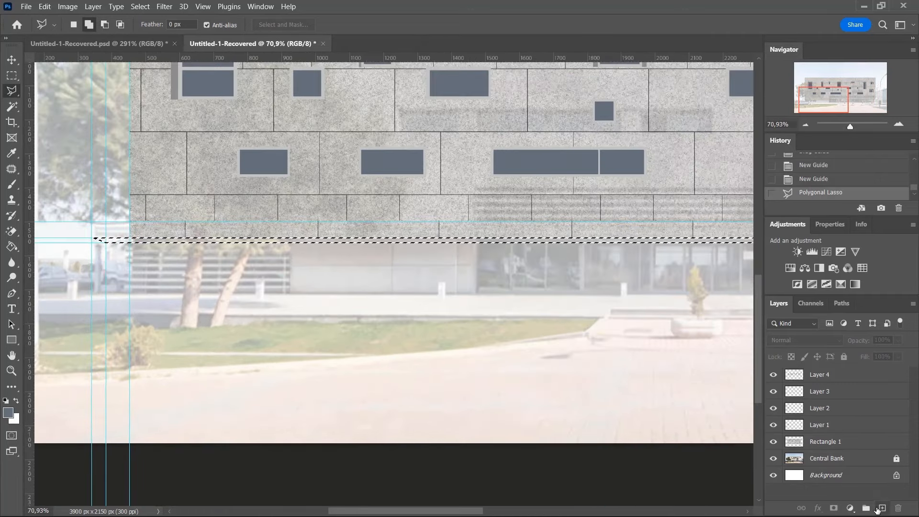
pyautogui.click(882, 508)
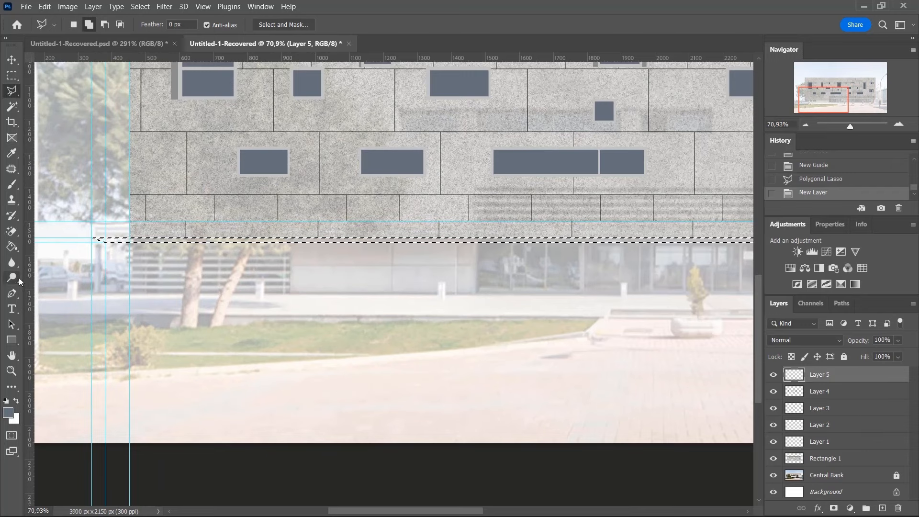
pyautogui.click(12, 246)
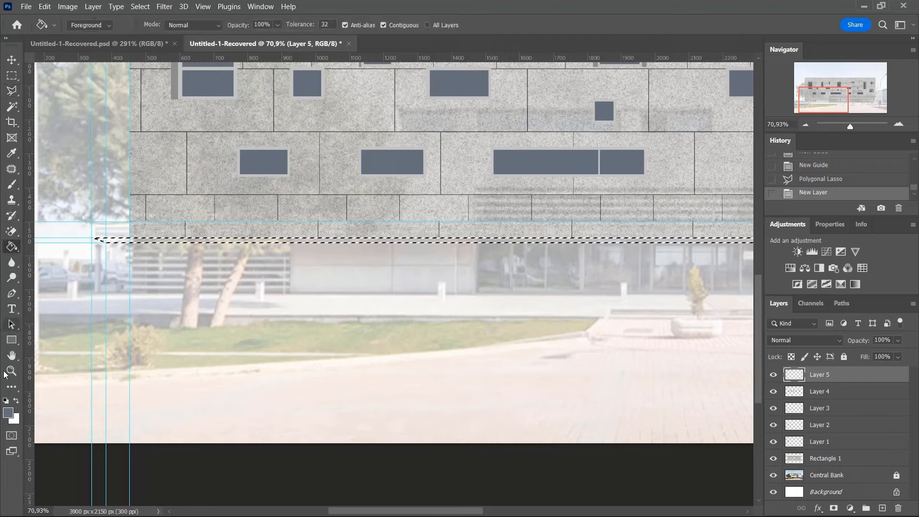
pyautogui.scroll(5, 195, 283)
pyautogui.keyDown('alt'); pyautogui.scroll(1, 206, 182); pyautogui.keyUp('alt')
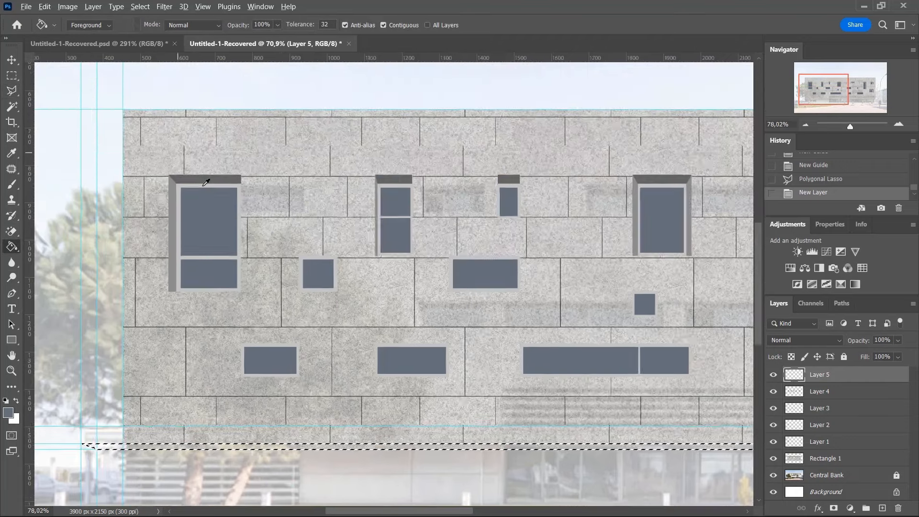
pyautogui.keyDown('alt'); pyautogui.scroll(2, 211, 178); pyautogui.keyUp('alt')
pyautogui.keyDown('alt'); pyautogui.scroll(-3, 292, 287); pyautogui.keyUp('alt')
pyautogui.keyDown('alt'); pyautogui.scroll(3, 217, 395); pyautogui.keyUp('alt')
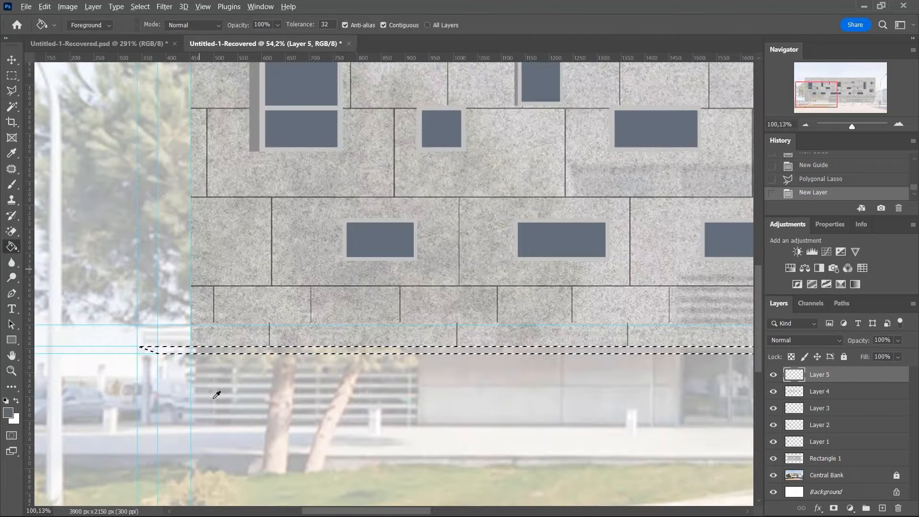
pyautogui.keyDown('alt'); pyautogui.scroll(4, 182, 347); pyautogui.keyUp('alt')
pyautogui.click(189, 340)
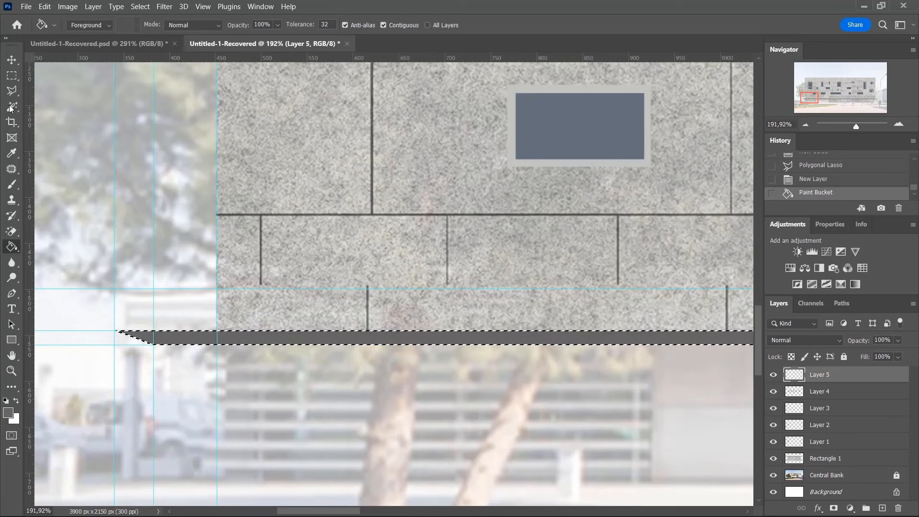
pyautogui.click(12, 75)
pyautogui.click(115, 286)
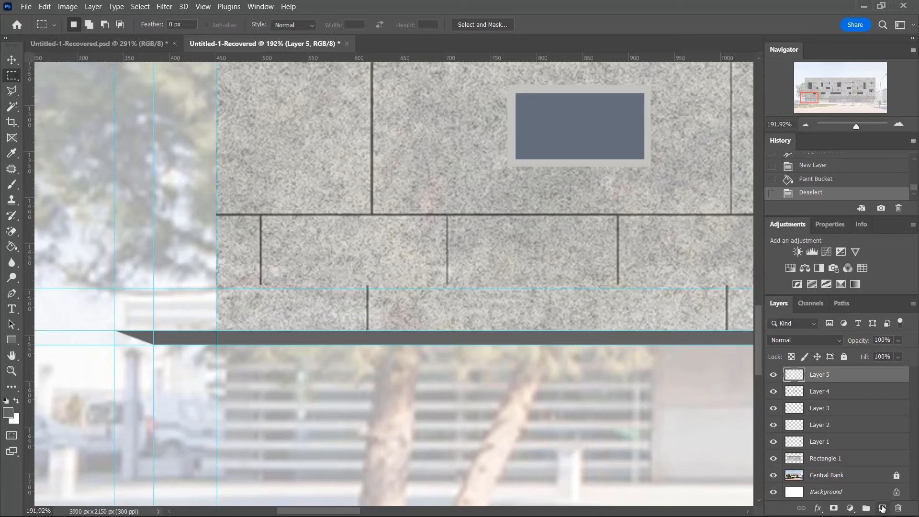
# On a new layer, select the rectangular band above the strip between the outer vertical guides and fill it with the dark grey.
pyautogui.click(882, 508)
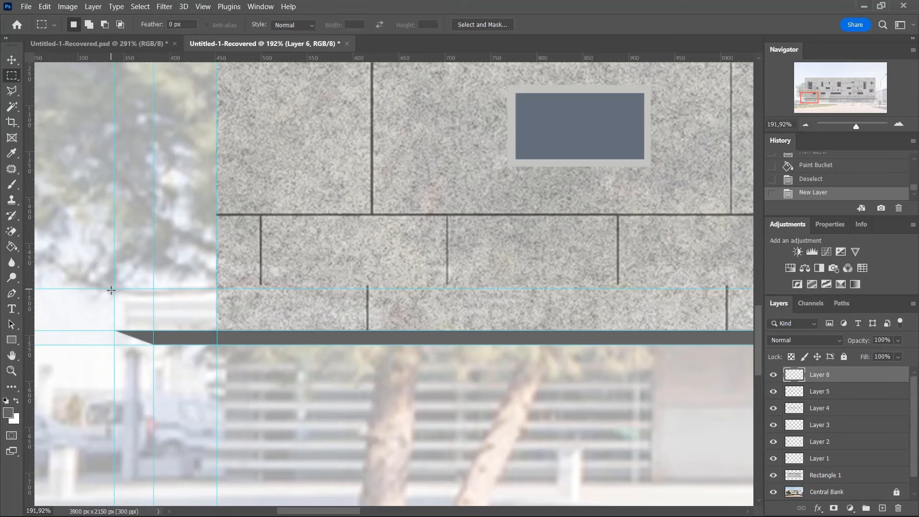
pyautogui.moveTo(112, 291); pyautogui.dragTo(460, 330)
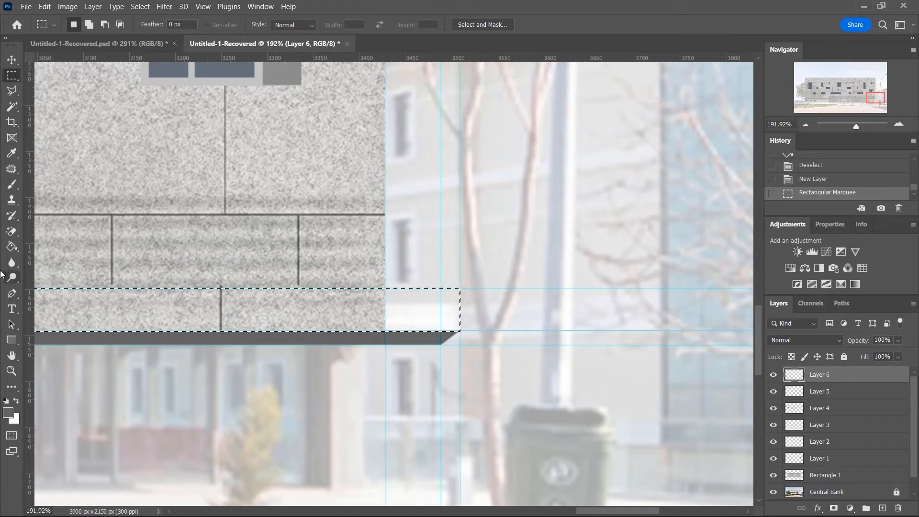
pyautogui.click(12, 247)
pyautogui.click(270, 311)
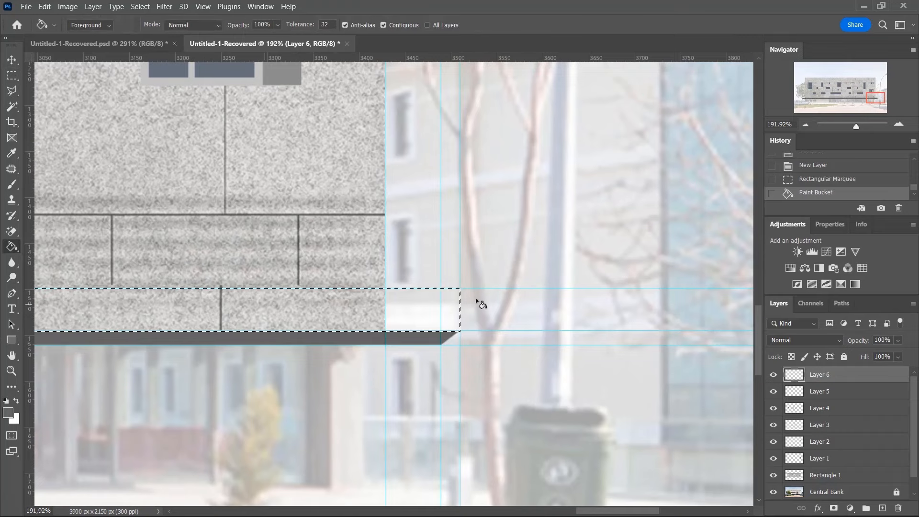
# Pick a lighter grey as foreground colour, refill the selected band above the dark strip with it, and clear the selection.
pyautogui.scroll(-5, 646, 292)
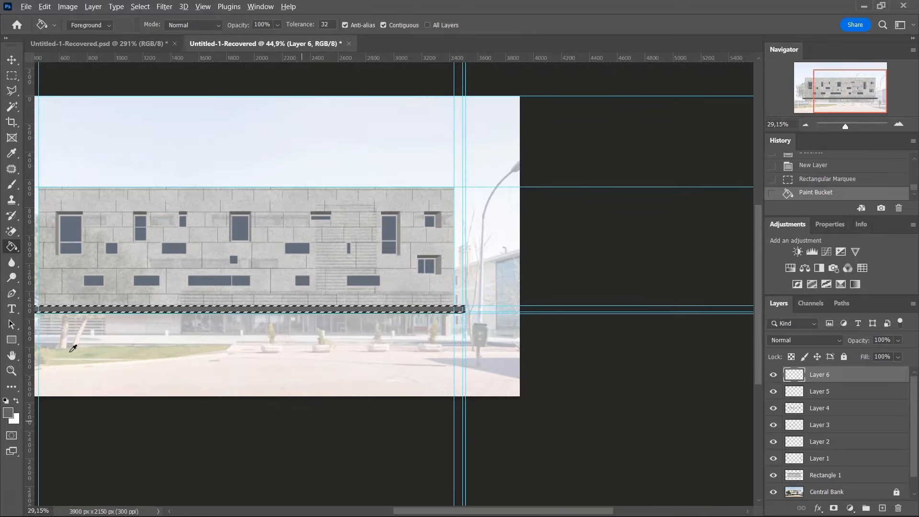
pyautogui.click(8, 415)
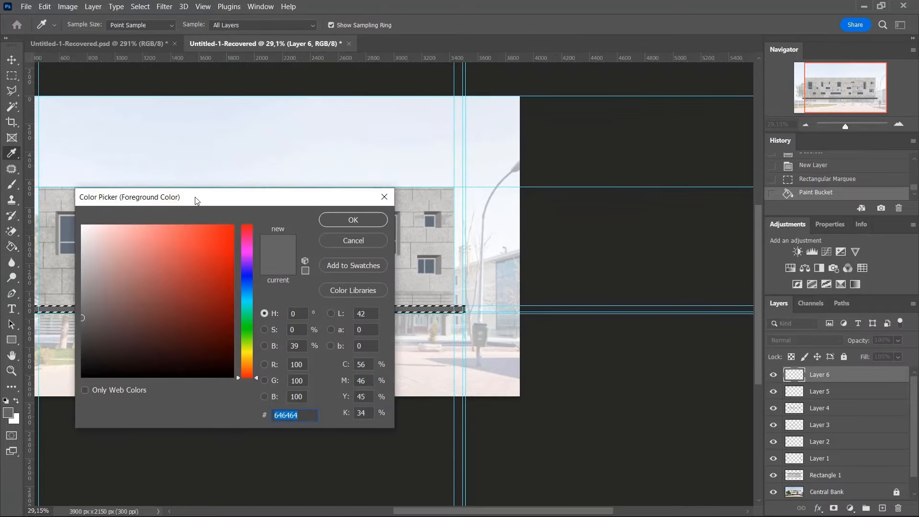
pyautogui.moveTo(195, 200); pyautogui.dragTo(503, 196)
pyautogui.moveTo(393, 305); pyautogui.dragTo(377, 279)
pyautogui.click(642, 216)
pyautogui.scroll(5, 462, 314)
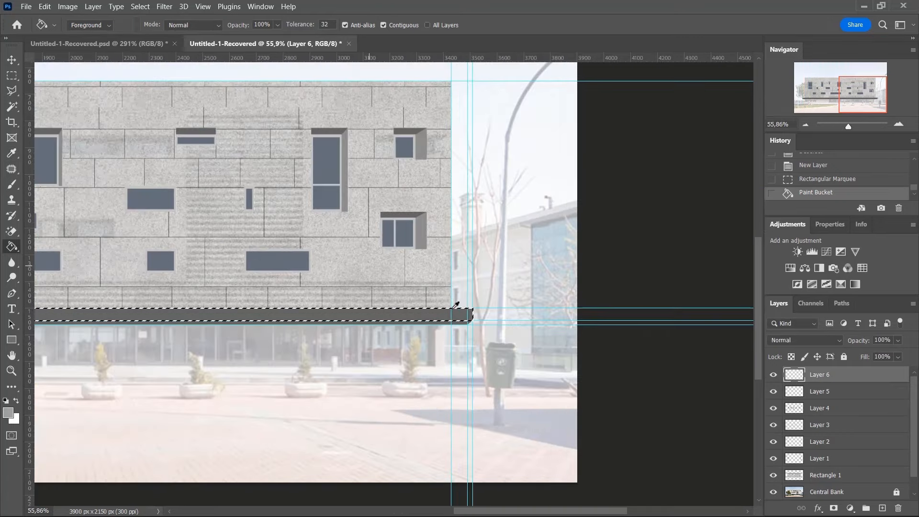
pyautogui.click(462, 316)
pyautogui.click(10, 77)
pyautogui.click(618, 256)
pyautogui.scroll(-5, 598, 259)
pyautogui.scroll(-5, 466, 280)
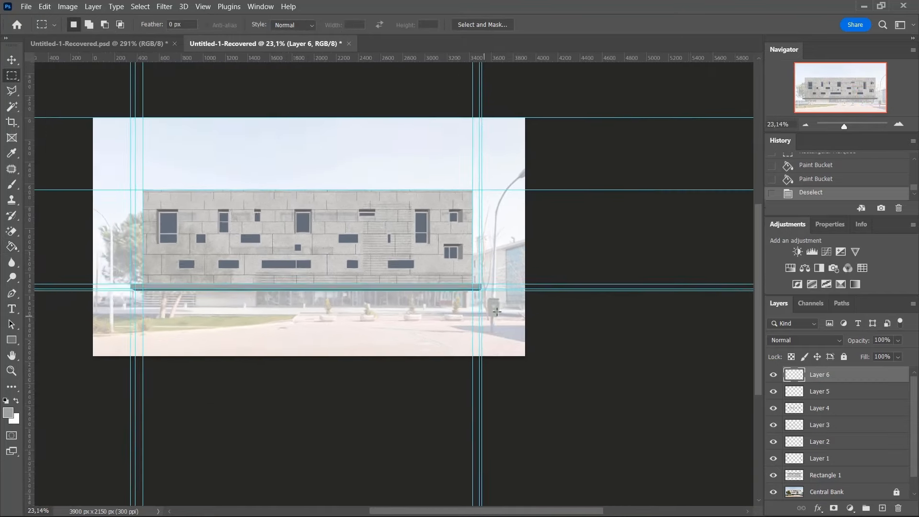
# Add a horizontal guide along the base of the ground-floor glazing in the reference photo.
pyautogui.scroll(4, 332, 317)
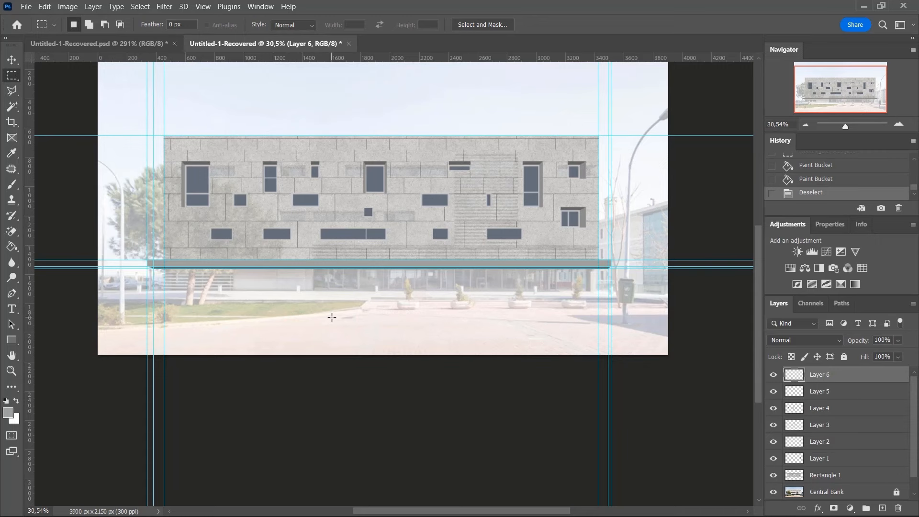
pyautogui.scroll(2, 266, 232)
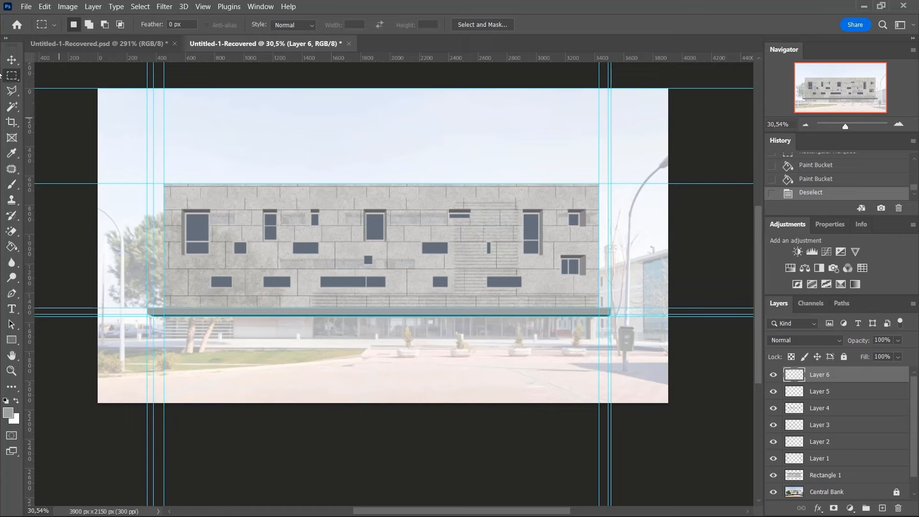
pyautogui.click(12, 57)
pyautogui.scroll(5, 199, 345)
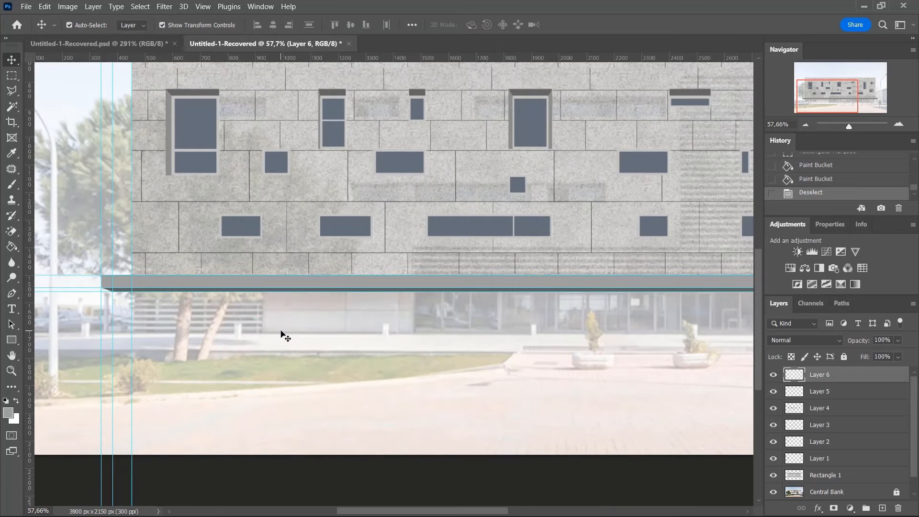
pyautogui.click(306, 314)
pyautogui.moveTo(422, 62); pyautogui.dragTo(422, 333)
pyautogui.scroll(-8, 331, 316)
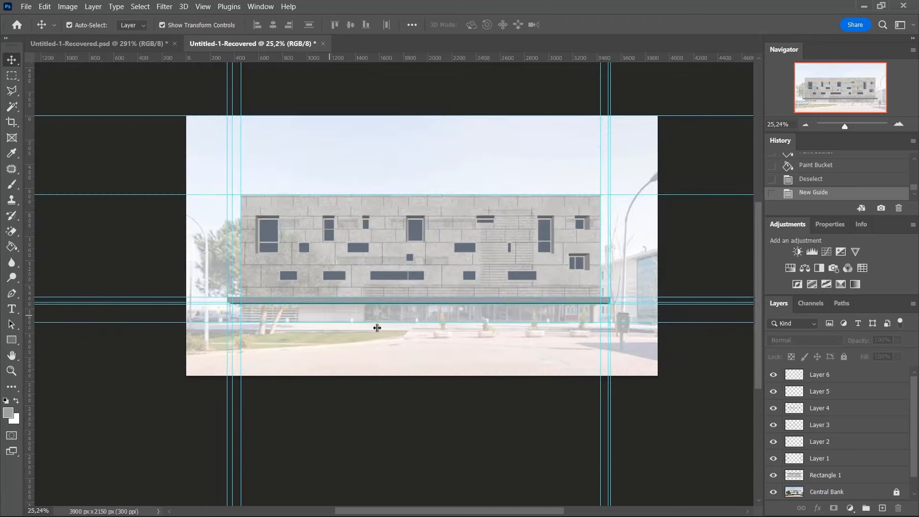
pyautogui.scroll(4, 461, 337)
pyautogui.scroll(1, 651, 323)
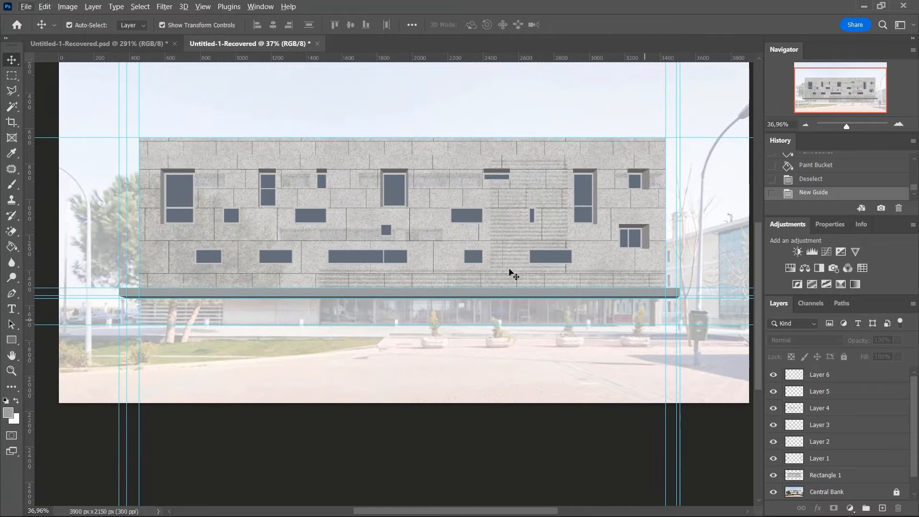
# Examine the ground-floor entrance and facade photos in the reference collage document, and return to the facade drawing.
pyautogui.click(145, 49)
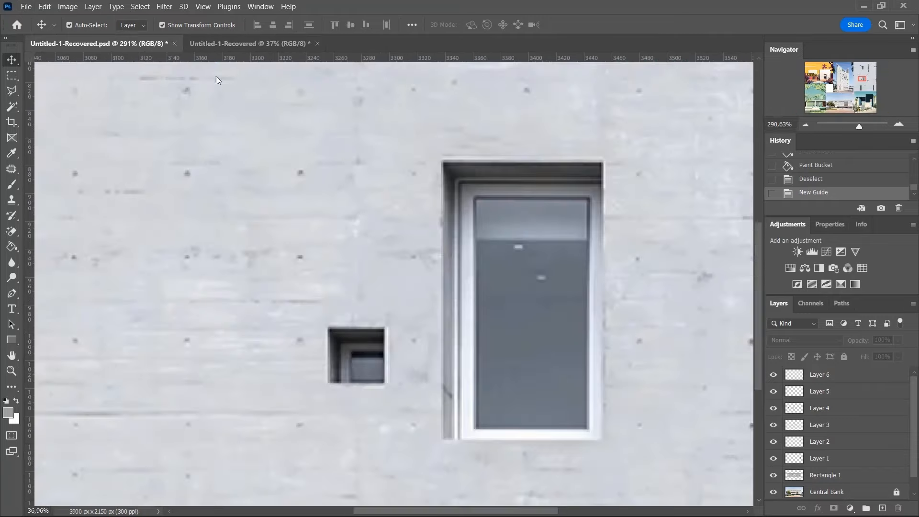
pyautogui.scroll(-10, 424, 346)
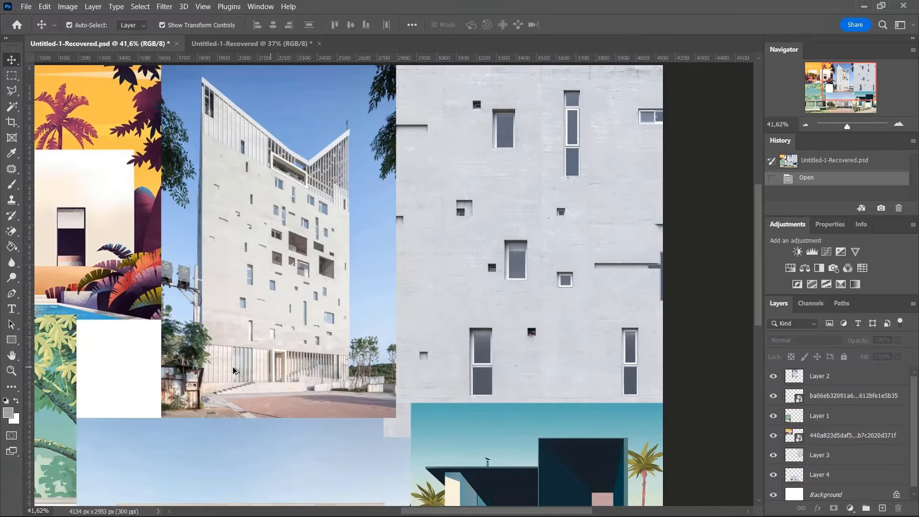
pyautogui.scroll(5, 215, 369)
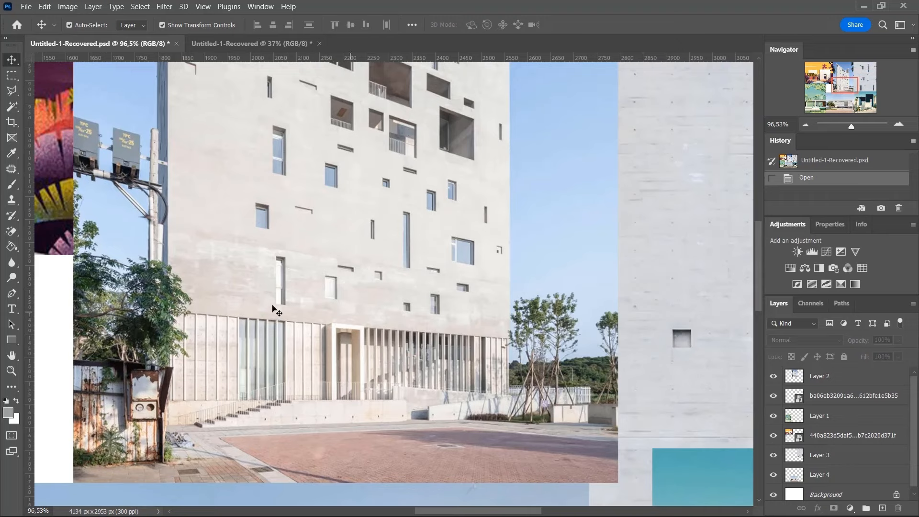
pyautogui.scroll(-5, 401, 300)
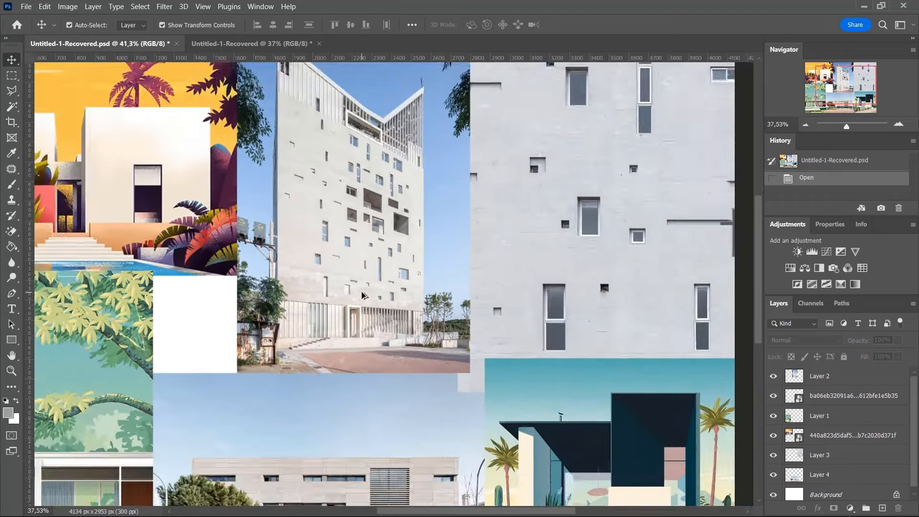
pyautogui.scroll(3, 428, 458)
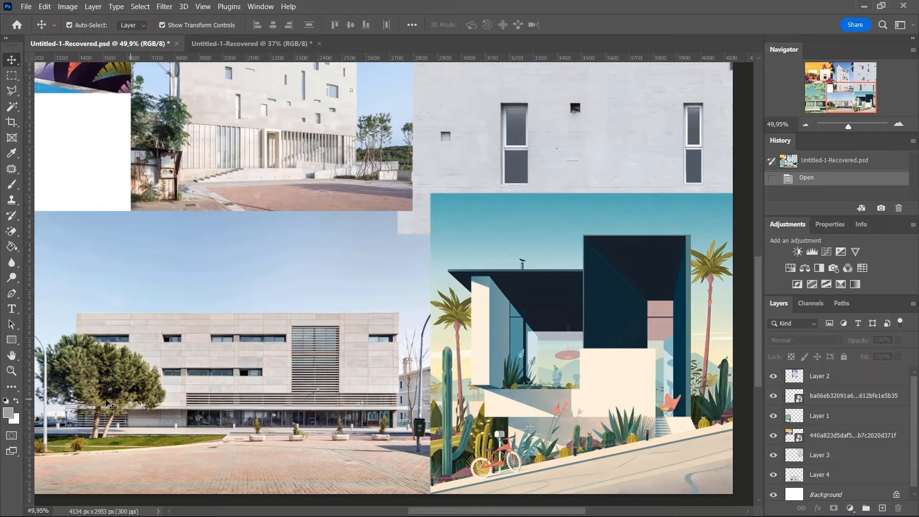
pyautogui.scroll(3, 258, 185)
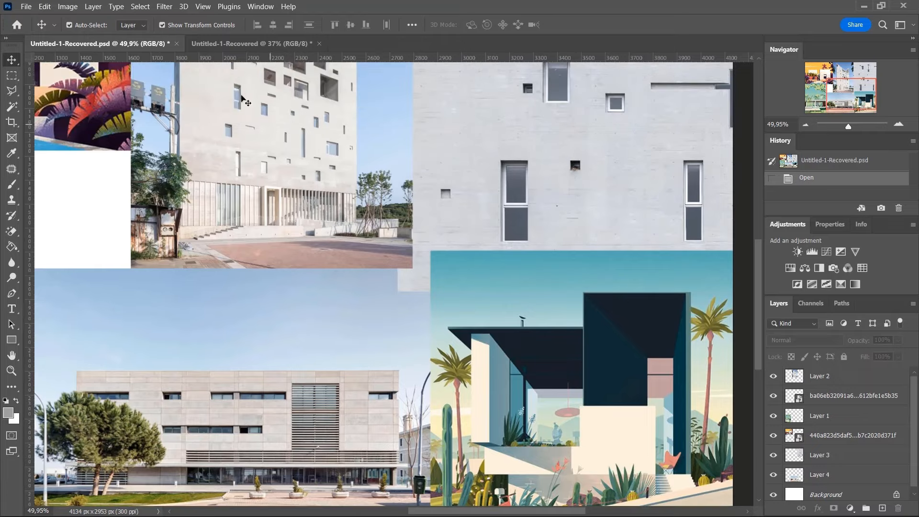
pyautogui.click(266, 44)
# Add two vertical guides near the middle of the ground floor and adjust them to about 1858 px and 2080 px.
pyautogui.scroll(-1, 397, 353)
pyautogui.scroll(2, 397, 354)
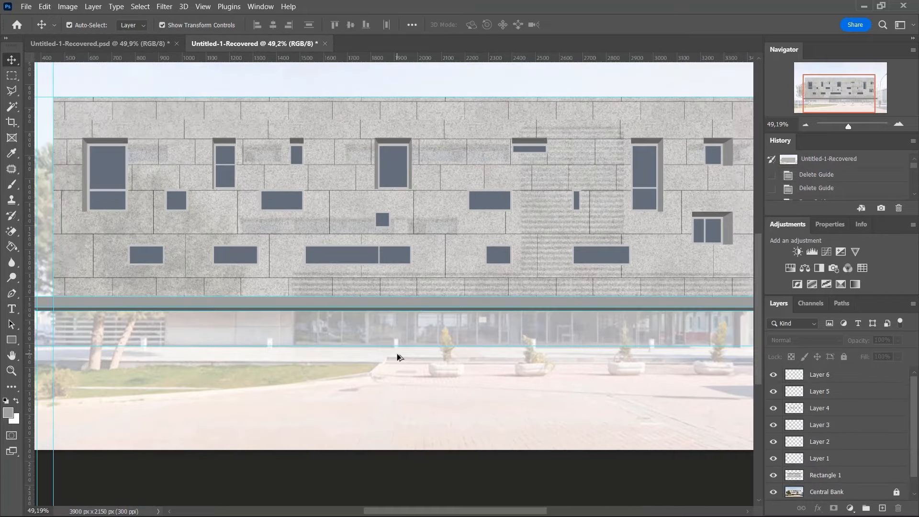
pyautogui.scroll(-2, 397, 353)
pyautogui.scroll(1, 397, 353)
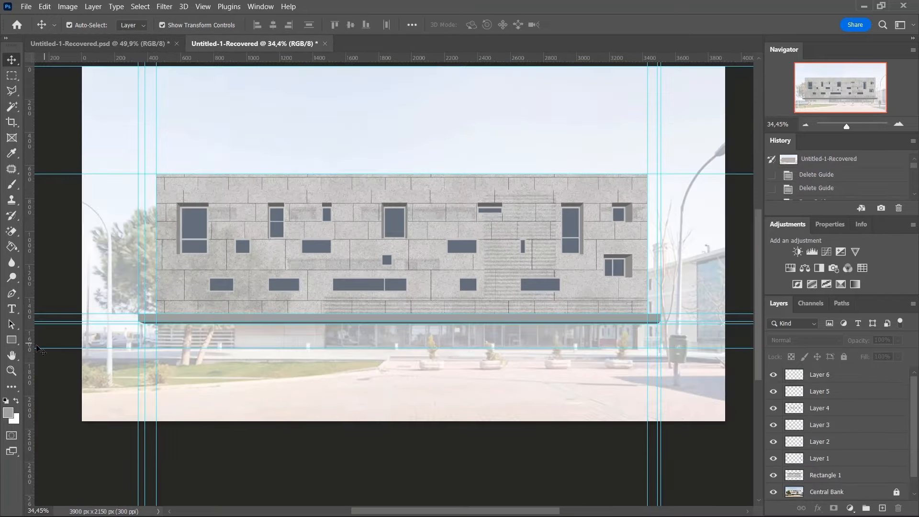
pyautogui.moveTo(29, 350); pyautogui.dragTo(375, 413)
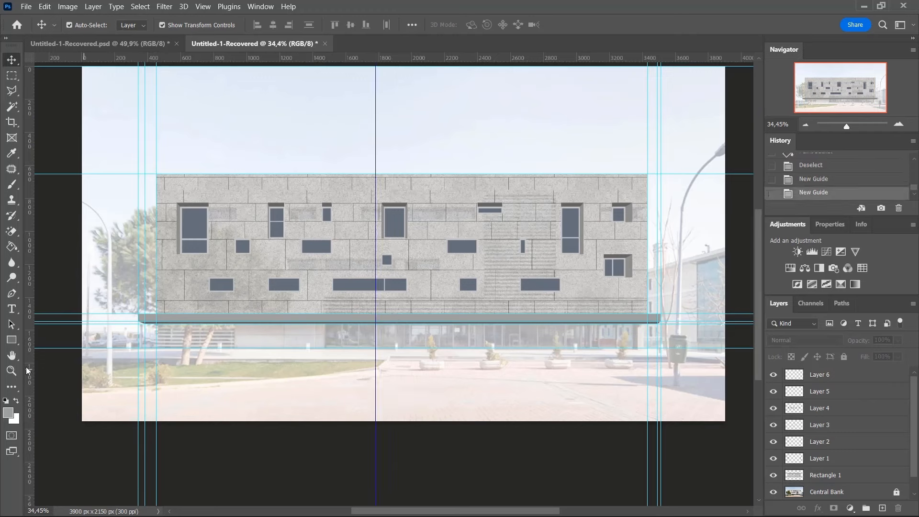
pyautogui.moveTo(30, 371); pyautogui.dragTo(434, 411)
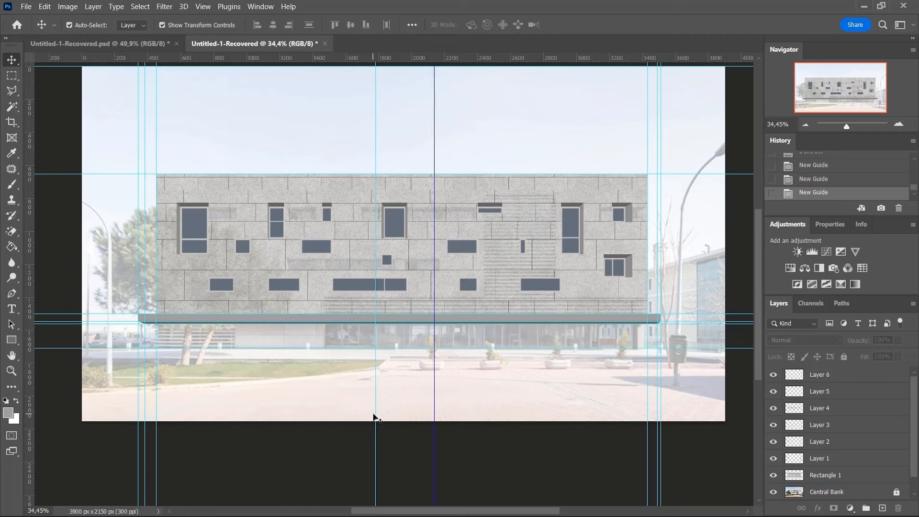
pyautogui.moveTo(377, 414); pyautogui.dragTo(431, 411)
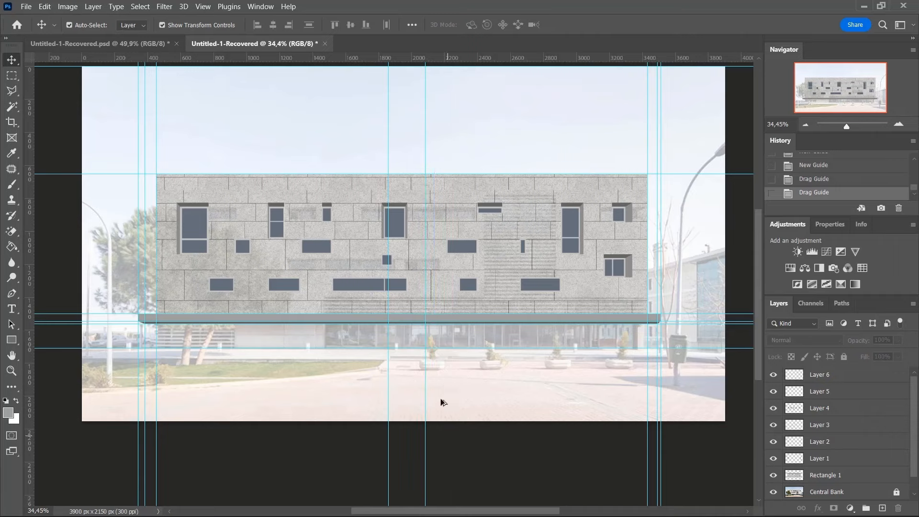
# Add a vertical guide just inside each of the two central guides, at about 1872 px and 2065 px.
pyautogui.scroll(5, 421, 316)
pyautogui.scroll(5, 419, 315)
pyautogui.scroll(-5, 420, 314)
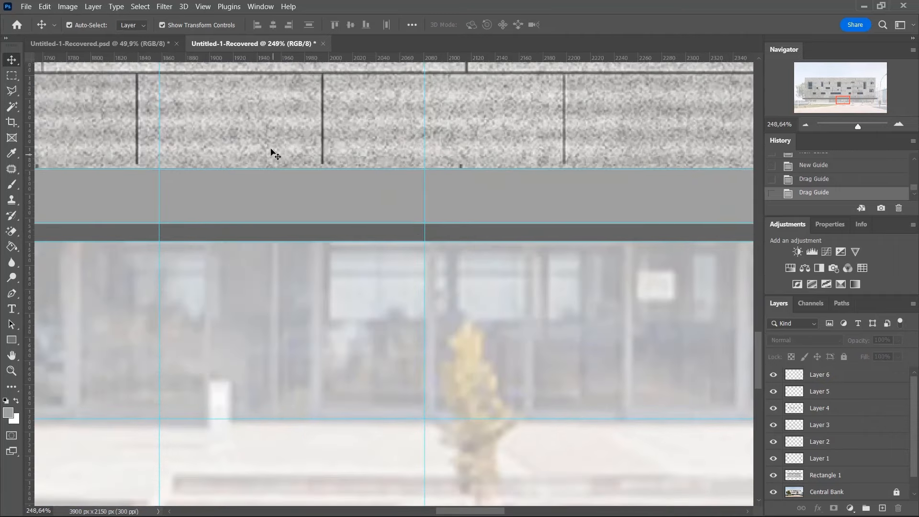
pyautogui.moveTo(30, 270); pyautogui.dragTo(177, 322)
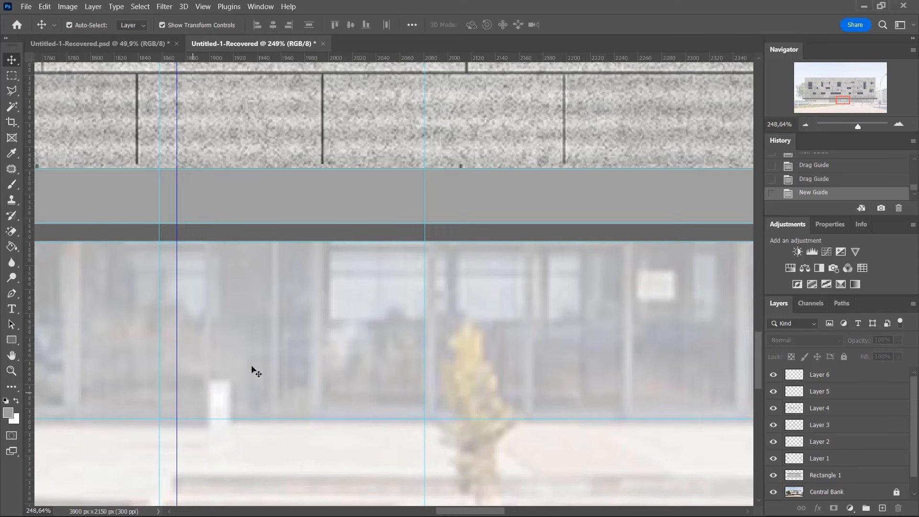
pyautogui.moveTo(33, 324); pyautogui.dragTo(407, 386)
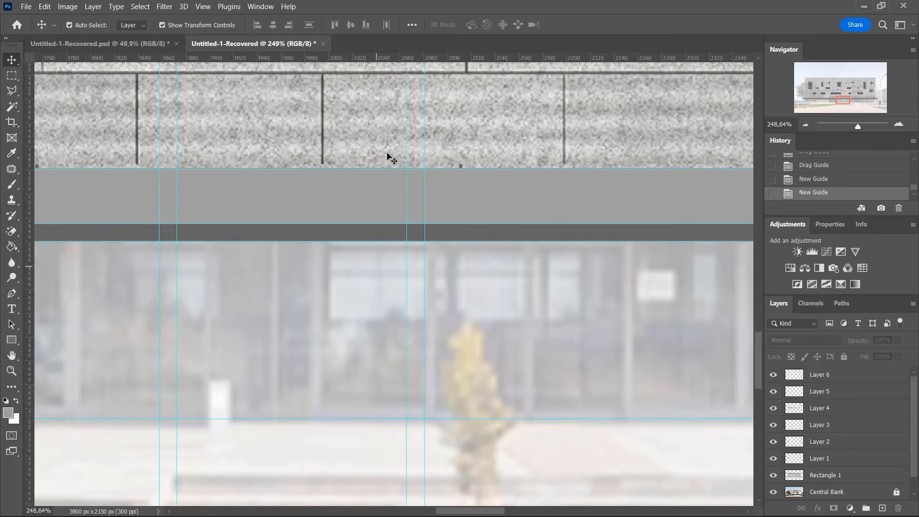
# Add a horizontal guide just below the slab's underside and two inner vertical guides at about 1879 px and 2058 px for the entrance.
pyautogui.moveTo(389, 58); pyautogui.dragTo(406, 257)
pyautogui.moveTo(34, 315); pyautogui.dragTo(184, 344)
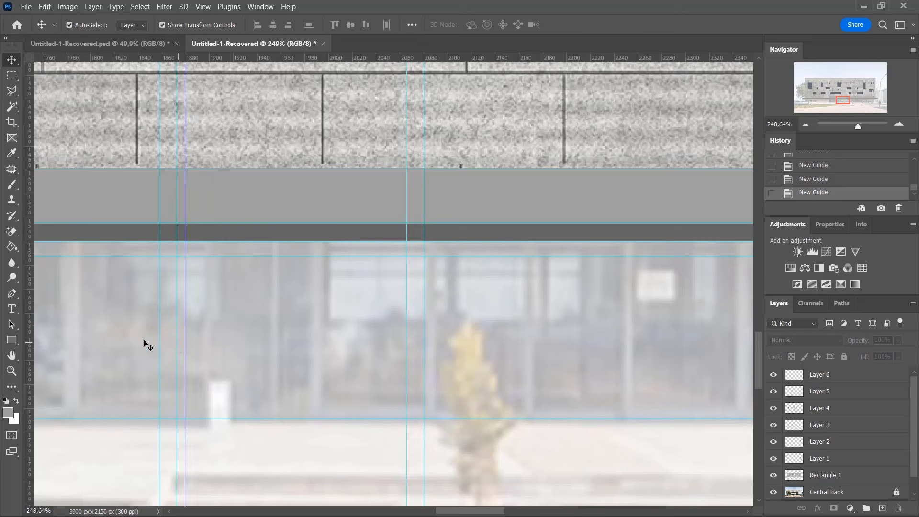
pyautogui.moveTo(30, 334); pyautogui.dragTo(398, 353)
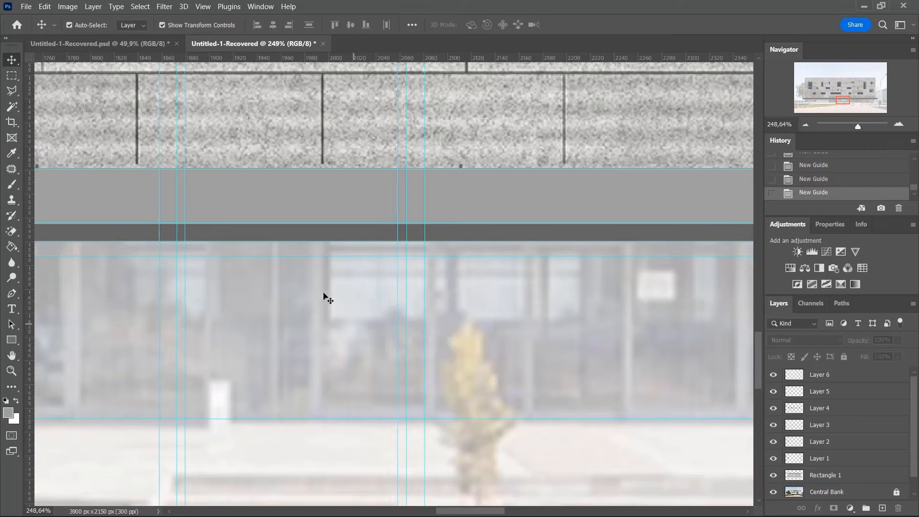
# On a new layer, select the entrance portal's outline between the outer guides and subtract the opening from the selection.
pyautogui.click(9, 77)
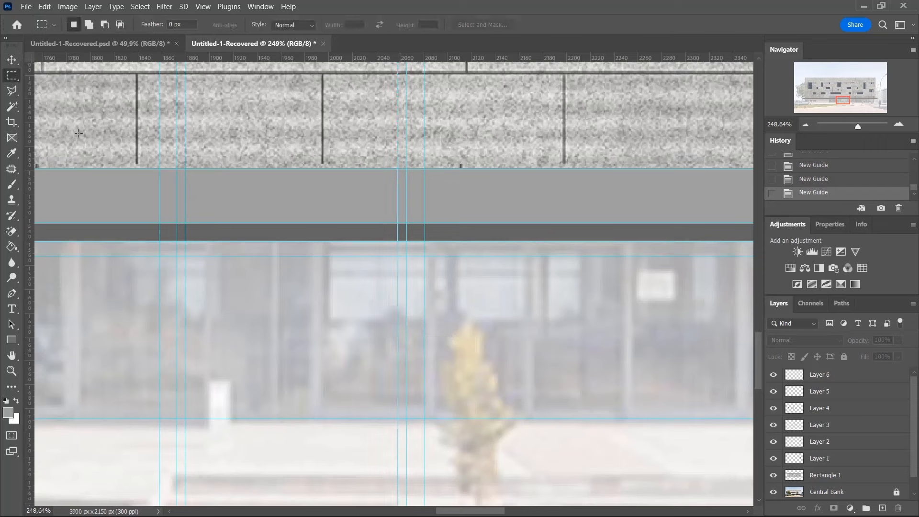
pyautogui.moveTo(160, 223); pyautogui.dragTo(424, 418)
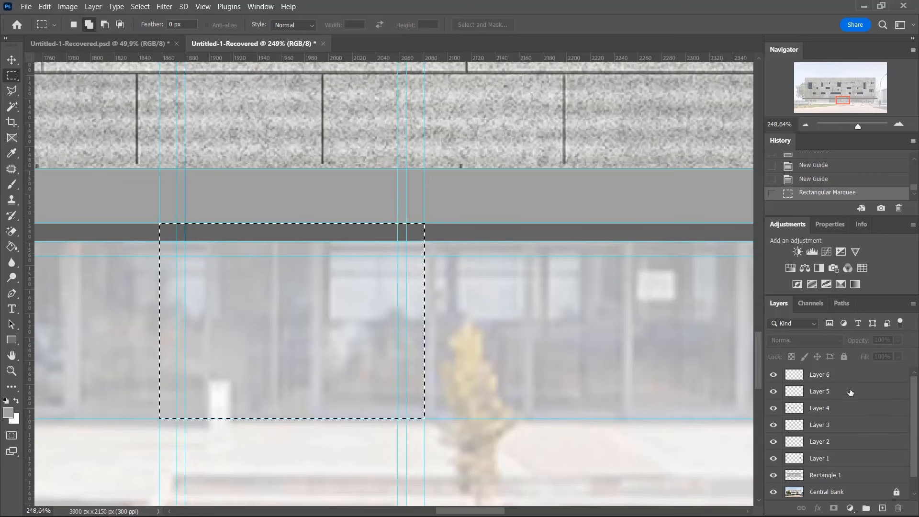
pyautogui.click(882, 508)
pyautogui.moveTo(177, 242); pyautogui.dragTo(407, 420)
pyautogui.click(105, 25)
# Fill the portal frame selection with a light grey and deselect it.
pyautogui.click(8, 412)
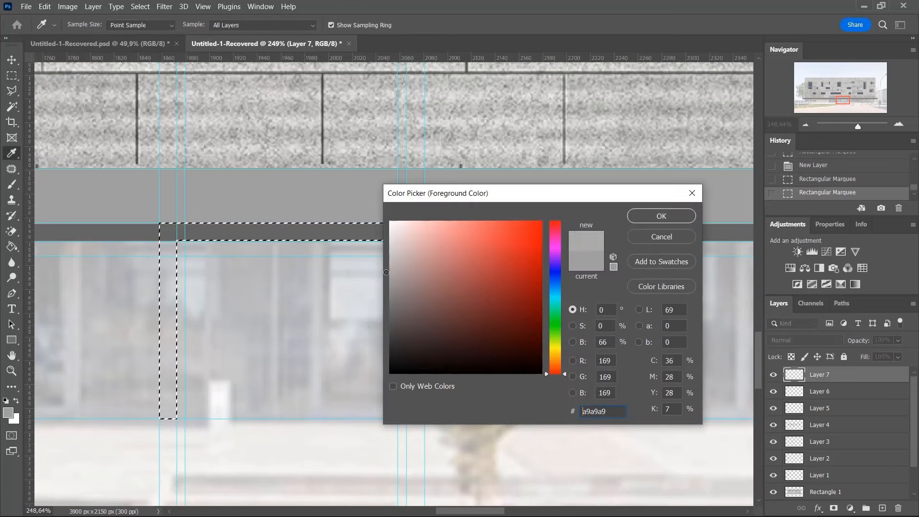
pyautogui.click(661, 215)
pyautogui.press('g')
pyautogui.click(206, 233)
pyautogui.click(8, 412)
pyautogui.click(391, 244)
pyautogui.click(661, 216)
pyautogui.click(206, 233)
pyautogui.hotkey('ctrl', 'd')
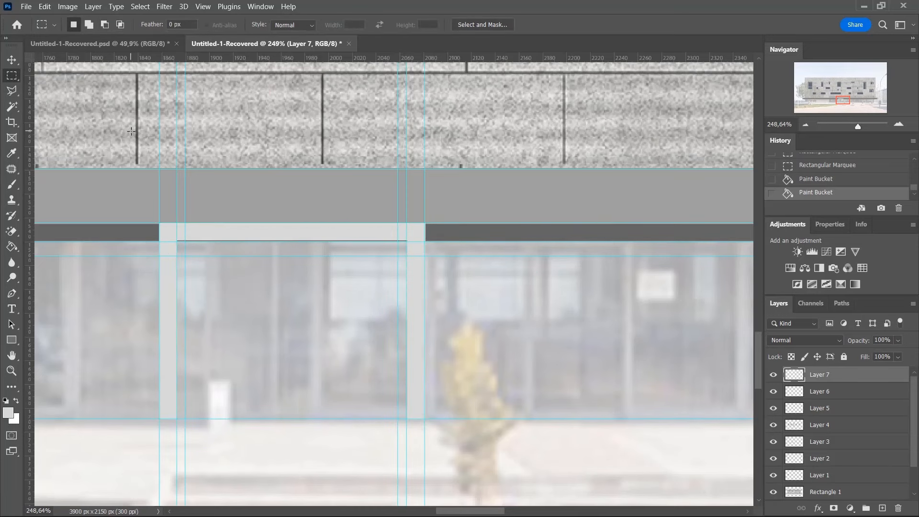
# On a new layer, outline the portal's left inner reveal with the Polygonal Lasso, with a slanted upper end.
pyautogui.press('l')
pyautogui.click(177, 419)
pyautogui.click(177, 243)
pyautogui.click(185, 256)
pyautogui.click(185, 418)
pyautogui.click(177, 419)
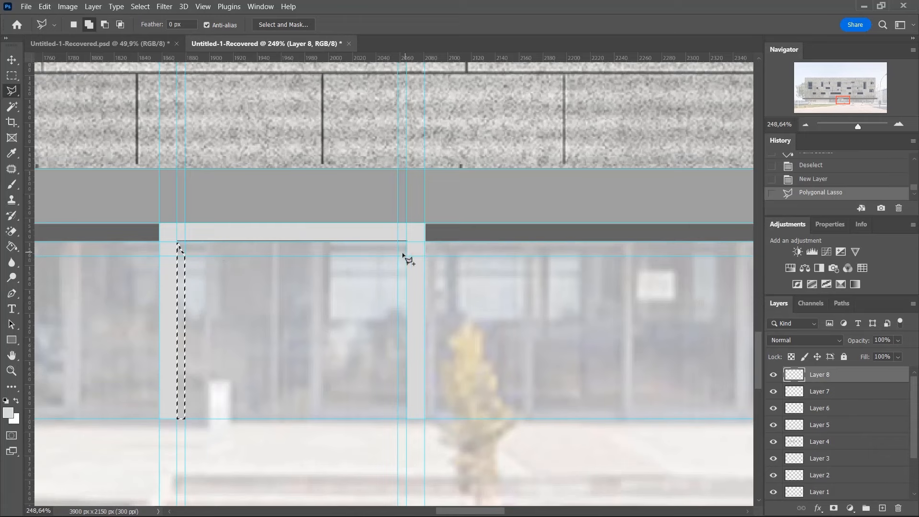
# Add the portal's right inner reveal to the selection and fill both reveals with the slab's mid grey.
pyautogui.click(399, 255)
pyautogui.click(407, 242)
pyautogui.click(407, 419)
pyautogui.keyDown('alt'); pyautogui.click(120, 190); pyautogui.keyUp('alt')
pyautogui.click(181, 257)
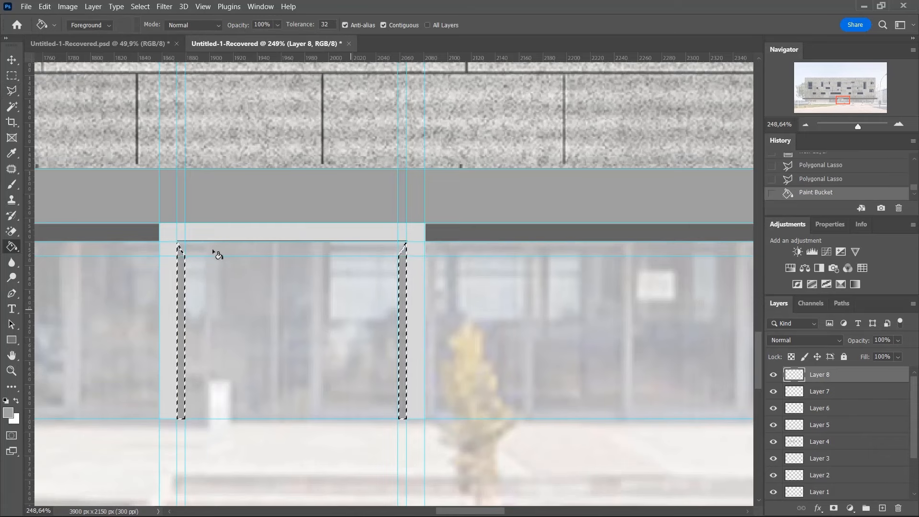
pyautogui.hotkey('ctrl', 'd')
# Outline the soffit between the portal's two reveals and fill it with the dark grey of the slab's underside.
pyautogui.press('l')
pyautogui.click(184, 250)
pyautogui.press('g')
pyautogui.keyDown('alt'); pyautogui.click(131, 227); pyautogui.keyUp('alt')
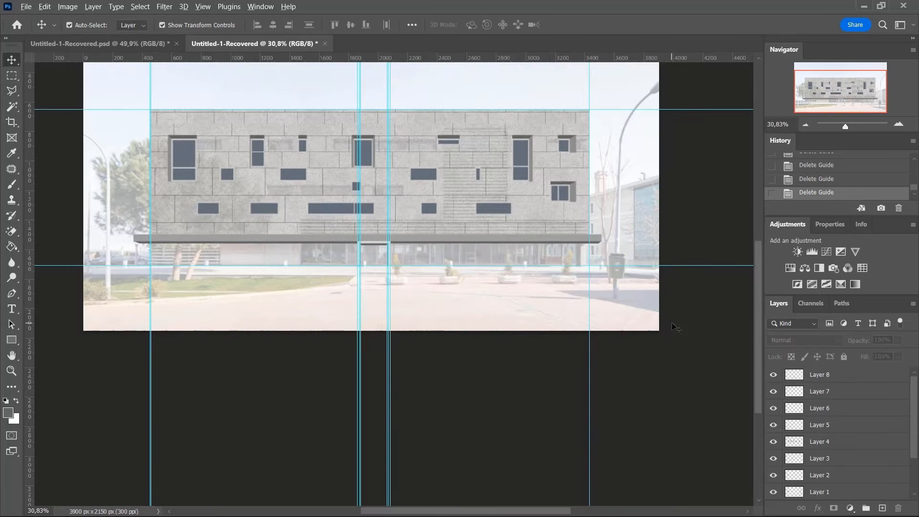
# Move the vertical guide at the facade's right end inward to about 3400 px.
pyautogui.scroll(1, 675, 328)
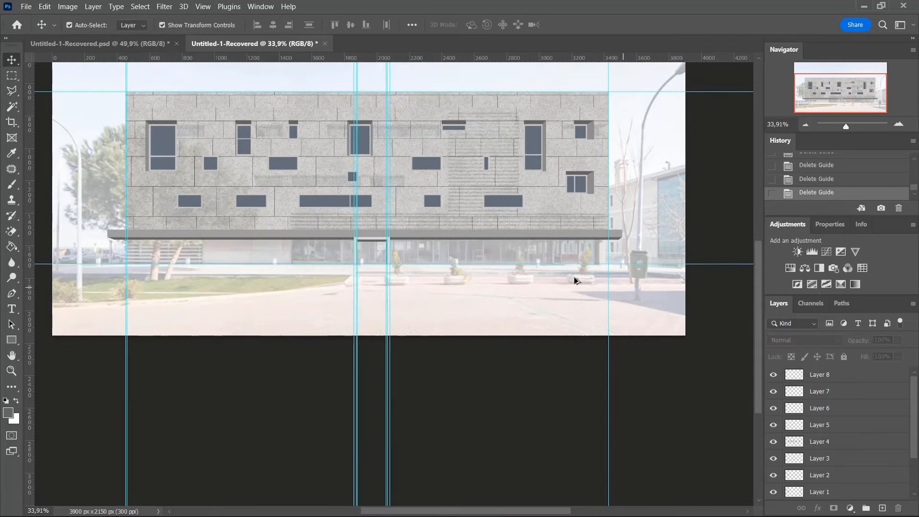
pyautogui.scroll(14, 622, 252)
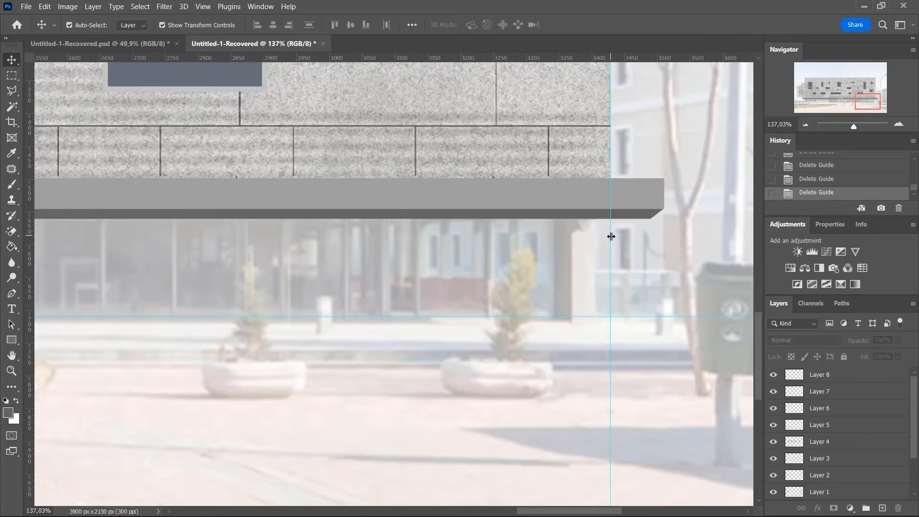
pyautogui.moveTo(610, 236); pyautogui.dragTo(593, 254)
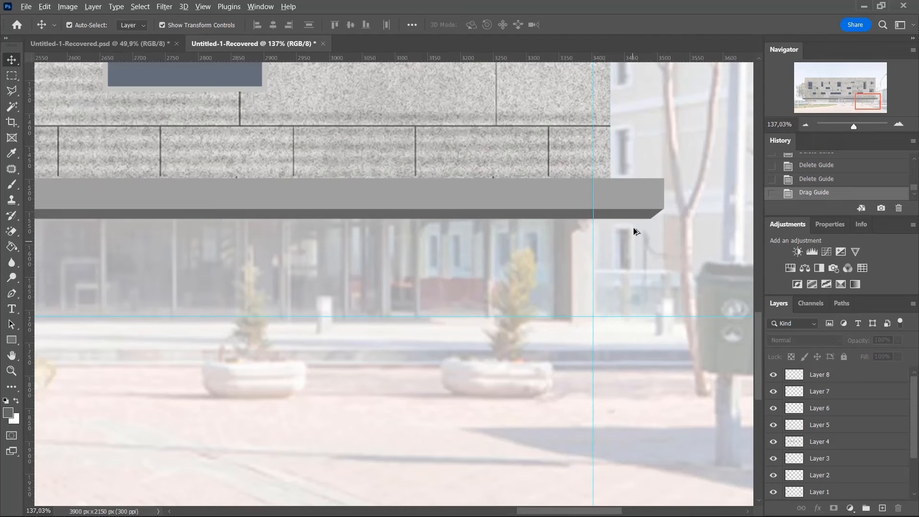
pyautogui.scroll(-14, 622, 245)
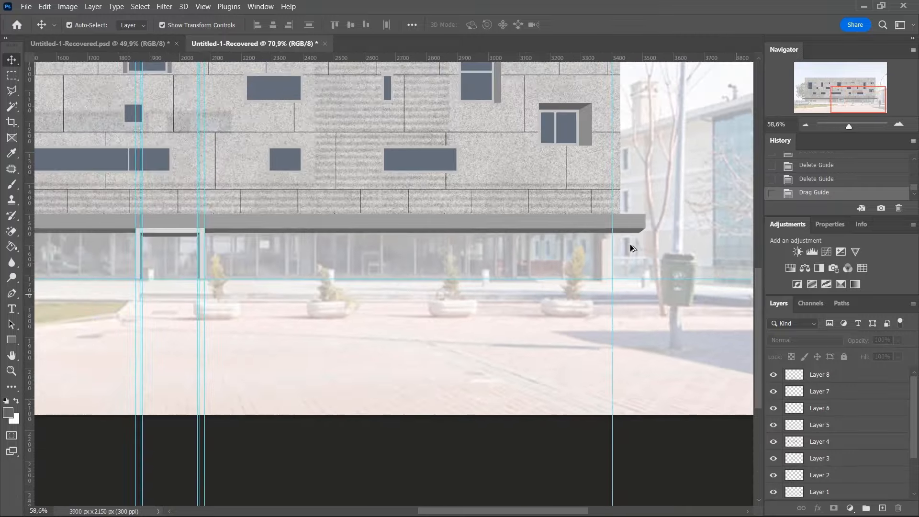
pyautogui.scroll(11, 279, 245)
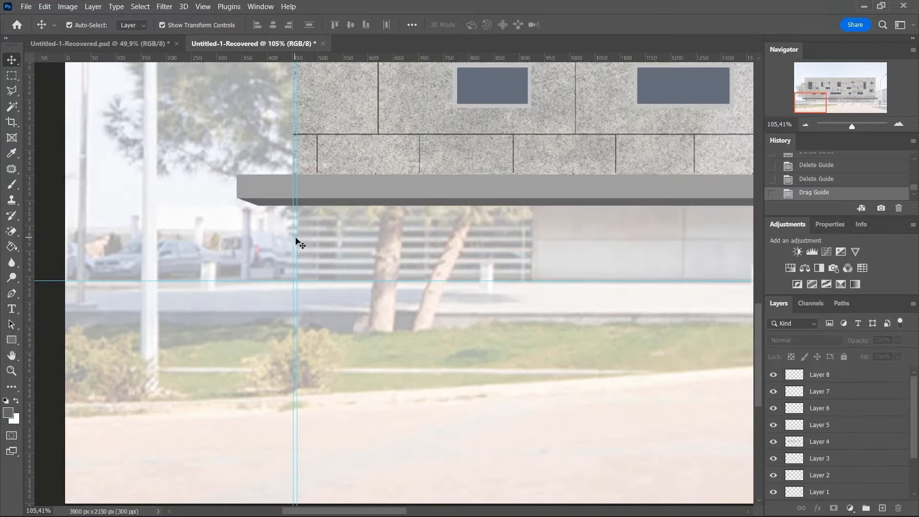
pyautogui.scroll(-7, 296, 240)
pyautogui.scroll(-1, 545, 240)
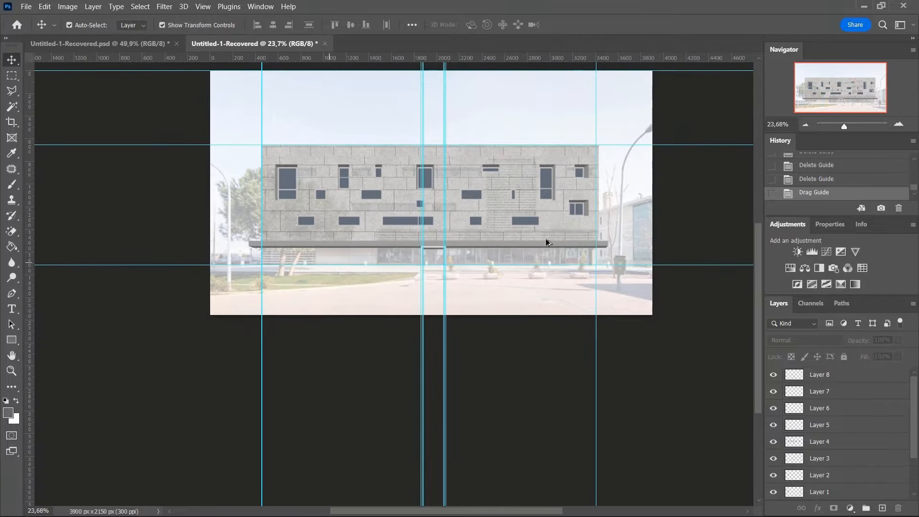
# Add a vertical guide just inside the right-end guide, plus horizontal guides at the slab's underside and slightly below it.
pyautogui.scroll(10, 546, 240)
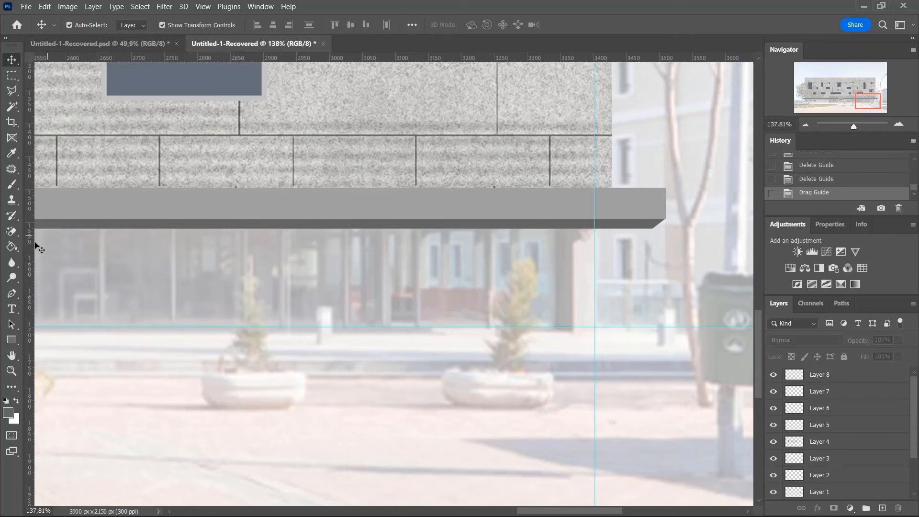
pyautogui.moveTo(264, 262); pyautogui.dragTo(586, 345)
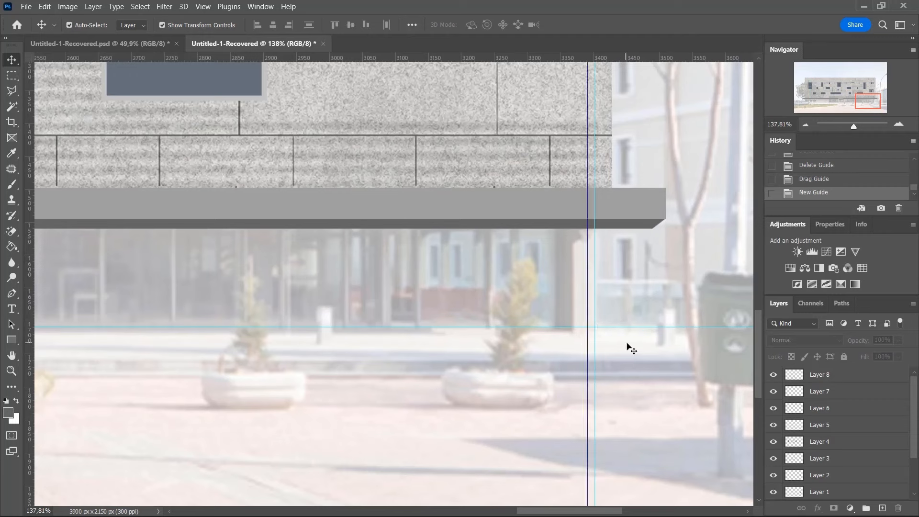
pyautogui.moveTo(565, 66); pyautogui.dragTo(605, 245)
pyautogui.scroll(5, 618, 253)
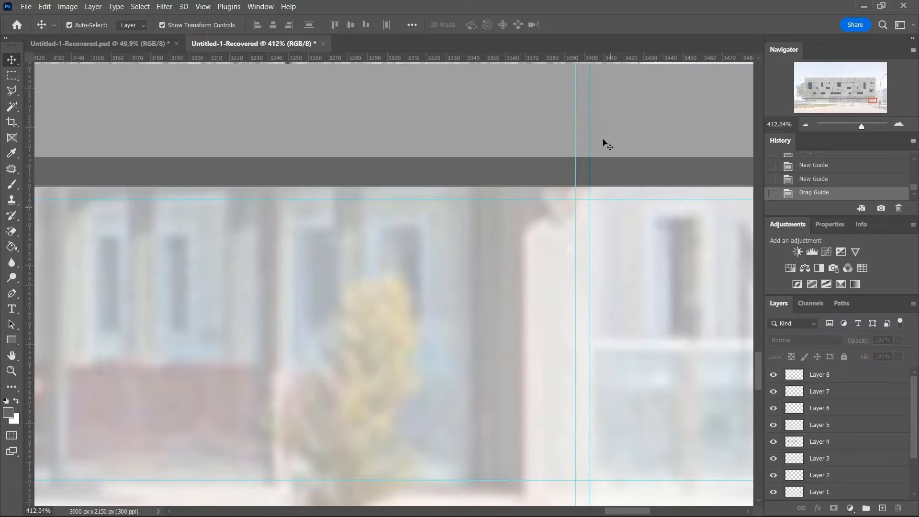
pyautogui.moveTo(598, 66); pyautogui.dragTo(568, 186)
pyautogui.scroll(-6, 553, 62)
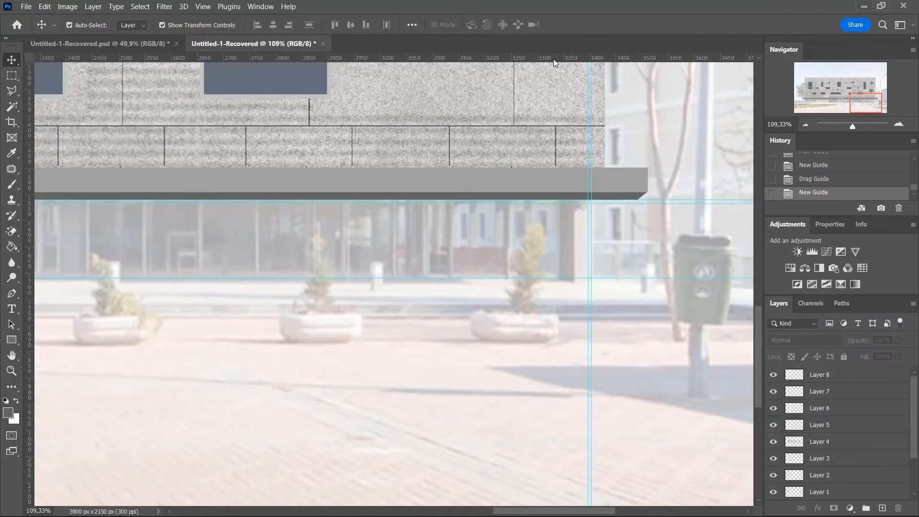
# Add a horizontal guide just above the ground-floor base guide and fine-tune the guides at both ends of the facade.
pyautogui.moveTo(596, 274); pyautogui.dragTo(596, 274)
pyautogui.scroll(-5, 596, 275)
pyautogui.scroll(10, 91, 279)
pyautogui.moveTo(207, 342); pyautogui.dragTo(211, 340)
pyautogui.scroll(-7, 210, 338)
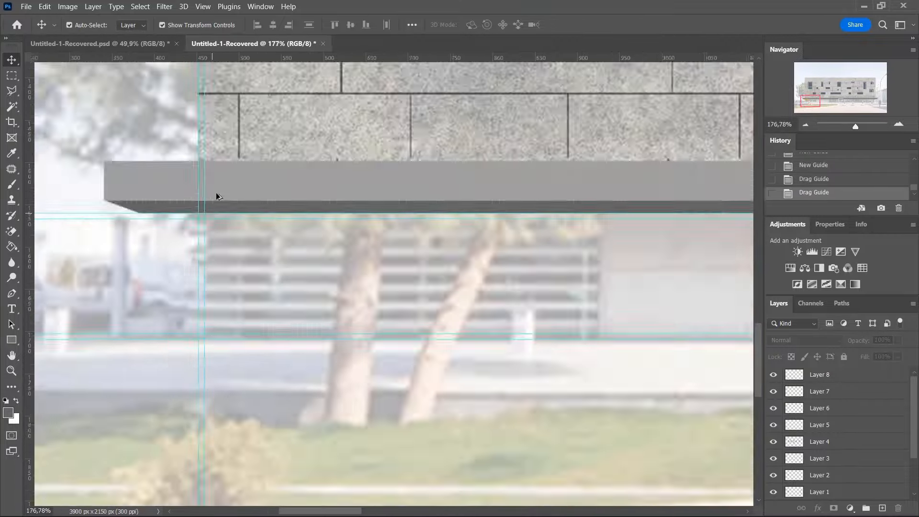
pyautogui.scroll(6, 206, 210)
pyautogui.moveTo(174, 225); pyautogui.dragTo(174, 218)
pyautogui.scroll(-9, 174, 218)
pyautogui.scroll(4, 620, 254)
pyautogui.scroll(8, 712, 211)
pyautogui.moveTo(701, 236); pyautogui.dragTo(699, 234)
pyautogui.scroll(-10, 700, 227)
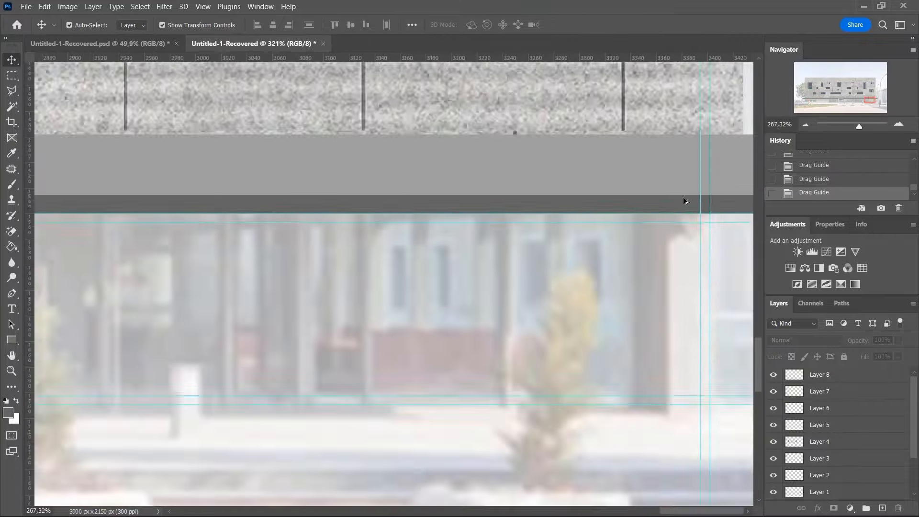
# Select the full-width ground-floor rectangle between the outer guides and subtract its interior to leave a thin frame border.
pyautogui.click(11, 75)
pyautogui.scroll(2, 79, 203)
pyautogui.scroll(7, 113, 206)
pyautogui.moveTo(124, 195); pyautogui.dragTo(587, 332)
pyautogui.click(105, 25)
pyautogui.moveTo(580, 202)
pyautogui.mouseDown()
pyautogui.moveTo(525, 227)
pyautogui.moveTo(10, 328)
pyautogui.moveTo(1, 319)
pyautogui.moveTo(193, 327)
pyautogui.mouseUp()
pyautogui.scroll(-8, 193, 325)
# Fill the ground-floor frame selection on a new layer with a sampled light grey and deselect it.
pyautogui.scroll(3, 319, 188)
pyautogui.click(12, 247)
pyautogui.keyDown('alt'); pyautogui.click(343, 192); pyautogui.keyUp('alt')
pyautogui.scroll(3, 330, 316)
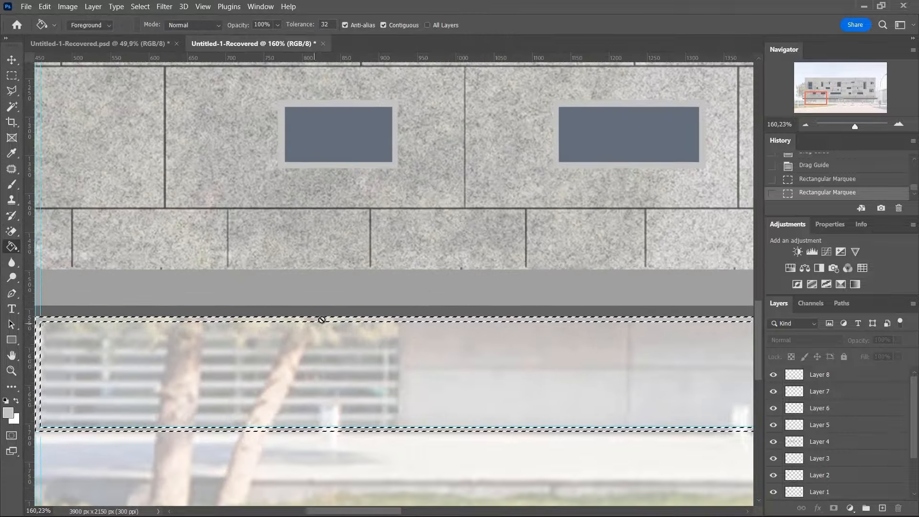
pyautogui.click(882, 508)
pyautogui.click(686, 319)
pyautogui.scroll(-5, 685, 322)
pyautogui.click(11, 76)
pyautogui.hotkey('ctrl', 'd')
# Hide the Central Bank reference photo layer.
pyautogui.scroll(-6, 390, 286)
pyautogui.scroll(-5, 824, 443)
pyautogui.click(774, 475)
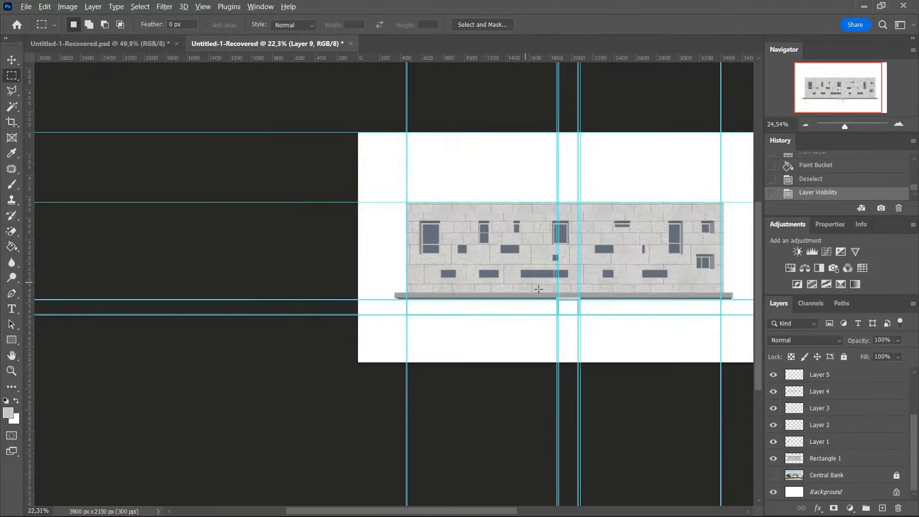
# Move the ground-floor frame layer, Layer 9, below Layer 5 in the stack so it lies behind the entrance portal.
pyautogui.scroll(5, 689, 302)
pyautogui.press('v')
pyautogui.scroll(3, 425, 321)
pyautogui.scroll(3, 252, 326)
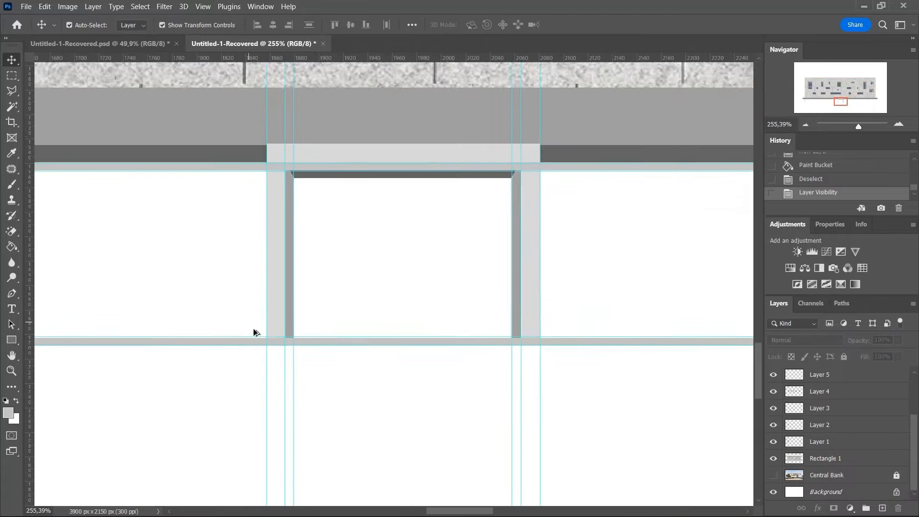
pyautogui.click(287, 326)
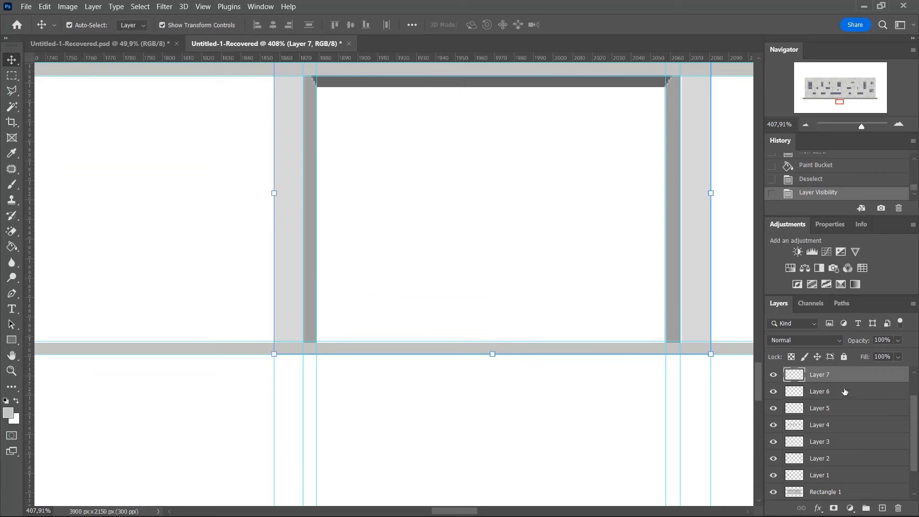
pyautogui.click(731, 353)
pyautogui.moveTo(834, 377); pyautogui.dragTo(833, 409)
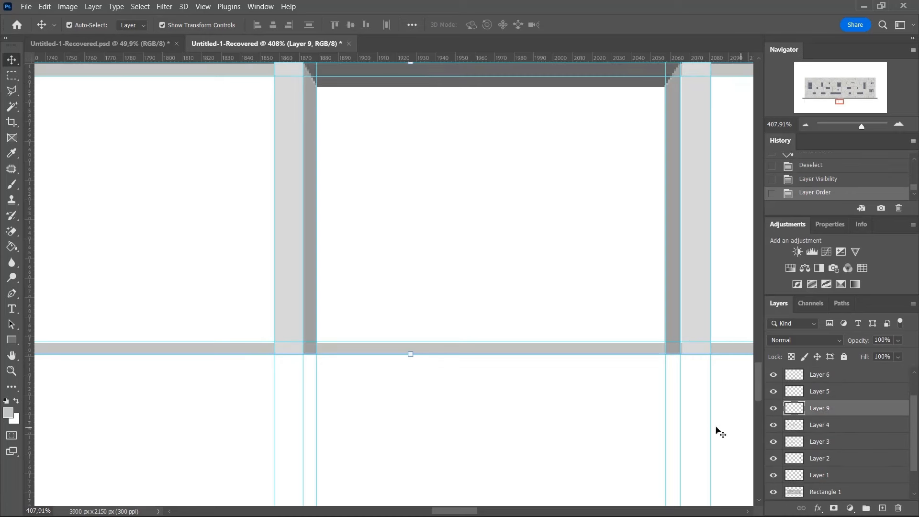
pyautogui.click(649, 412)
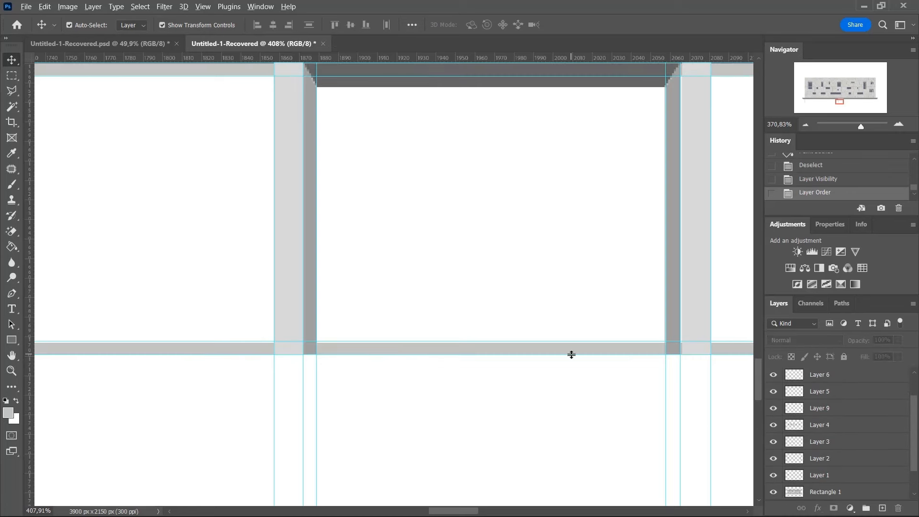
# Add guides for the door frame just inside both side reveals and below the soffit, and align them to the portal opening.
pyautogui.scroll(-4, 571, 354)
pyautogui.scroll(4, 544, 338)
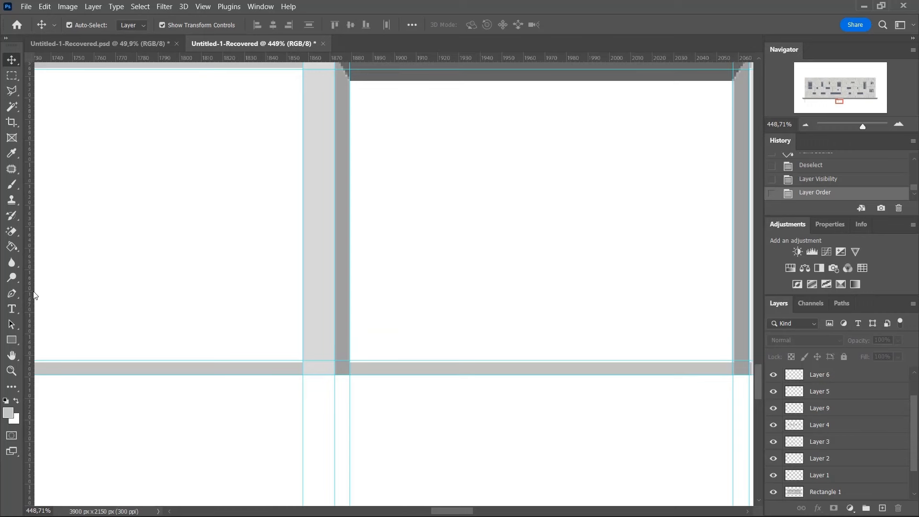
pyautogui.moveTo(196, 307); pyautogui.dragTo(363, 344)
pyautogui.moveTo(468, 61); pyautogui.dragTo(477, 93)
pyautogui.scroll(-3, 171, 164)
pyautogui.moveTo(29, 192); pyautogui.dragTo(528, 281)
pyautogui.scroll(5, 529, 297)
pyautogui.click(529, 298)
pyautogui.moveTo(526, 373); pyautogui.dragTo(528, 374)
pyautogui.scroll(-5, 516, 391)
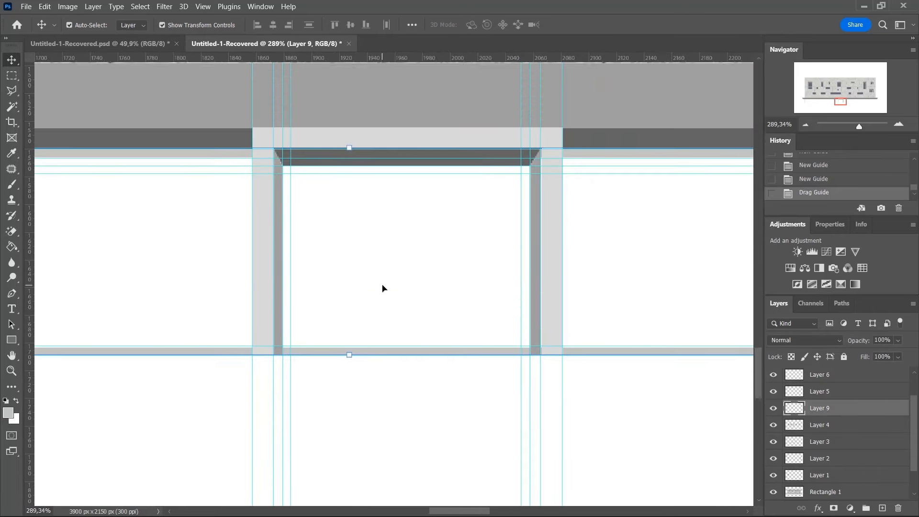
# On Layer 9, select the door frame border between the guides inside the portal, fill it light grey, and deselect.
pyautogui.scroll(1, 382, 288)
pyautogui.press('m')
pyautogui.moveTo(260, 141); pyautogui.dragTo(561, 370)
pyautogui.moveTo(271, 149); pyautogui.dragTo(551, 361)
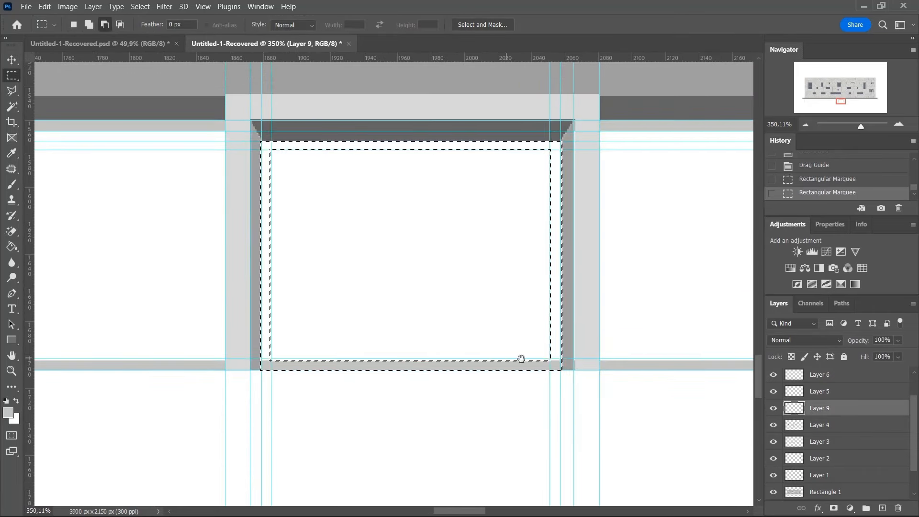
pyautogui.press('g')
pyautogui.click(268, 231)
pyautogui.press('m')
pyautogui.hotkey('ctrl', 'd')
pyautogui.scroll(-5, 489, 238)
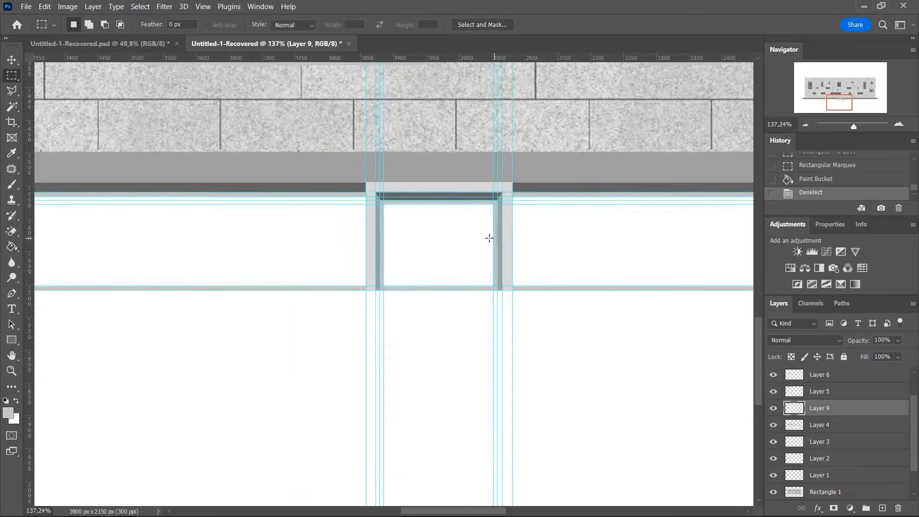
# Add two closely spaced vertical guides at the middle of the entrance opening.
pyautogui.scroll(7, 456, 236)
pyautogui.moveTo(29, 268); pyautogui.dragTo(429, 349)
pyautogui.moveTo(30, 306); pyautogui.dragTo(422, 333)
pyautogui.scroll(5, 433, 249)
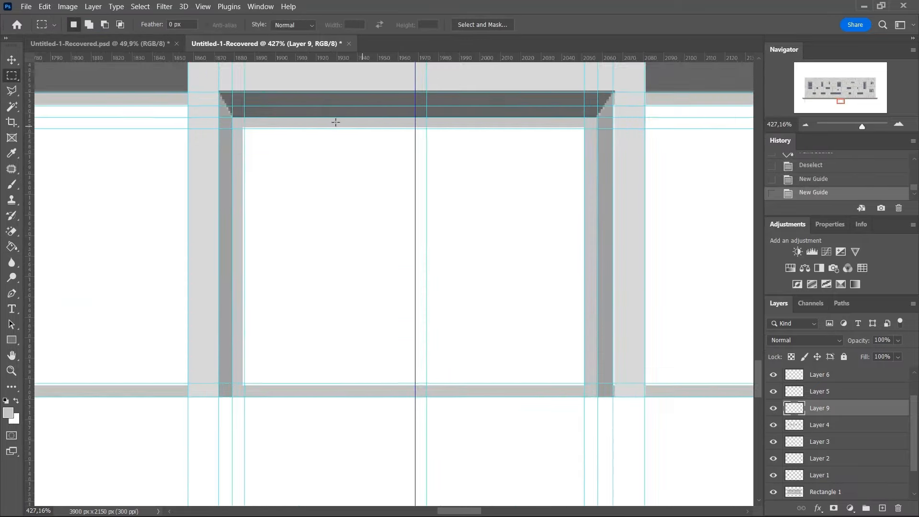
# Select the narrow strip between the two central guides within the door frame and fill it light grey as the door's centre mullion.
pyautogui.moveTo(423, 174); pyautogui.dragTo(426, 397)
pyautogui.scroll(15, 426, 392)
pyautogui.hotkey('ctrl', 'd')
pyautogui.moveTo(370, 306)
pyautogui.mouseDown()
pyautogui.moveTo(441, 417)
pyautogui.moveTo(389, 13)
pyautogui.moveTo(379, 193)
pyautogui.mouseUp()
pyautogui.hotkey('ctrl', 'd')
pyautogui.scroll(-15, 382, 208)
pyautogui.press('g')
pyautogui.click(415, 363)
pyautogui.press('m')
pyautogui.hotkey('ctrl', 'd')
pyautogui.scroll(-6, 379, 244)
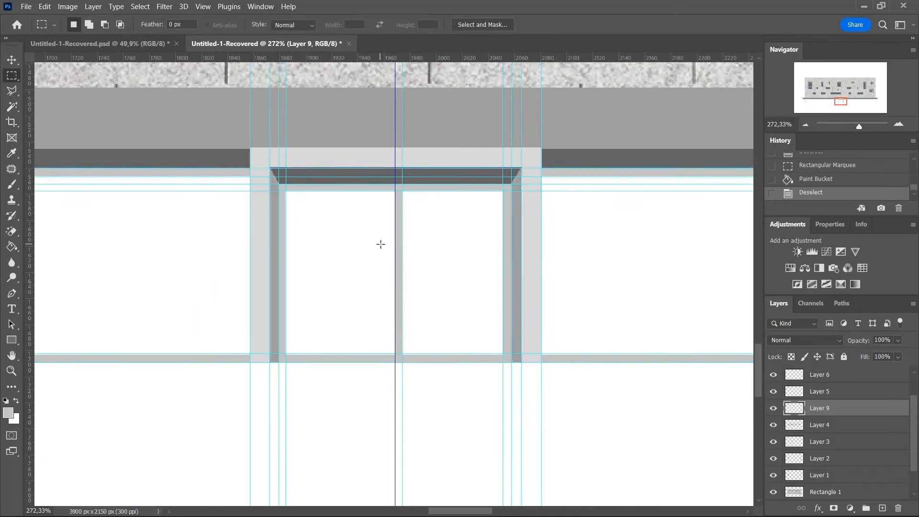
# Delete the horizontal guides used for the upper part of the door frame.
pyautogui.press('v')
pyautogui.scroll(-7, 422, 324)
pyautogui.moveTo(328, 257); pyautogui.dragTo(328, 57)
pyautogui.scroll(1, 327, 251)
pyautogui.moveTo(328, 254); pyautogui.dragTo(326, 56)
pyautogui.scroll(-17, 441, 281)
pyautogui.scroll(3, 511, 286)
pyautogui.scroll(2, 156, 345)
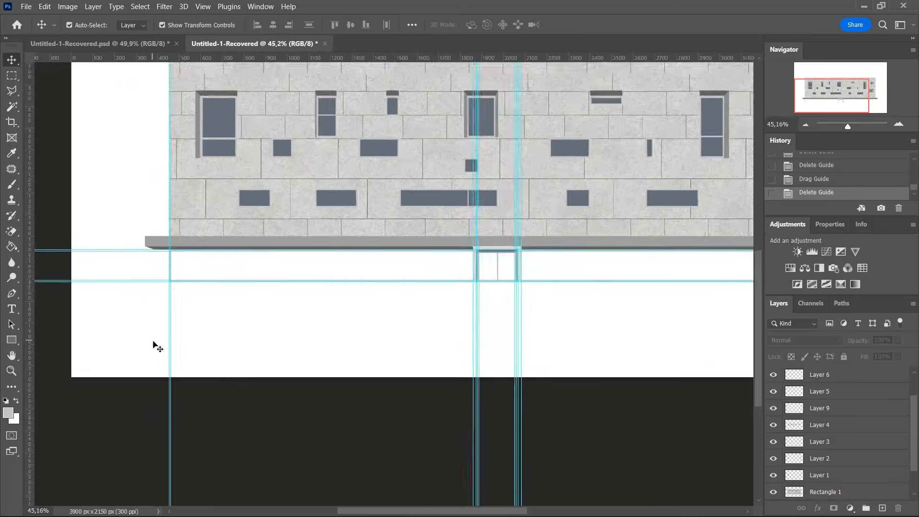
pyautogui.scroll(5, 174, 257)
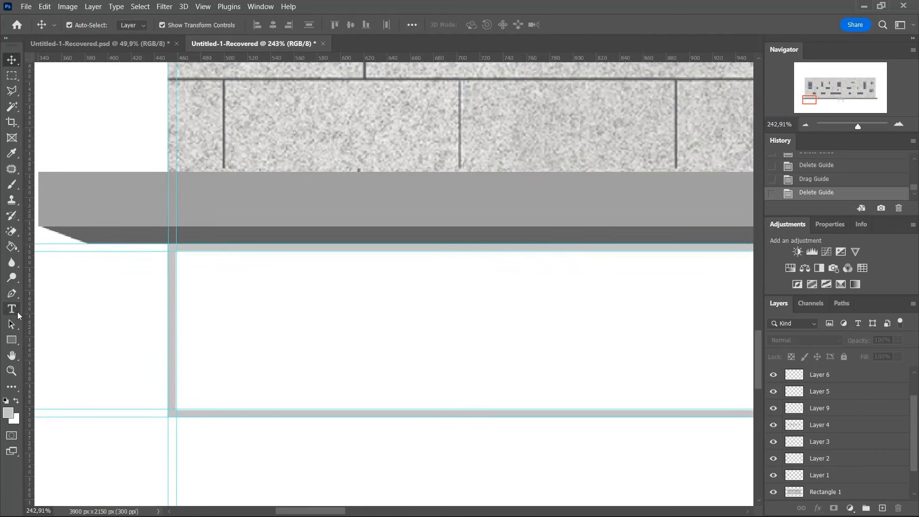
# On a new layer, fill the narrow vertical strip between the guides at the ground-floor frame's left edge light grey and deselect.
pyautogui.click(18, 79)
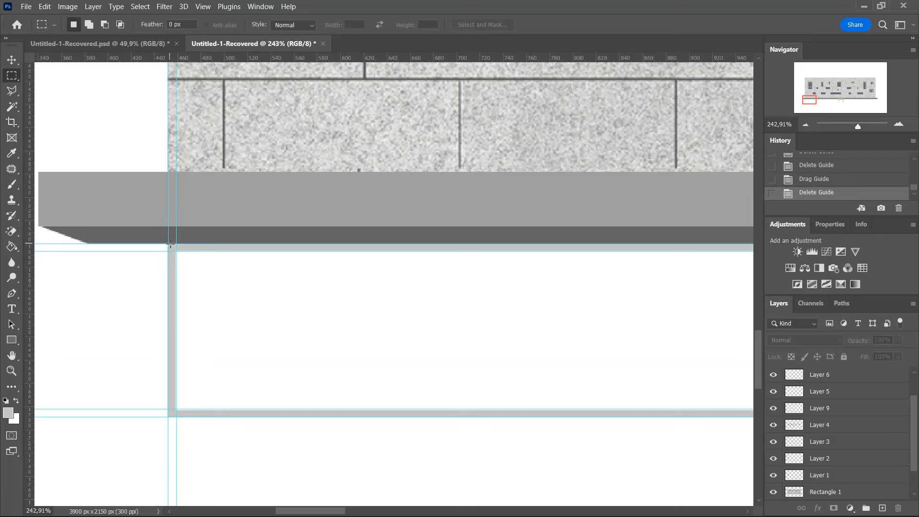
pyautogui.moveTo(177, 277); pyautogui.dragTo(172, 410)
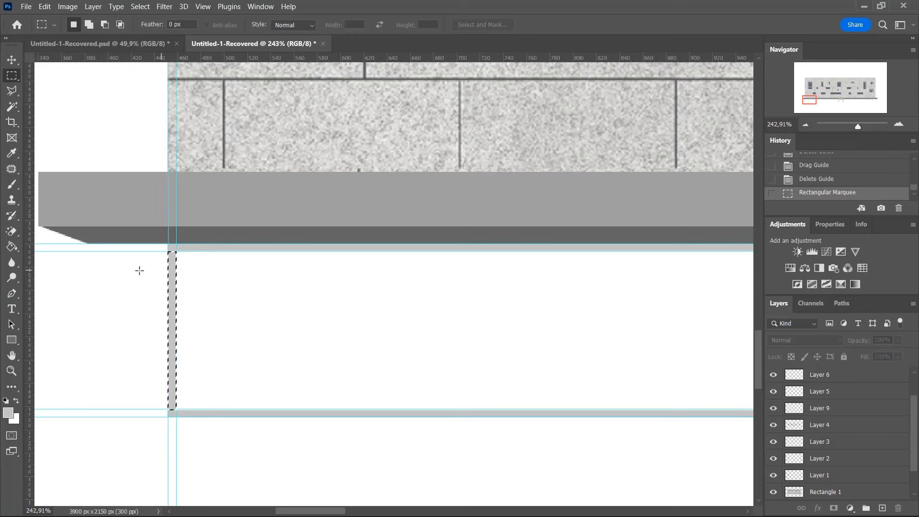
pyautogui.click(881, 508)
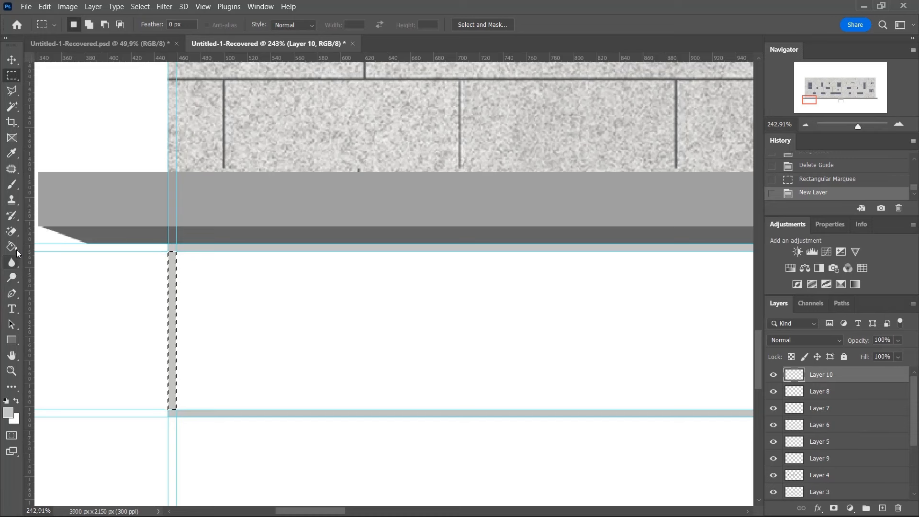
pyautogui.click(13, 247)
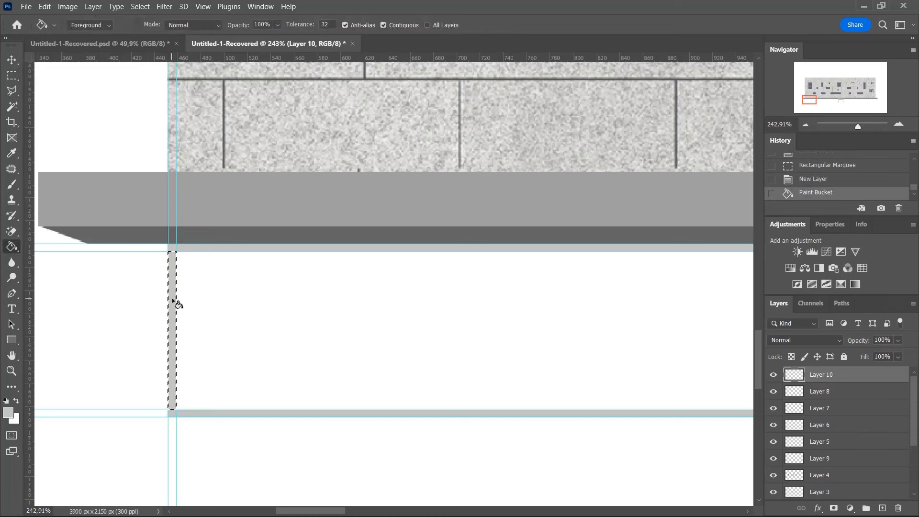
pyautogui.click(14, 78)
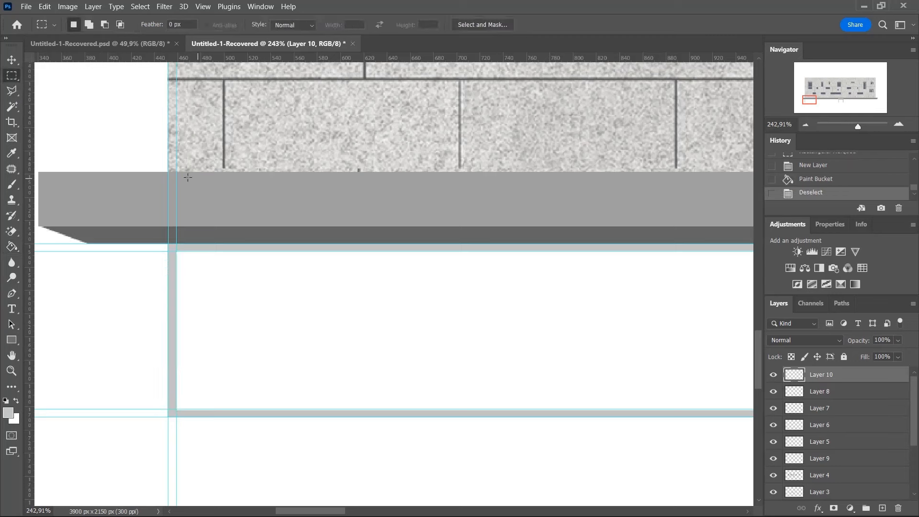
# Move the grey strip into the glazing and duplicate it twice to form three evenly spaced vertical bars near the left edge.
pyautogui.click(15, 58)
pyautogui.moveTo(173, 296); pyautogui.dragTo(274, 330)
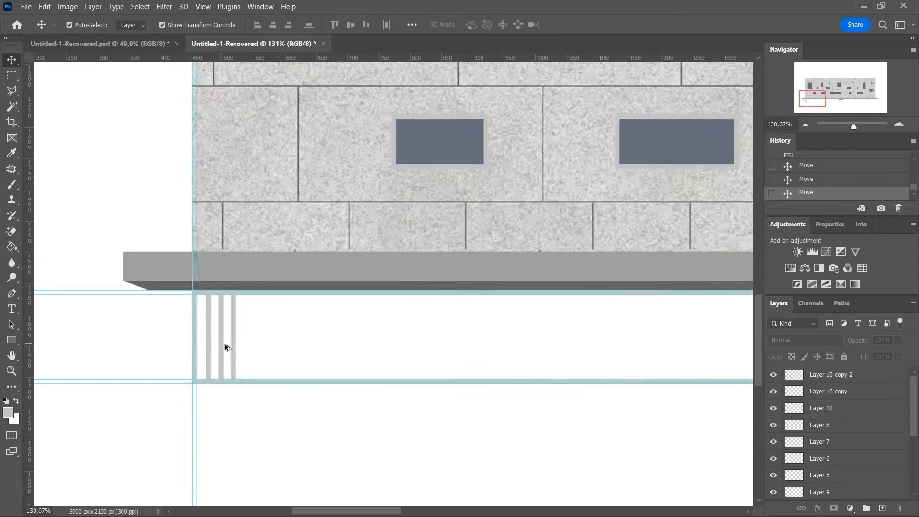
pyautogui.scroll(-5, 225, 344)
pyautogui.scroll(-2, 230, 338)
pyautogui.scroll(2, 328, 361)
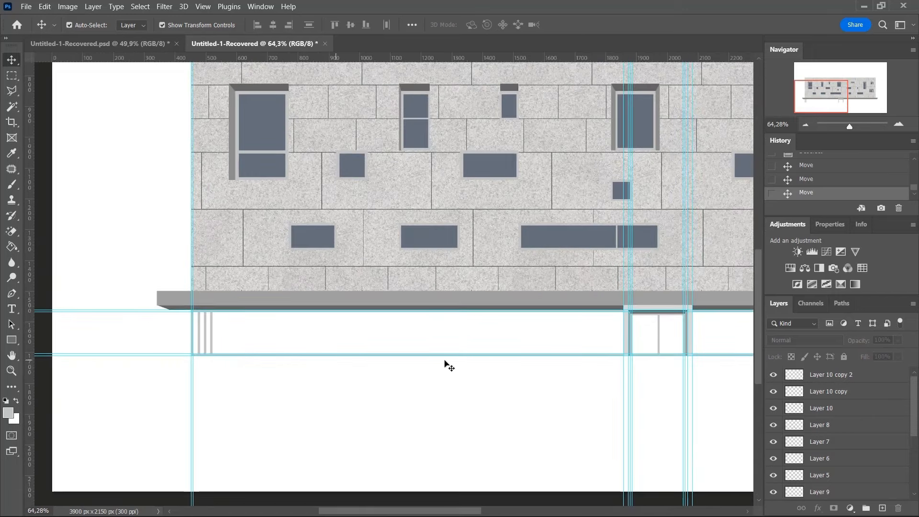
# Group the three vertical bar layers.
pyautogui.click(866, 375)
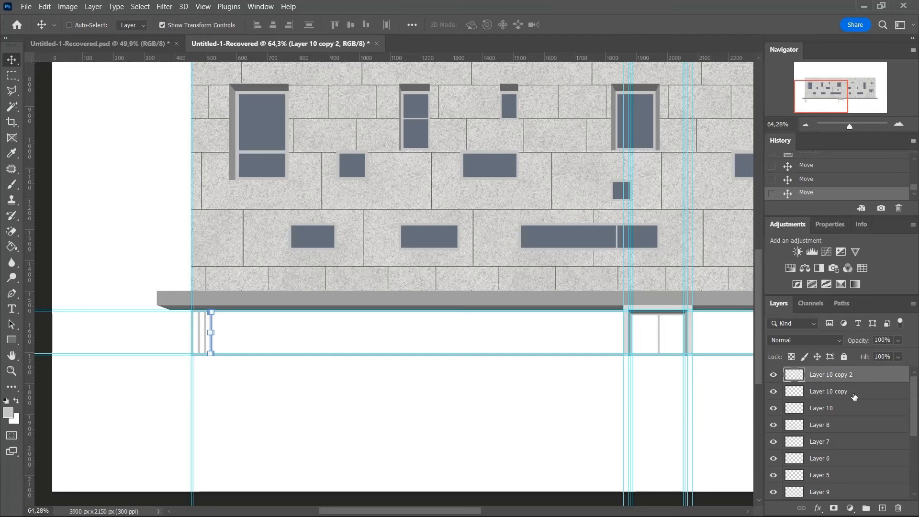
pyautogui.keyDown('shift'); pyautogui.click(855, 393); pyautogui.keyUp('shift')
pyautogui.keyDown('shift'); pyautogui.click(852, 409); pyautogui.keyUp('shift')
pyautogui.hotkey('ctrl', 'g')
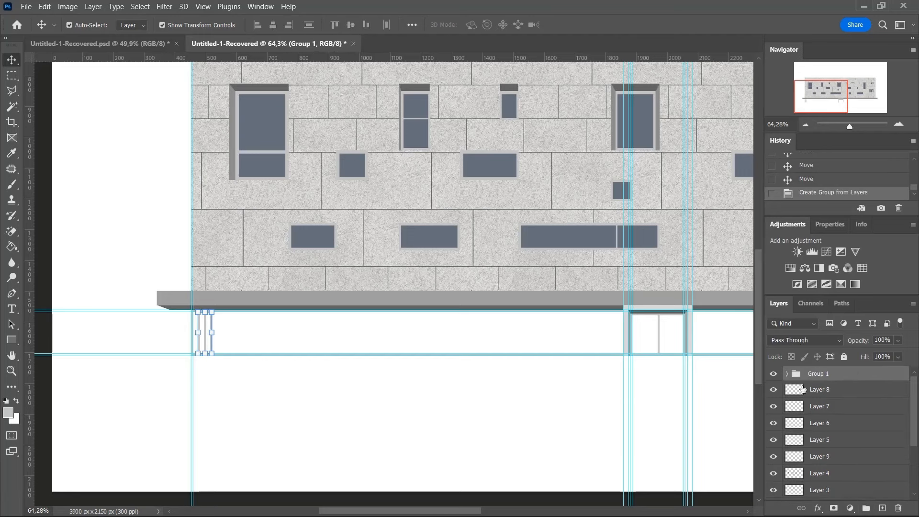
# Add three more copies of the bar within the group, continuing the even spacing to the right.
pyautogui.click(837, 423)
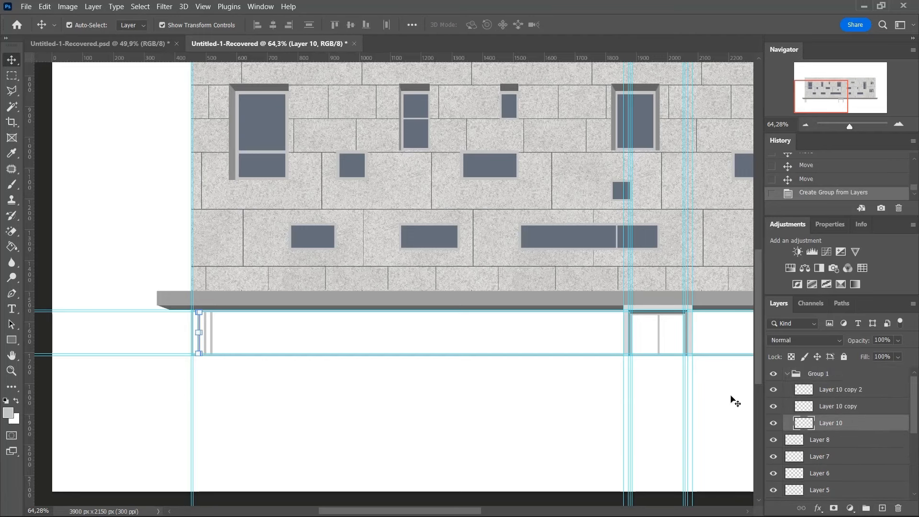
pyautogui.scroll(6, 218, 320)
pyautogui.click(186, 359)
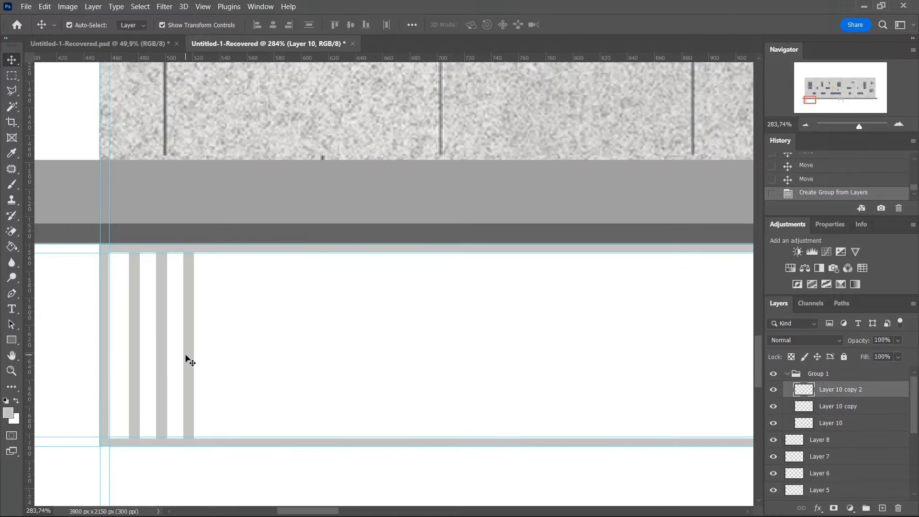
pyautogui.moveTo(191, 362); pyautogui.dragTo(267, 369)
pyautogui.click(329, 370)
pyautogui.scroll(-3, 215, 367)
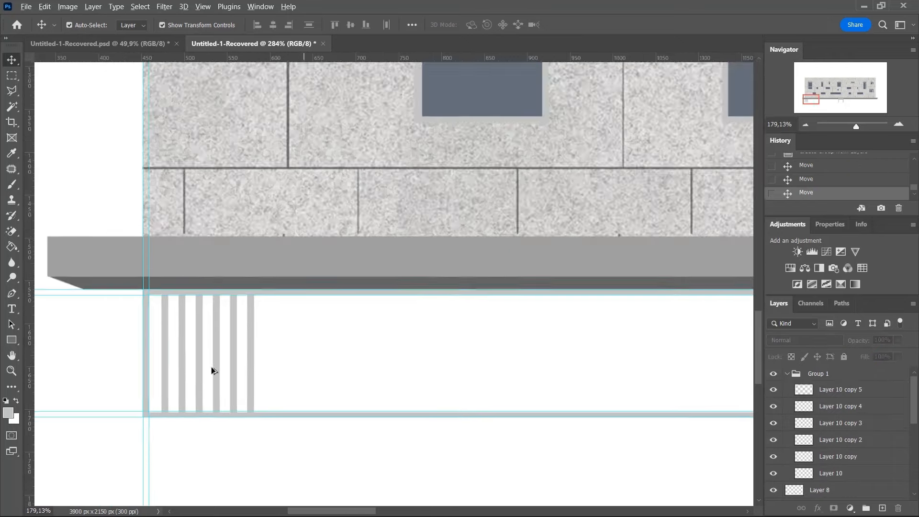
pyautogui.scroll(-1, 239, 367)
pyautogui.scroll(2, 265, 364)
# Select the neighbouring vertical bars as a set and place two copies of the set further right along the glazing.
pyautogui.click(238, 378)
pyautogui.scroll(3, 213, 392)
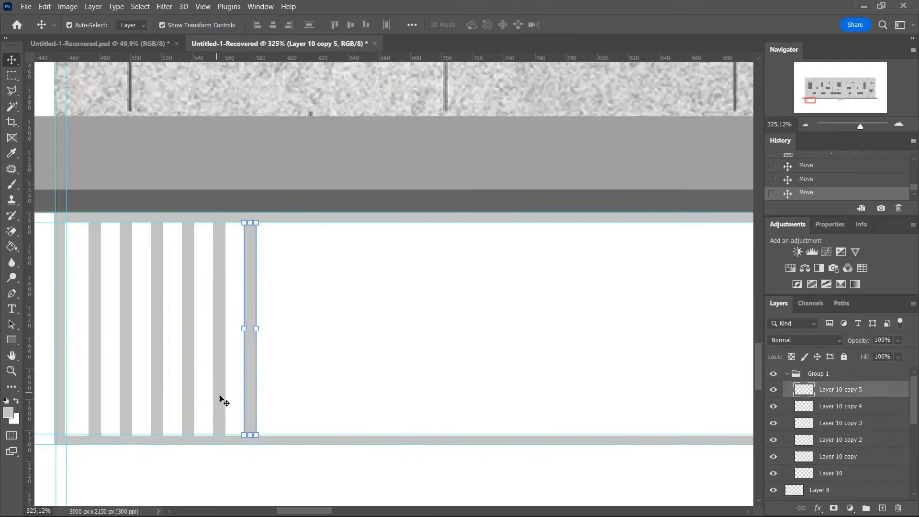
pyautogui.keyDown('shift'); pyautogui.click(221, 399); pyautogui.keyUp('shift')
pyautogui.keyDown('shift'); pyautogui.click(159, 401); pyautogui.keyUp('shift')
pyautogui.keyDown('shift'); pyautogui.click(127, 407); pyautogui.keyUp('shift')
pyautogui.keyDown('shift'); pyautogui.click(97, 415); pyautogui.keyUp('shift')
pyautogui.scroll(-3, 98, 414)
pyautogui.moveTo(158, 405); pyautogui.dragTo(334, 404)
pyautogui.moveTo(263, 404); pyautogui.dragTo(413, 404)
# Continue the bar rhythm toward the entrance with further copies of the bar sets, leaving irregular wider gaps between some of them.
pyautogui.scroll(3, 471, 426)
pyautogui.scroll(-3, 168, 384)
pyautogui.moveTo(265, 362); pyautogui.dragTo(515, 360)
pyautogui.scroll(-4, 273, 384)
pyautogui.scroll(4, 455, 375)
pyautogui.moveTo(231, 364); pyautogui.dragTo(383, 364)
pyautogui.moveTo(381, 381); pyautogui.dragTo(527, 381)
pyautogui.scroll(-5, 495, 374)
pyautogui.scroll(4, 364, 354)
pyautogui.scroll(-4, 330, 320)
pyautogui.scroll(3, 574, 323)
# Copy another set of bars toward the entrance portal and align its bars within the frame.
pyautogui.moveTo(254, 321); pyautogui.dragTo(556, 318)
pyautogui.scroll(3, 527, 340)
pyautogui.keyDown('shift'); pyautogui.click(524, 334); pyautogui.keyUp('shift')
pyautogui.keyDown('shift'); pyautogui.click(501, 334); pyautogui.keyUp('shift')
pyautogui.keyDown('shift'); pyautogui.click(478, 331); pyautogui.keyUp('shift')
pyautogui.scroll(5, 471, 192)
pyautogui.keyDown('shift'); pyautogui.click(429, 237); pyautogui.keyUp('shift')
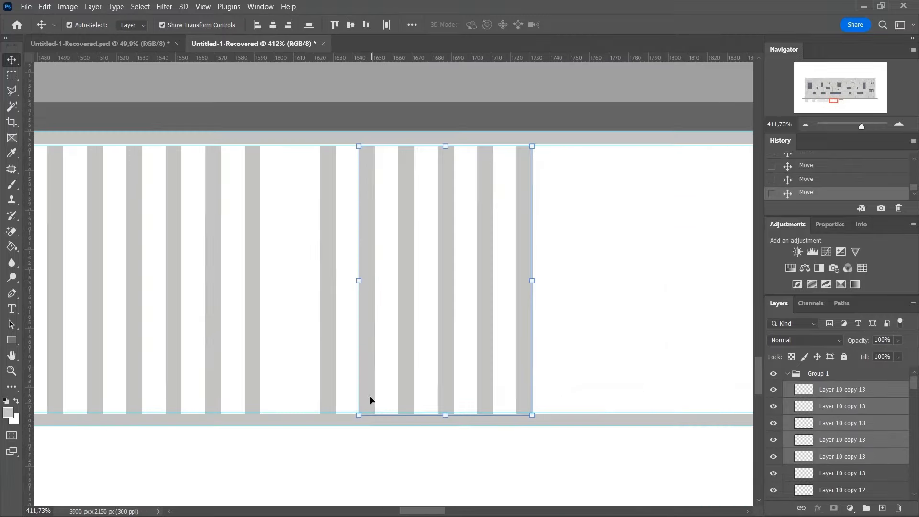
pyautogui.keyDown('shift'); pyautogui.click(332, 386); pyautogui.keyUp('shift')
pyautogui.moveTo(365, 138); pyautogui.dragTo(365, 135)
# Copy the last three bars 87 px to the right to fill the glazing just left of the entrance portal.
pyautogui.click(522, 272)
pyautogui.click(507, 275)
pyautogui.keyDown('shift'); pyautogui.click(469, 275); pyautogui.keyUp('shift')
pyautogui.keyDown('shift'); pyautogui.click(430, 275); pyautogui.keyUp('shift')
pyautogui.scroll(-3, 393, 287)
pyautogui.moveTo(422, 267); pyautogui.dragTo(518, 270)
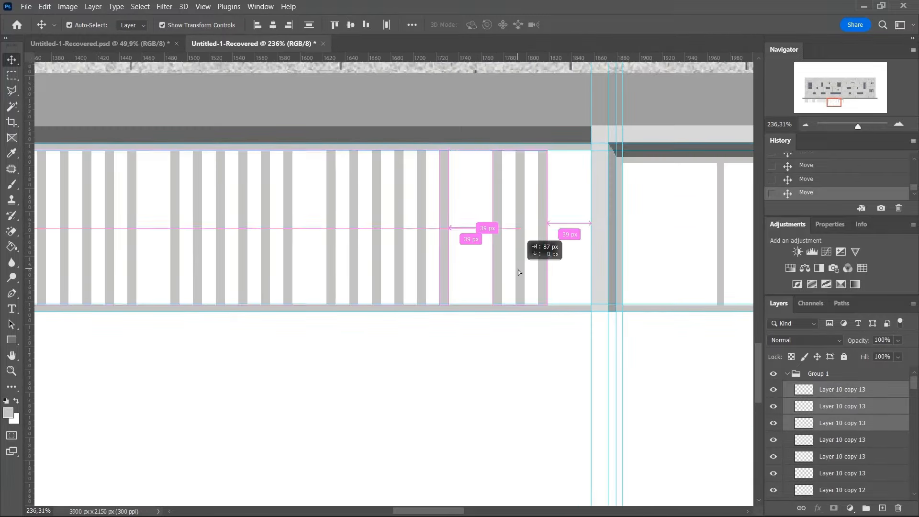
pyautogui.scroll(-4, 522, 259)
pyautogui.click(528, 224)
pyautogui.scroll(-7, 529, 249)
# Select a set of bars left of the entrance and copy it to the glazing just right of the portal.
pyautogui.click(861, 396)
pyautogui.scroll(6, 433, 268)
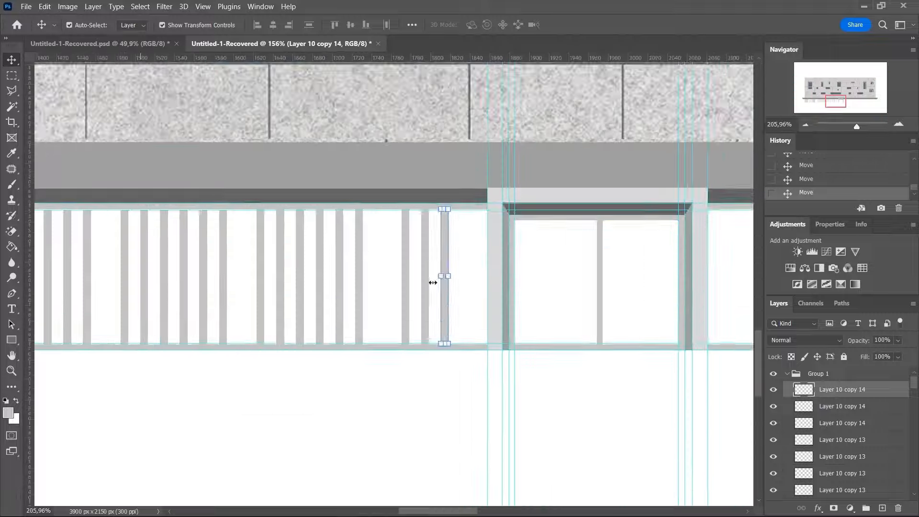
pyautogui.click(343, 307)
pyautogui.keyDown('shift'); pyautogui.click(319, 319); pyautogui.keyUp('shift')
pyautogui.keyDown('shift'); pyautogui.click(297, 326); pyautogui.keyUp('shift')
pyautogui.keyDown('shift'); pyautogui.click(272, 334); pyautogui.keyUp('shift')
pyautogui.scroll(-4, 216, 341)
pyautogui.moveTo(243, 329); pyautogui.dragTo(472, 328)
pyautogui.scroll(-3, 472, 326)
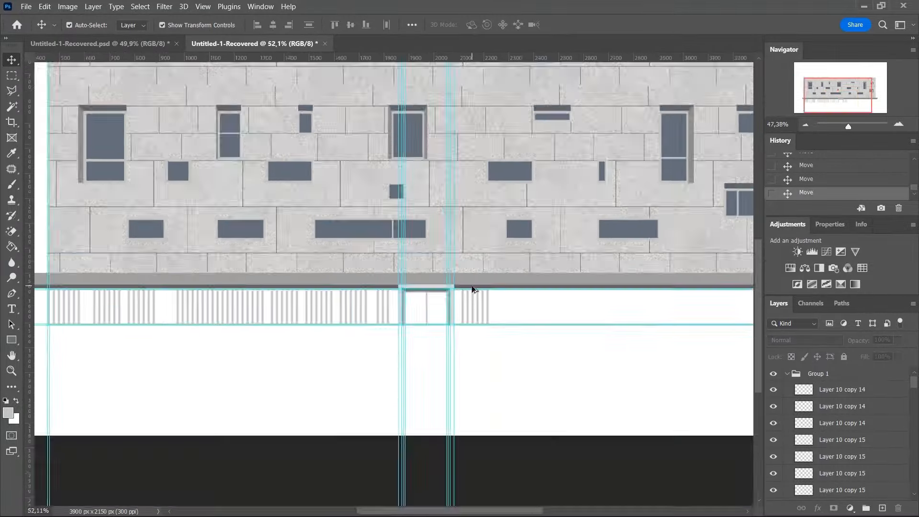
# Copy the bar set twice further along the right-hand glazing, leaving a 54 px gap before the last set.
pyautogui.scroll(8, 248, 318)
pyautogui.keyDown('shift'); pyautogui.click(113, 359); pyautogui.keyUp('shift')
pyautogui.scroll(-1, 113, 360)
pyautogui.moveTo(114, 360); pyautogui.dragTo(487, 364)
pyautogui.scroll(-8, 487, 364)
pyautogui.scroll(7, 646, 366)
pyautogui.moveTo(268, 356); pyautogui.dragTo(592, 359)
pyautogui.scroll(6, 522, 376)
pyautogui.moveTo(523, 376); pyautogui.dragTo(529, 374)
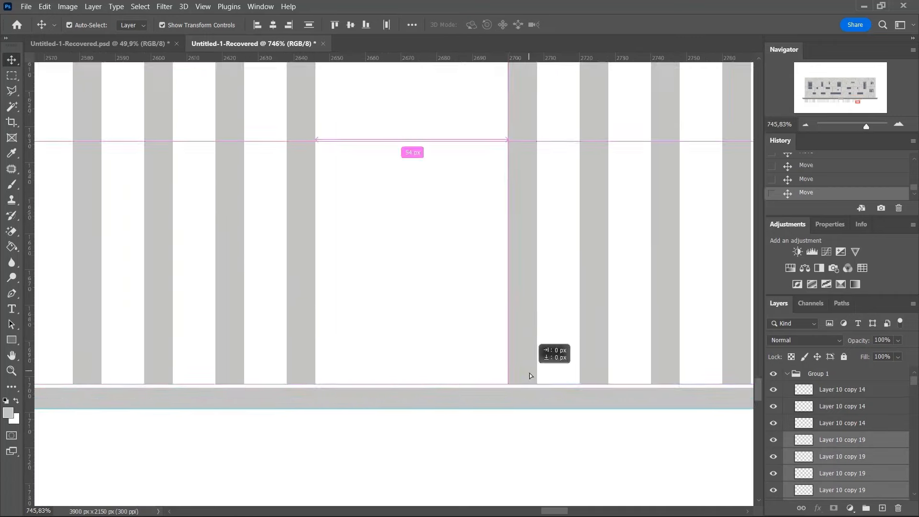
# Align the newest bars and add a further five-bar set beside them in the glazing right of the entrance.
pyautogui.scroll(-4, 530, 374)
pyautogui.click(222, 348)
pyautogui.keyDown('shift'); pyautogui.click(368, 355); pyautogui.keyUp('shift')
pyautogui.scroll(5, 370, 355)
pyautogui.moveTo(370, 354); pyautogui.dragTo(371, 362)
pyautogui.moveTo(482, 323); pyautogui.dragTo(300, 364)
pyautogui.moveTo(301, 365); pyautogui.dragTo(446, 374)
pyautogui.scroll(6, 445, 372)
pyautogui.scroll(-12, 446, 375)
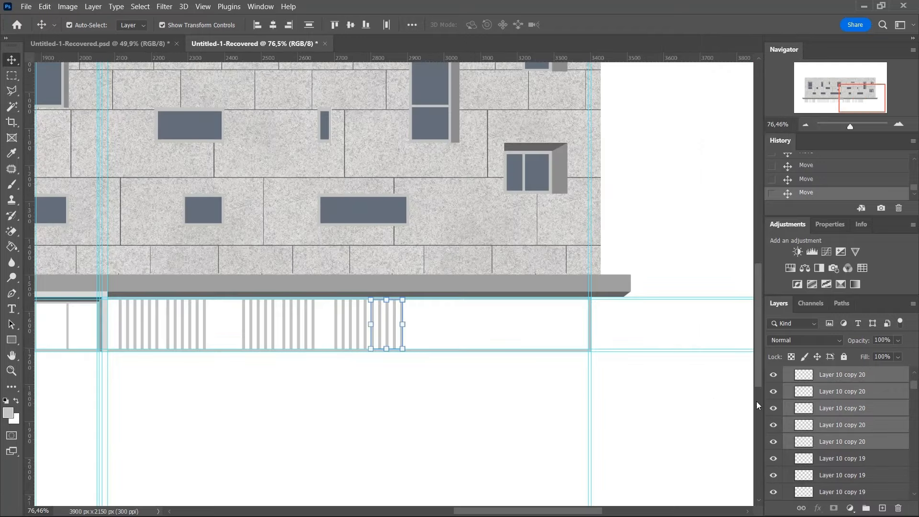
# Place two more copies of the five-bar set toward the facade's right end and fine-tune the last set's spacing.
pyautogui.scroll(5, 407, 342)
pyautogui.moveTo(351, 333); pyautogui.dragTo(509, 333)
pyautogui.moveTo(504, 334); pyautogui.dragTo(625, 336)
pyautogui.scroll(4, 566, 343)
pyautogui.moveTo(550, 343); pyautogui.dragTo(542, 342)
pyautogui.scroll(-7, 541, 343)
# Extend the bars with another copied set up to the right end of the ground-floor glazing.
pyautogui.moveTo(362, 315); pyautogui.dragTo(598, 400)
pyautogui.click(565, 309)
pyautogui.keyDown('shift'); pyautogui.click(543, 309); pyautogui.keyUp('shift')
pyautogui.keyDown('shift'); pyautogui.click(520, 313); pyautogui.keyUp('shift')
pyautogui.keyDown('shift'); pyautogui.click(474, 323); pyautogui.keyUp('shift')
pyautogui.scroll(-12, 680, 318)
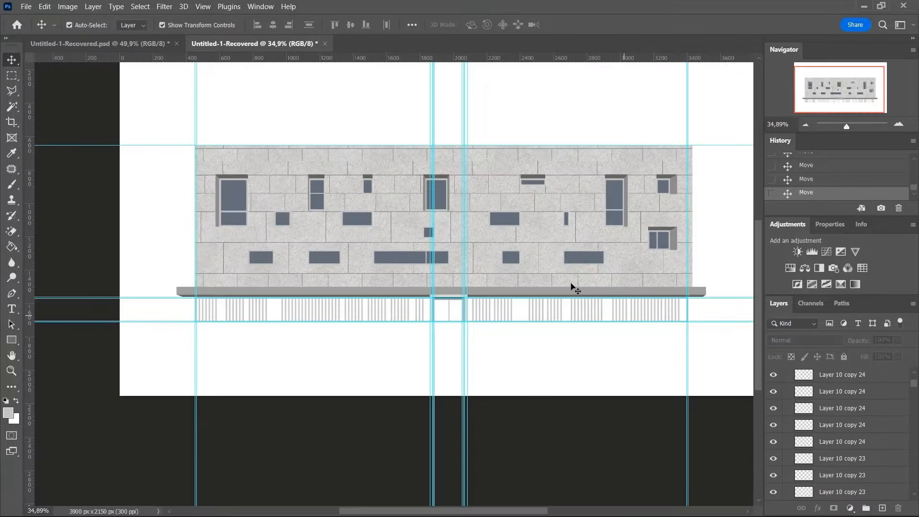
# Copy three bars into the wide gap between the sets right of the entrance and delete one of the copies.
pyautogui.scroll(12, 539, 311)
pyautogui.click(523, 303)
pyautogui.keyDown('shift'); pyautogui.click(554, 303); pyautogui.keyUp('shift')
pyautogui.keyDown('shift'); pyautogui.click(592, 302); pyautogui.keyUp('shift')
pyautogui.moveTo(593, 302); pyautogui.dragTo(482, 402)
pyautogui.click(521, 354)
pyautogui.scroll(-13, 521, 316)
pyautogui.scroll(11, 529, 272)
pyautogui.click(471, 259)
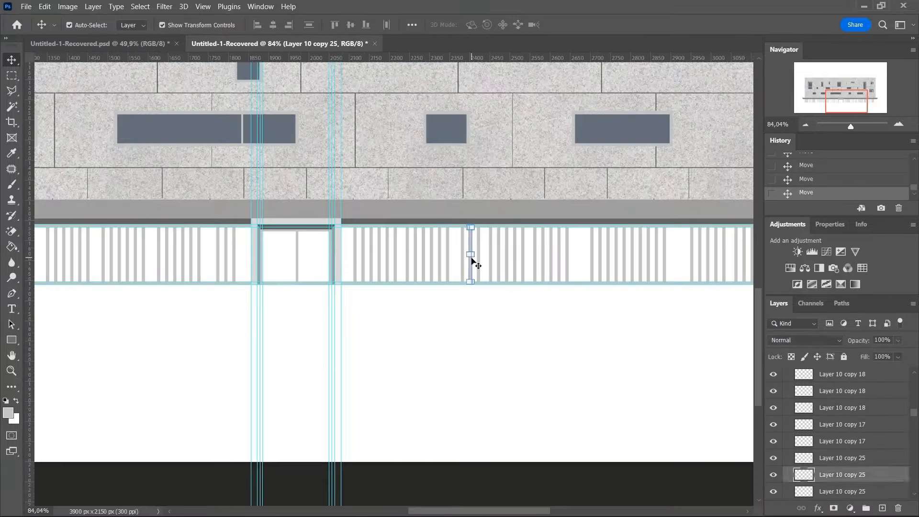
pyautogui.press('Delete')
# Select the ground-floor frame layer at its lower right corner.
pyautogui.scroll(-11, 527, 327)
pyautogui.scroll(3, 565, 368)
pyautogui.scroll(5, 676, 297)
pyautogui.scroll(8, 665, 299)
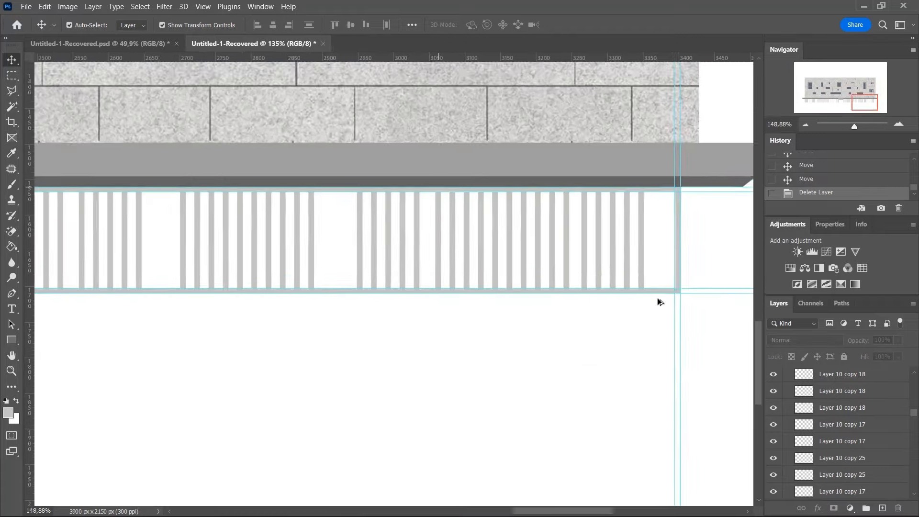
pyautogui.click(686, 283)
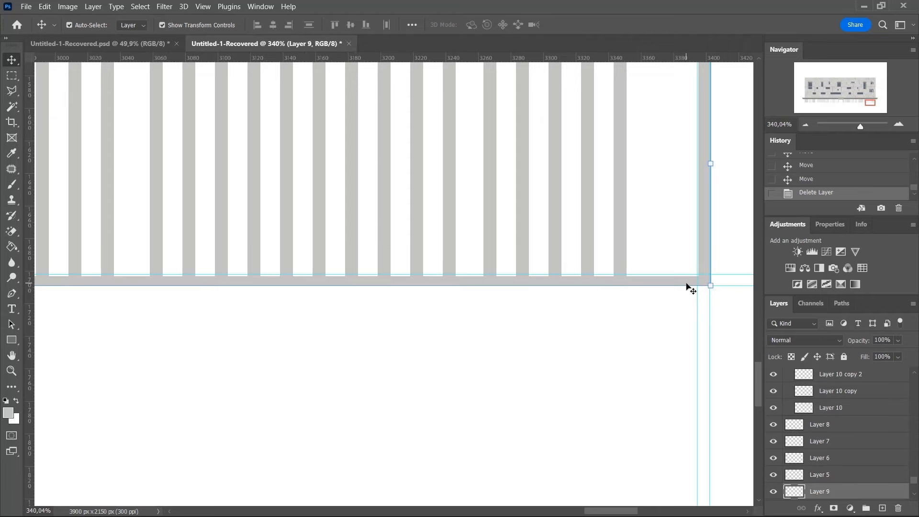
# Select the area enclosed by the grey ground-floor frame on Layer 9 with the Magic Wand.
pyautogui.click(18, 107)
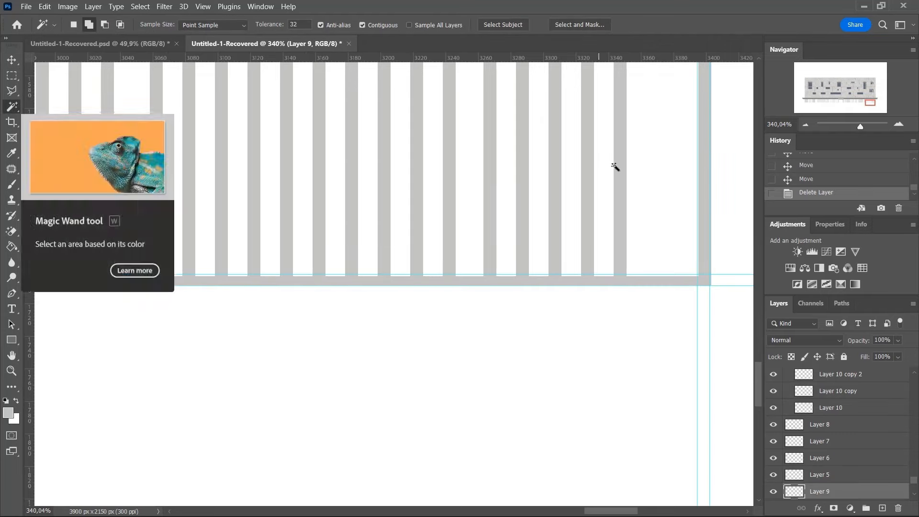
pyautogui.click(672, 185)
pyautogui.scroll(-1, 678, 189)
pyautogui.scroll(-8, 677, 189)
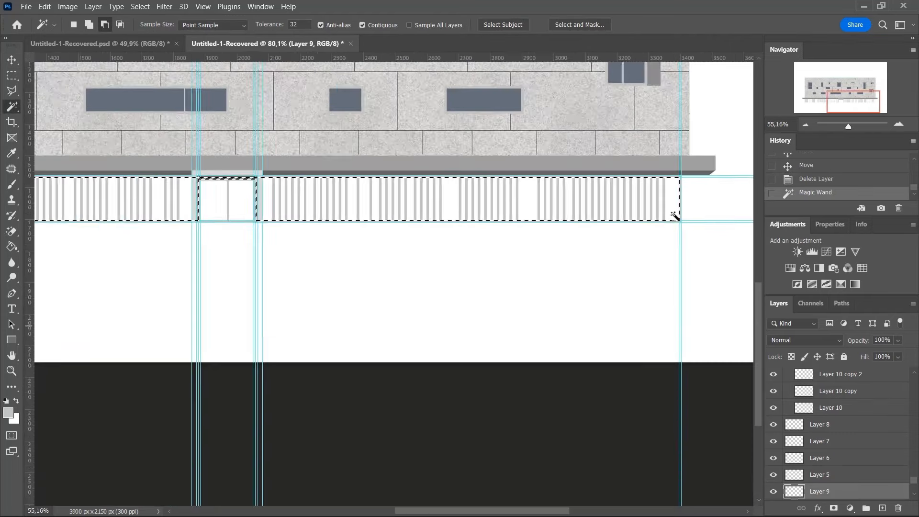
# Add the entrance door opening to the existing ground-floor selection with the Rectangular Marquee.
pyautogui.scroll(8, 319, 212)
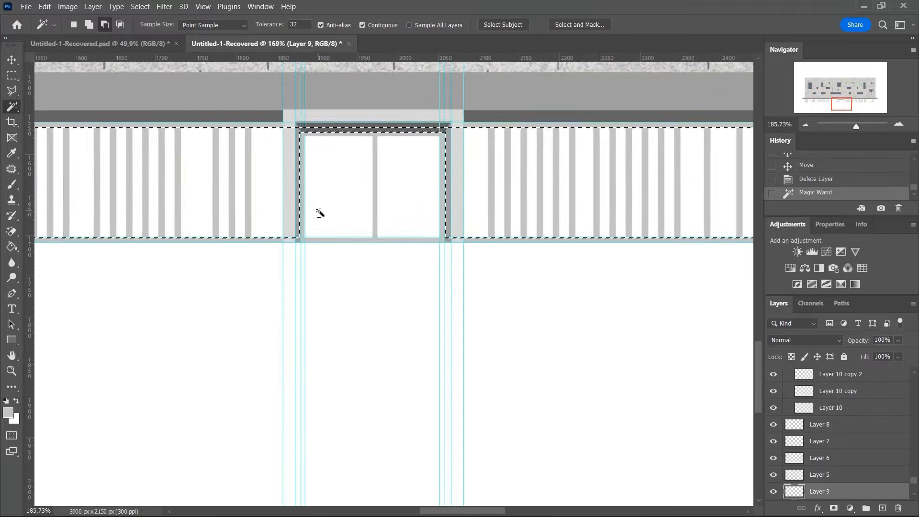
pyautogui.scroll(-4, 402, 215)
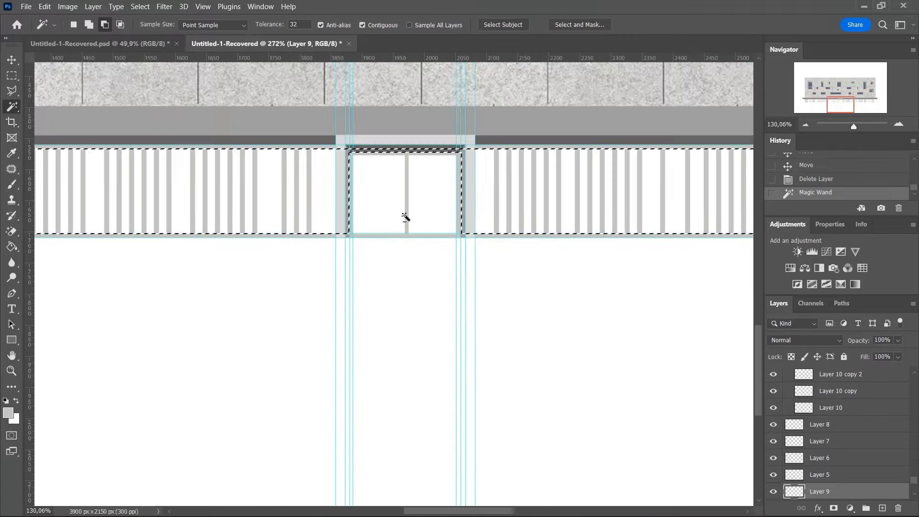
pyautogui.scroll(1, 385, 150)
pyautogui.scroll(5, 385, 149)
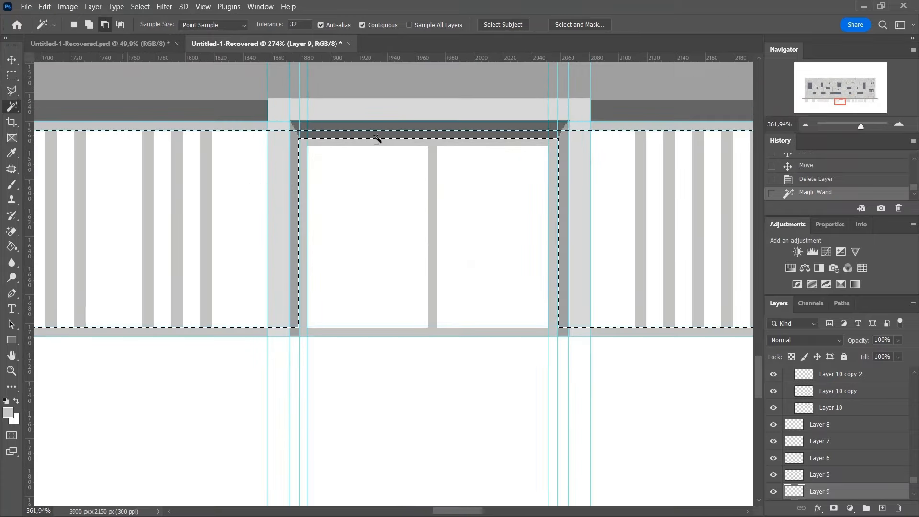
pyautogui.press('m')
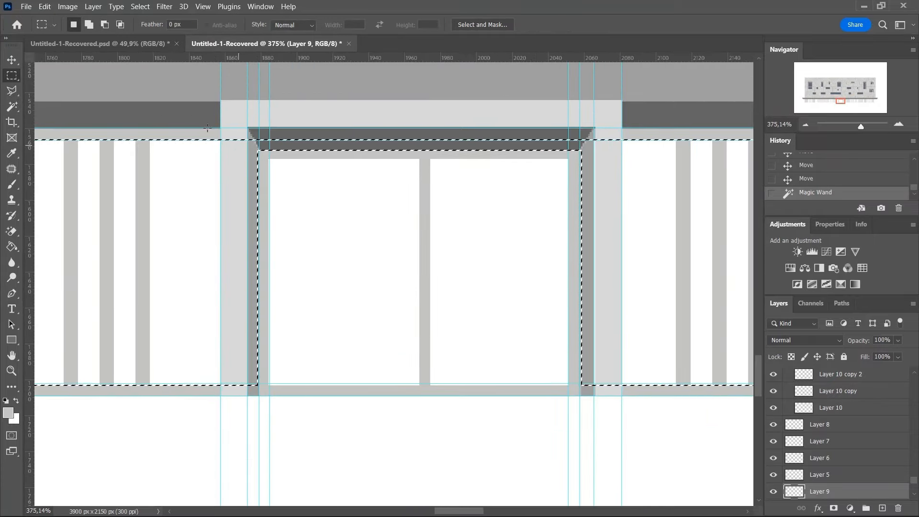
pyautogui.click(90, 26)
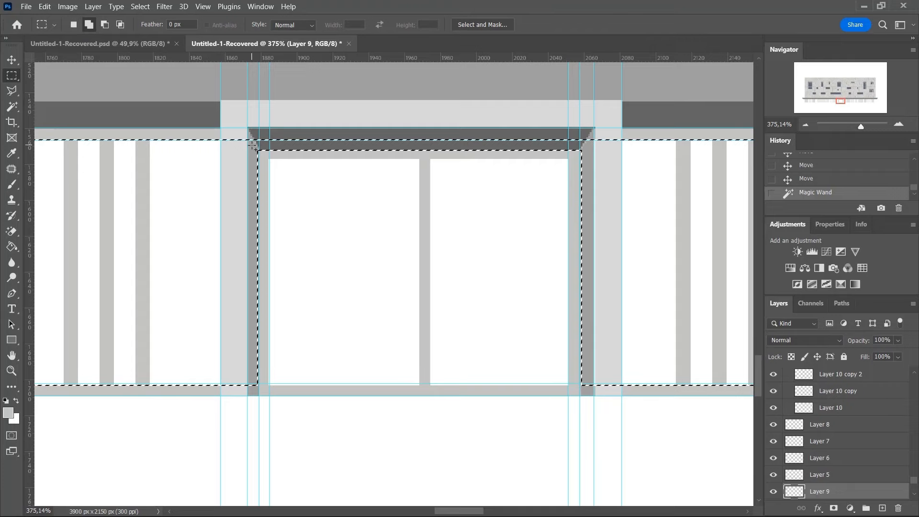
pyautogui.moveTo(252, 144); pyautogui.dragTo(596, 387)
pyautogui.scroll(-6, 548, 328)
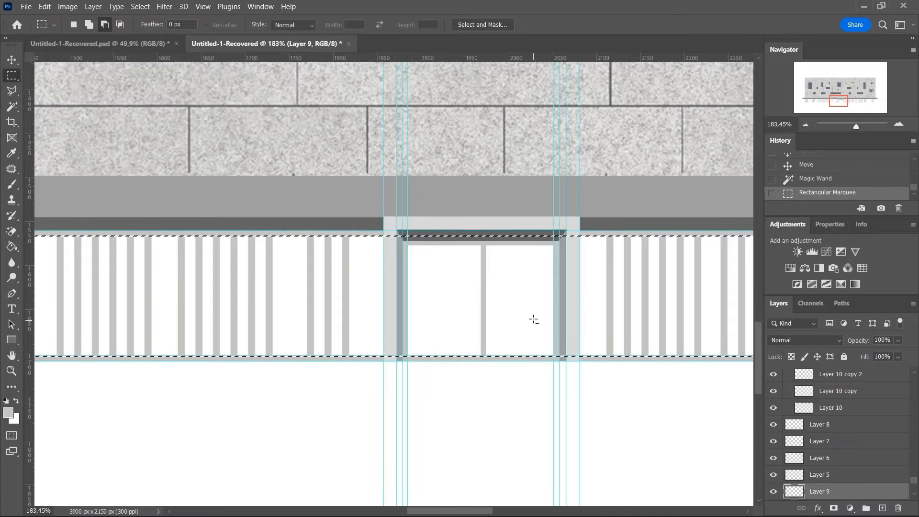
pyautogui.scroll(-2, 478, 307)
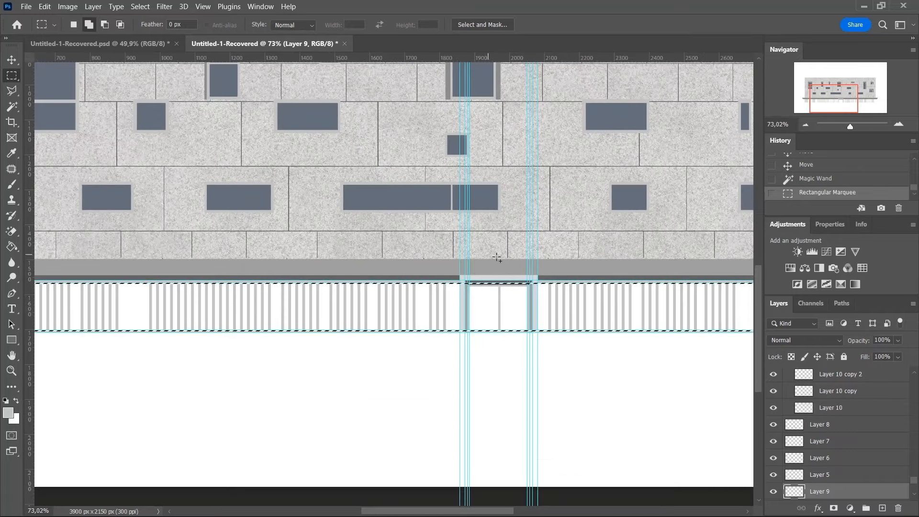
# Collapse Group 1 and create a new layer directly between Layer 9 and Layer 4.
pyautogui.scroll(10, 856, 431)
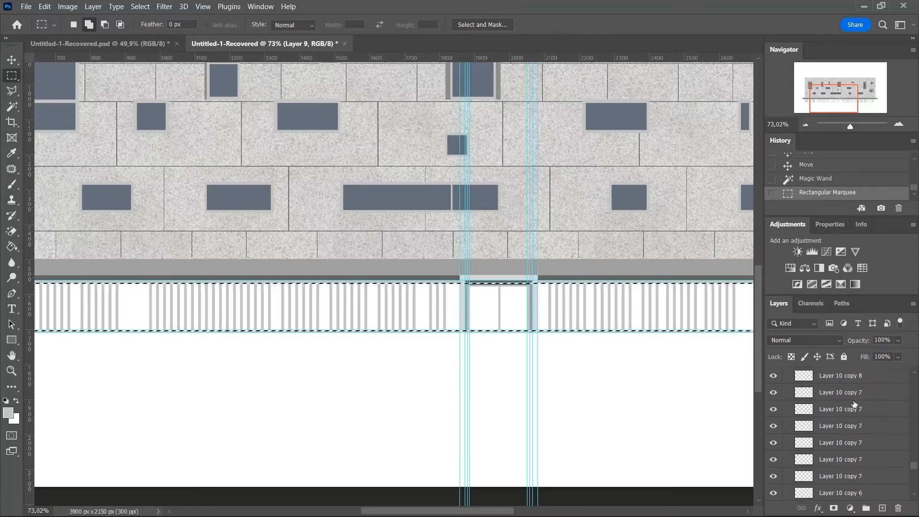
pyautogui.scroll(10, 850, 401)
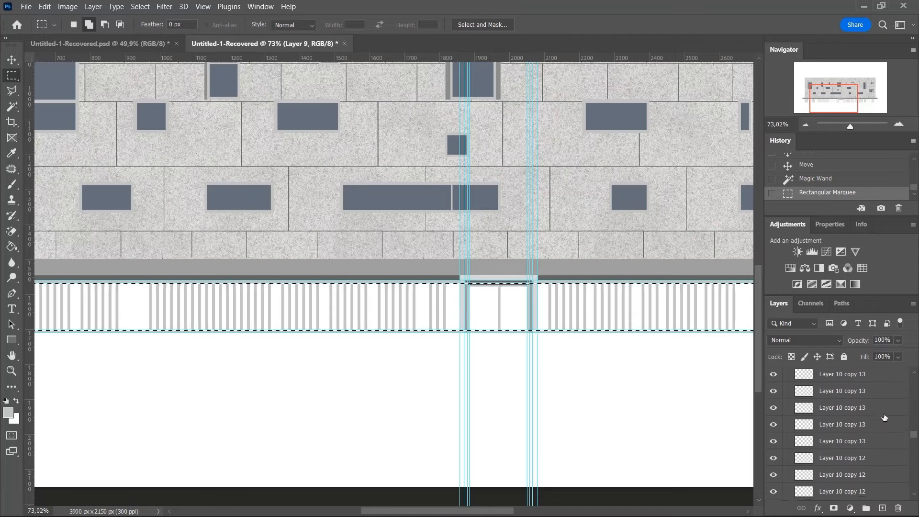
pyautogui.scroll(5, 910, 412)
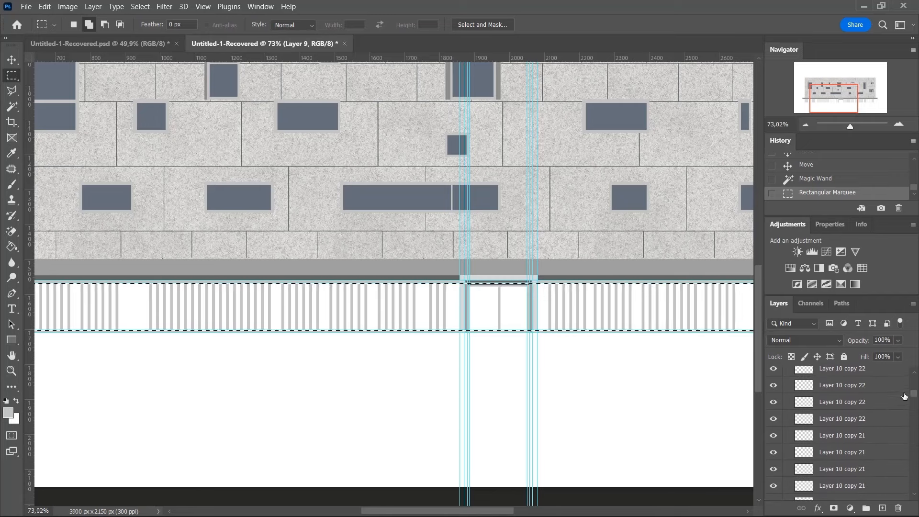
pyautogui.moveTo(914, 395); pyautogui.dragTo(884, 375)
pyautogui.click(786, 374)
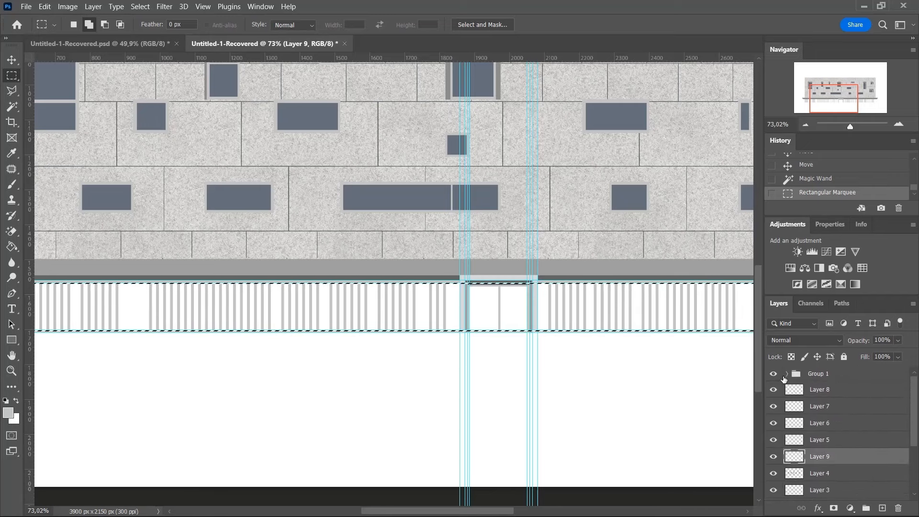
pyautogui.click(833, 394)
pyautogui.click(835, 472)
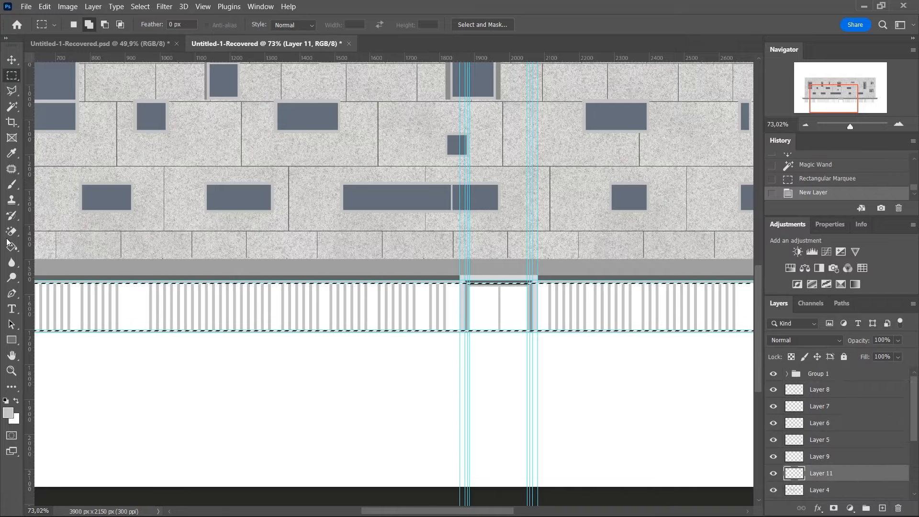
# Fill the ground-floor selection on the new layer with the windows' blue-grey colour and deselect it.
pyautogui.click(10, 247)
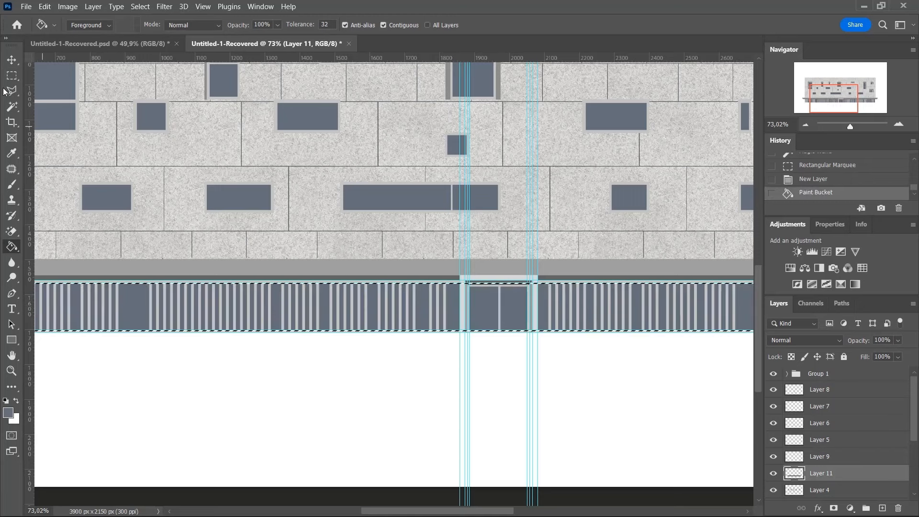
pyautogui.click(12, 76)
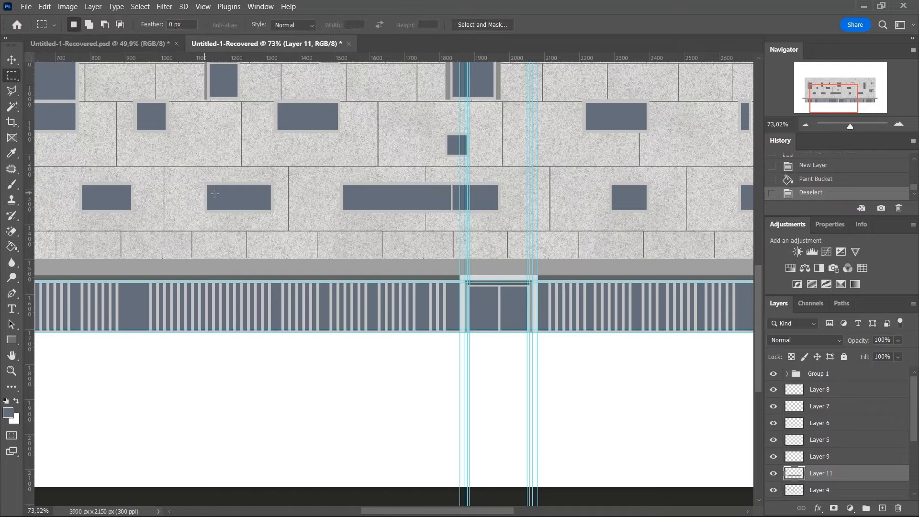
pyautogui.scroll(-6, 215, 194)
pyautogui.scroll(3, 514, 256)
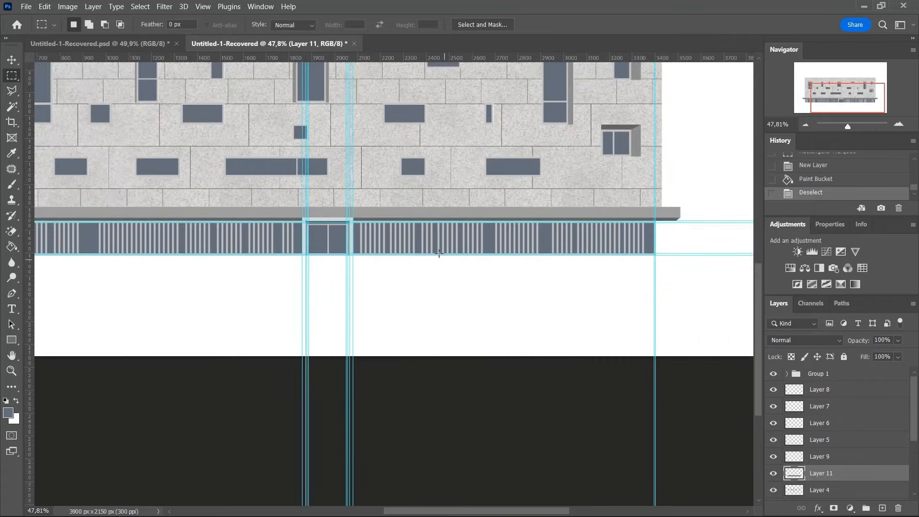
# Remove all vertical guides around the entrance door from the canvas.
pyautogui.click(10, 59)
pyautogui.click(352, 326)
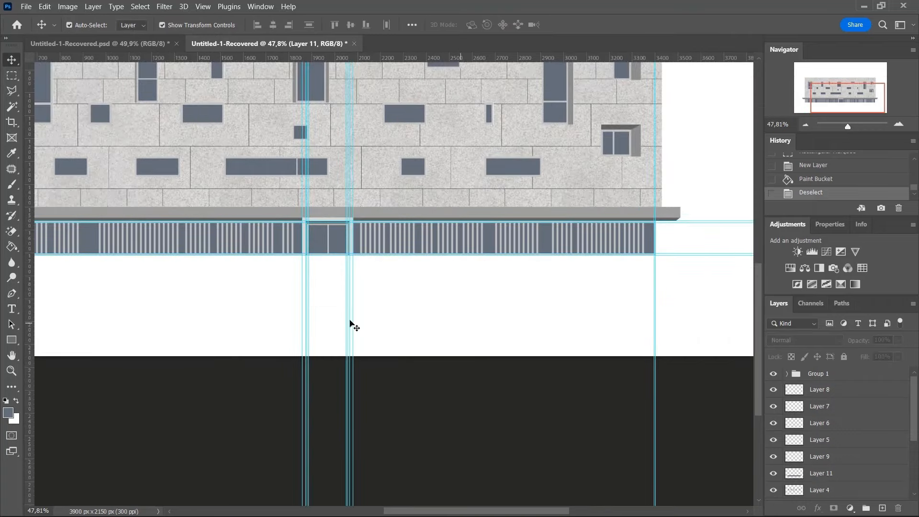
pyautogui.moveTo(346, 316); pyautogui.dragTo(26, 273)
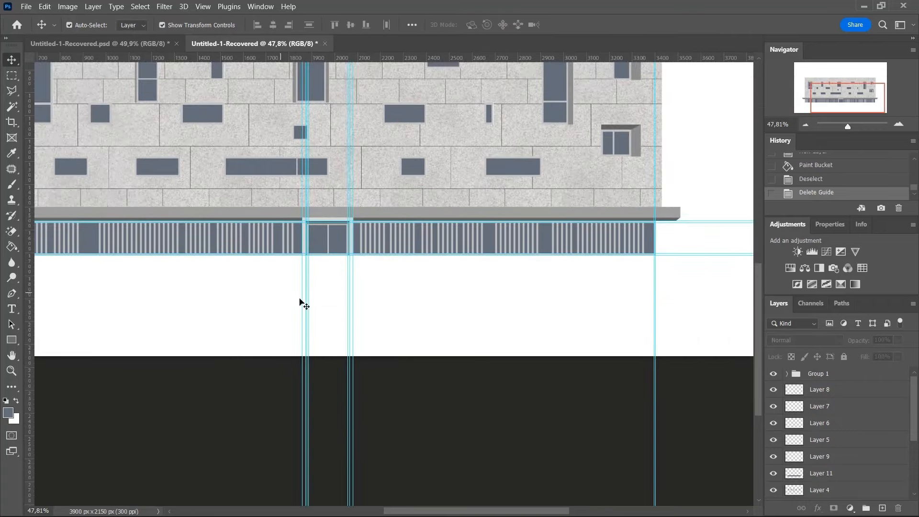
pyautogui.moveTo(115, 289); pyautogui.dragTo(28, 292)
pyautogui.moveTo(304, 299); pyautogui.dragTo(29, 289)
pyautogui.moveTo(277, 292); pyautogui.dragTo(29, 282)
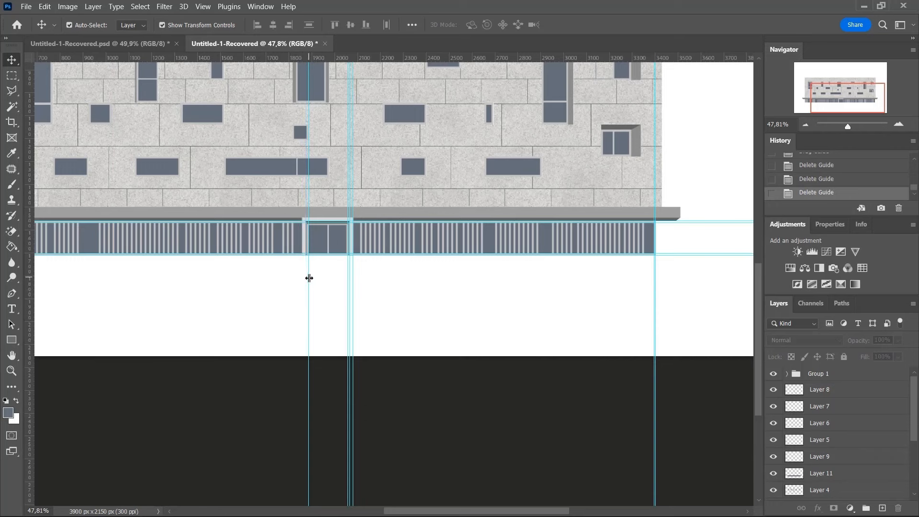
pyautogui.moveTo(308, 278); pyautogui.dragTo(28, 264)
pyautogui.moveTo(346, 277); pyautogui.dragTo(28, 250)
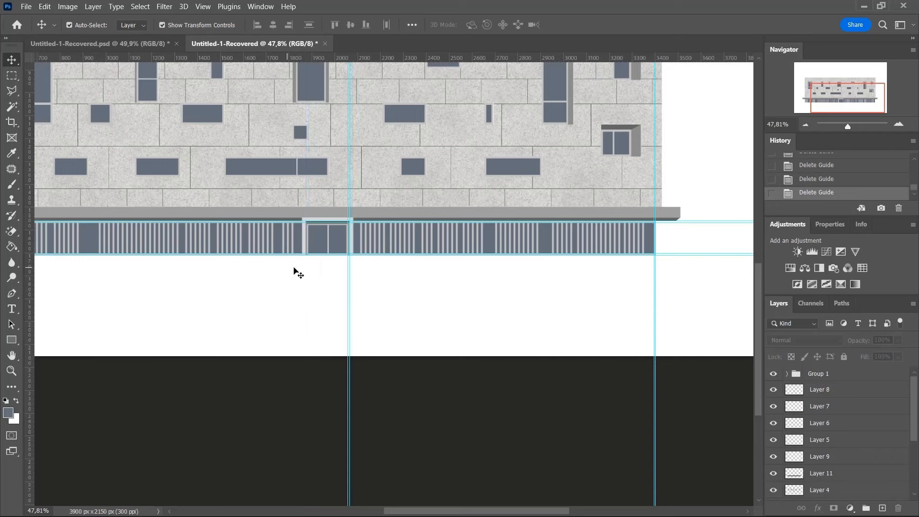
pyautogui.moveTo(349, 276); pyautogui.dragTo(29, 254)
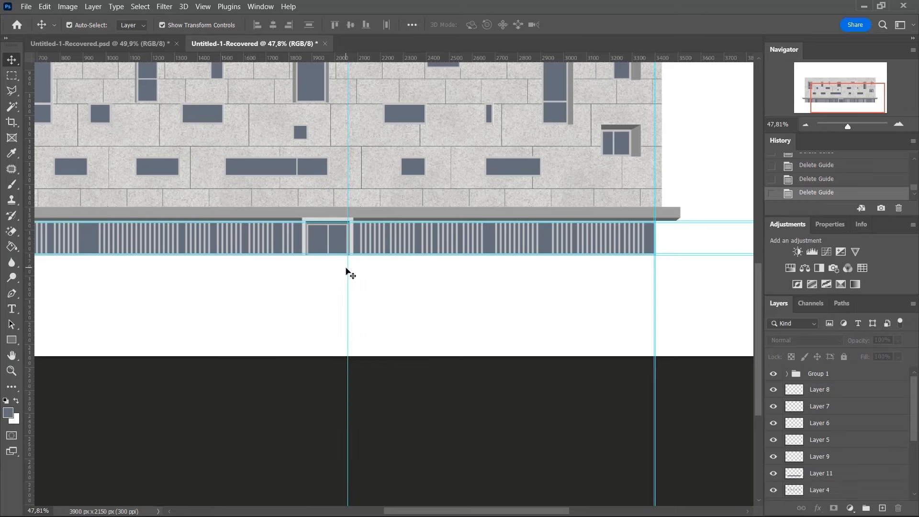
pyautogui.moveTo(348, 269); pyautogui.dragTo(19, 257)
pyautogui.moveTo(385, 301); pyautogui.dragTo(184, 286)
pyautogui.moveTo(309, 278); pyautogui.dragTo(29, 275)
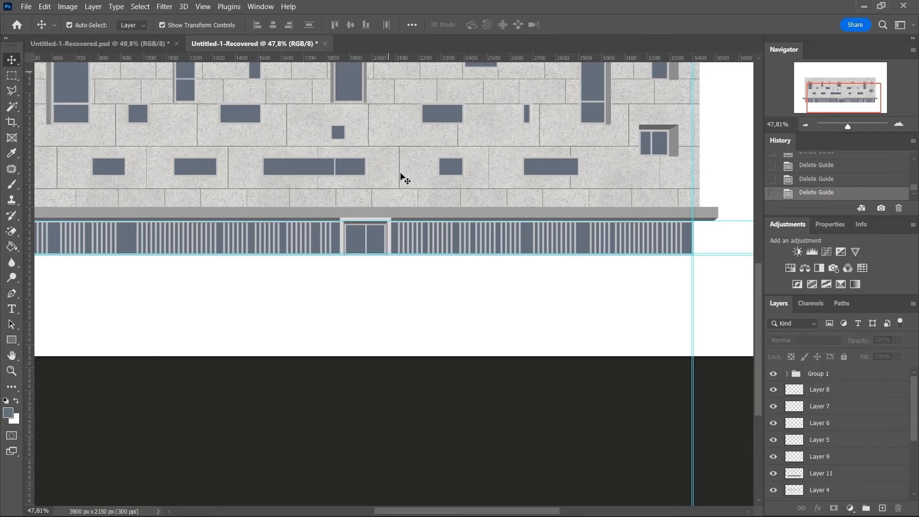
# Remove the extra horizontal guides along the ground-floor window band and the inner vertical guide at the façade's right end.
pyautogui.moveTo(375, 5); pyautogui.dragTo(377, 4)
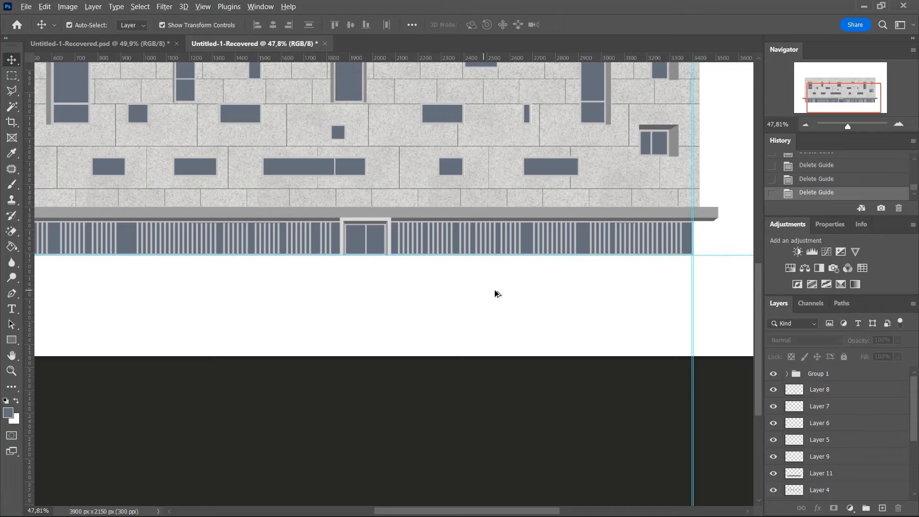
pyautogui.scroll(-3, 495, 289)
pyautogui.scroll(6, 290, 282)
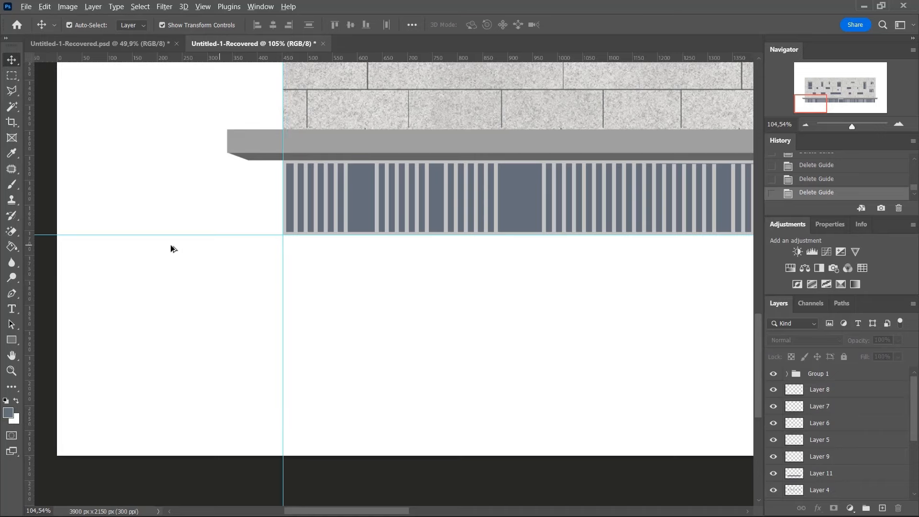
pyautogui.scroll(-6, 171, 248)
pyautogui.scroll(5, 525, 248)
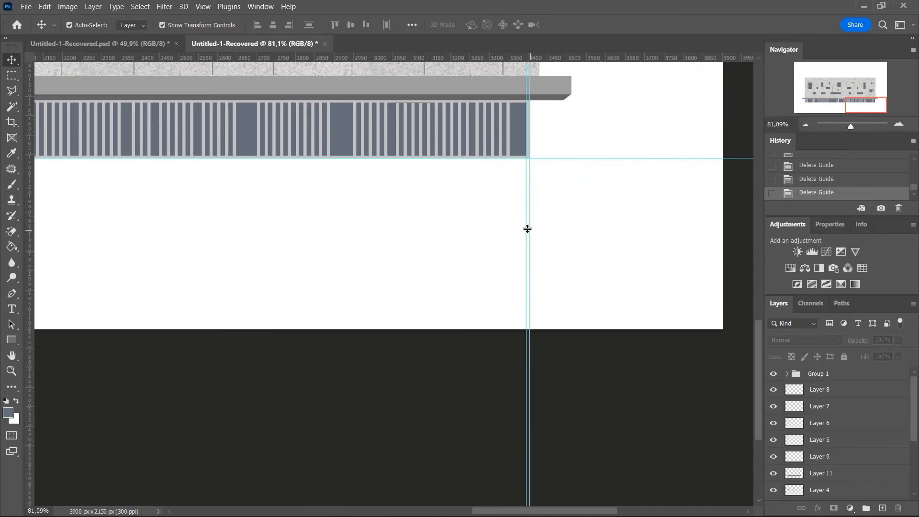
pyautogui.scroll(-4, 570, 254)
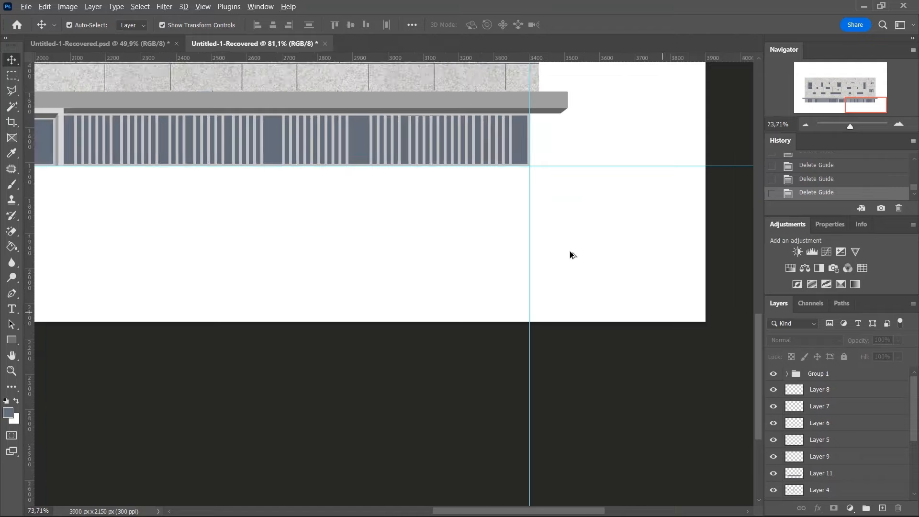
pyautogui.scroll(-2, 605, 256)
pyautogui.scroll(1, 567, 255)
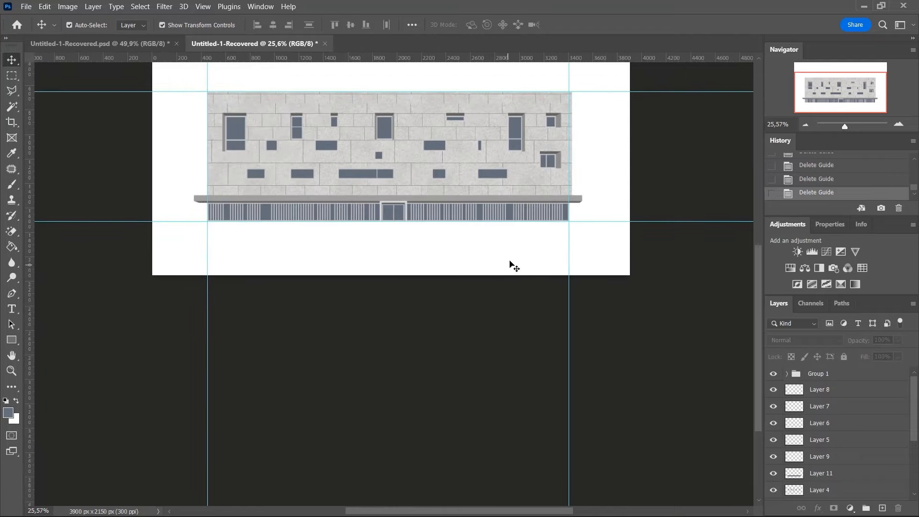
pyautogui.scroll(5, 498, 261)
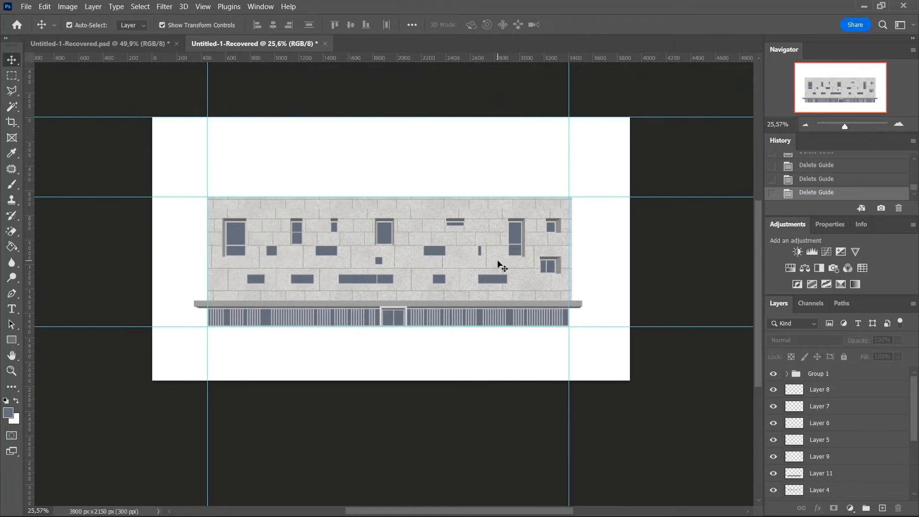
pyautogui.scroll(2, 499, 262)
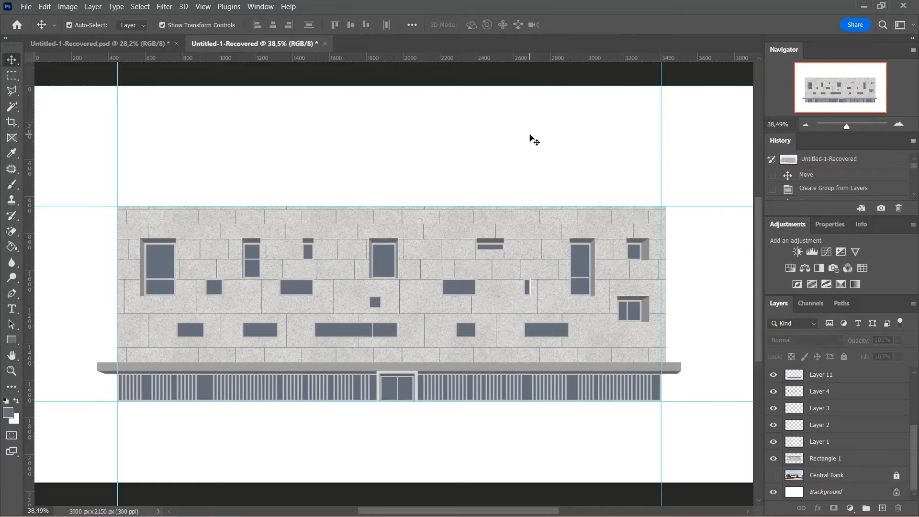
# Open the herringbone paving image 14.jpg from the Tutorial > Files > texture folder on the desktop.
pyautogui.click(26, 6)
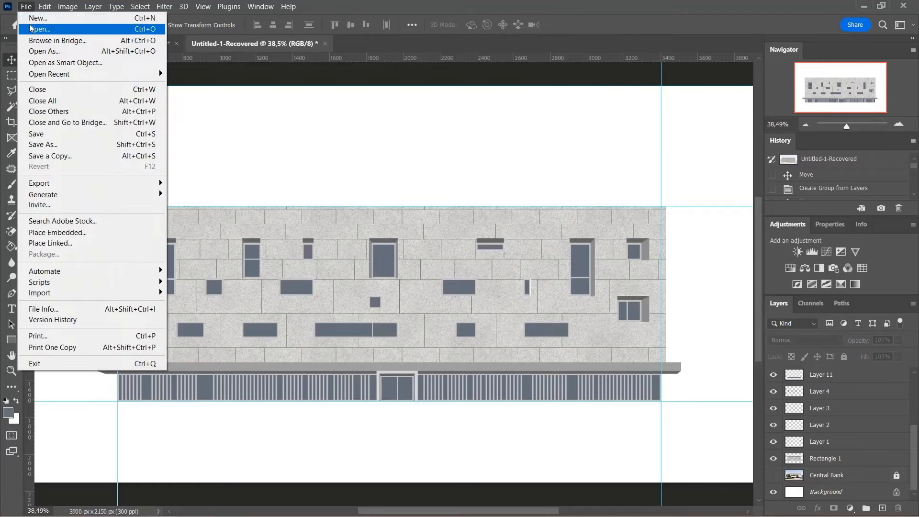
pyautogui.click(31, 29)
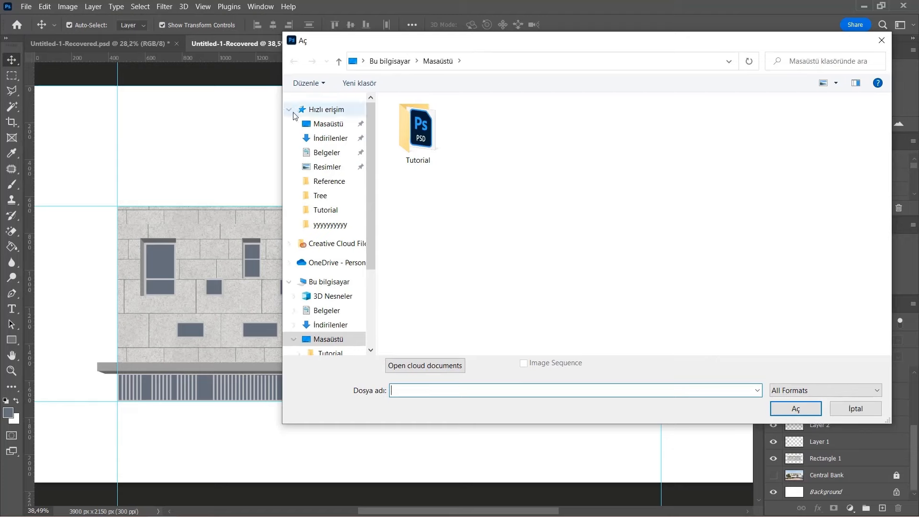
pyautogui.click(232, 123)
pyautogui.doubleClick(402, 138)
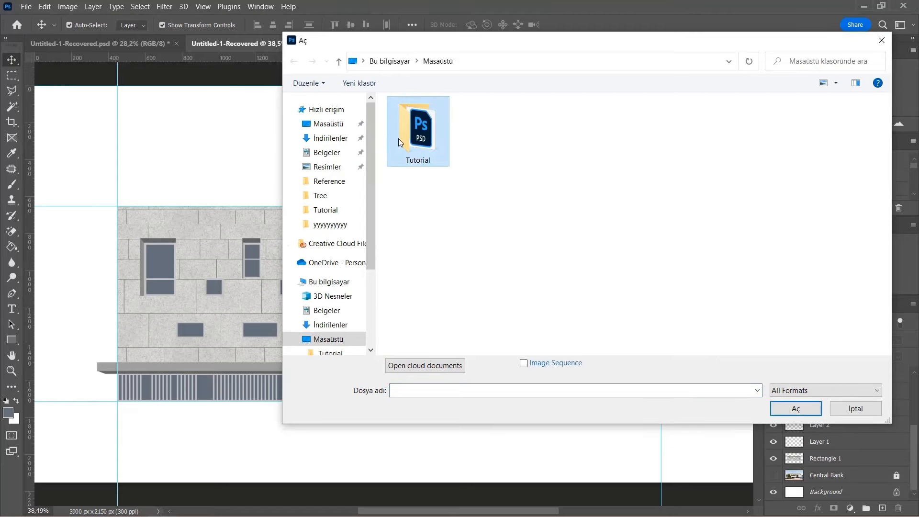
pyautogui.doubleClick(433, 143)
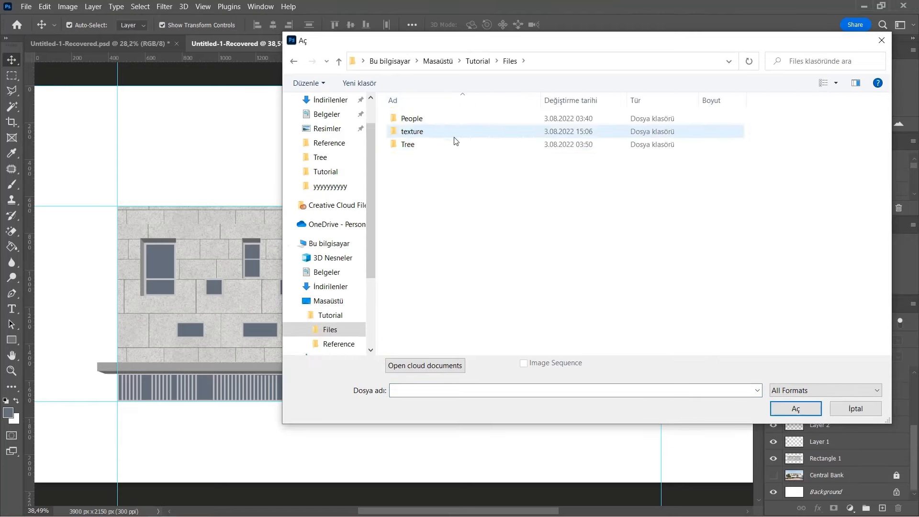
pyautogui.click(451, 144)
pyautogui.click(447, 131)
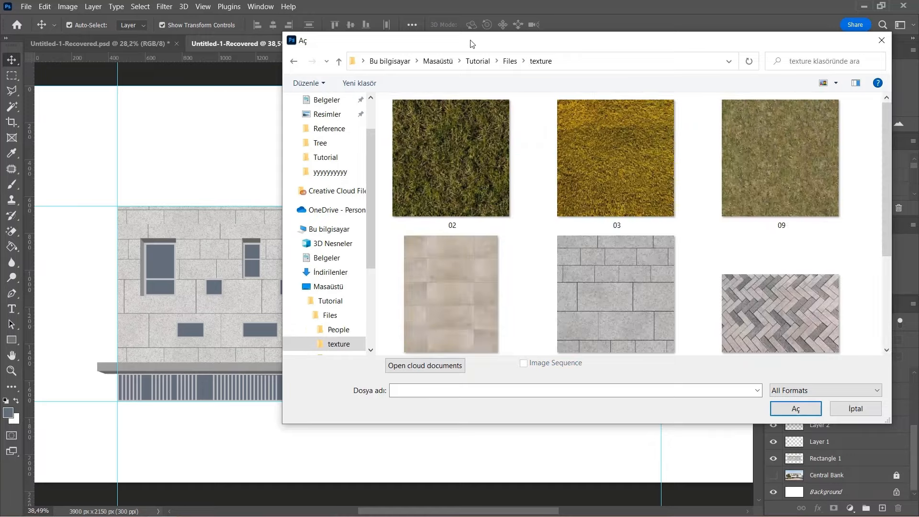
pyautogui.moveTo(471, 41); pyautogui.dragTo(292, 9)
pyautogui.moveTo(710, 111); pyautogui.dragTo(698, 141)
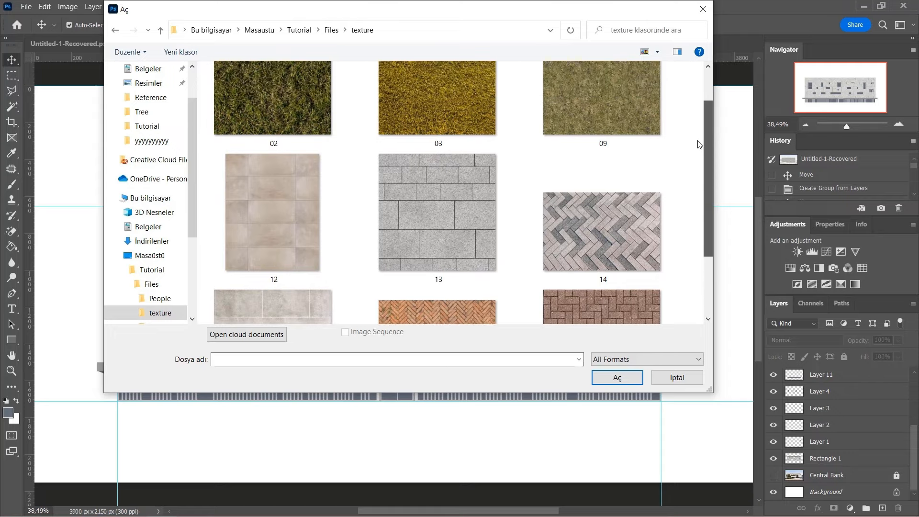
pyautogui.click(633, 228)
pyautogui.click(625, 375)
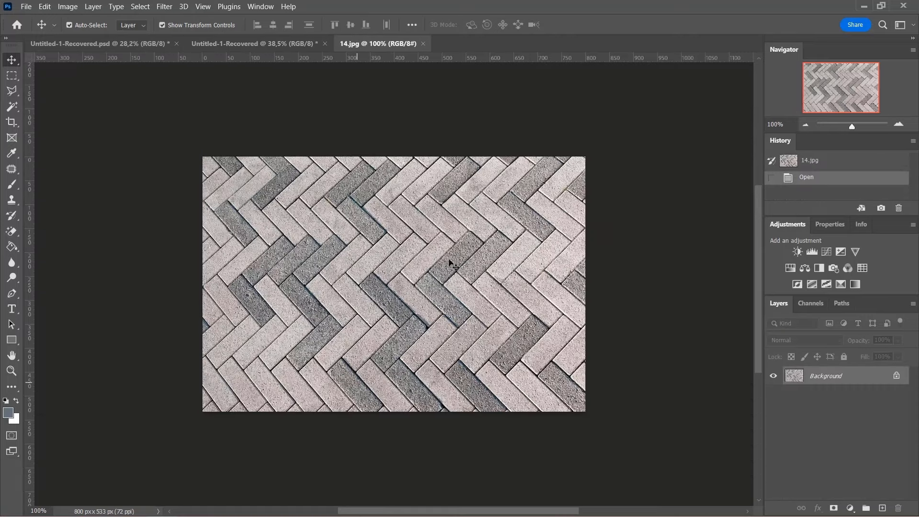
# Open the reddish brick paving image 17.jpg from the same texture folder.
pyautogui.click(26, 7)
pyautogui.click(29, 27)
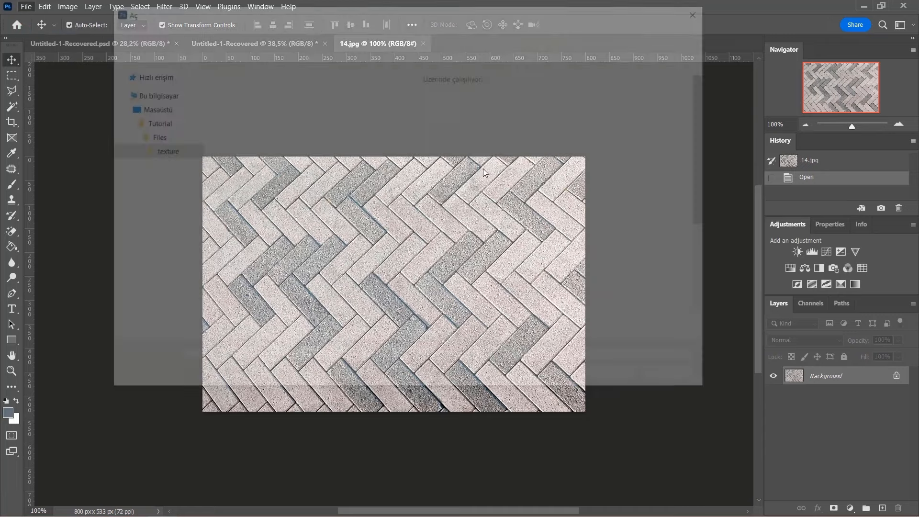
pyautogui.moveTo(708, 102); pyautogui.dragTo(713, 220)
pyautogui.click(627, 251)
pyautogui.click(622, 379)
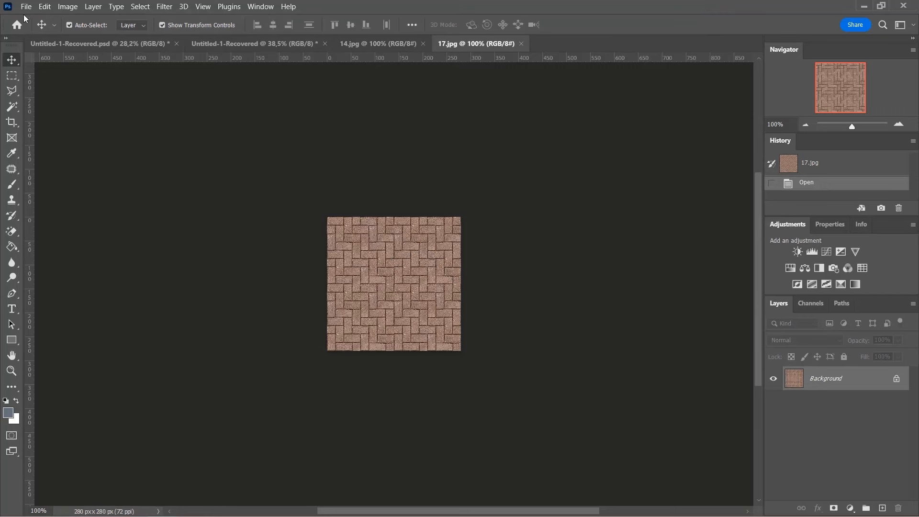
# Define the brick image as a pattern named 17.jpg.
pyautogui.click(44, 7)
pyautogui.click(96, 326)
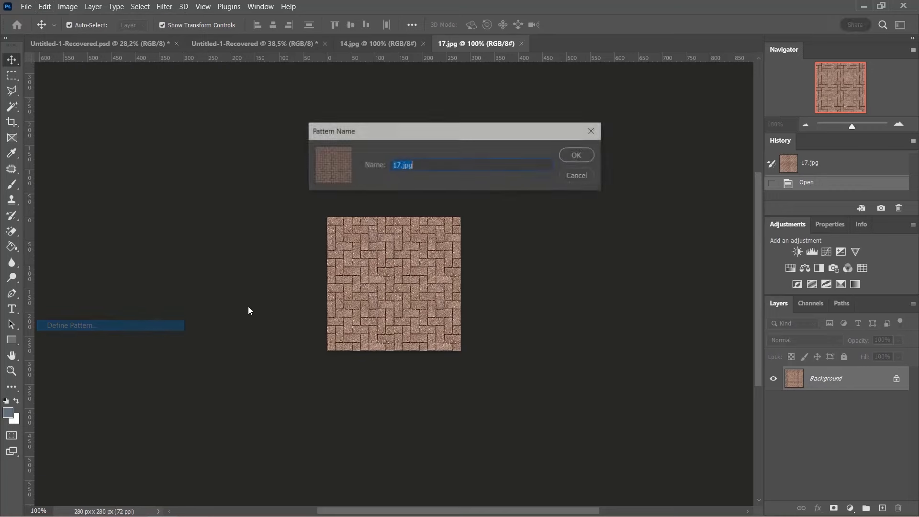
pyautogui.click(576, 154)
# Define the herringbone image as a pattern named 14.jpg and close both texture images.
pyautogui.click(394, 47)
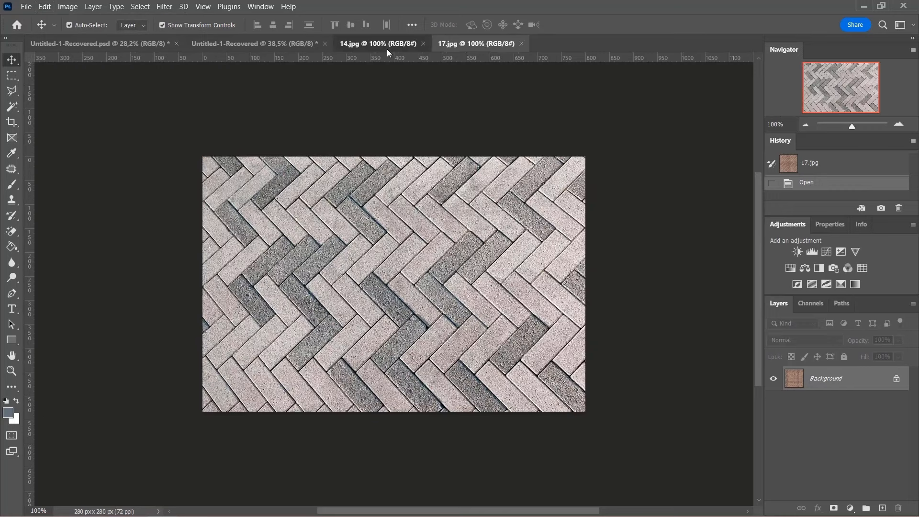
pyautogui.click(44, 7)
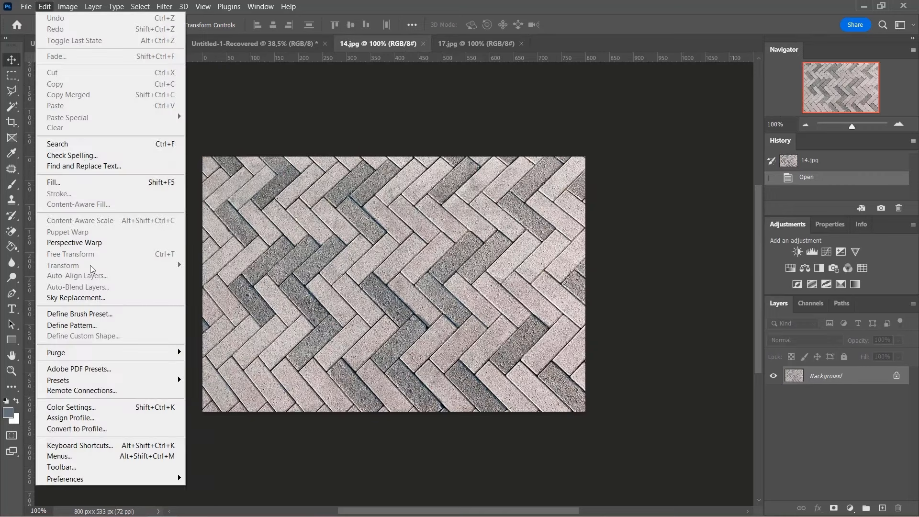
pyautogui.click(95, 326)
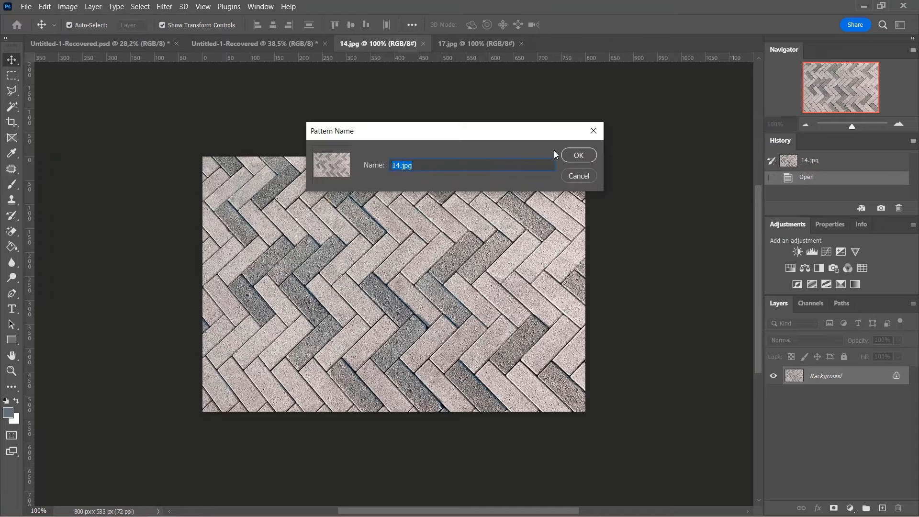
pyautogui.click(580, 157)
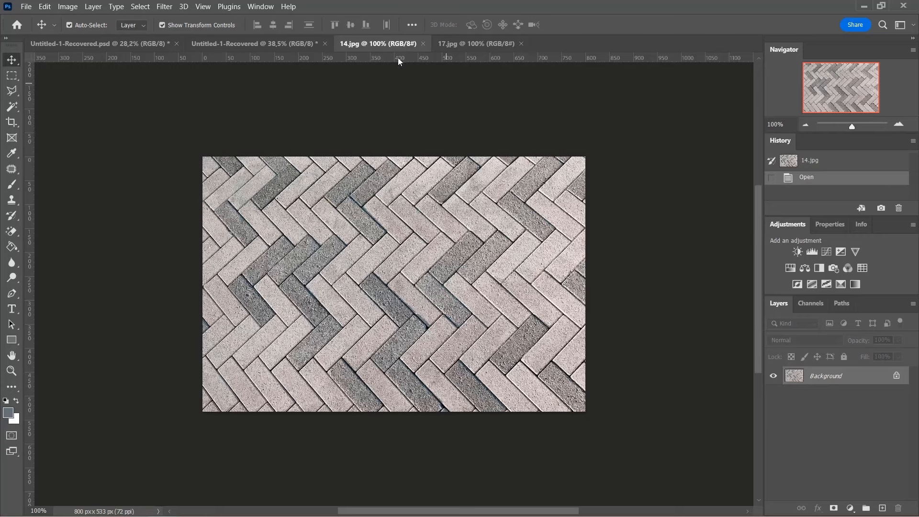
pyautogui.click(422, 44)
pyautogui.click(422, 43)
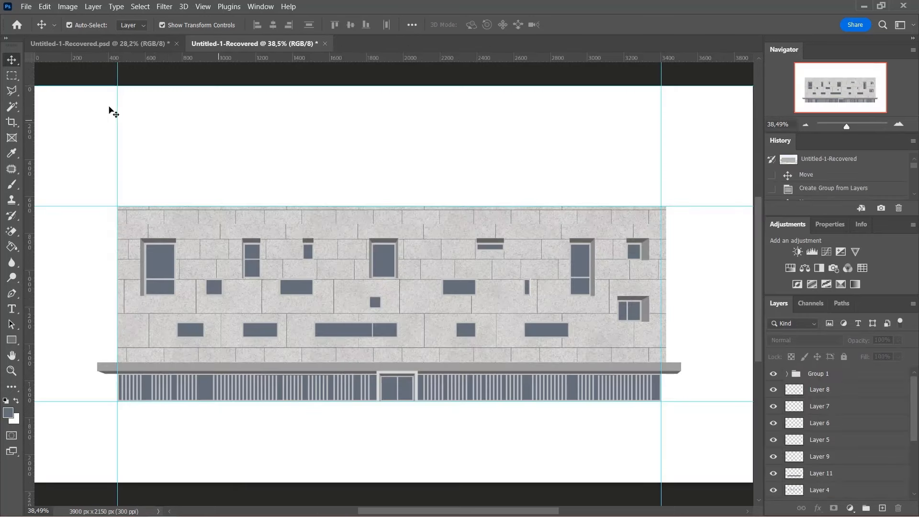
# Draw a rectangle filled with the 14.jpg pattern across the canvas below the façade, about 3920 × 469 px.
pyautogui.click(12, 340)
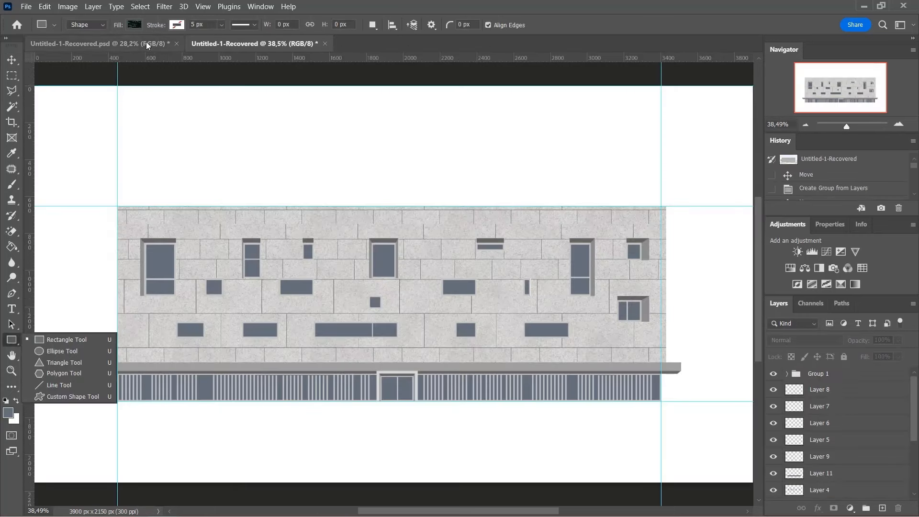
pyautogui.click(134, 25)
pyautogui.click(83, 159)
pyautogui.click(474, 4)
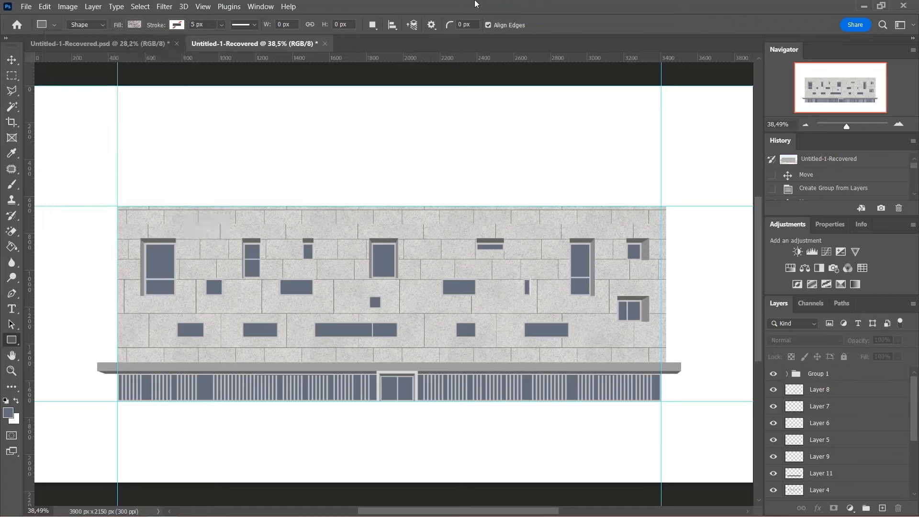
pyautogui.scroll(-2, 447, 310)
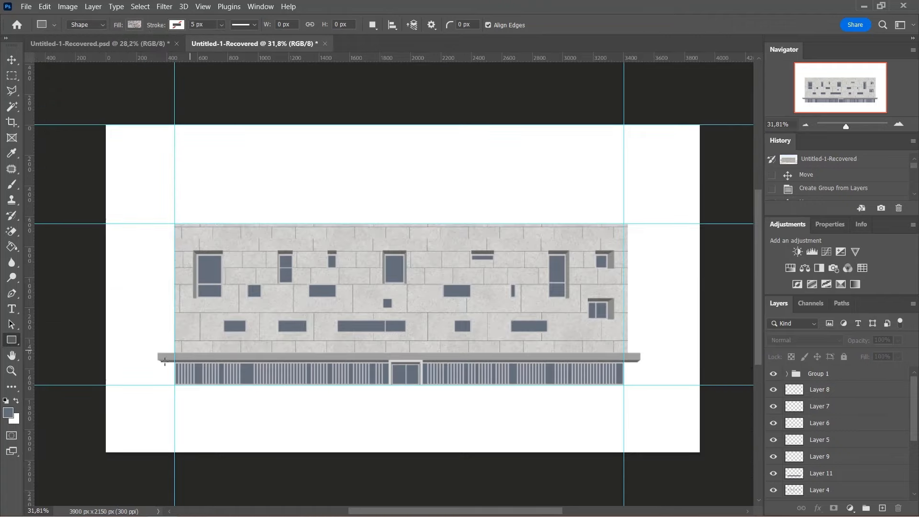
pyautogui.moveTo(104, 384); pyautogui.dragTo(701, 456)
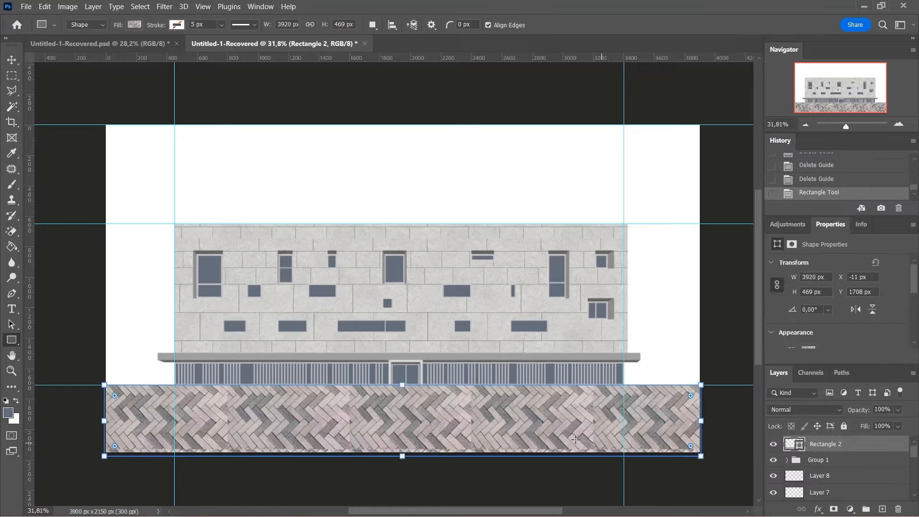
# Change the ground rectangle's pattern fill to the reddish brick 17.jpg.
pyautogui.scroll(2, 567, 415)
pyautogui.scroll(-1, 566, 415)
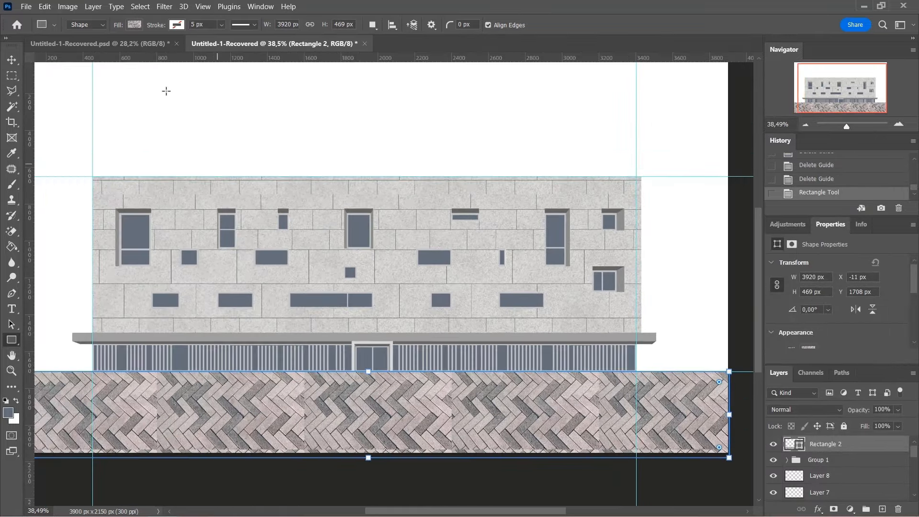
pyautogui.click(135, 24)
pyautogui.click(71, 154)
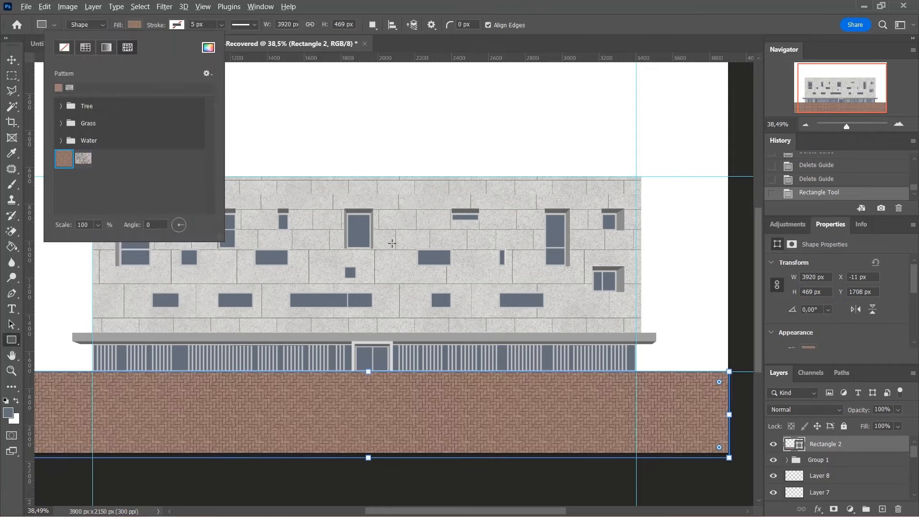
# Enlarge the brick rectangle on all four sides to about 4873 × 2297 px.
pyautogui.scroll(-3, 292, 314)
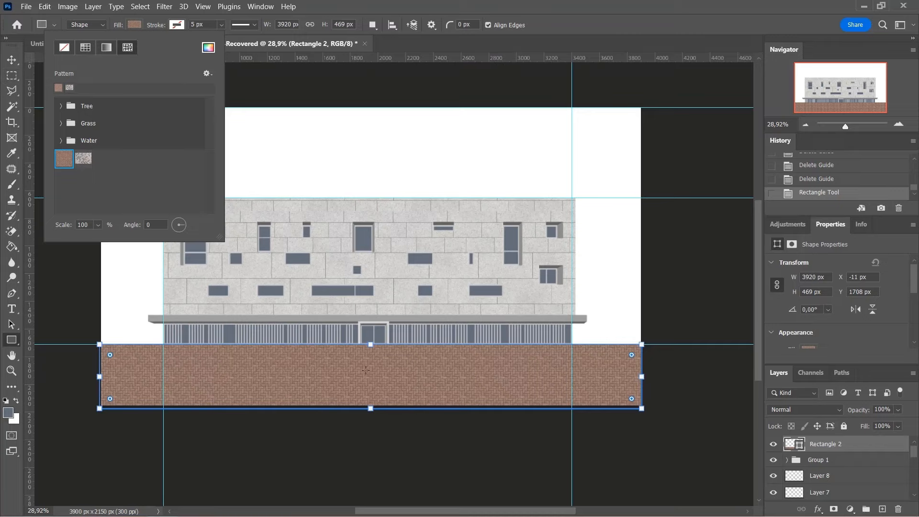
pyautogui.scroll(-1, 366, 370)
pyautogui.click(369, 402)
pyautogui.moveTo(369, 401); pyautogui.dragTo(369, 475)
pyautogui.moveTo(146, 411); pyautogui.dragTo(79, 412)
pyautogui.moveTo(594, 412); pyautogui.dragTo(636, 412)
pyautogui.moveTo(359, 346); pyautogui.dragTo(357, 211)
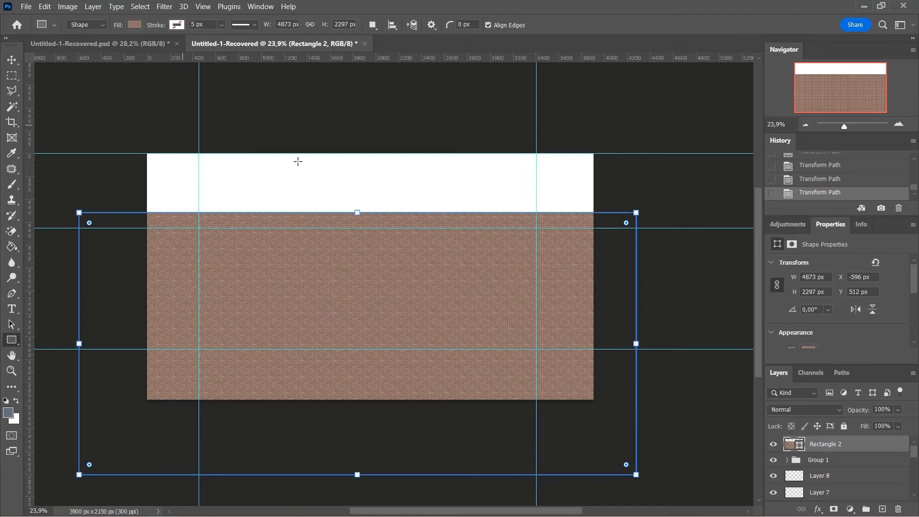
# Rasterize the Rectangle 2 shape layer.
pyautogui.click(18, 61)
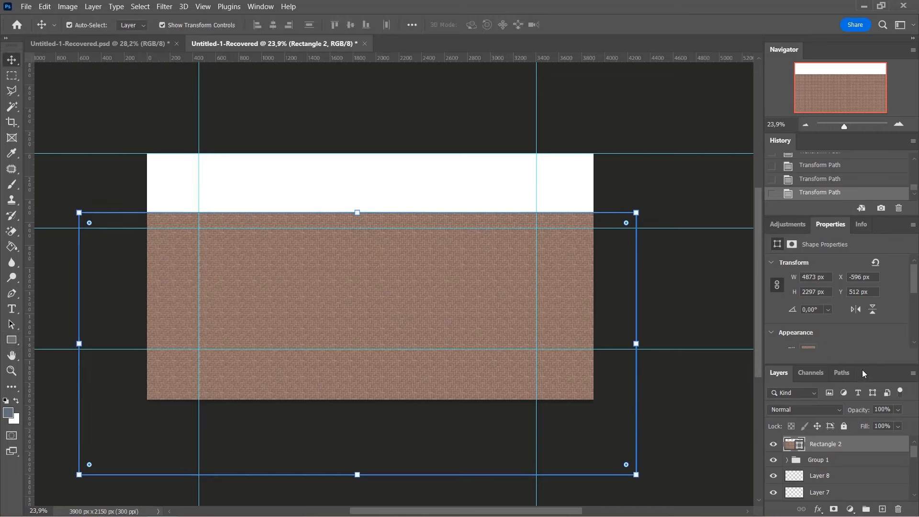
pyautogui.click(788, 224)
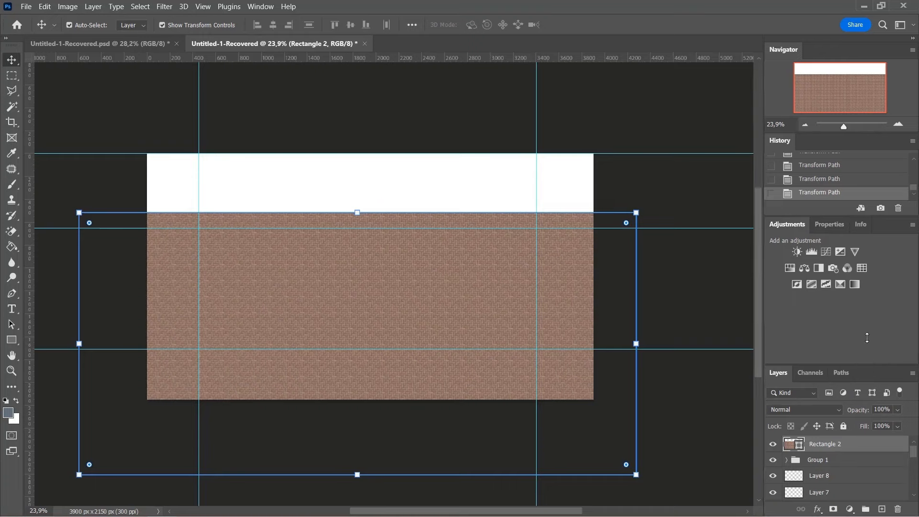
pyautogui.moveTo(867, 338); pyautogui.dragTo(867, 269)
pyautogui.rightClick(836, 374)
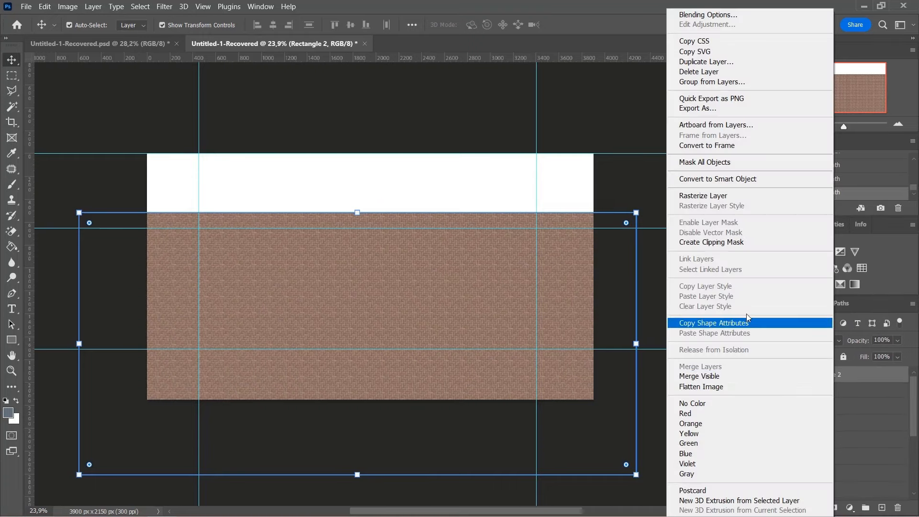
pyautogui.click(732, 201)
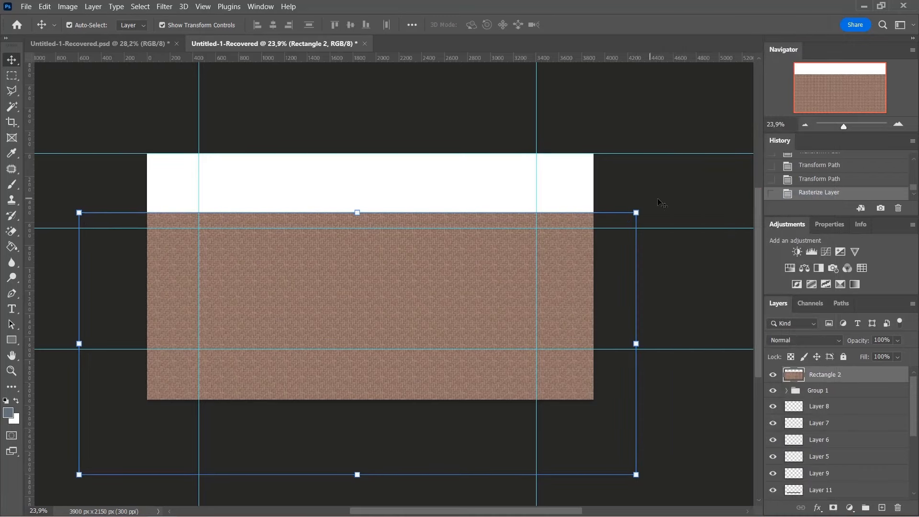
# Free-transform the brick layer, lowering its upper edge to the guide at the building's base, about 47.74% height.
pyautogui.press('ctrl')
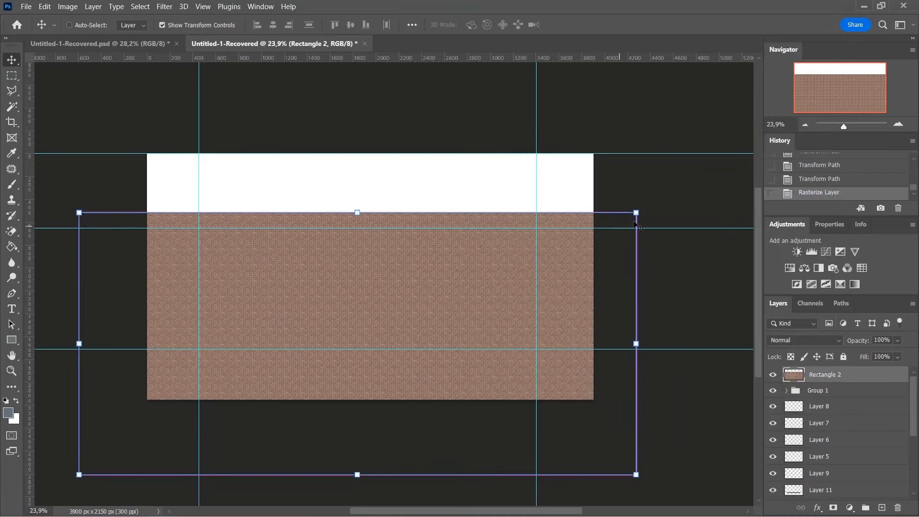
pyautogui.moveTo(358, 211); pyautogui.dragTo(357, 343)
pyautogui.moveTo(359, 301); pyautogui.dragTo(357, 349)
# Pull the brick layer's two upper corners inward to the vertical guides at the façade's ends to give it perspective.
pyautogui.scroll(3, 539, 392)
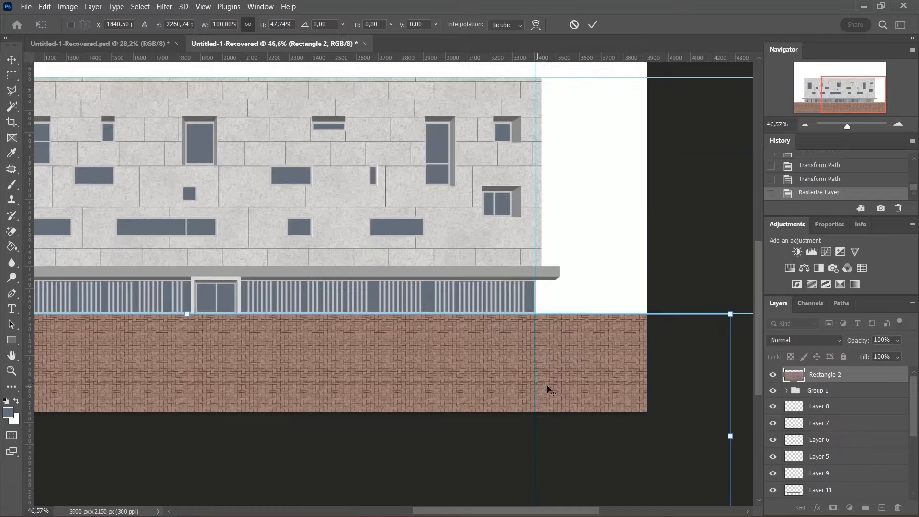
pyautogui.moveTo(724, 314); pyautogui.dragTo(538, 318)
pyautogui.scroll(-4, 652, 332)
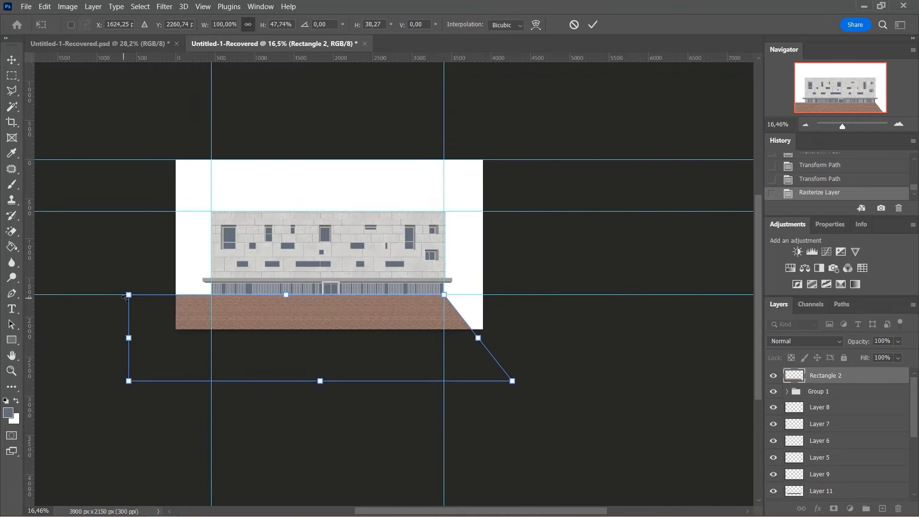
pyautogui.scroll(2, 125, 298)
pyautogui.moveTo(526, 512); pyautogui.dragTo(455, 512)
pyautogui.moveTo(221, 300); pyautogui.dragTo(341, 300)
pyautogui.scroll(-1, 393, 282)
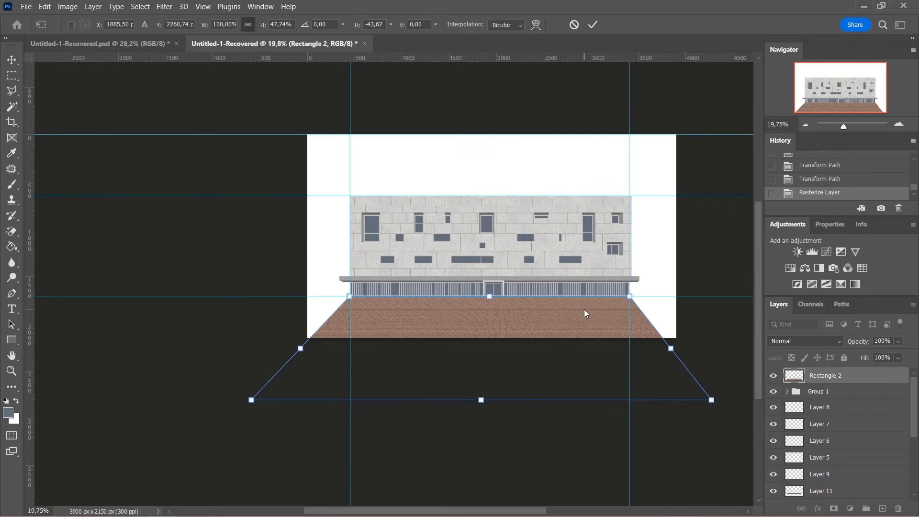
# Raise the perspective paving's lower edge, stretch it outward on both sides and apply the transform.
pyautogui.moveTo(478, 403); pyautogui.dragTo(510, 353)
pyautogui.scroll(6, 481, 335)
pyautogui.scroll(-6, 431, 335)
pyautogui.moveTo(234, 336); pyautogui.dragTo(107, 338)
pyautogui.scroll(-3, 630, 335)
pyautogui.moveTo(591, 323); pyautogui.dragTo(685, 331)
pyautogui.scroll(10, 472, 315)
pyautogui.click(594, 25)
# Move the brick paving slightly up to meet the base of the façade.
pyautogui.scroll(4, 287, 329)
pyautogui.scroll(-3, 451, 325)
pyautogui.click(476, 410)
pyautogui.scroll(12, 622, 268)
pyautogui.moveTo(615, 313); pyautogui.dragTo(613, 297)
pyautogui.scroll(-12, 613, 297)
pyautogui.scroll(4, 617, 306)
pyautogui.scroll(-5, 624, 421)
# Widen the brick paving on both sides to span the full canvas width and crop the image at its canvas bounds.
pyautogui.click(624, 431)
pyautogui.scroll(1, 613, 393)
pyautogui.click(579, 337)
pyautogui.scroll(-5, 490, 358)
pyautogui.moveTo(153, 359); pyautogui.dragTo(97, 360)
pyautogui.scroll(-5, 393, 287)
pyautogui.moveTo(631, 331); pyautogui.dragTo(691, 331)
pyautogui.scroll(2, 390, 333)
pyautogui.scroll(-3, 379, 339)
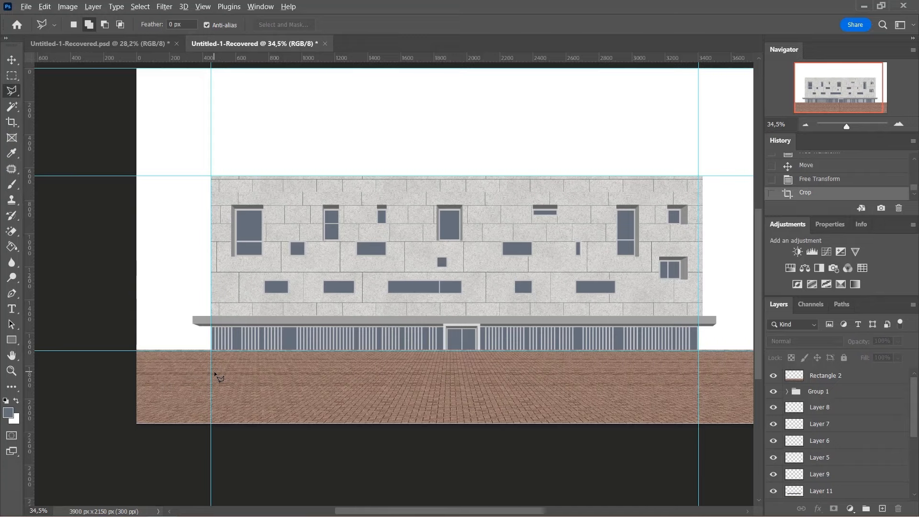
# Add two horizontal guides across the paving, one just below the façade's base and one near the paving's mid-height.
pyautogui.scroll(2, 214, 371)
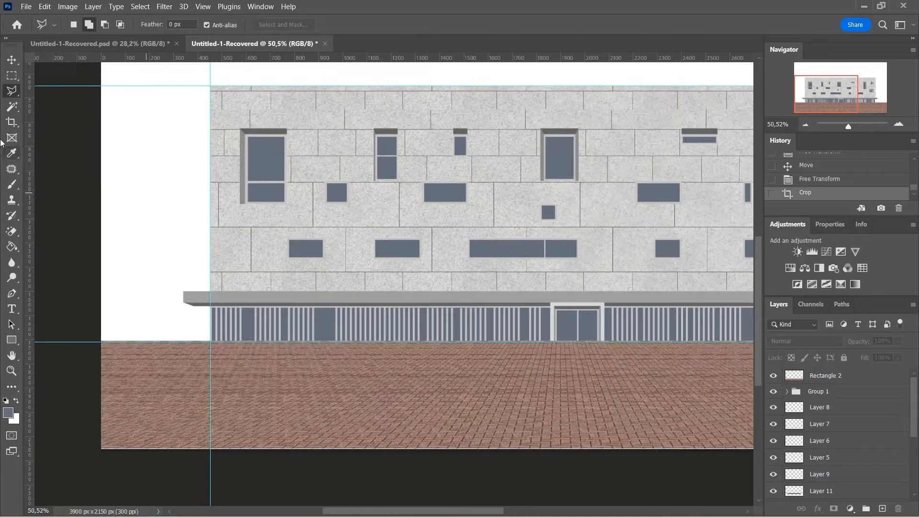
pyautogui.click(11, 59)
pyautogui.moveTo(172, 60); pyautogui.dragTo(289, 352)
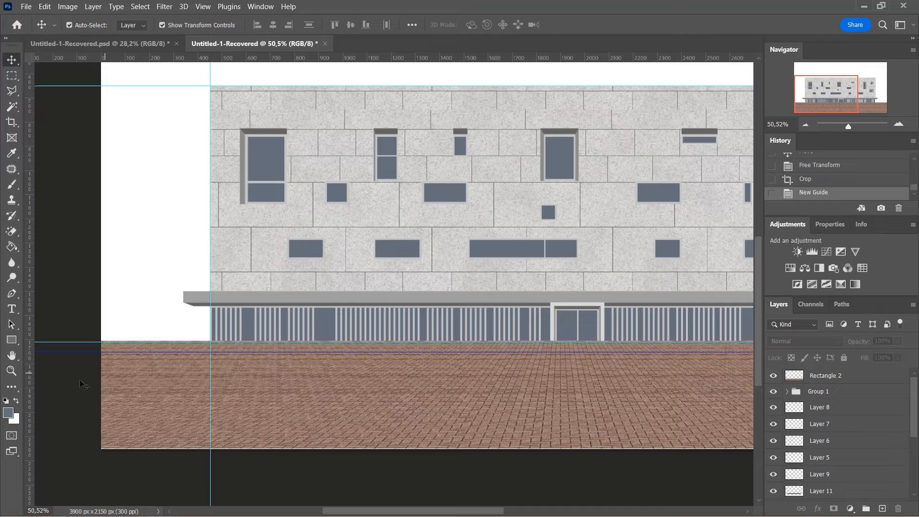
pyautogui.moveTo(366, 60); pyautogui.dragTo(371, 392)
pyautogui.scroll(-7, 139, 339)
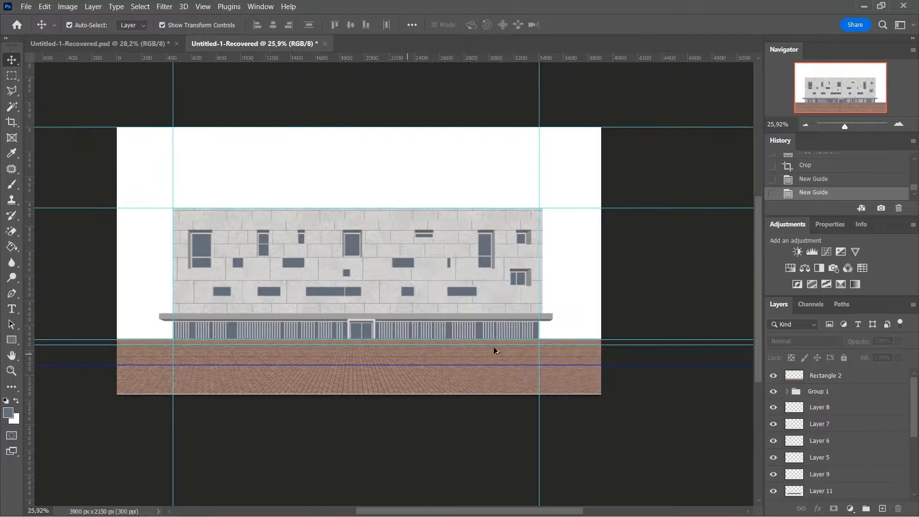
# Select a strip of paving between the two lower guides, from the canvas's left edge to a slanted end beside the entrance path, with the Polygonal Lasso.
pyautogui.scroll(3, 493, 347)
pyautogui.click(694, 292)
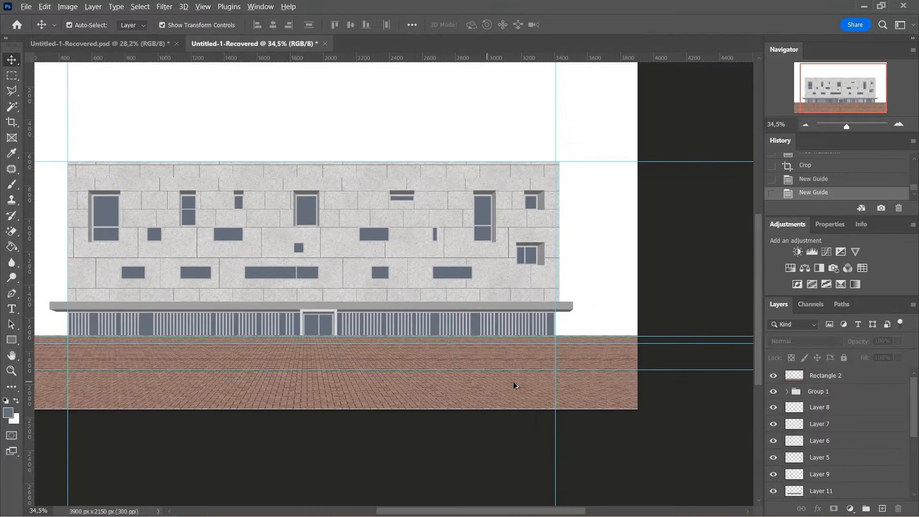
pyautogui.scroll(1, 514, 386)
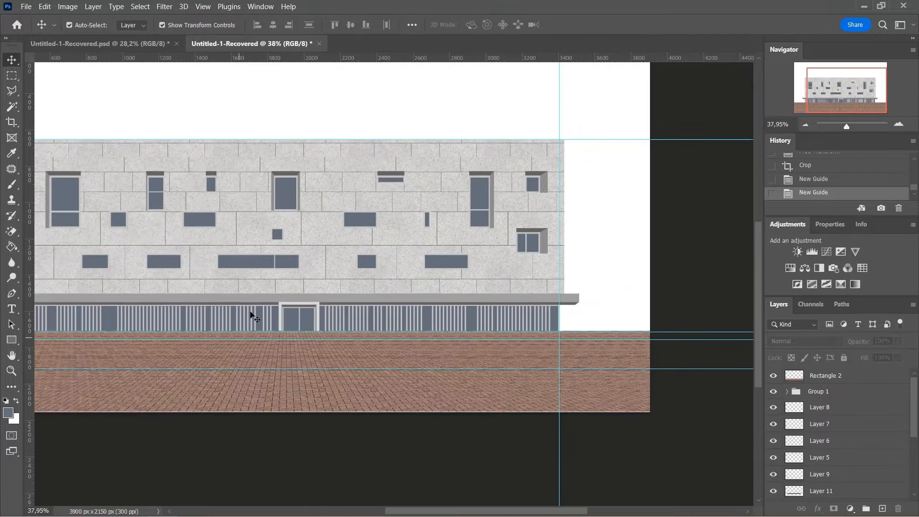
pyautogui.scroll(-3, 253, 317)
pyautogui.scroll(1, 231, 278)
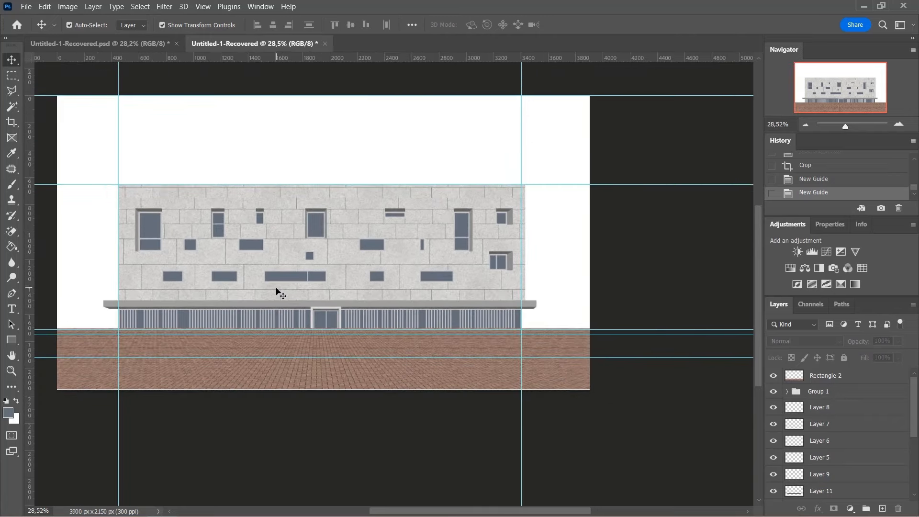
pyautogui.press('l')
pyautogui.hotkey('shift', 'l')
pyautogui.scroll(8, 294, 362)
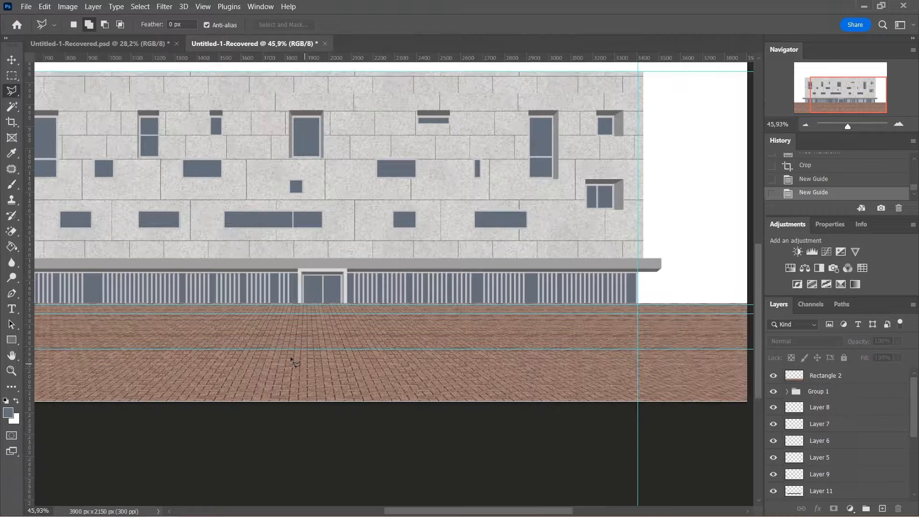
pyautogui.scroll(1, 249, 349)
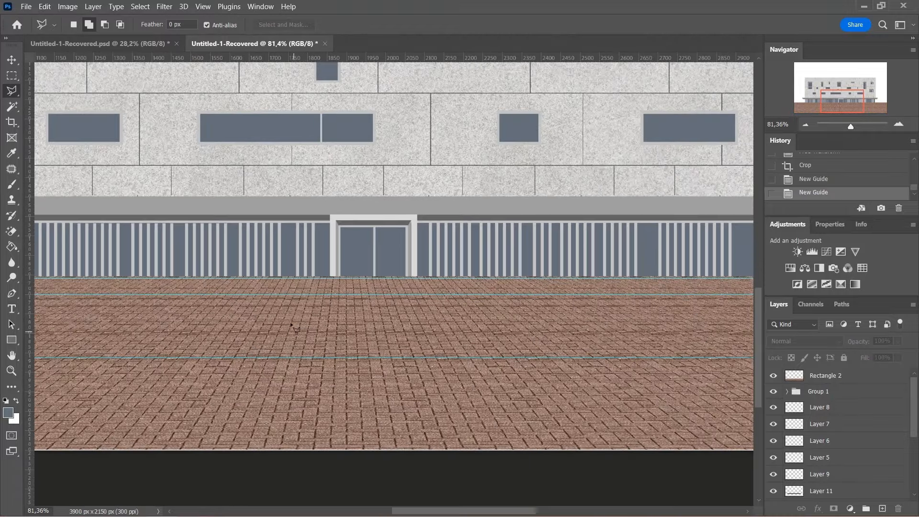
pyautogui.click(280, 294)
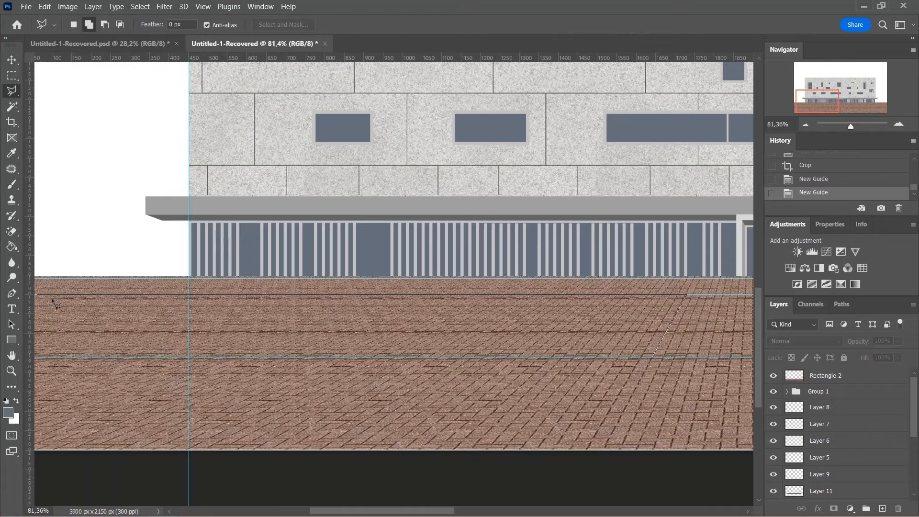
pyautogui.click(46, 295)
pyautogui.click(47, 358)
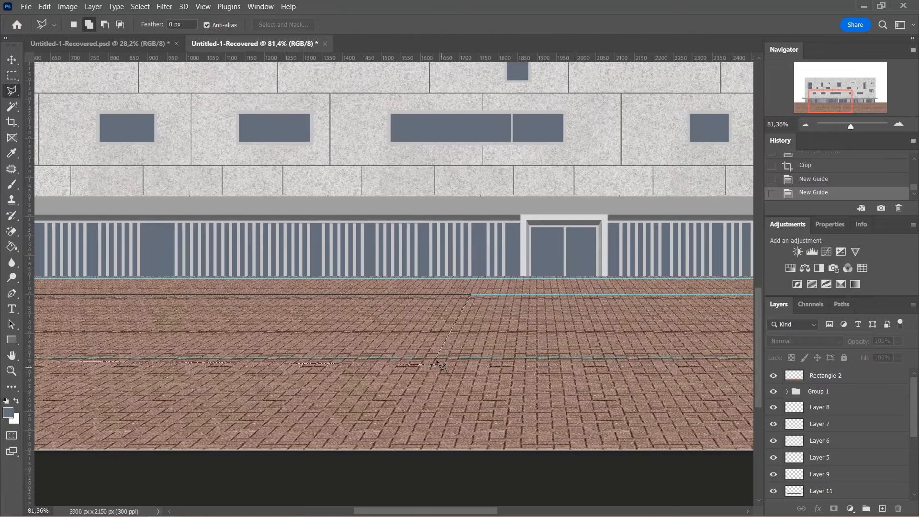
pyautogui.doubleClick(437, 364)
pyautogui.scroll(-5, 321, 351)
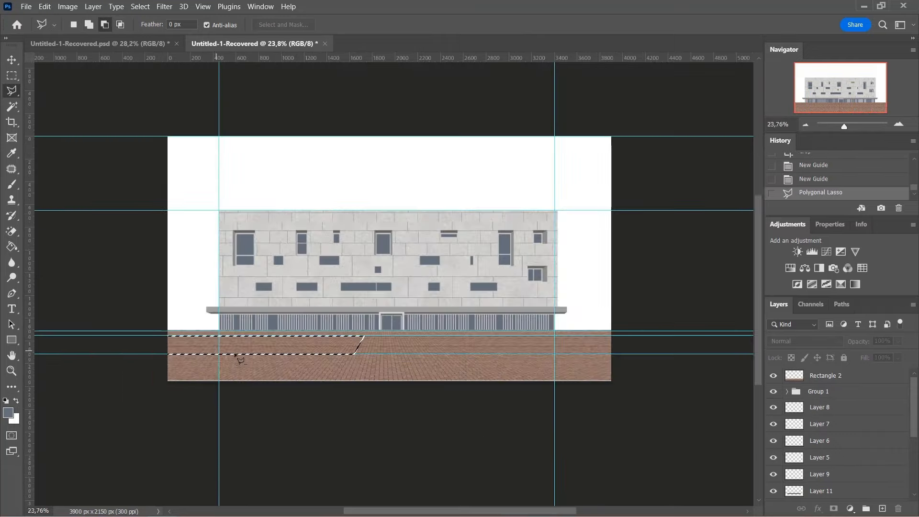
# Add a matching strip on the right of the entrance path to the selection, with a slanted inner end and reaching past the canvas edge.
pyautogui.scroll(5, 239, 359)
pyautogui.press('shift')
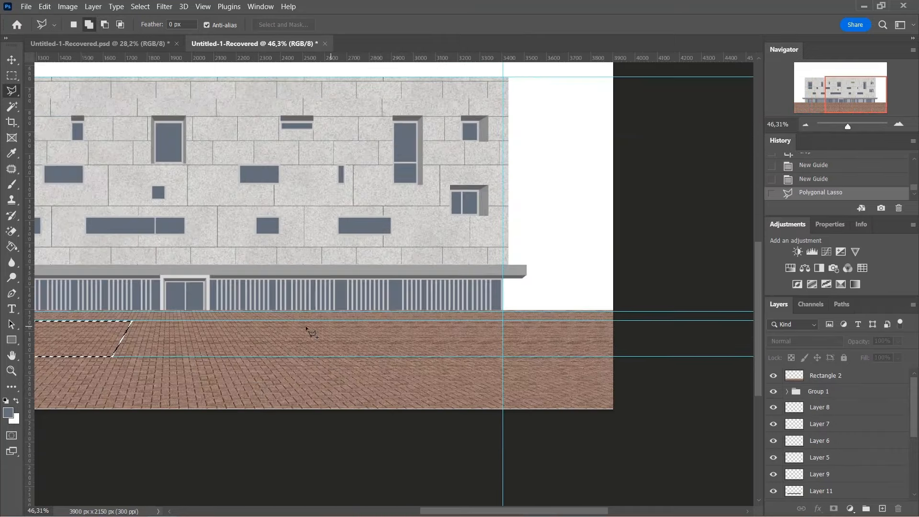
pyautogui.scroll(1, 309, 331)
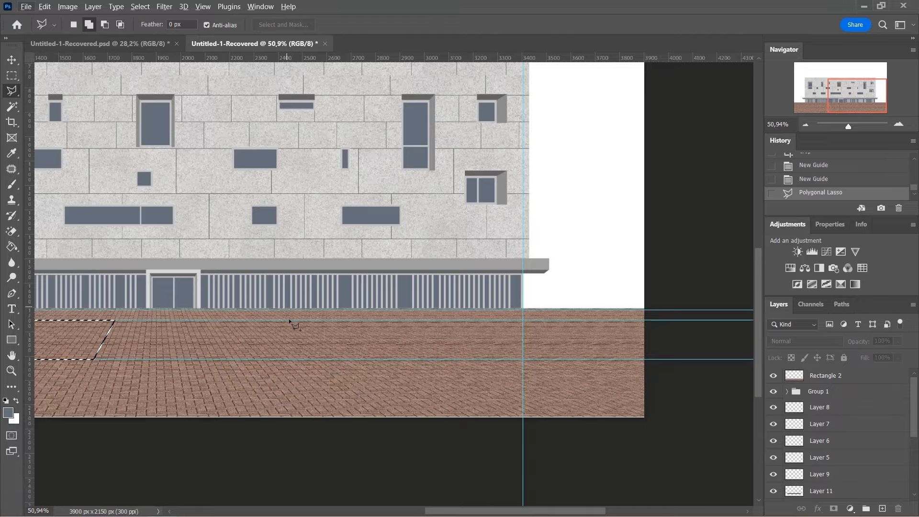
pyautogui.scroll(3, 189, 325)
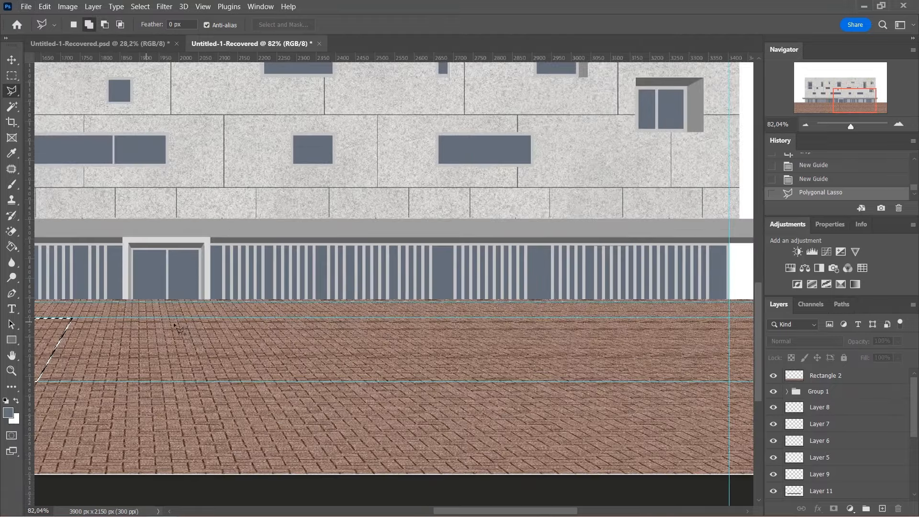
pyautogui.click(252, 318)
pyautogui.click(311, 381)
pyautogui.click(219, 382)
pyautogui.click(217, 317)
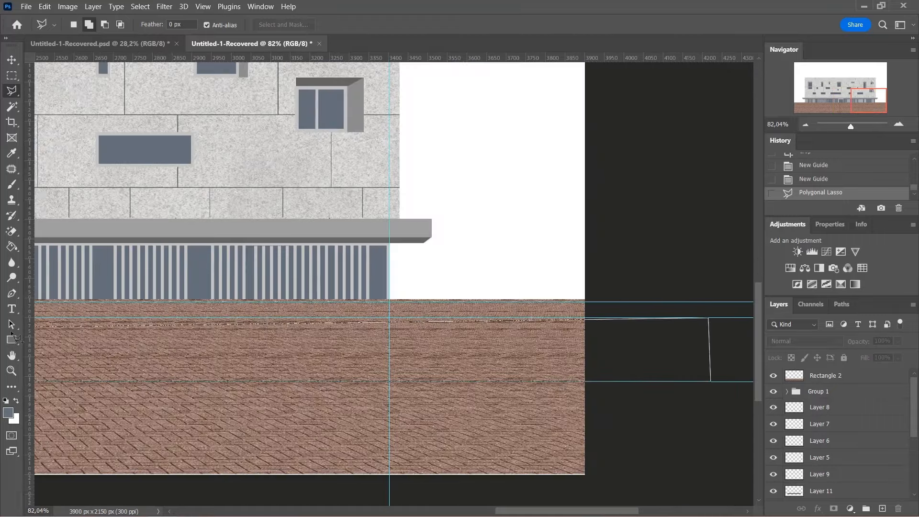
pyautogui.click(264, 318)
pyautogui.scroll(-14, 344, 334)
# Fill both selected strips with a light blue-grey on a new layer and clear the selection.
pyautogui.click(882, 509)
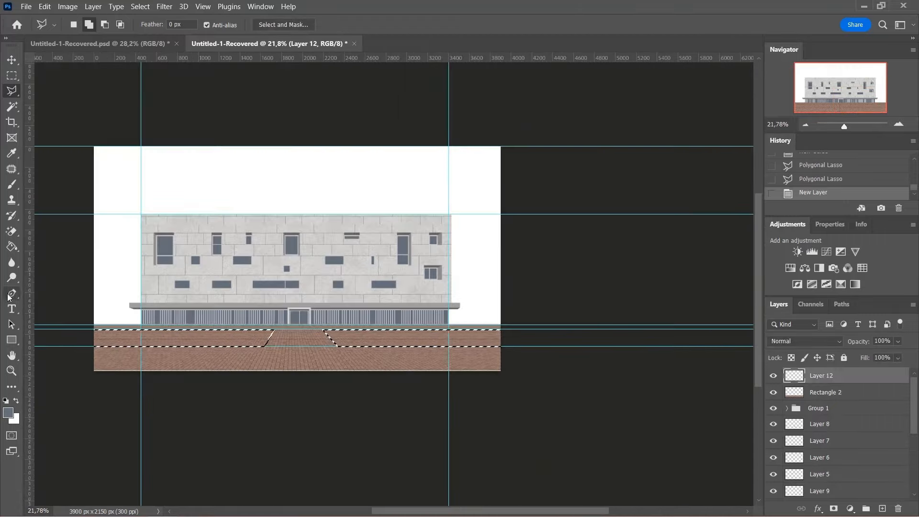
pyautogui.scroll(2, 213, 327)
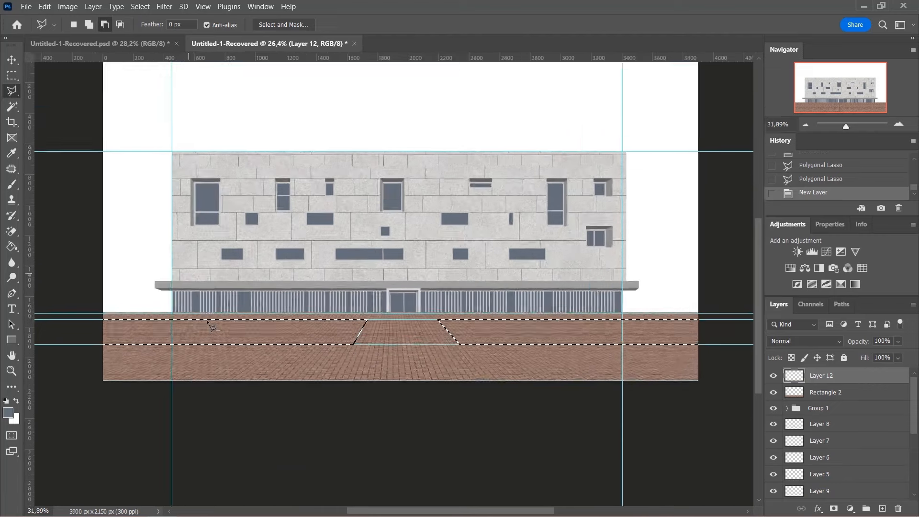
pyautogui.scroll(1, 213, 327)
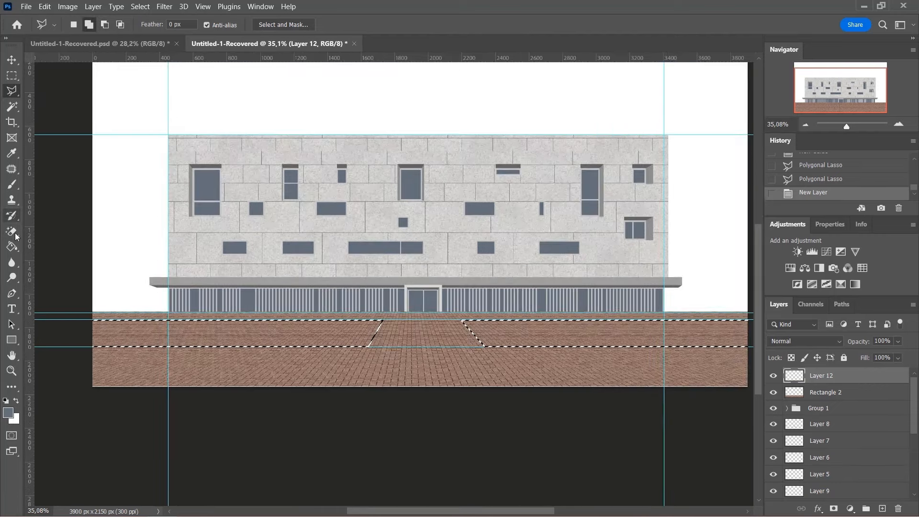
pyautogui.click(8, 413)
pyautogui.click(399, 266)
pyautogui.click(662, 215)
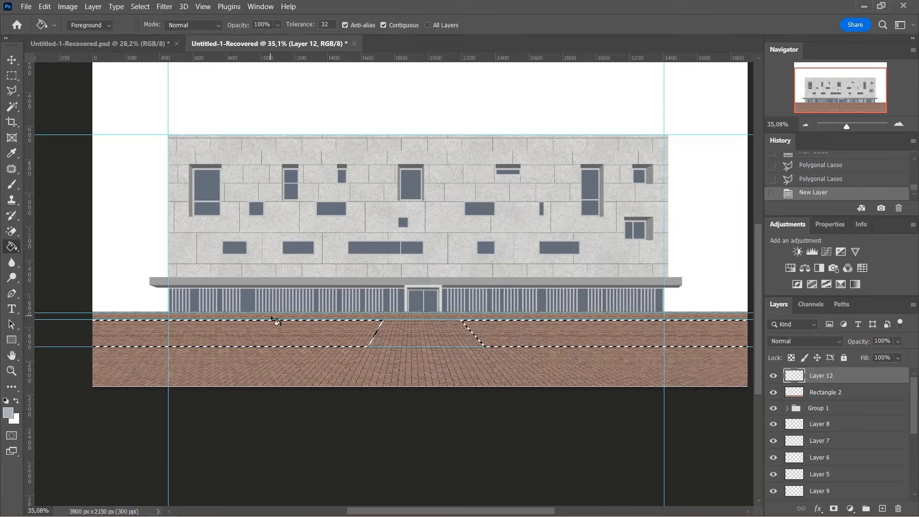
pyautogui.click(273, 329)
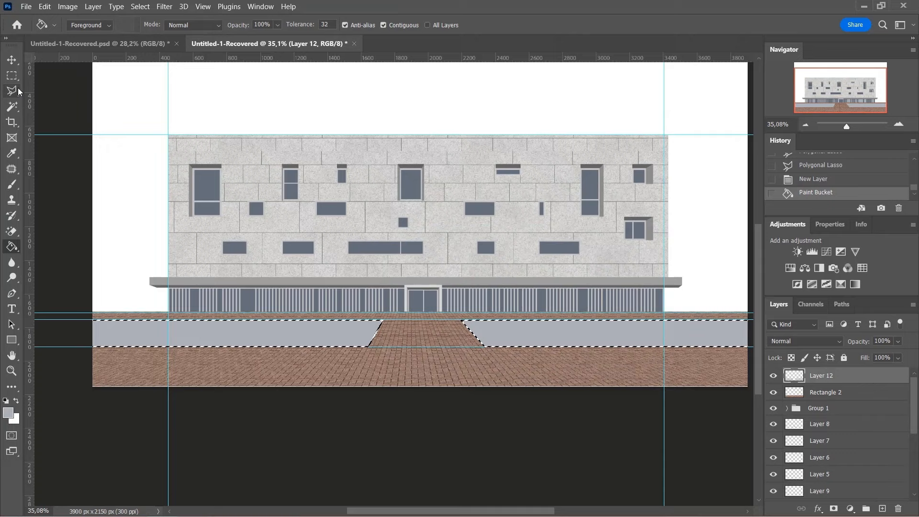
pyautogui.click(17, 75)
pyautogui.click(135, 138)
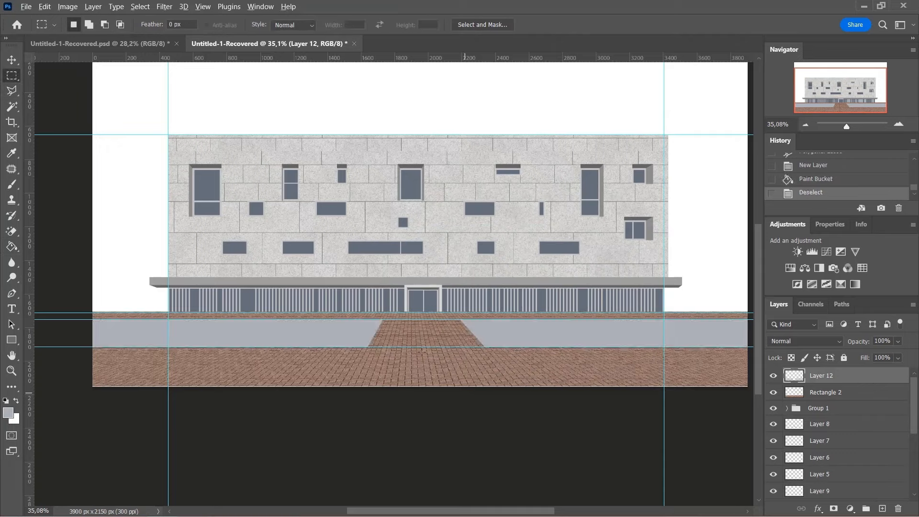
pyautogui.click(14, 62)
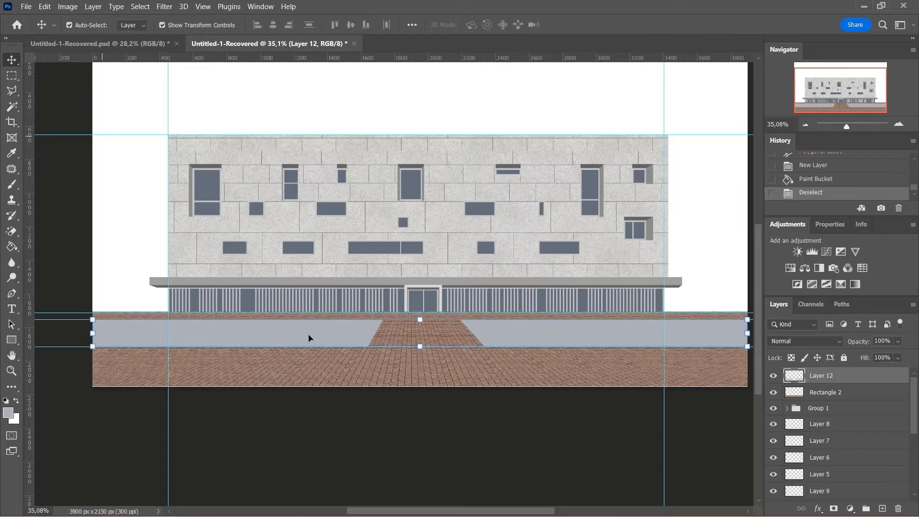
# Open the grass image 09 from the texture folder.
pyautogui.scroll(-6, 310, 337)
pyautogui.scroll(7, 375, 343)
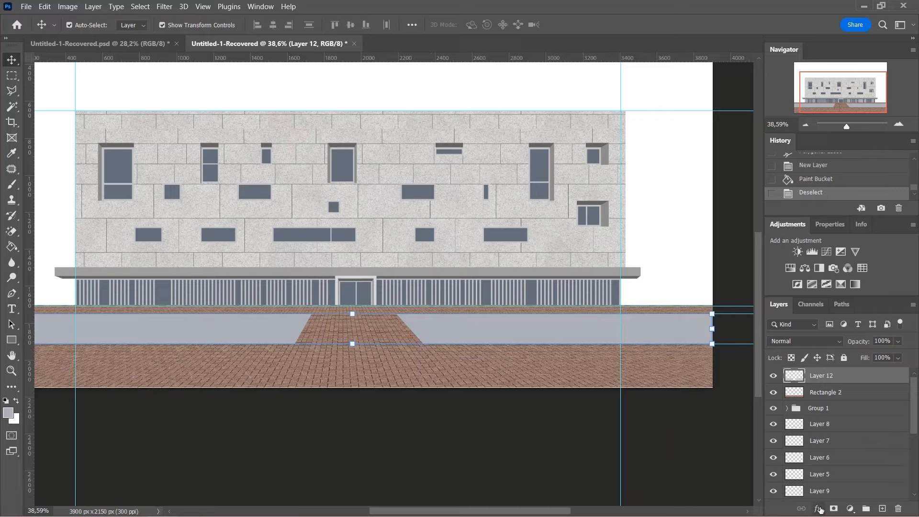
pyautogui.click(24, 9)
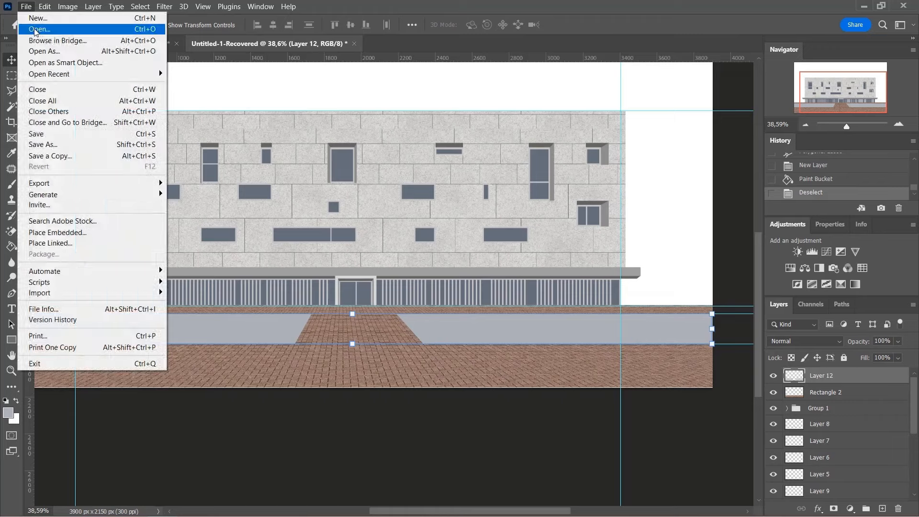
pyautogui.click(34, 28)
pyautogui.click(421, 113)
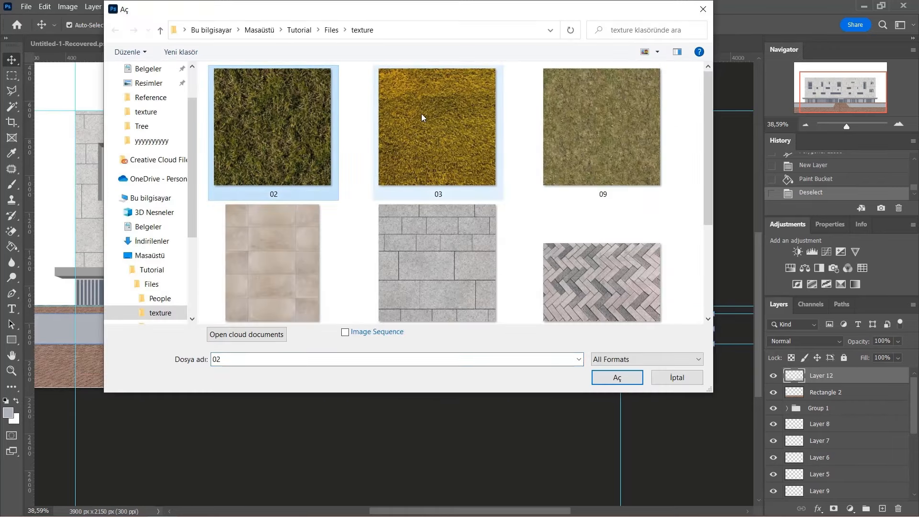
pyautogui.click(566, 139)
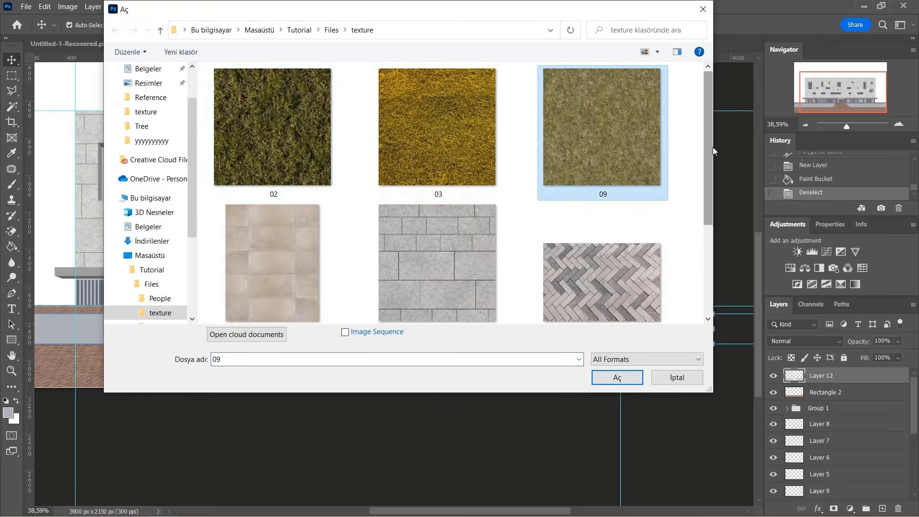
pyautogui.moveTo(708, 148)
pyautogui.mouseDown()
pyautogui.moveTo(708, 202)
pyautogui.moveTo(709, 152)
pyautogui.mouseUp()
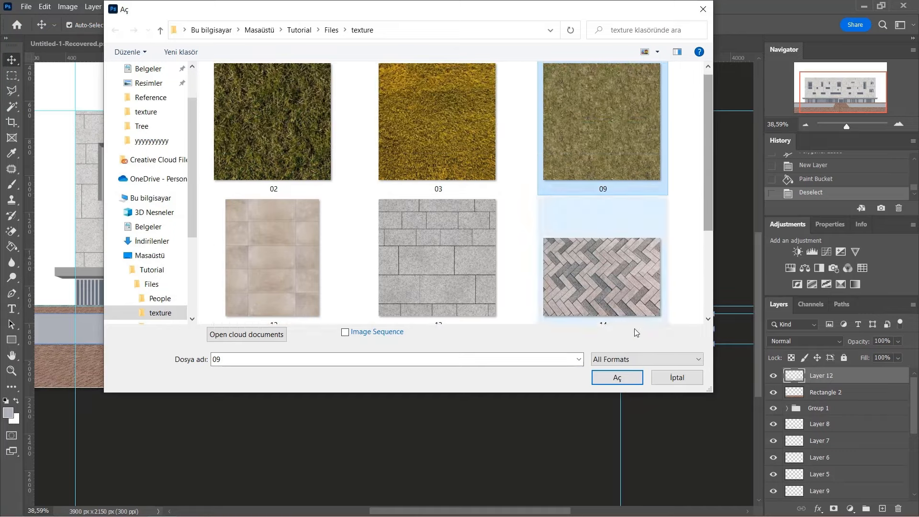
pyautogui.click(623, 377)
# Define the grass image as a pattern named 09.jpg and close its document.
pyautogui.click(45, 6)
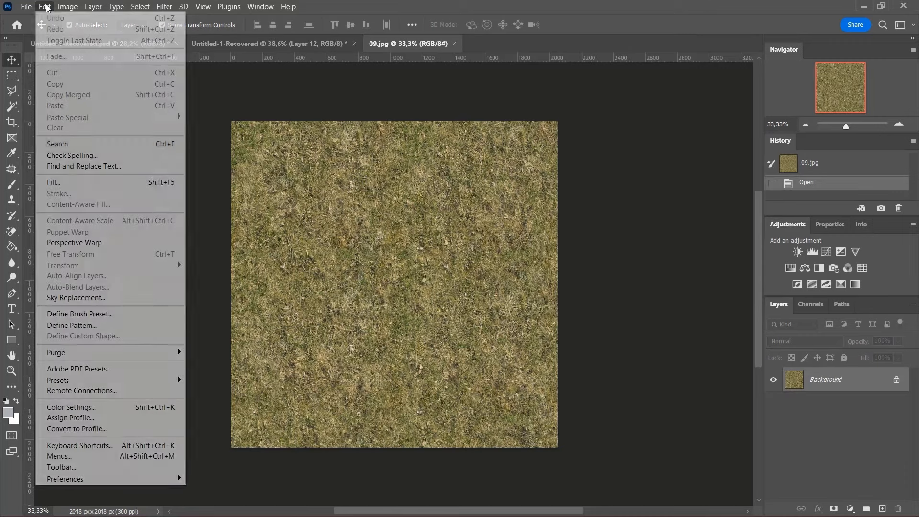
pyautogui.click(94, 327)
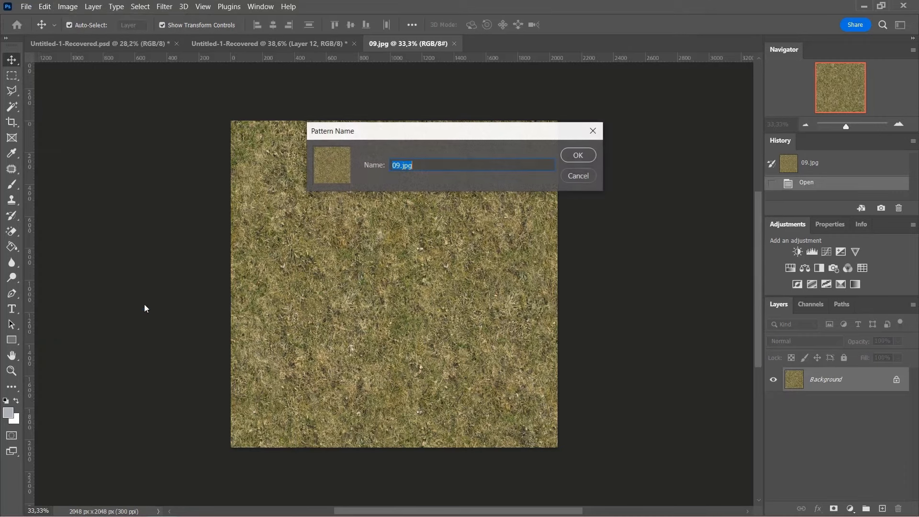
pyautogui.click(587, 158)
pyautogui.click(454, 44)
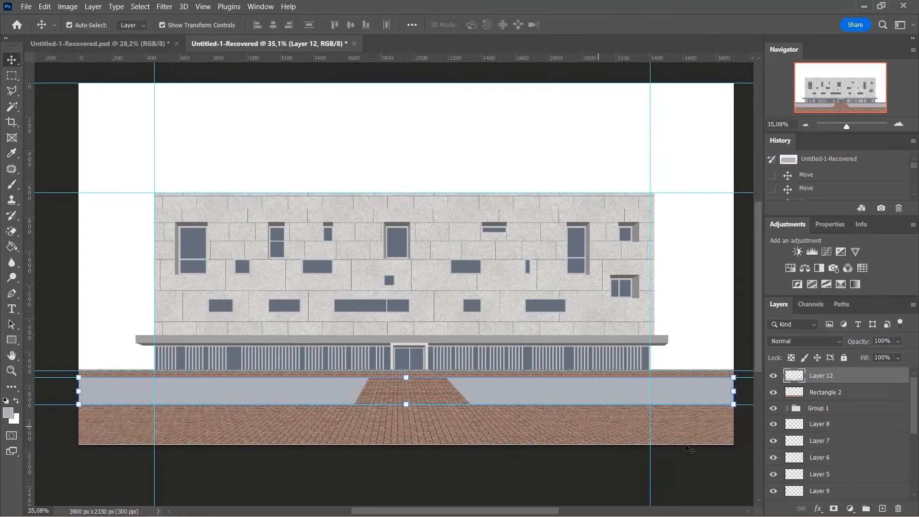
# Add a Pattern Overlay to the filled strips' layer using the newly defined grass pattern.
pyautogui.click(818, 508)
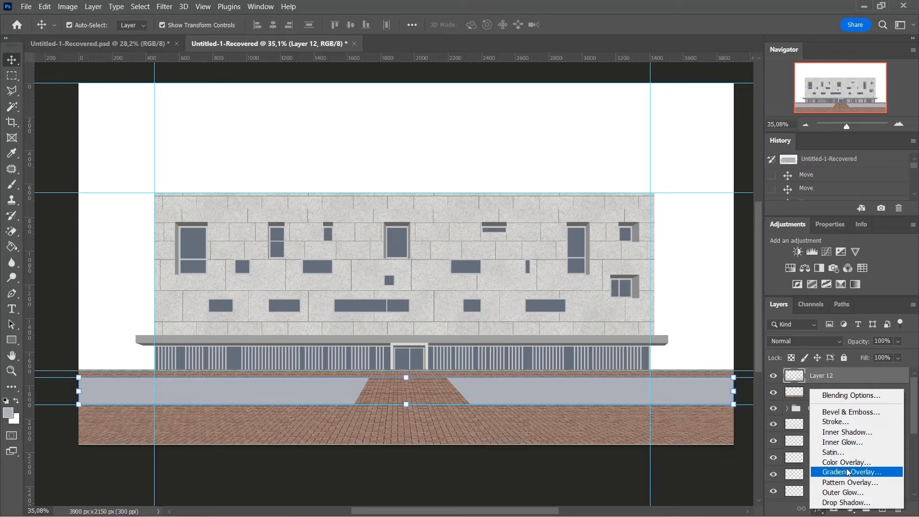
pyautogui.click(844, 484)
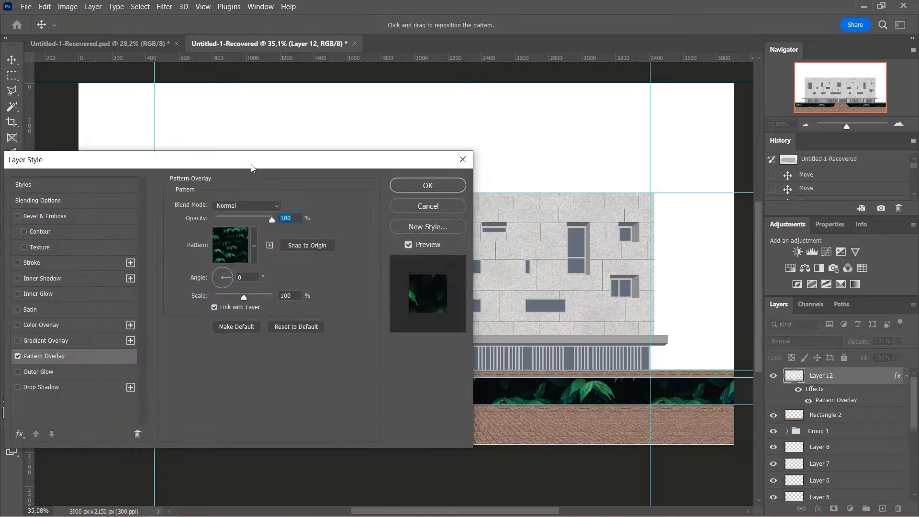
pyautogui.moveTo(252, 168); pyautogui.dragTo(678, 115)
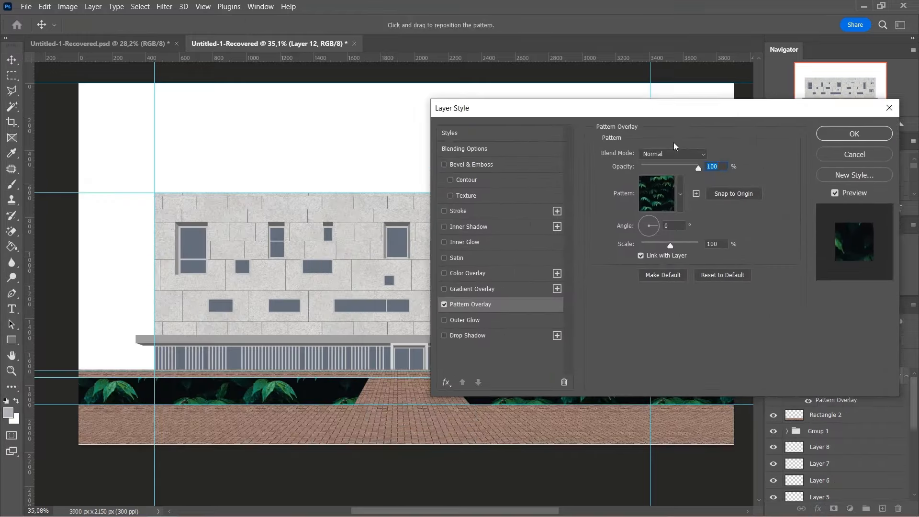
pyautogui.click(682, 186)
pyautogui.click(640, 297)
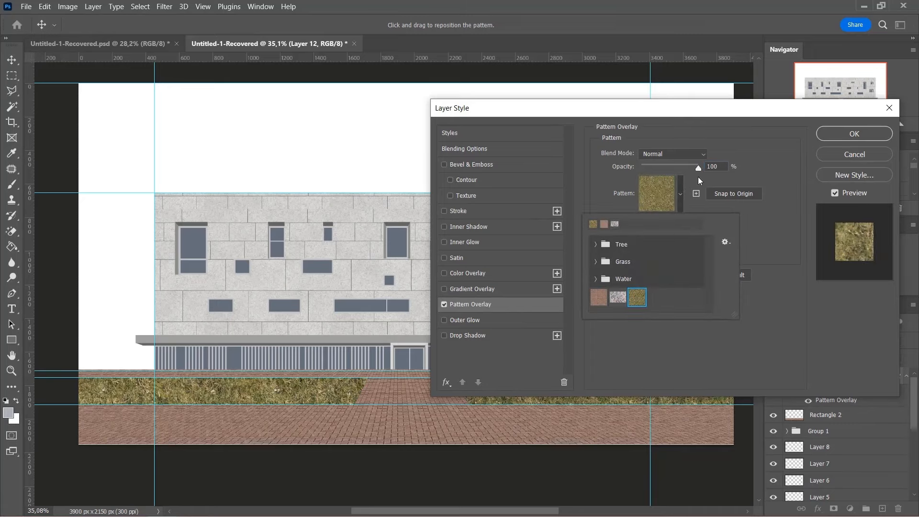
pyautogui.click(725, 243)
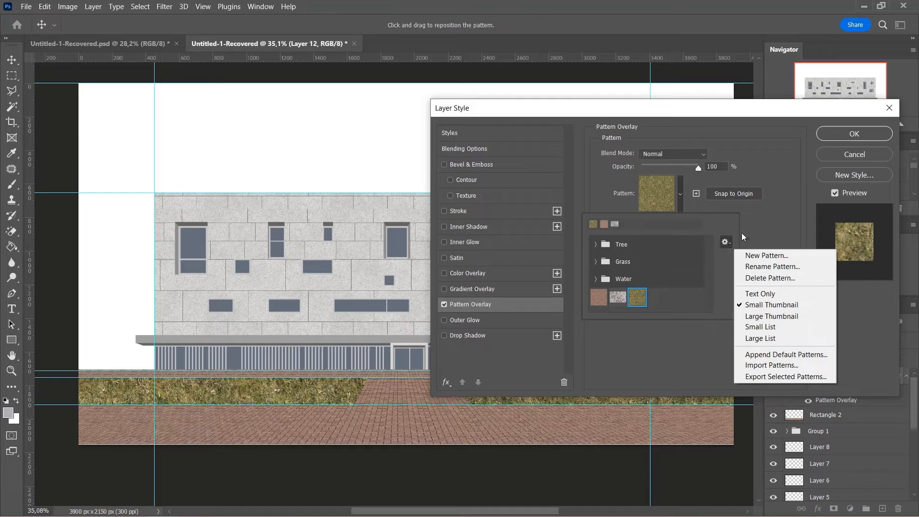
pyautogui.click(779, 210)
pyautogui.click(784, 208)
# Set the grass pattern's scale to 33% and apply the layer style.
pyautogui.moveTo(669, 246); pyautogui.dragTo(650, 245)
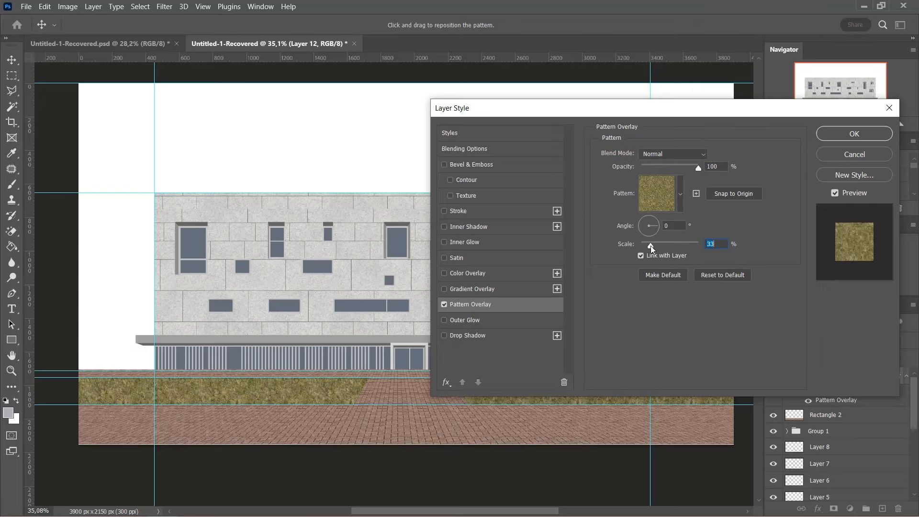
pyautogui.click(864, 133)
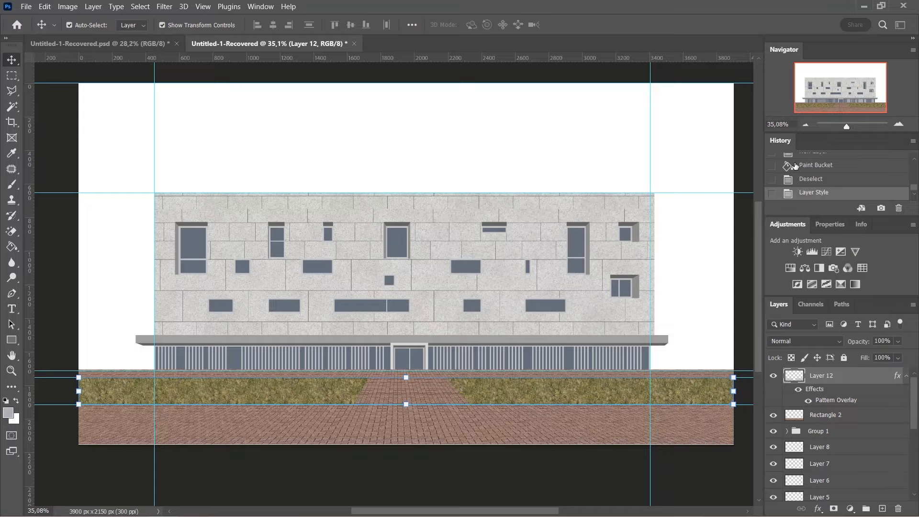
pyautogui.scroll(4, 552, 400)
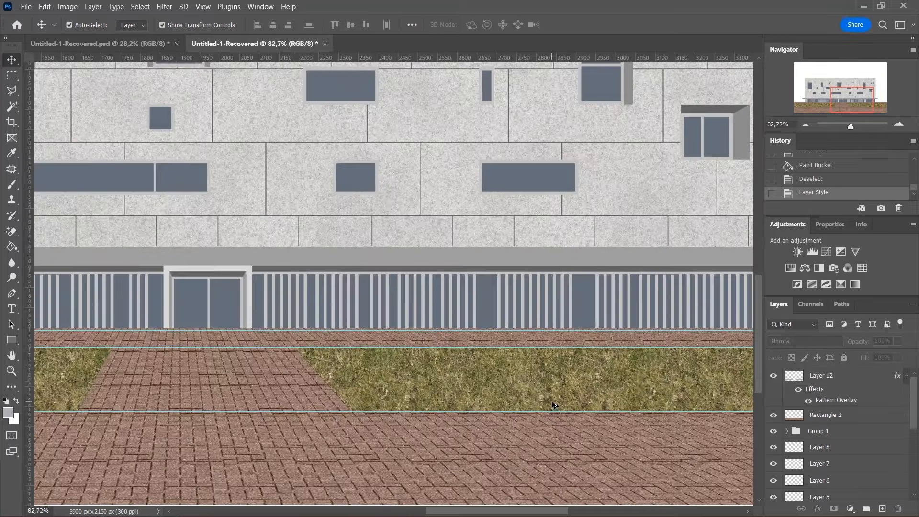
# Remove all the vertical and horizontal guides from the façade elevation document.
pyautogui.scroll(-4, 642, 383)
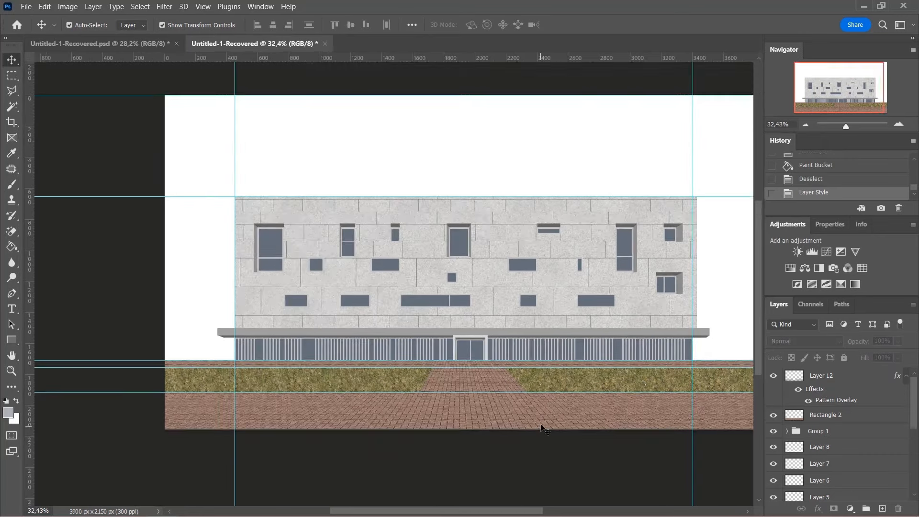
pyautogui.click(545, 426)
pyautogui.click(691, 441)
pyautogui.moveTo(691, 441); pyautogui.dragTo(100, 367)
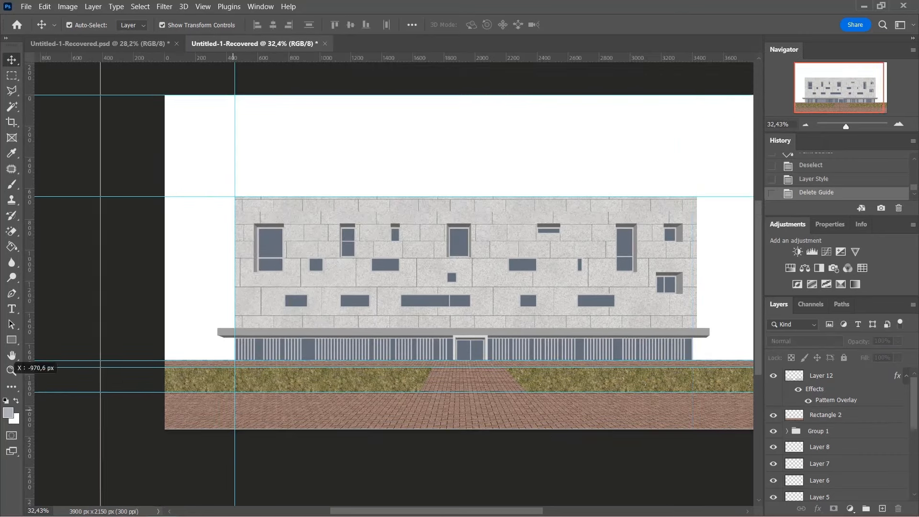
pyautogui.moveTo(19, 367); pyautogui.dragTo(17, 369)
pyautogui.moveTo(231, 391); pyautogui.dragTo(19, 354)
pyautogui.moveTo(200, 360); pyautogui.dragTo(201, 6)
pyautogui.moveTo(197, 368); pyautogui.dragTo(202, 22)
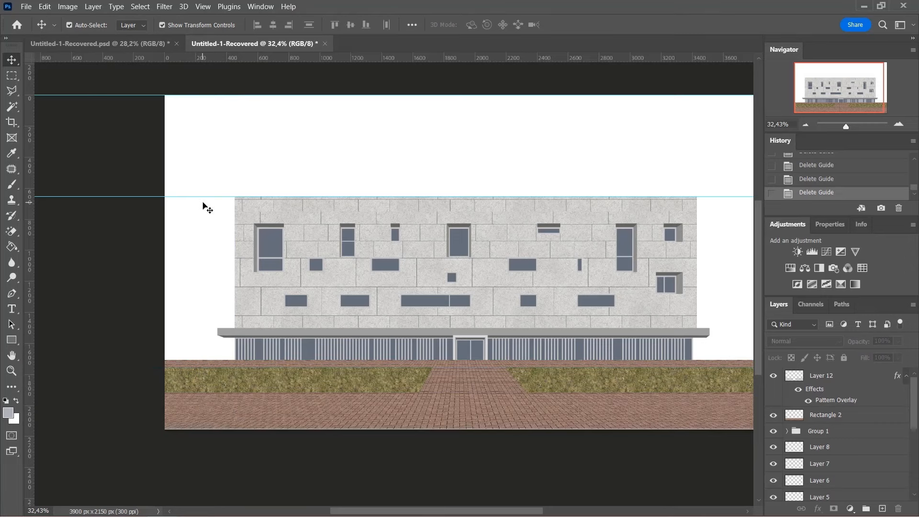
pyautogui.moveTo(204, 197); pyautogui.dragTo(202, 19)
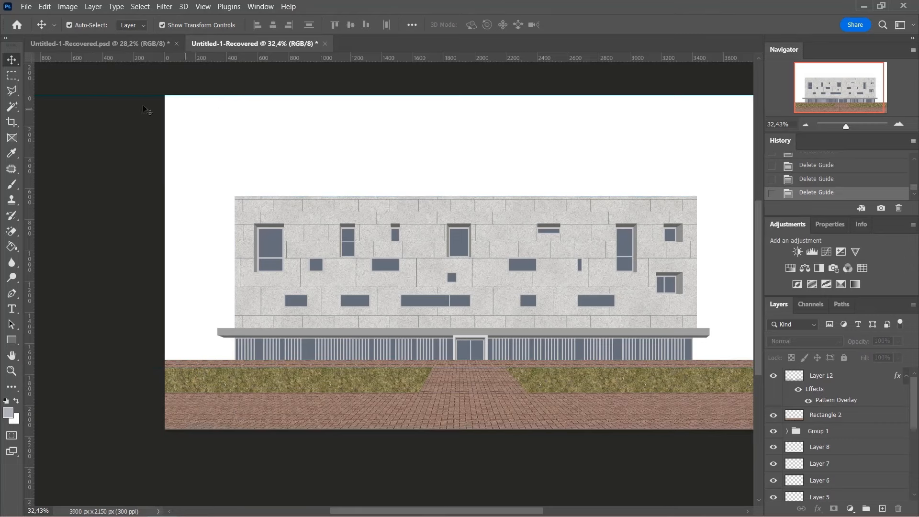
pyautogui.moveTo(127, 96); pyautogui.dragTo(143, 41)
pyautogui.scroll(-2, 263, 222)
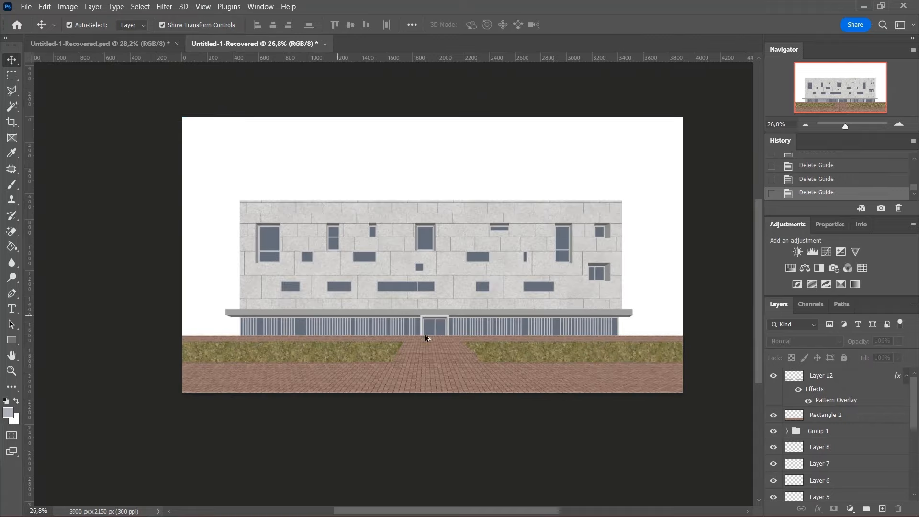
pyautogui.scroll(2, 569, 295)
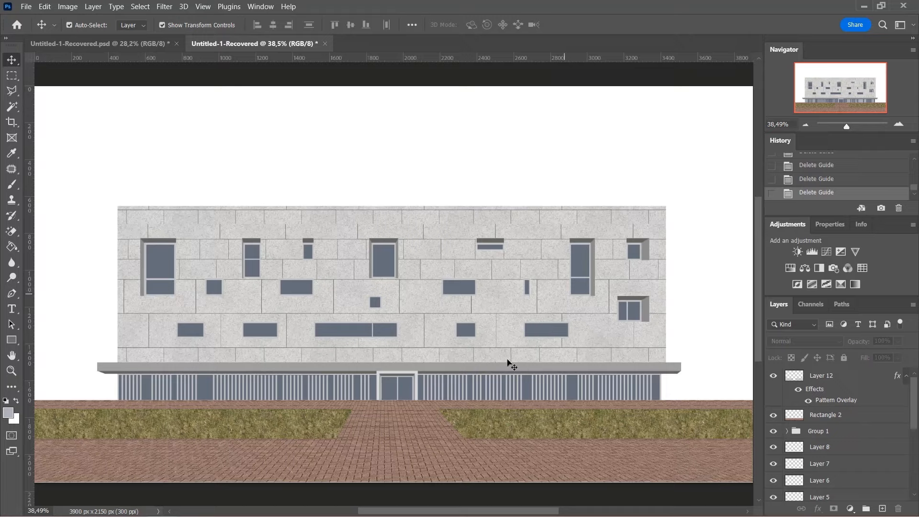
# Give the Rectangle tool a linear gradient fill whose first stop is the teal sampled from the upper sky of the collage's modern villa illustration.
pyautogui.click(145, 44)
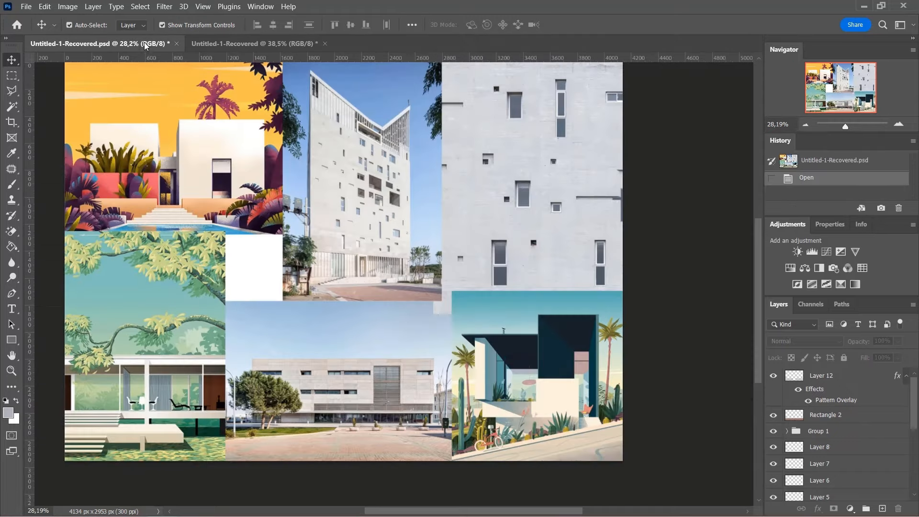
pyautogui.scroll(1, 402, 377)
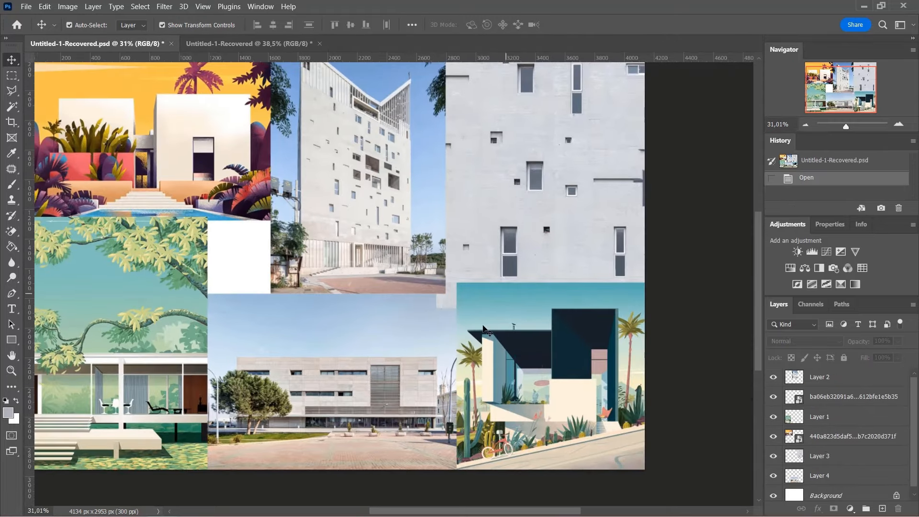
pyautogui.scroll(8, 490, 328)
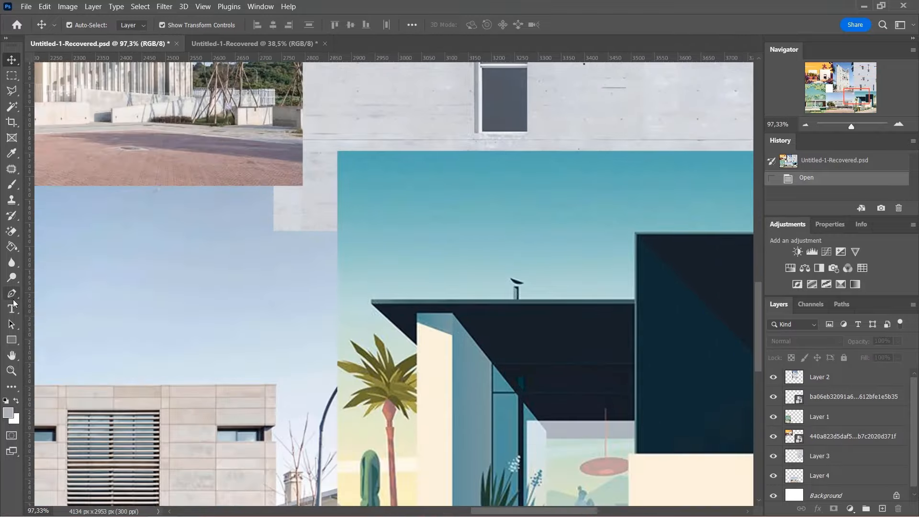
pyautogui.click(12, 340)
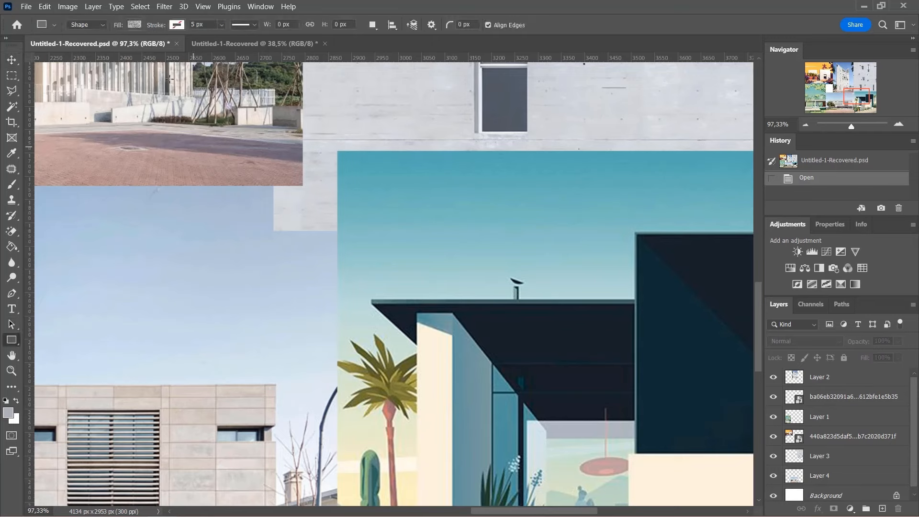
pyautogui.click(136, 25)
pyautogui.click(106, 47)
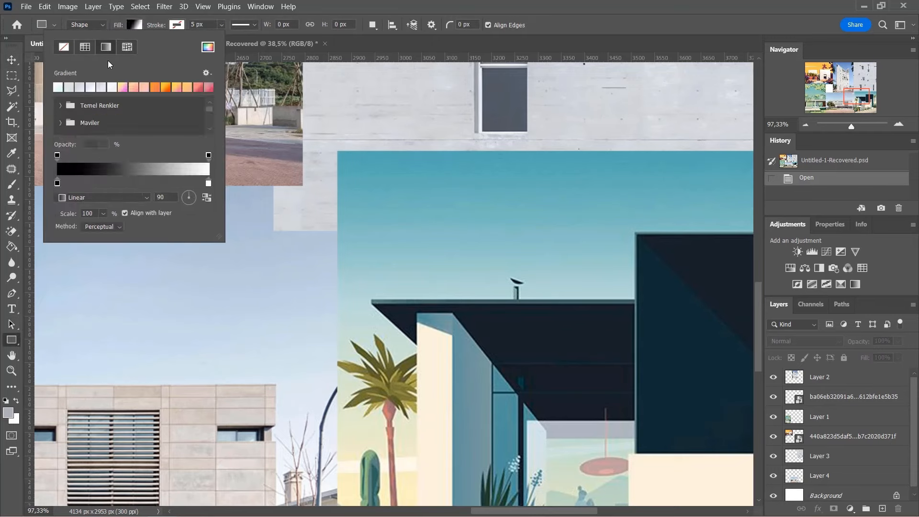
pyautogui.doubleClick(58, 182)
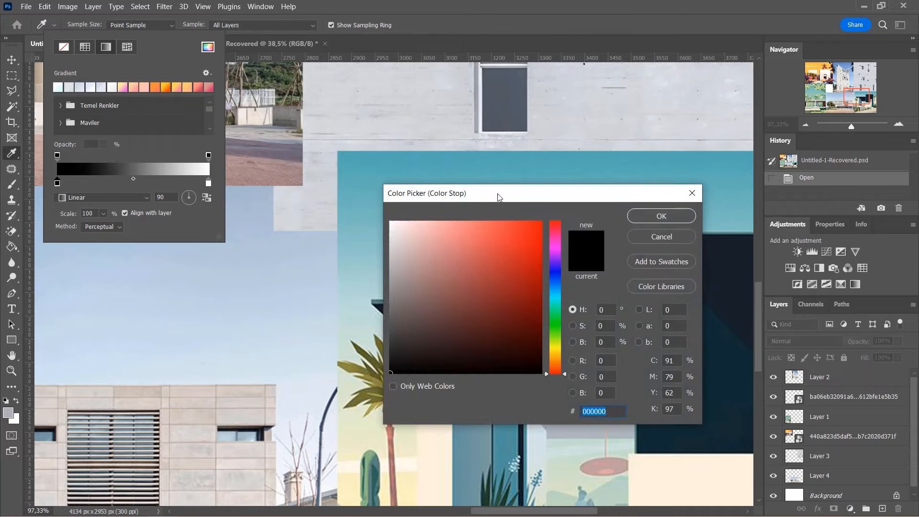
pyautogui.moveTo(497, 193); pyautogui.dragTo(676, 128)
pyautogui.click(396, 159)
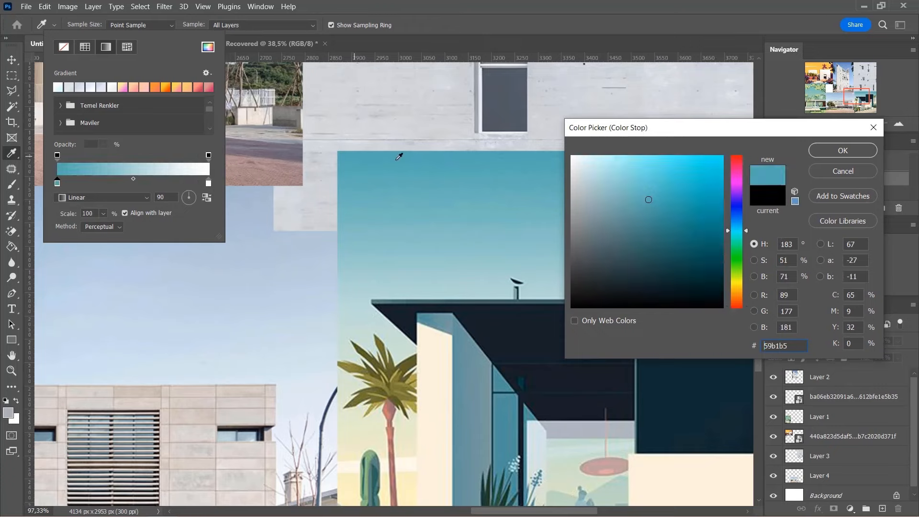
pyautogui.click(823, 148)
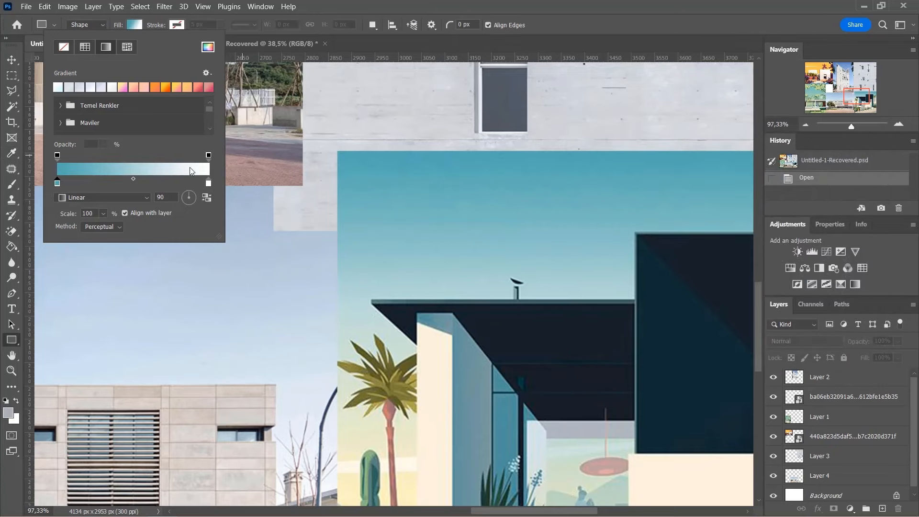
# Try to set the gradient's end stop to the pale yellow sampled from the illustration's lower sky.
pyautogui.doubleClick(209, 183)
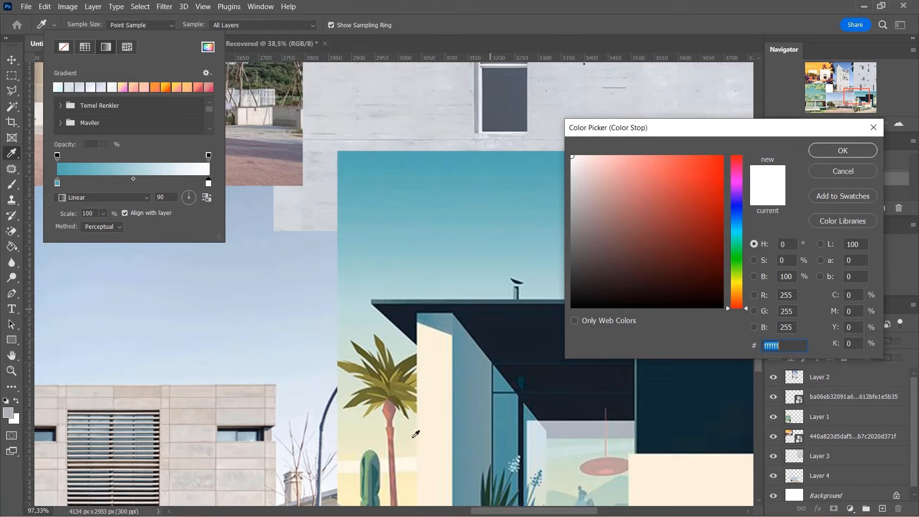
pyautogui.click(354, 488)
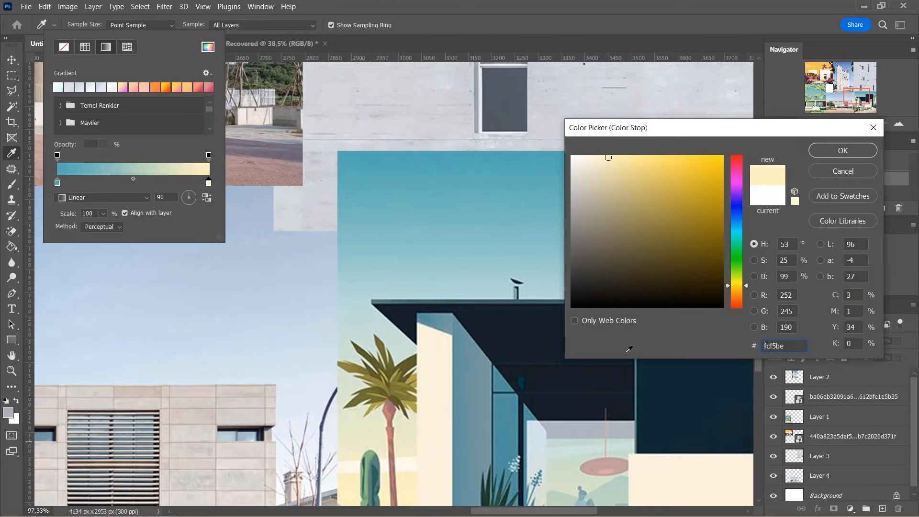
pyautogui.click(821, 151)
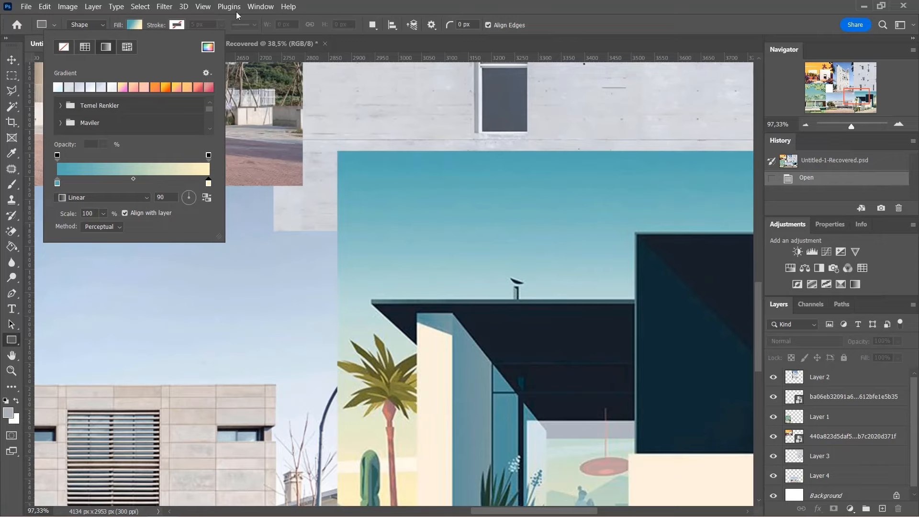
pyautogui.click(320, 4)
# Draw a gradient-filled rectangle of about 4003 × 2153 px over the canvas of the façade elevation document.
pyautogui.click(253, 43)
pyautogui.scroll(-4, 340, 191)
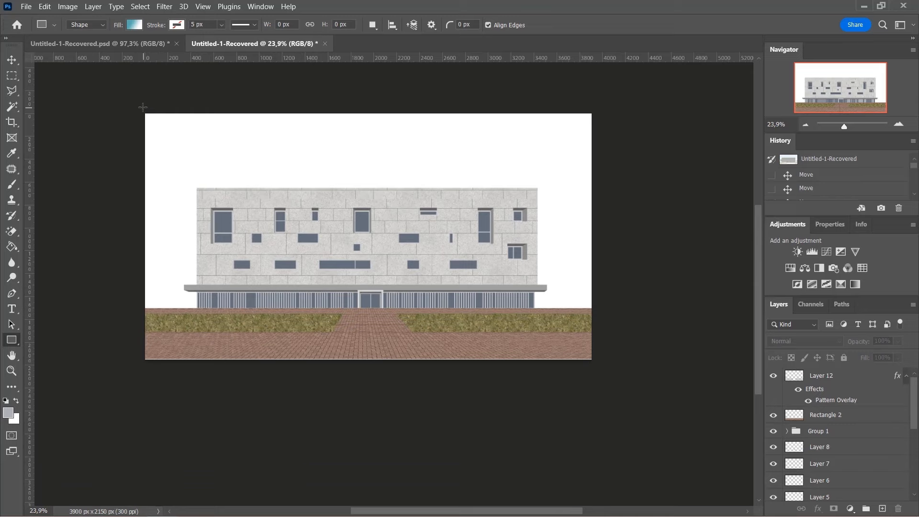
pyautogui.moveTo(138, 107); pyautogui.dragTo(596, 353)
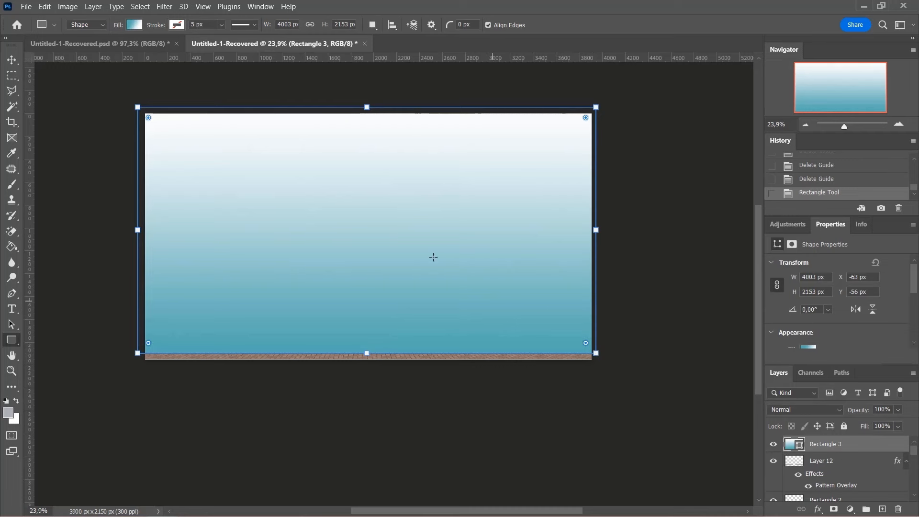
# Set the gradient angle of the new sky rectangle's fill to -90°.
pyautogui.click(134, 26)
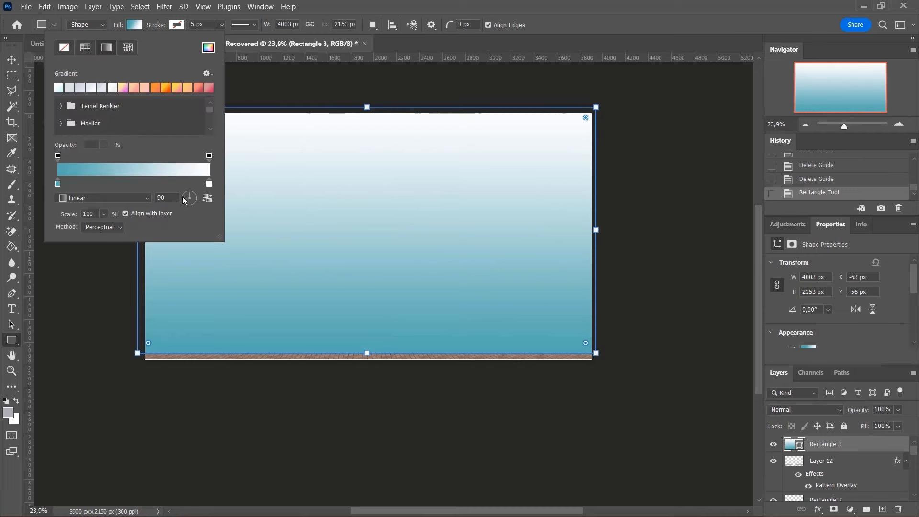
pyautogui.click(167, 197)
pyautogui.write('-90')
pyautogui.press('Return')
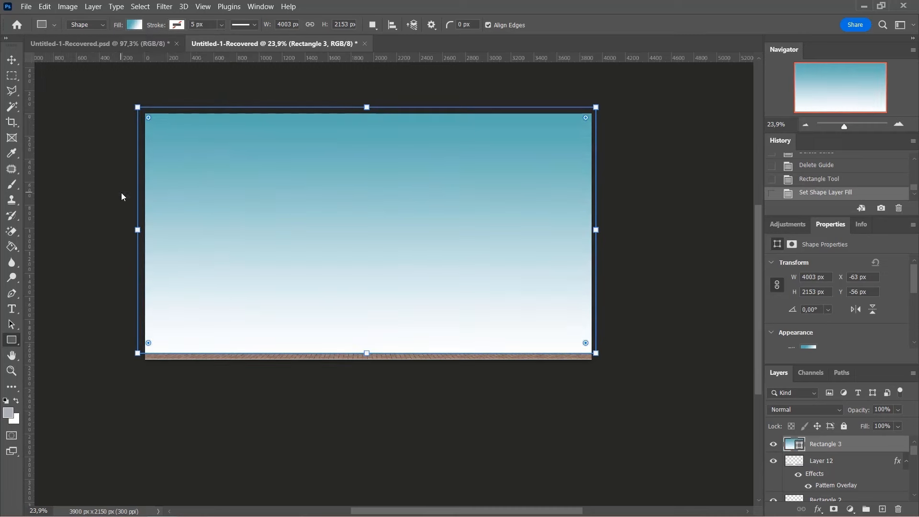
# Resize the sky rectangle to fit the canvas exactly at 3900 × 2150 px and apply the transform.
pyautogui.click(12, 60)
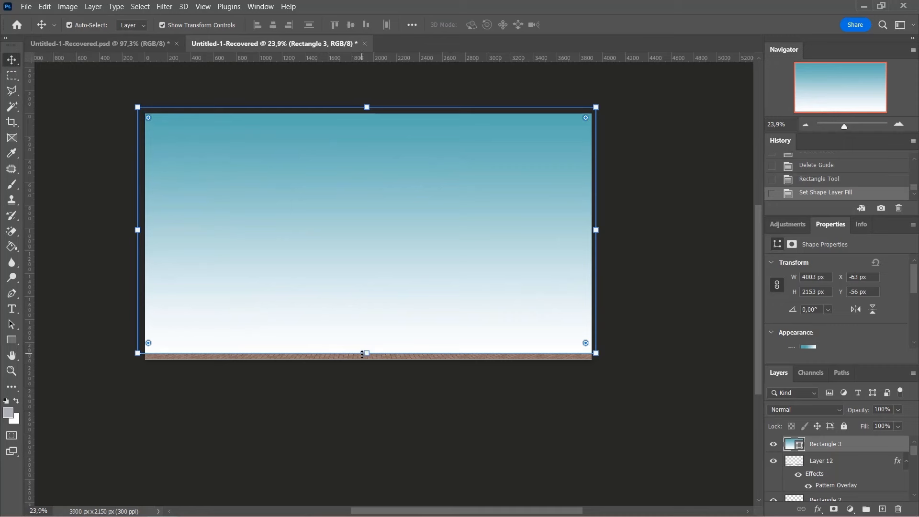
pyautogui.moveTo(362, 354); pyautogui.dragTo(366, 359)
pyautogui.moveTo(136, 237); pyautogui.dragTo(145, 236)
pyautogui.moveTo(375, 108); pyautogui.dragTo(376, 110)
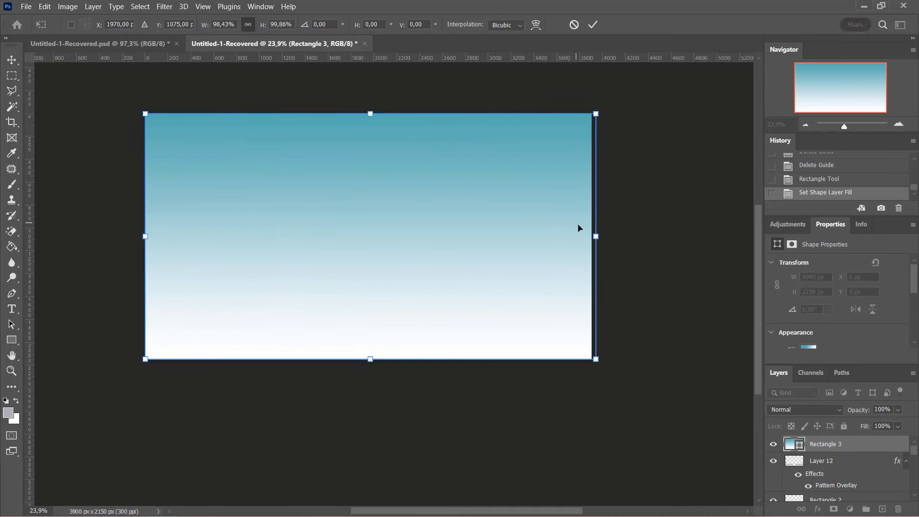
pyautogui.moveTo(596, 236); pyautogui.dragTo(591, 236)
pyautogui.click(594, 25)
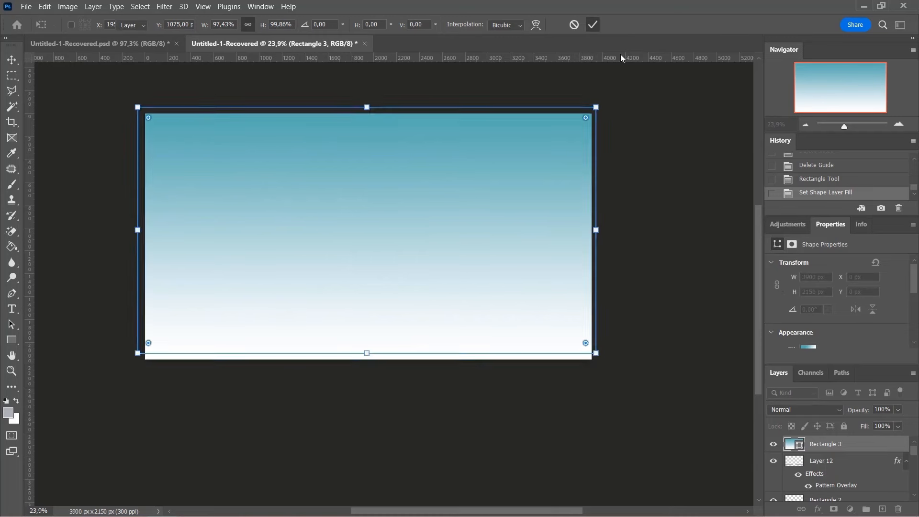
# Move the gradient sky layer below the façade's Rectangle 1 layer, directly above the Central Bank layer.
pyautogui.click(788, 224)
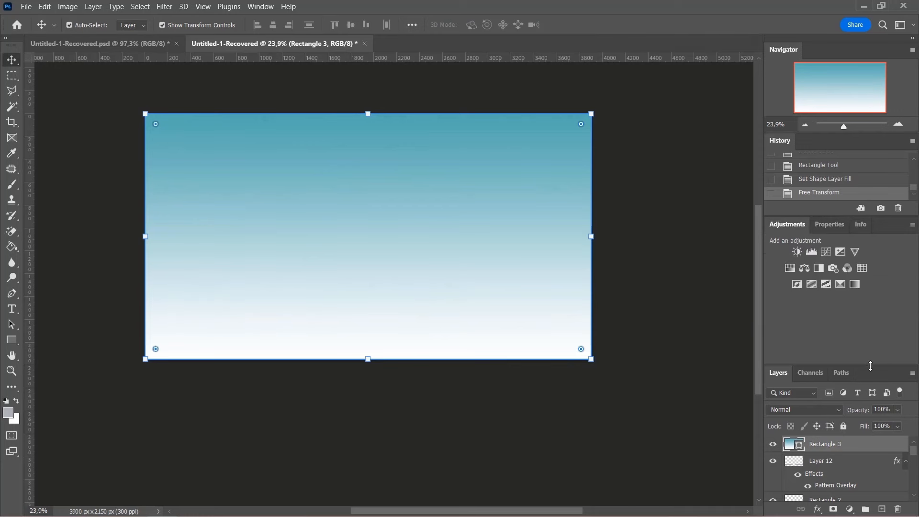
pyautogui.moveTo(870, 366); pyautogui.dragTo(870, 297)
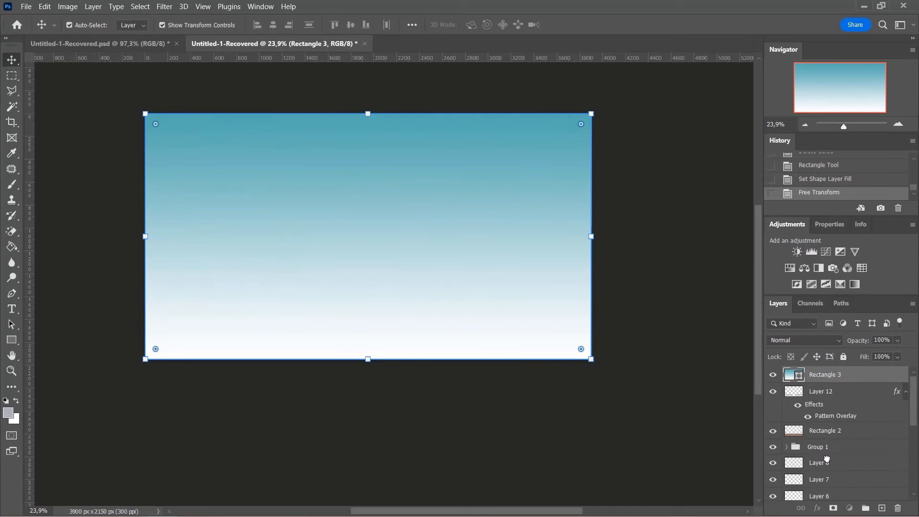
pyautogui.moveTo(827, 459); pyautogui.dragTo(828, 457)
pyautogui.scroll(-1, 828, 457)
pyautogui.moveTo(831, 412); pyautogui.dragTo(816, 467)
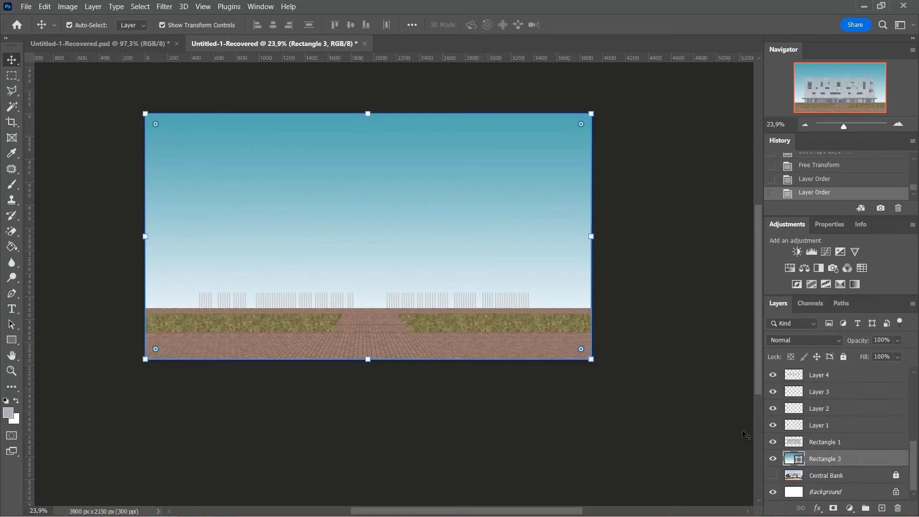
pyautogui.click(746, 435)
pyautogui.scroll(3, 262, 251)
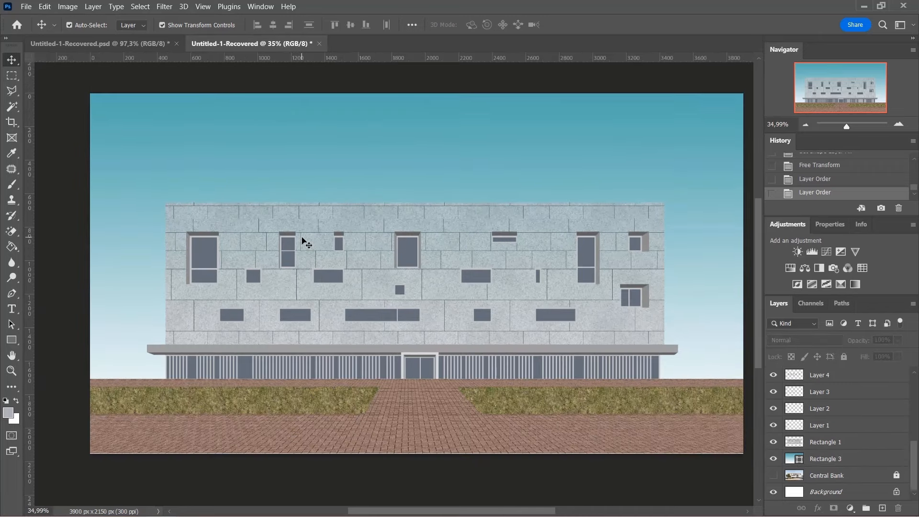
pyautogui.scroll(3, 303, 241)
pyautogui.scroll(-2, 304, 242)
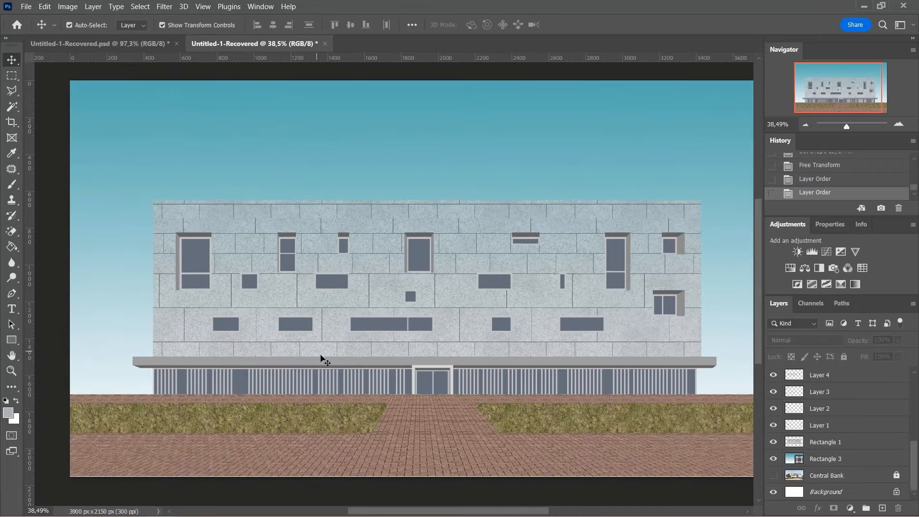
# Select the façade wall layer Rectangle 1 and set its opacity to 100%.
pyautogui.click(280, 369)
pyautogui.press('0')
pyautogui.scroll(-2, 394, 191)
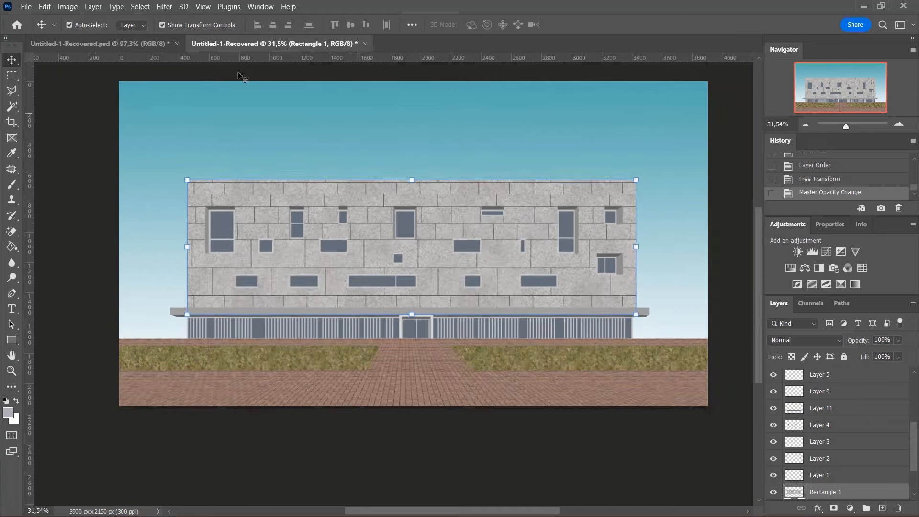
# Open the Filter Gallery's Cutout filter on the façade wall layer and show the whole wall in the preview at 33.3%.
pyautogui.click(165, 7)
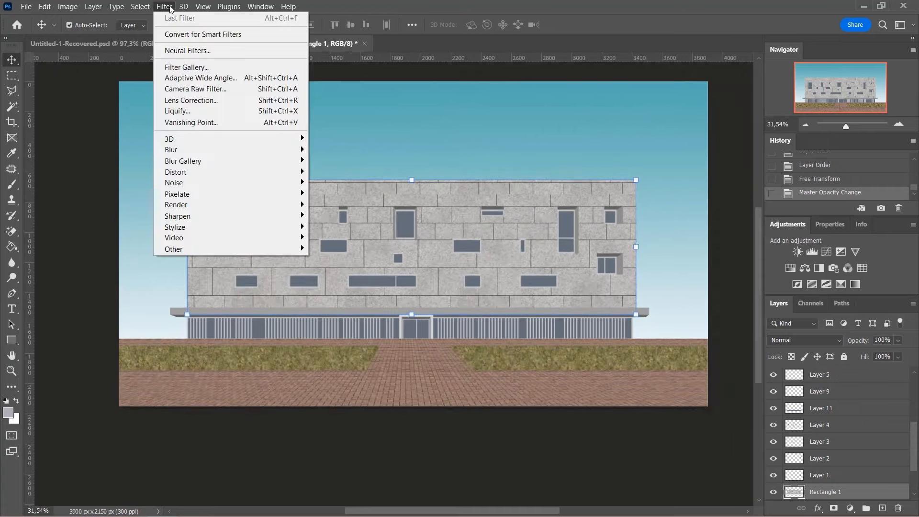
pyautogui.click(182, 67)
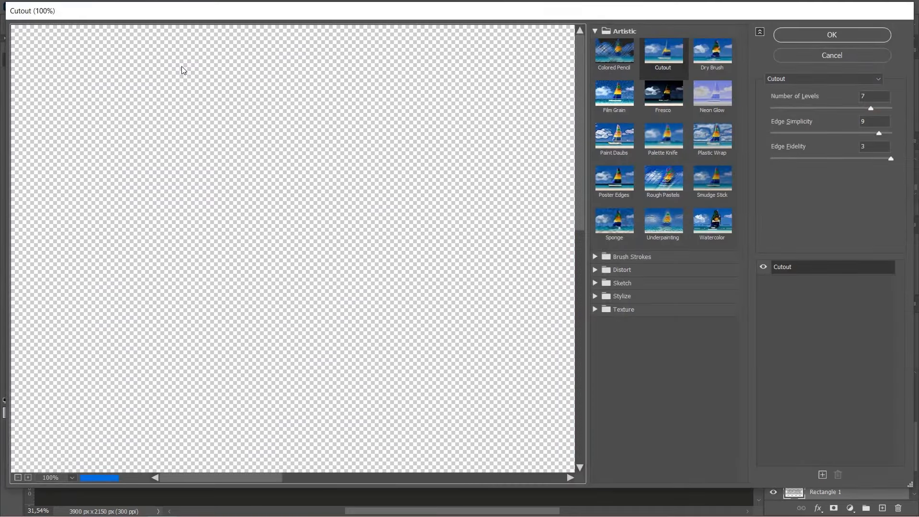
pyautogui.click(614, 32)
pyautogui.click(596, 36)
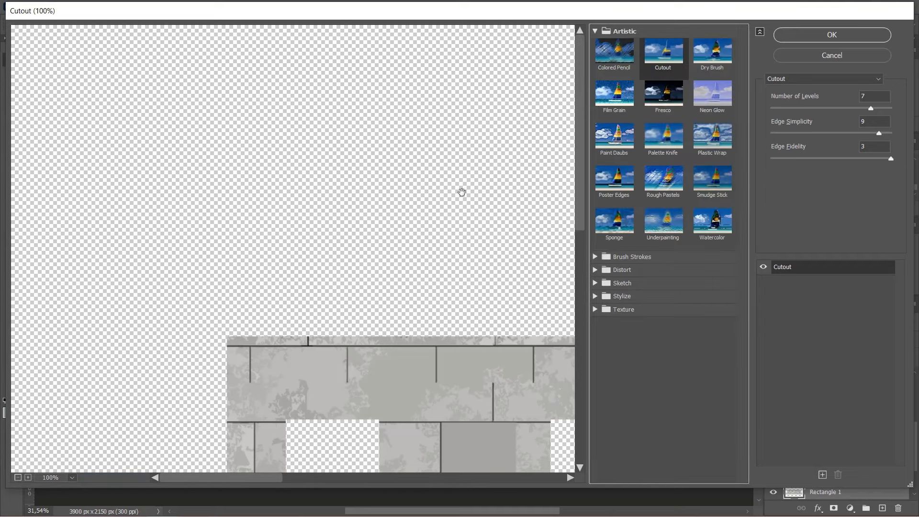
pyautogui.click(17, 478)
pyautogui.click(18, 478)
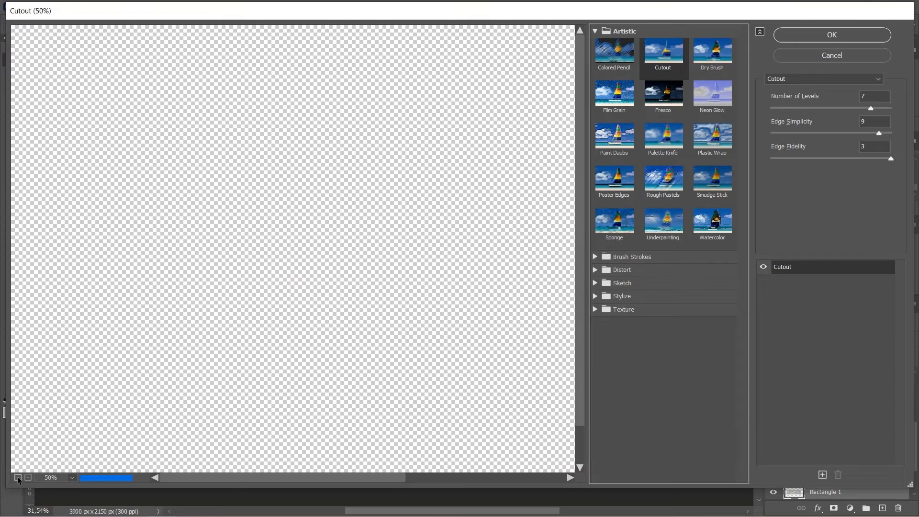
pyautogui.click(18, 478)
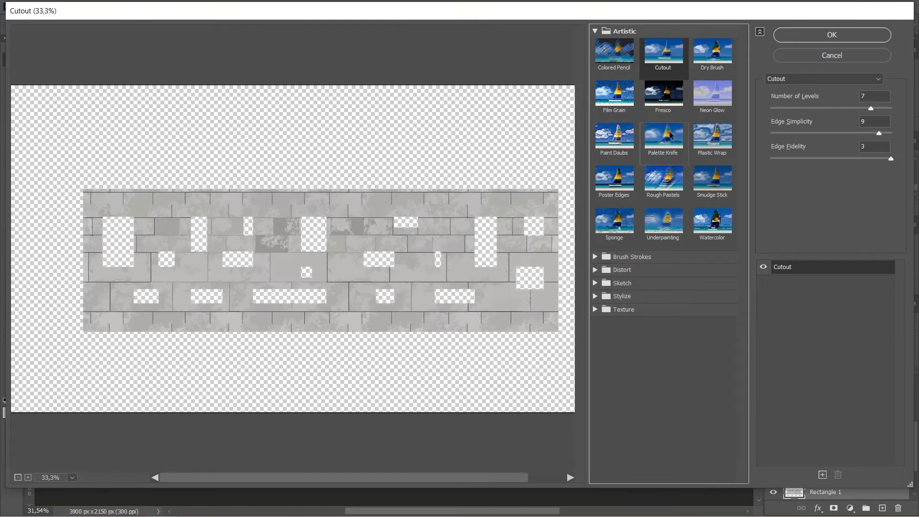
# Apply the Cutout filter to the wall with Number of Levels 7, Edge Simplicity 7 and Edge Fidelity 2.
pyautogui.moveTo(874, 108); pyautogui.dragTo(834, 106)
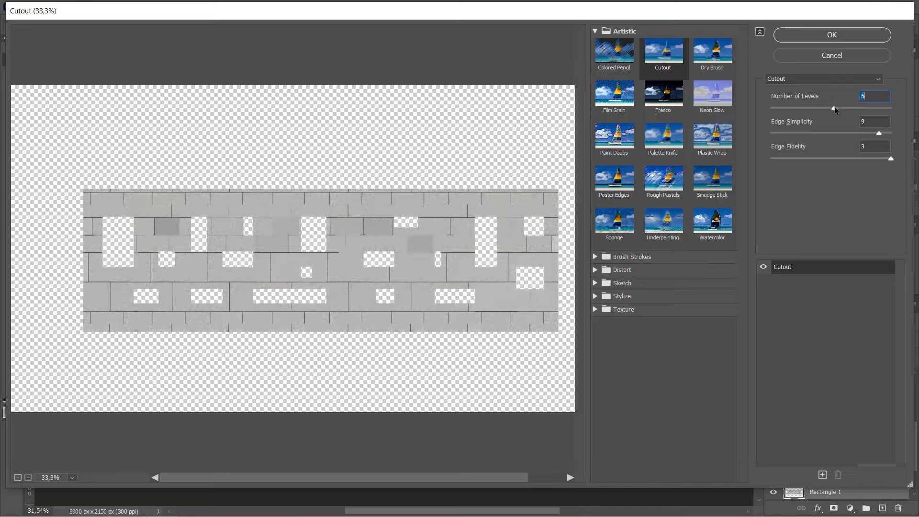
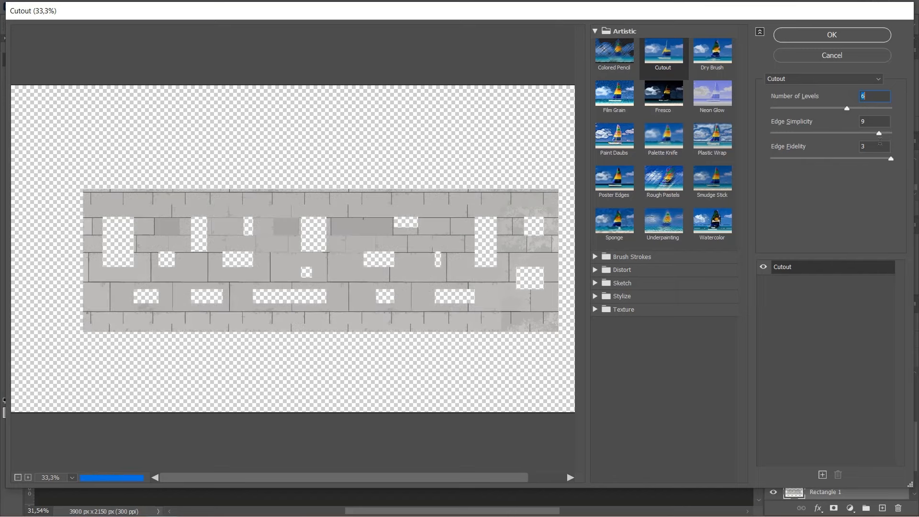
pyautogui.click(873, 110)
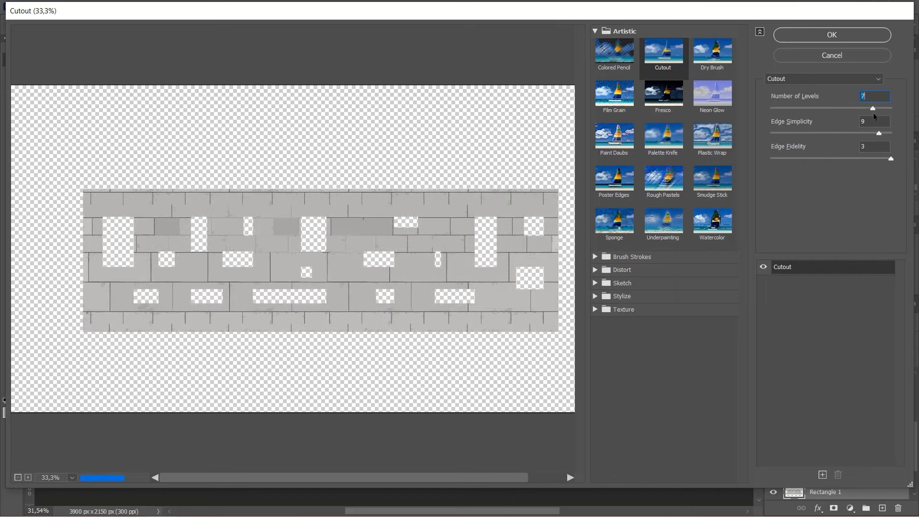
pyautogui.click(877, 158)
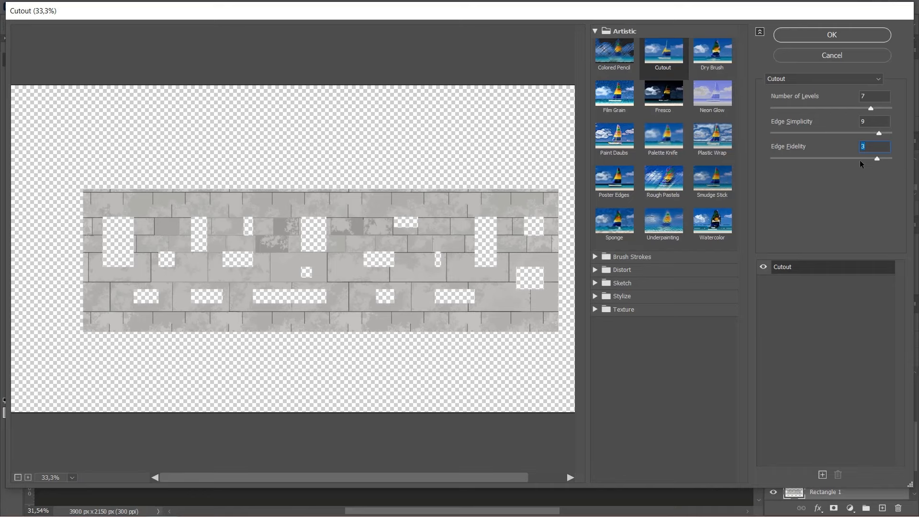
pyautogui.click(835, 159)
pyautogui.click(857, 133)
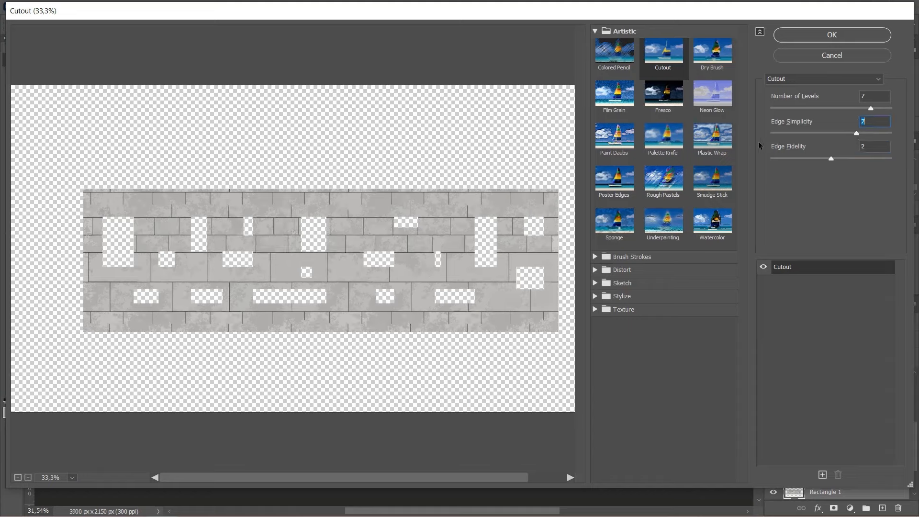
pyautogui.click(823, 35)
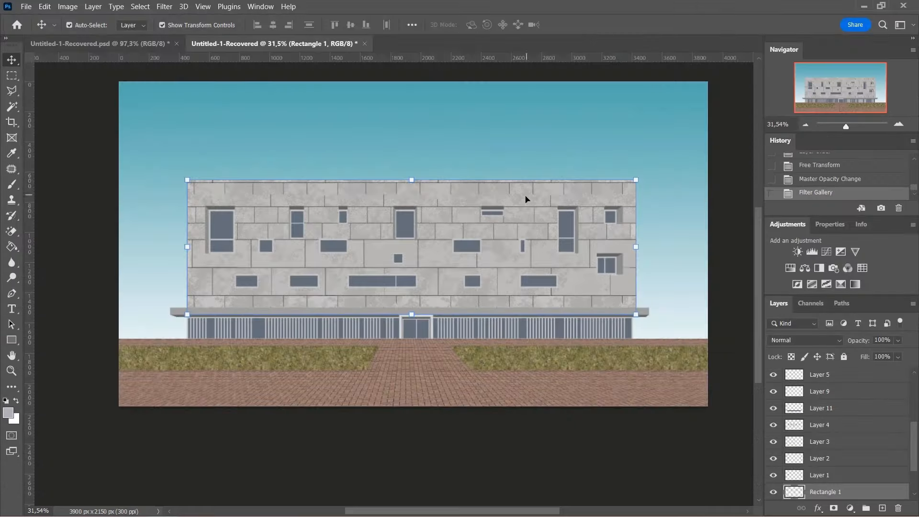
# Select the dark joint lines between the wall panels by Color Range, sampling a joint's colour with Fuzziness 83.
pyautogui.scroll(6, 375, 288)
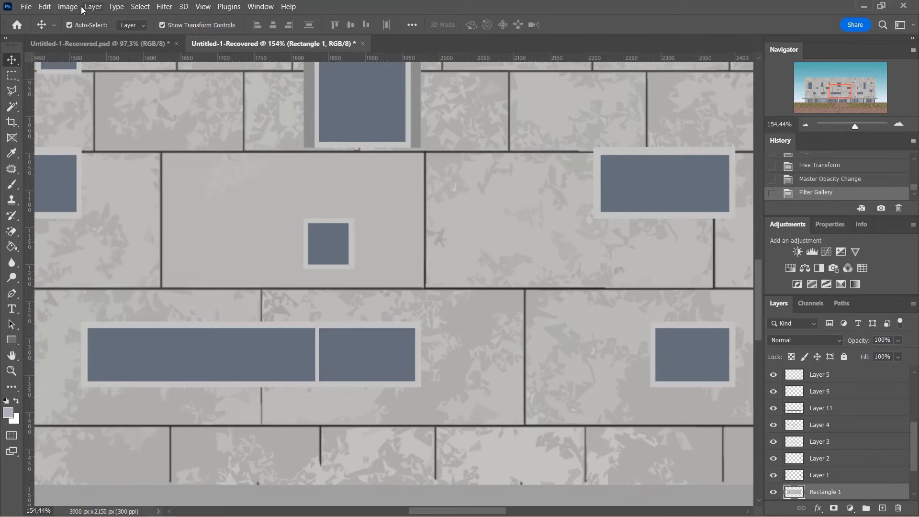
pyautogui.click(139, 7)
pyautogui.click(153, 117)
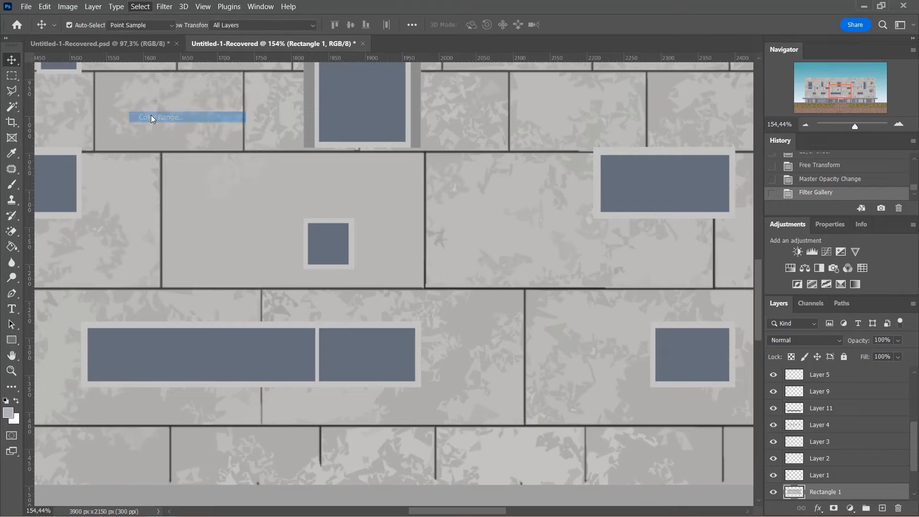
pyautogui.click(429, 153)
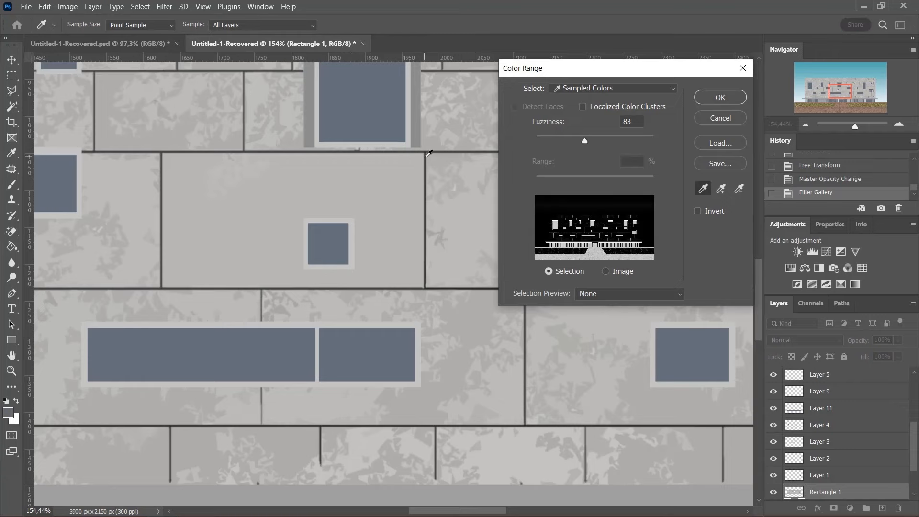
pyautogui.click(429, 153)
pyautogui.scroll(3, 433, 153)
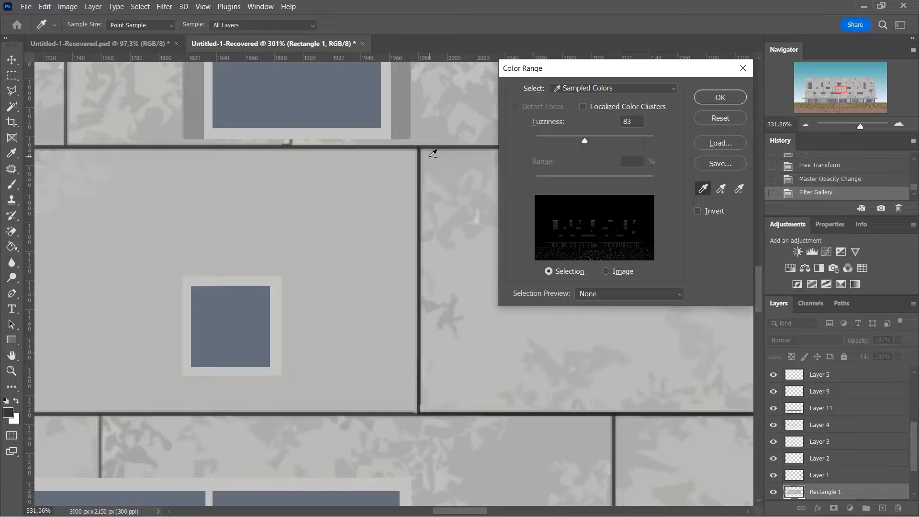
pyautogui.scroll(4, 433, 153)
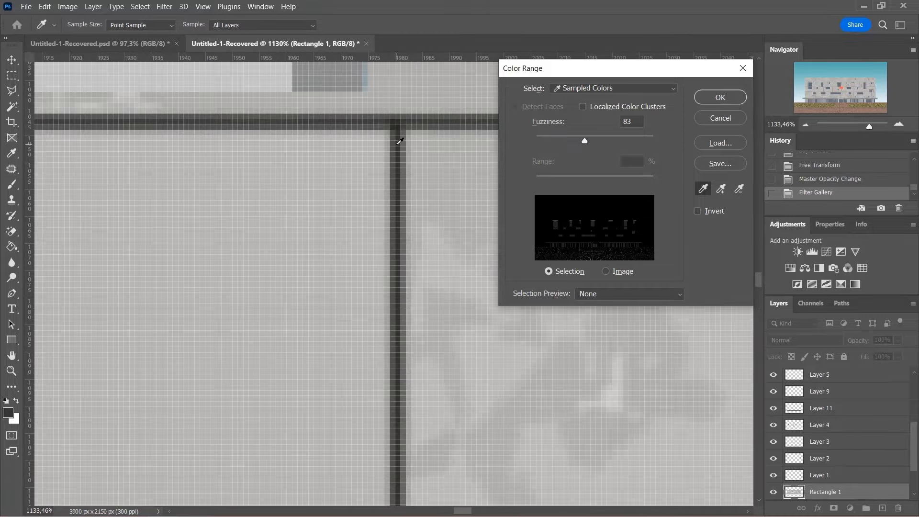
pyautogui.click(720, 97)
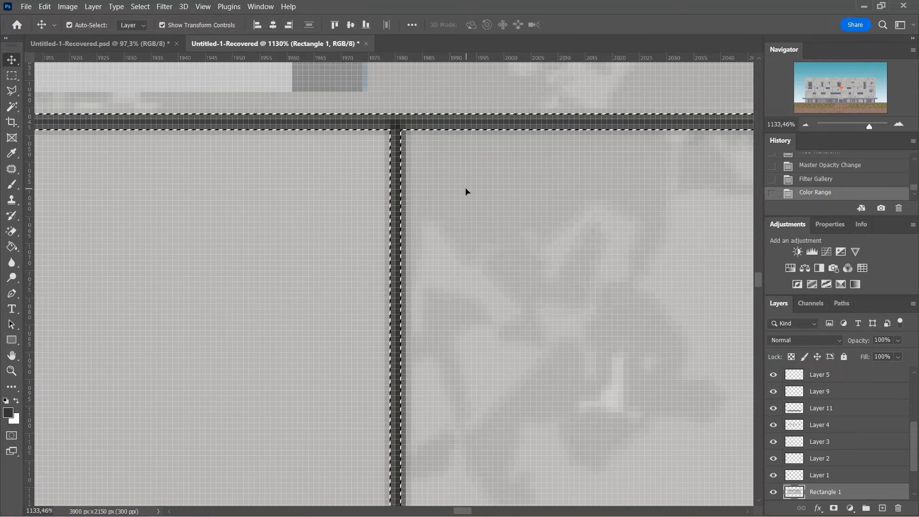
# Lighten the selected panel joints with a Hue/Saturation adjustment, setting Lightness to +39.
pyautogui.scroll(-3, 464, 188)
pyautogui.scroll(-5, 452, 199)
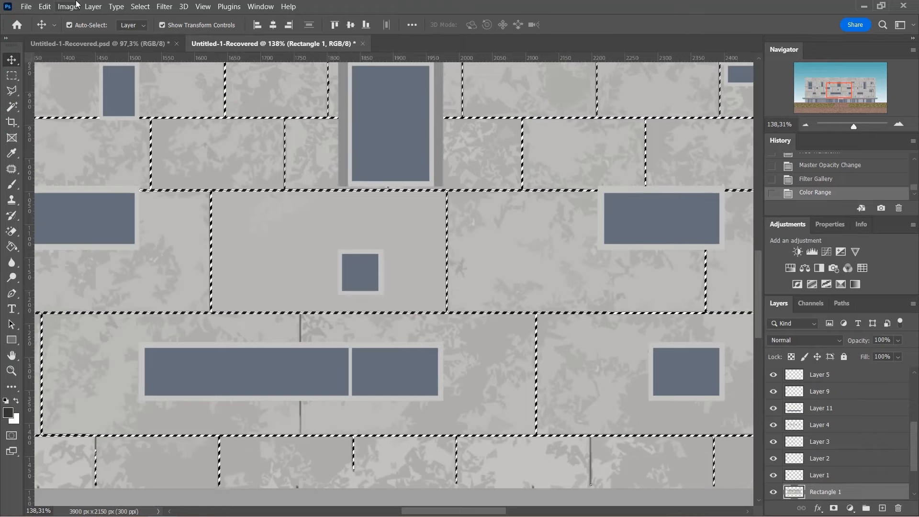
pyautogui.click(67, 7)
pyautogui.moveTo(79, 33)
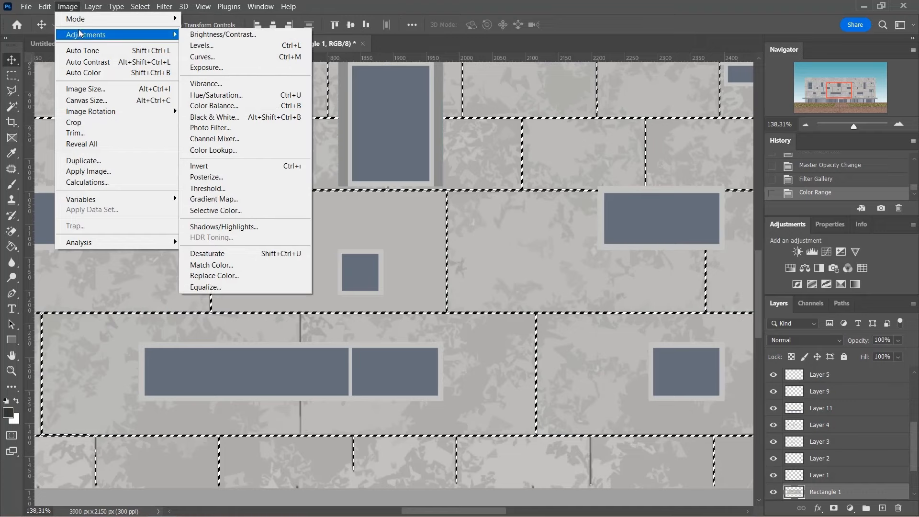
pyautogui.click(234, 94)
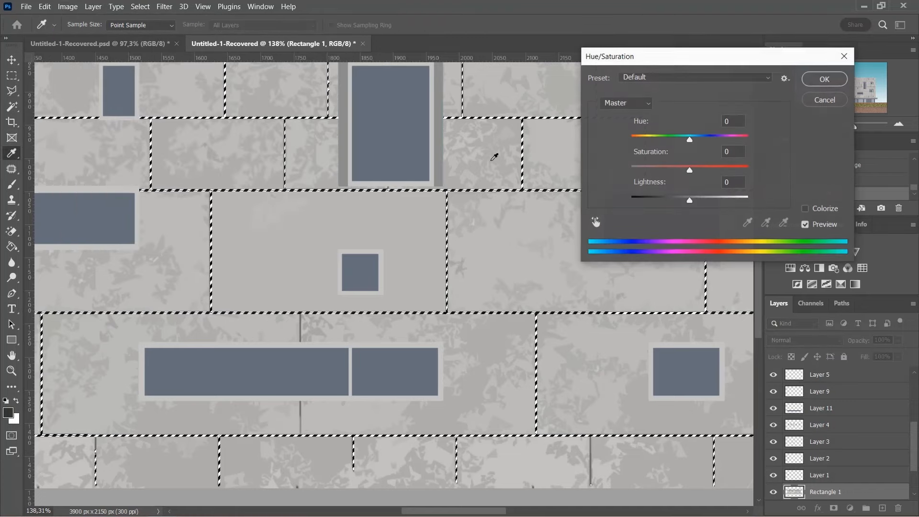
pyautogui.moveTo(690, 200); pyautogui.dragTo(712, 201)
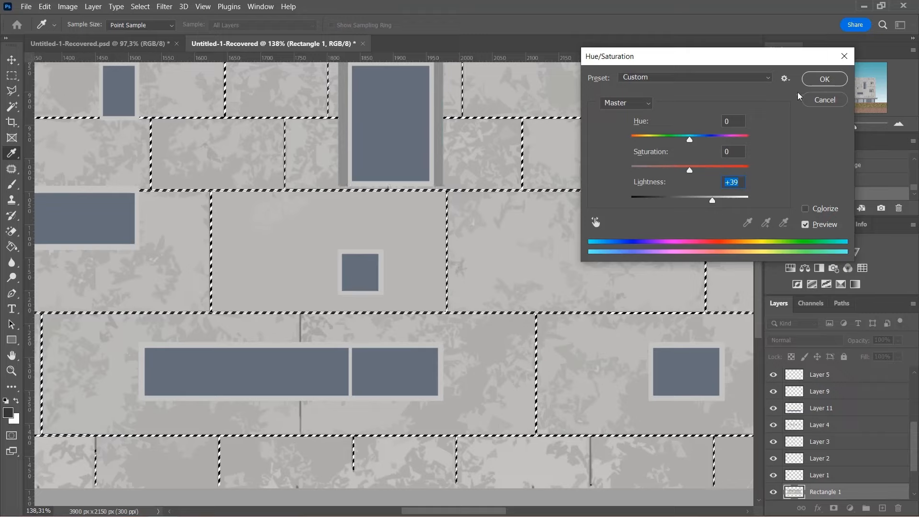
pyautogui.click(824, 79)
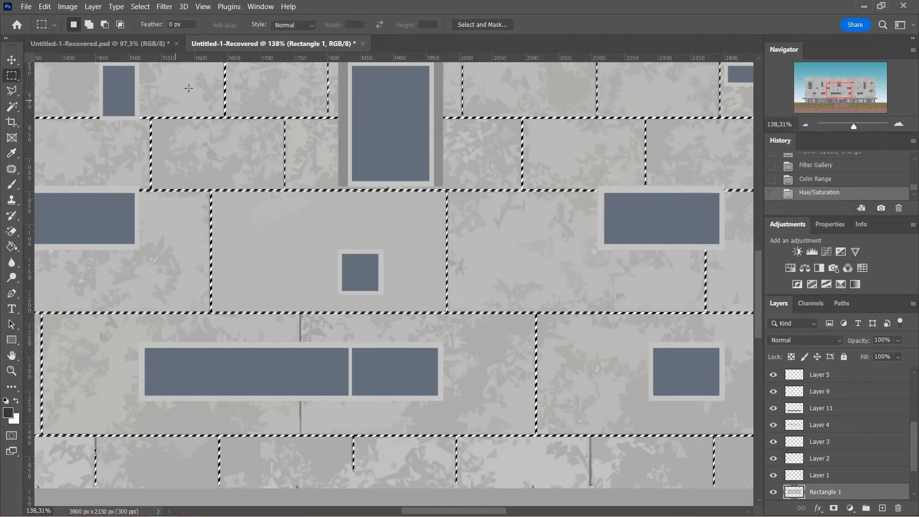
# Deselect the panel joints to check the lightened wall at full view, and restore the selection.
pyautogui.hotkey('ctrl', 'd')
pyautogui.scroll(-3, 449, 296)
pyautogui.scroll(-4, 522, 225)
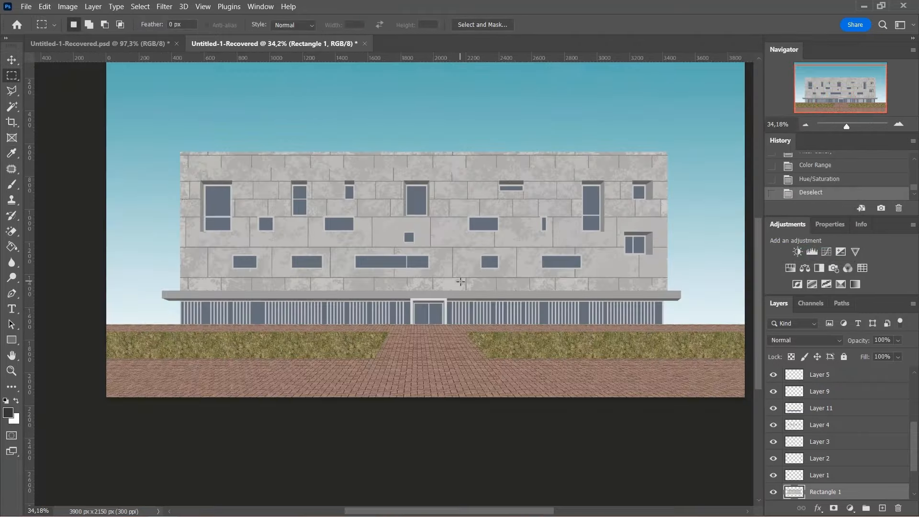
pyautogui.scroll(2, 536, 240)
pyautogui.hotkey('ctrl', 'z')
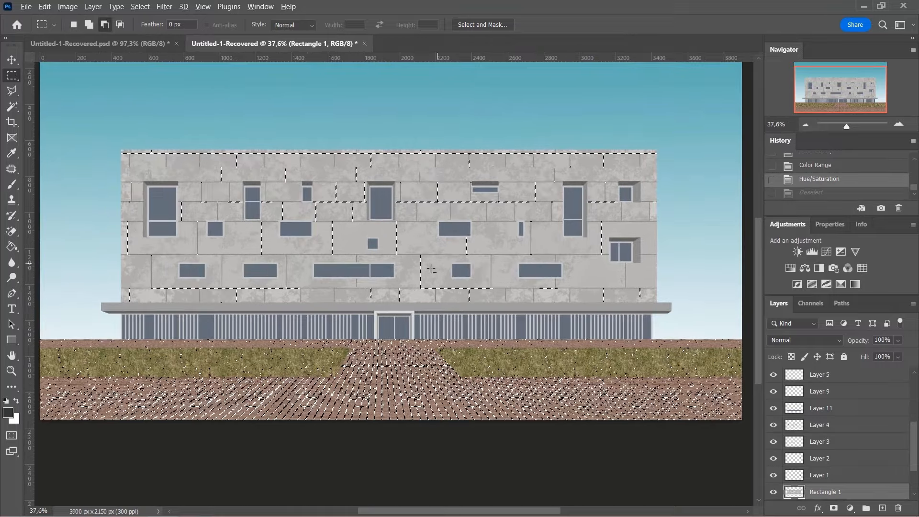
# Lighten the selected panel joints further with a second Hue/Saturation adjustment, setting Lightness to +9.
pyautogui.scroll(6, 480, 247)
pyautogui.scroll(4, 415, 232)
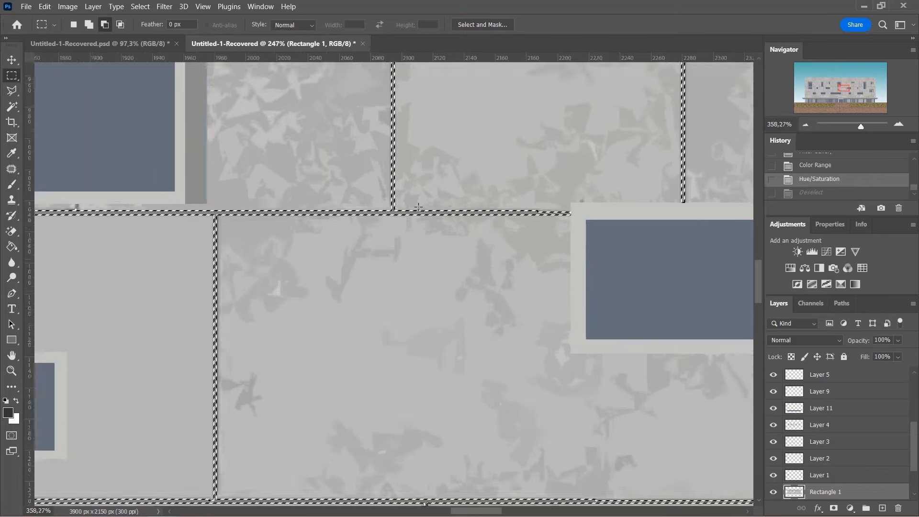
pyautogui.hotkey('ctrl', 'u')
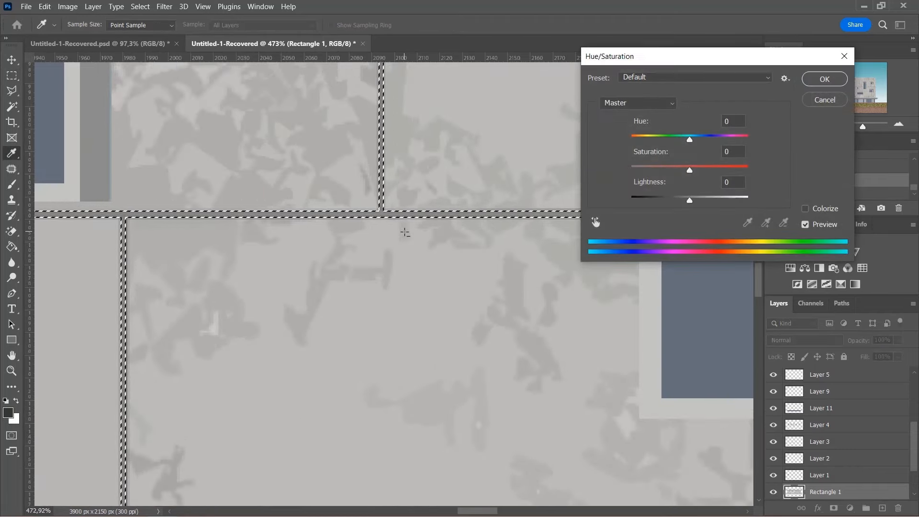
pyautogui.click(824, 79)
pyautogui.click(75, 6)
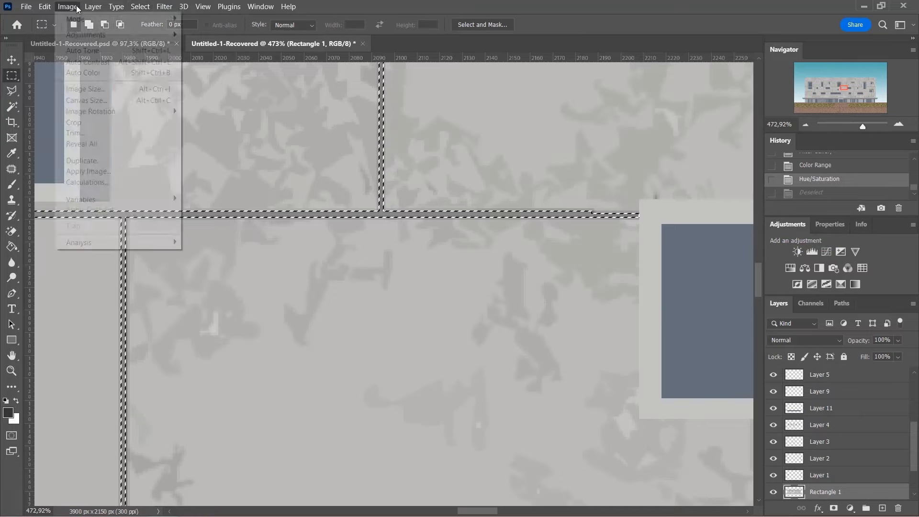
pyautogui.moveTo(85, 25)
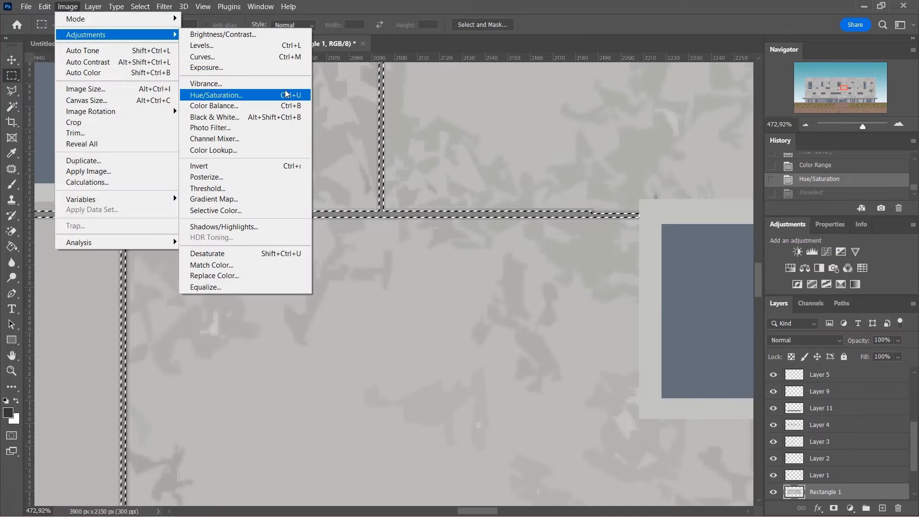
pyautogui.click(294, 95)
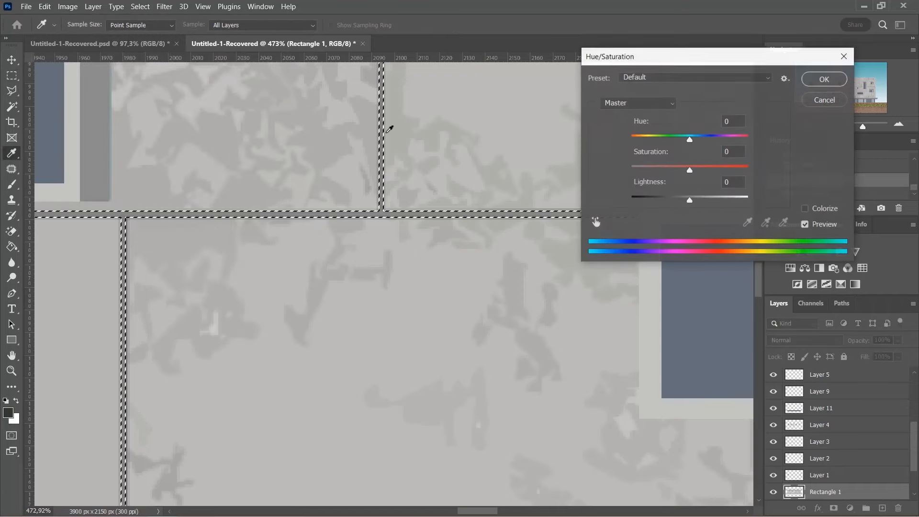
pyautogui.moveTo(691, 204); pyautogui.dragTo(702, 201)
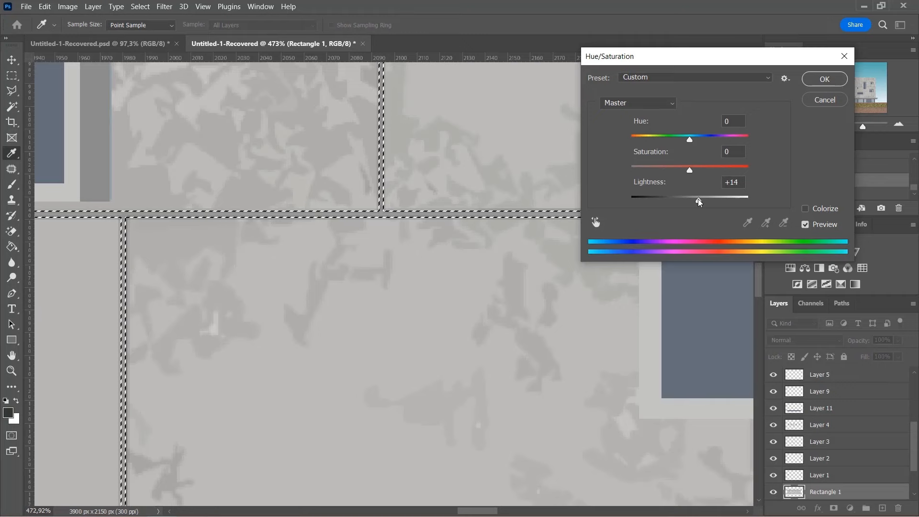
pyautogui.moveTo(696, 201); pyautogui.dragTo(696, 202)
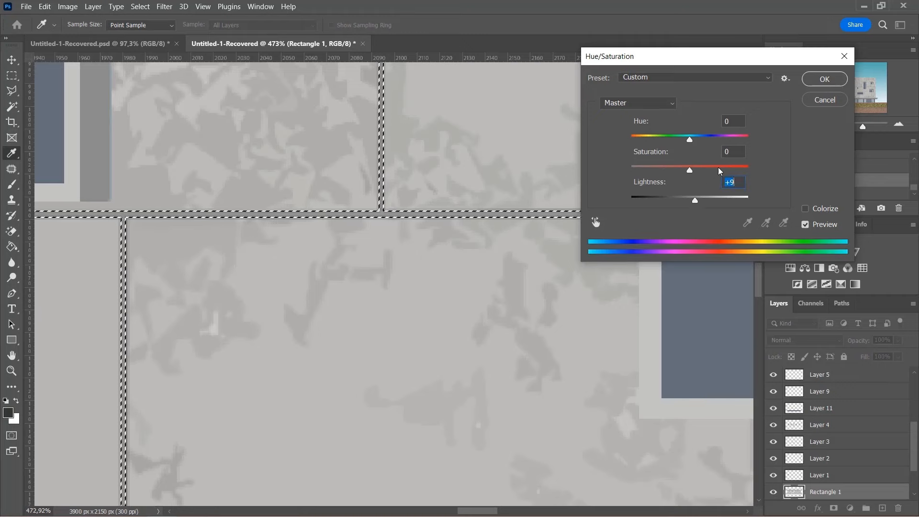
pyautogui.click(814, 79)
# Clear the selection of the panel joints and check the whole façade.
pyautogui.scroll(-7, 536, 220)
pyautogui.scroll(-5, 430, 213)
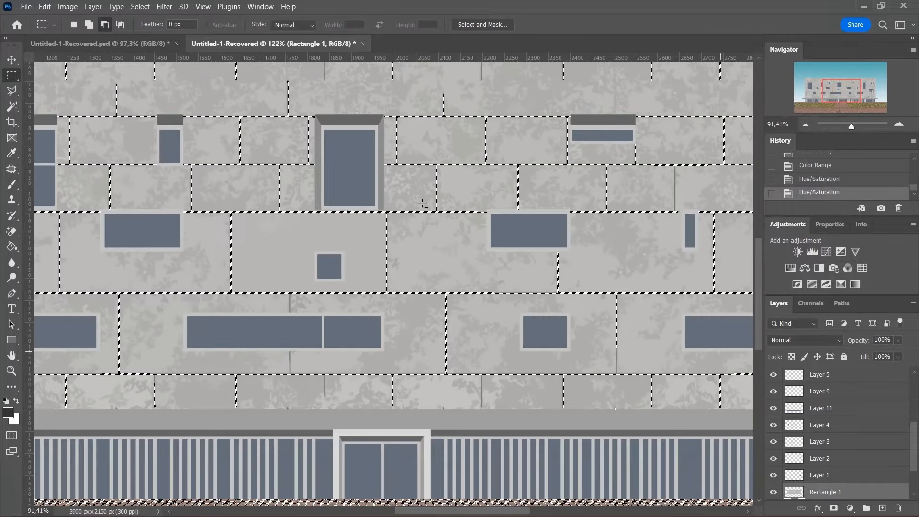
pyautogui.hotkey('ctrl', 'd')
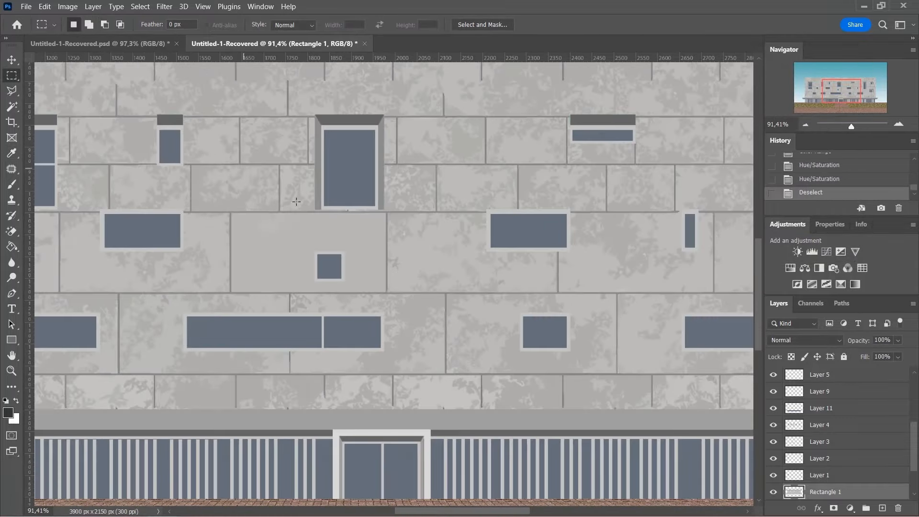
pyautogui.scroll(-4, 417, 199)
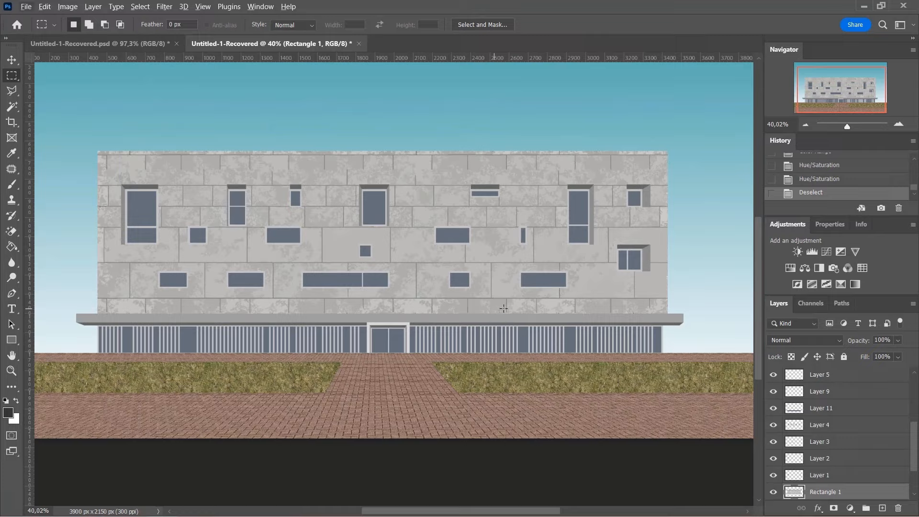
pyautogui.scroll(-1, 573, 310)
pyautogui.scroll(1, 407, 254)
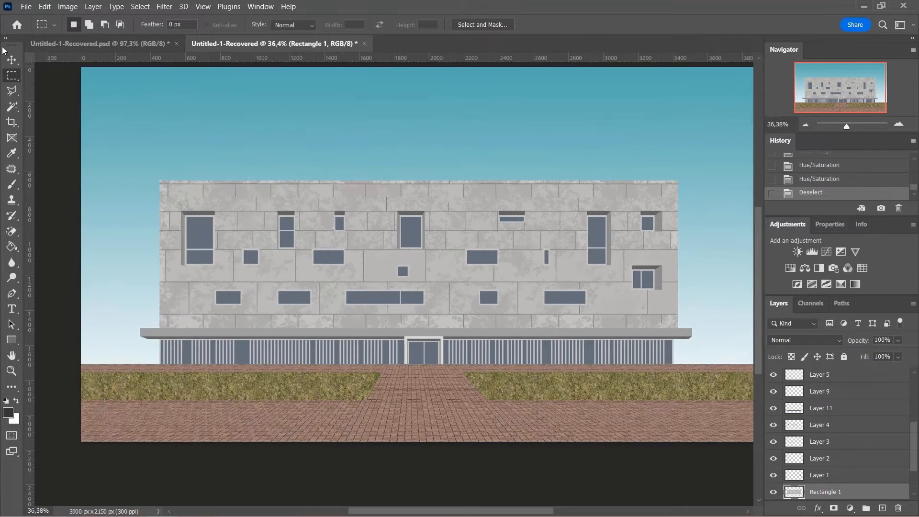
# Desaturate the brick paving layer Rectangle 2 with a Hue/Saturation adjustment, setting Saturation to -100 and Lightness to +6.
pyautogui.click(15, 63)
pyautogui.click(488, 379)
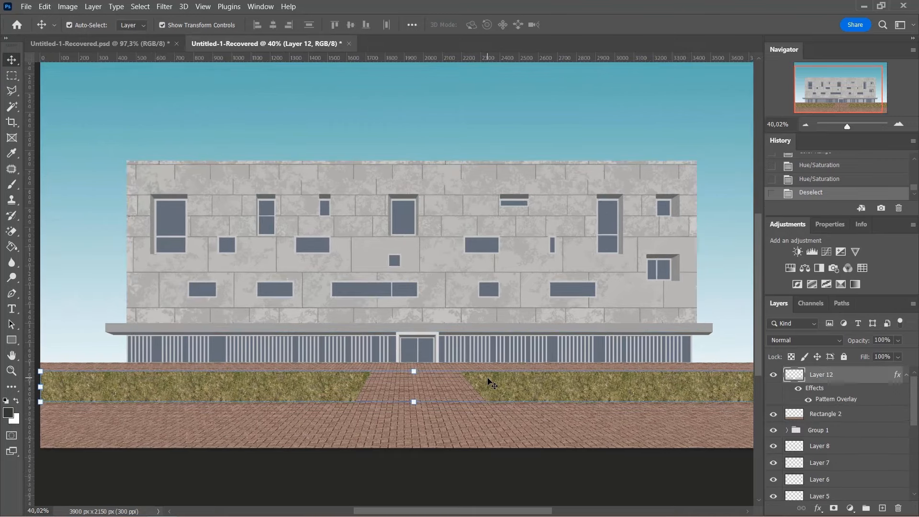
pyautogui.scroll(5, 457, 389)
pyautogui.click(447, 430)
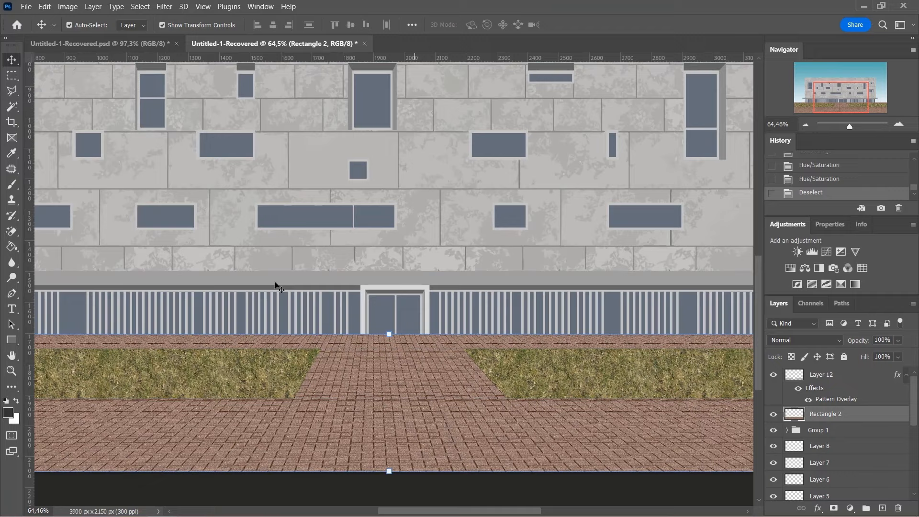
pyautogui.click(69, 7)
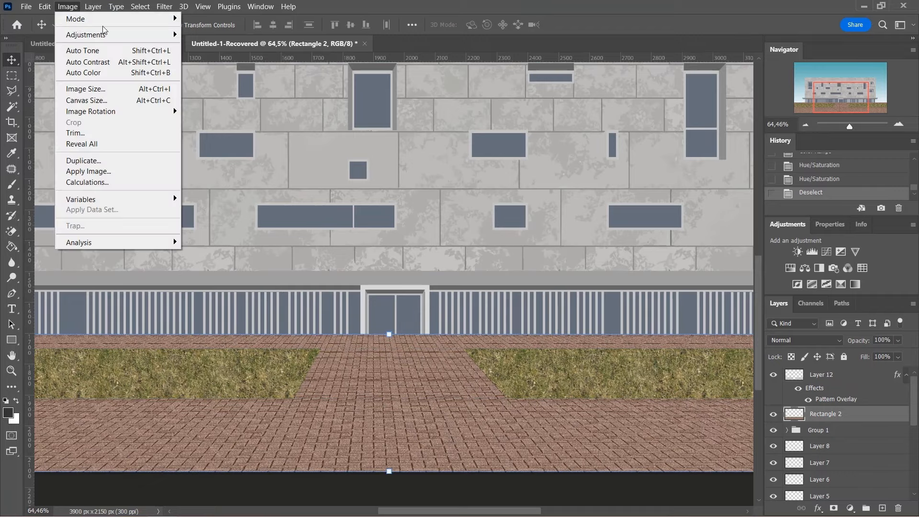
pyautogui.moveTo(79, 19)
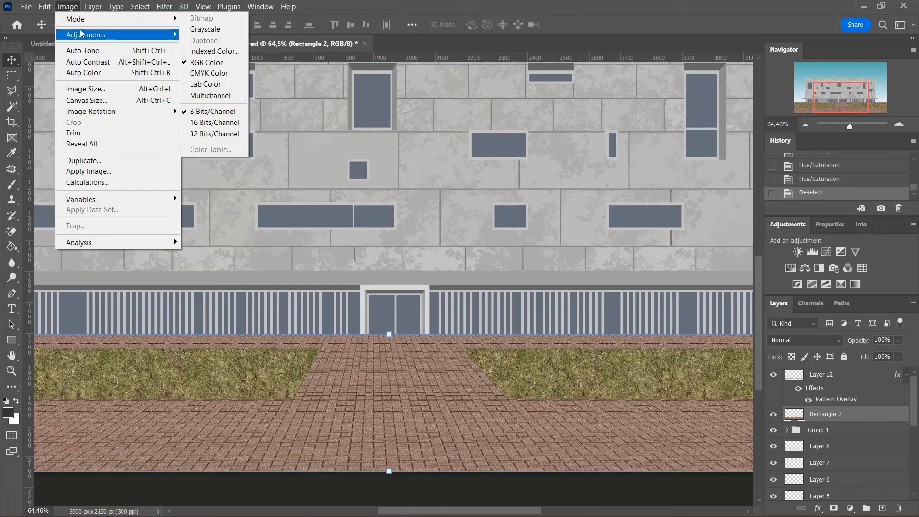
pyautogui.click(225, 94)
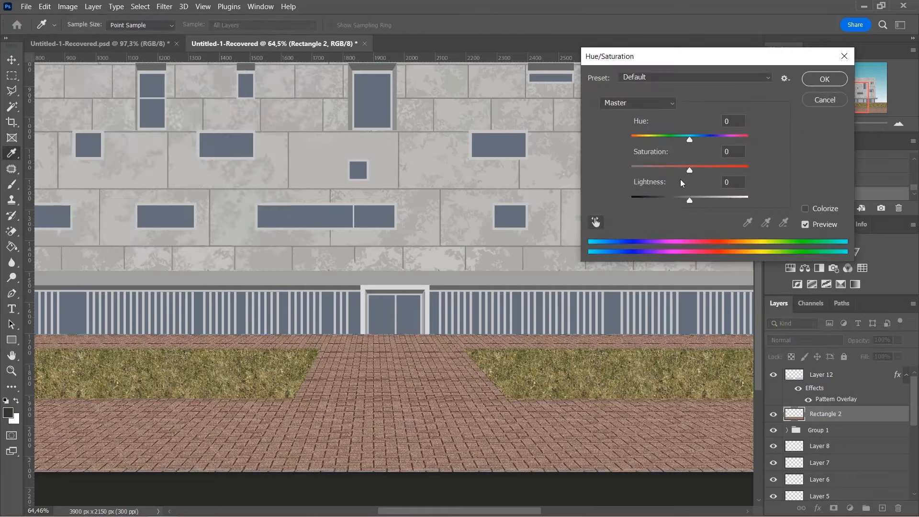
pyautogui.moveTo(688, 171); pyautogui.dragTo(622, 168)
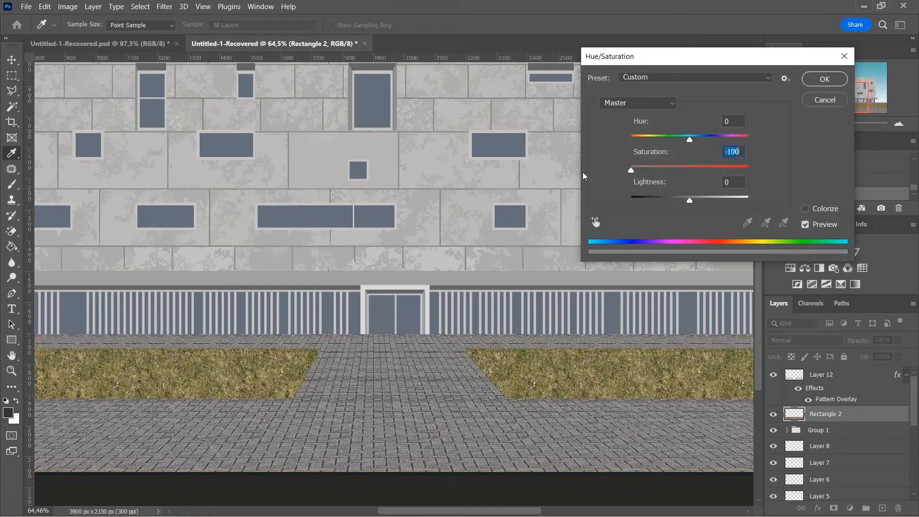
pyautogui.moveTo(690, 200); pyautogui.dragTo(694, 200)
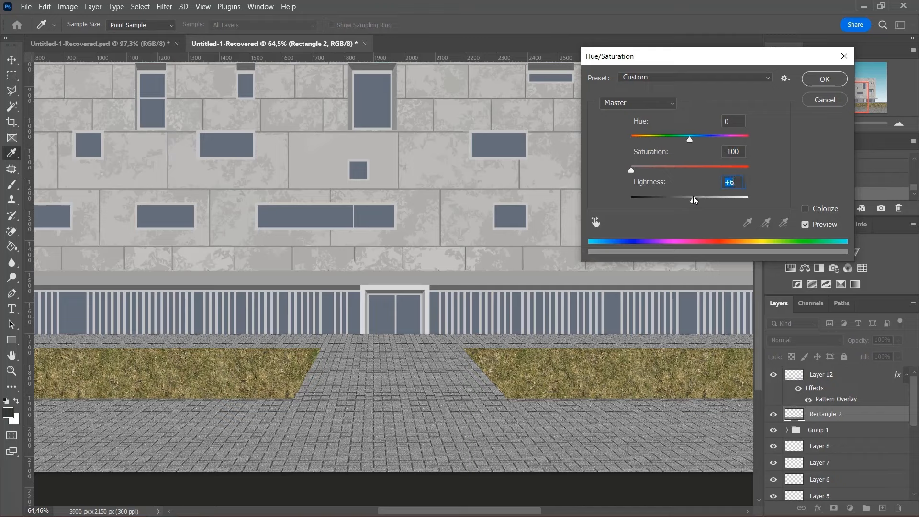
pyautogui.click(809, 81)
# Apply the Cutout filter to the paving layer with Number of Levels 7, Edge Simplicity 3 and Edge Fidelity 3.
pyautogui.click(159, 8)
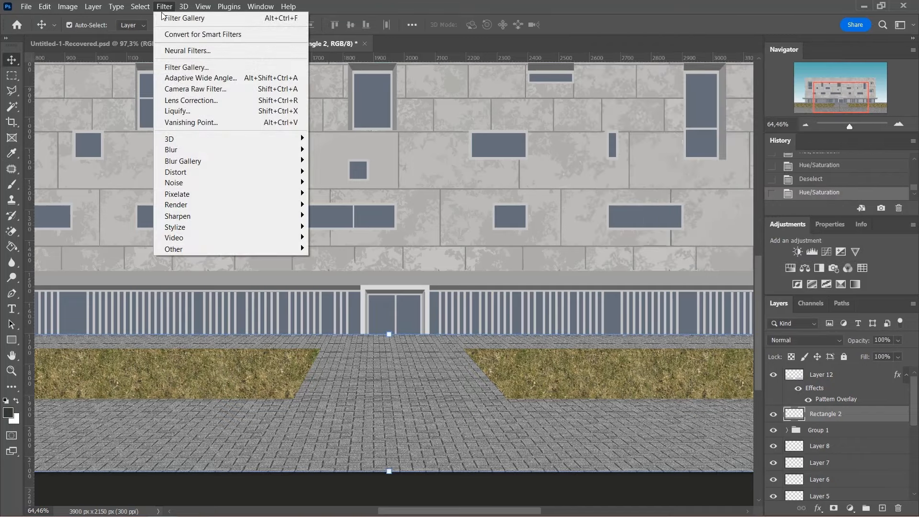
pyautogui.click(186, 67)
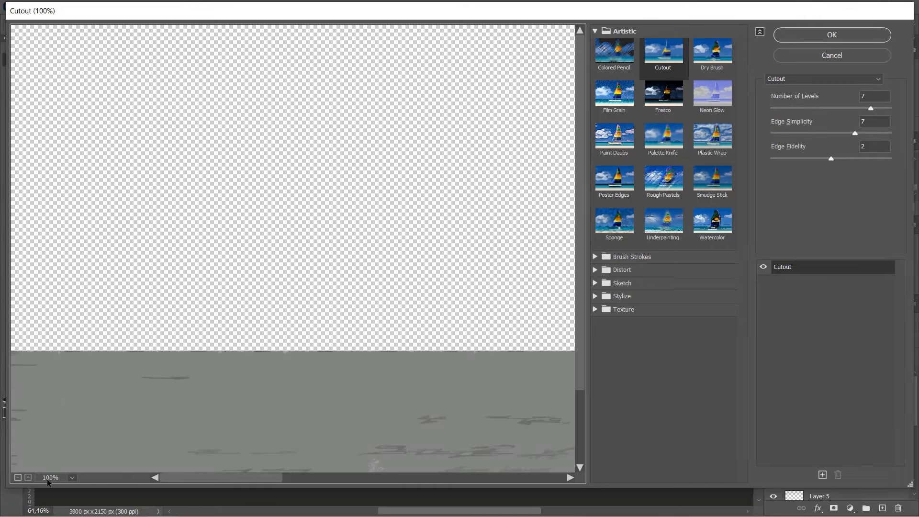
pyautogui.click(17, 477)
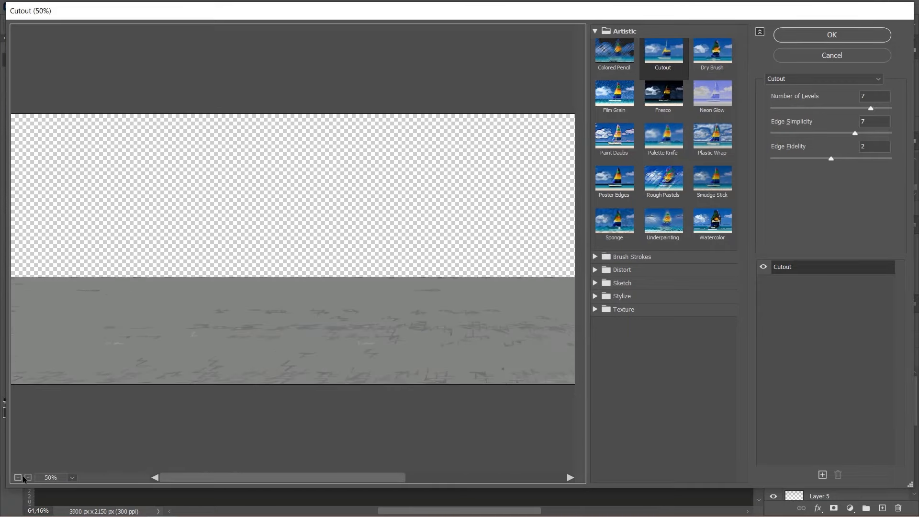
pyautogui.moveTo(870, 110); pyautogui.dragTo(886, 108)
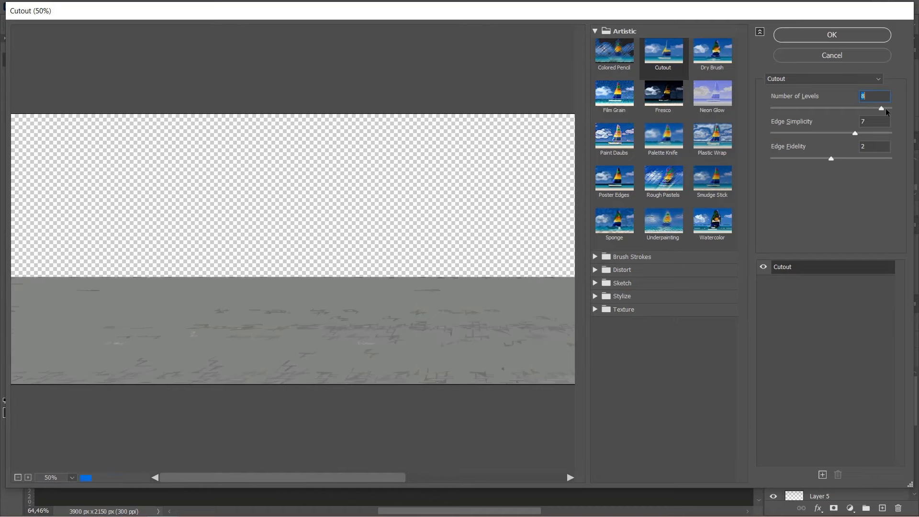
pyautogui.moveTo(846, 158); pyautogui.dragTo(870, 159)
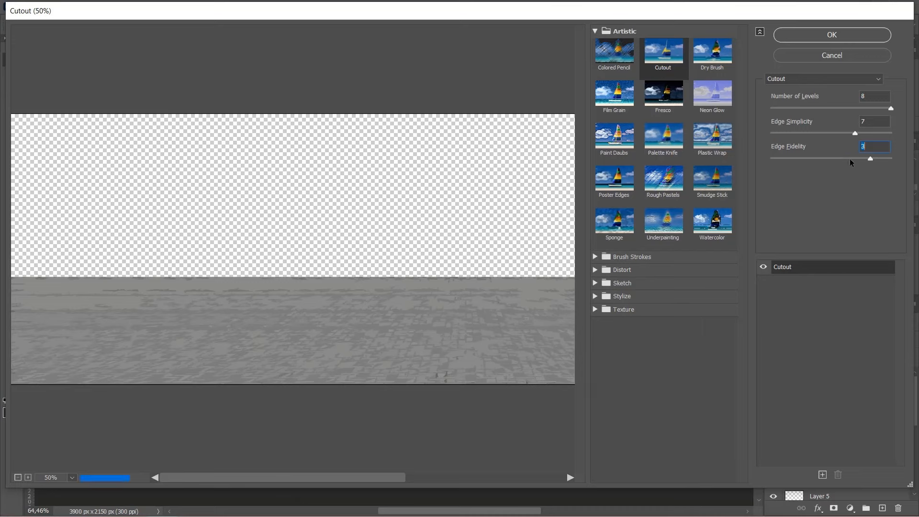
pyautogui.click(878, 134)
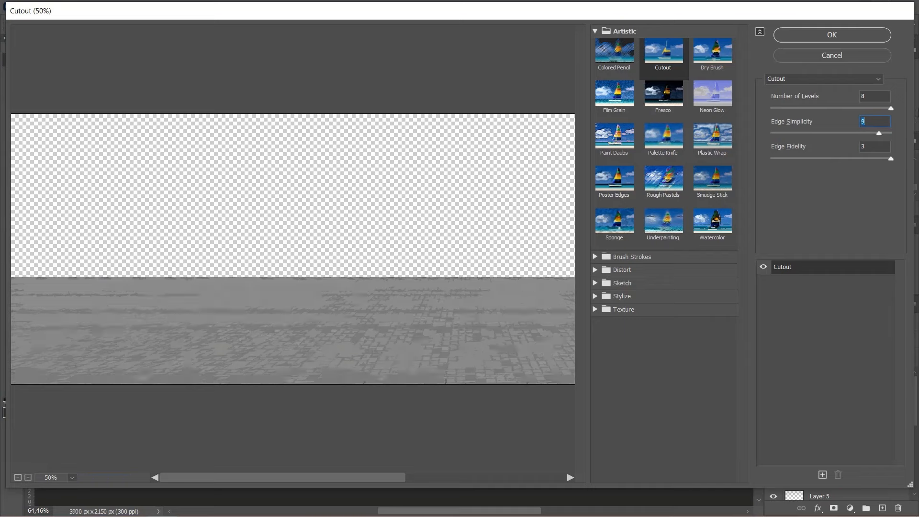
pyautogui.click(811, 134)
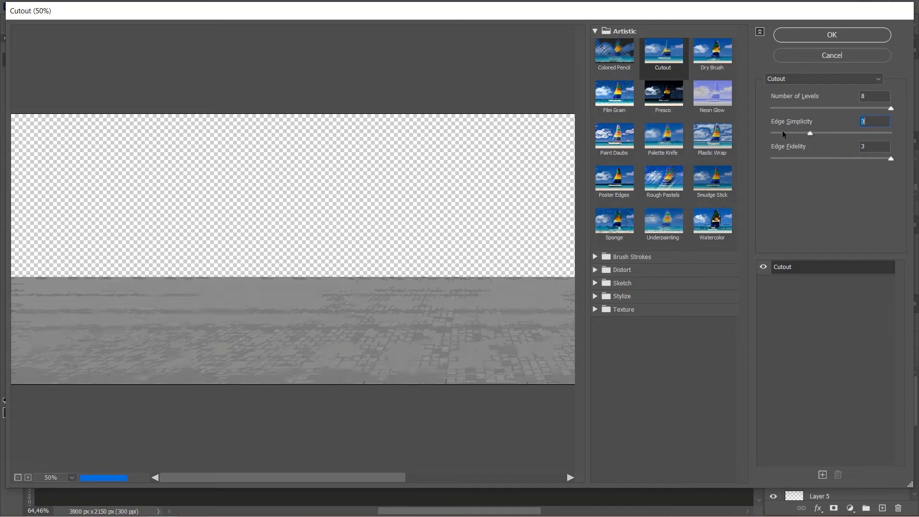
pyautogui.click(850, 108)
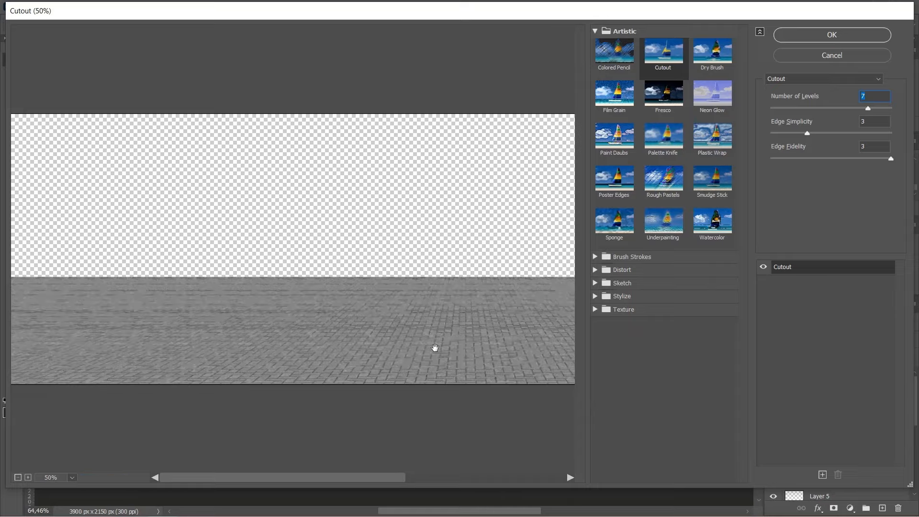
pyautogui.click(811, 34)
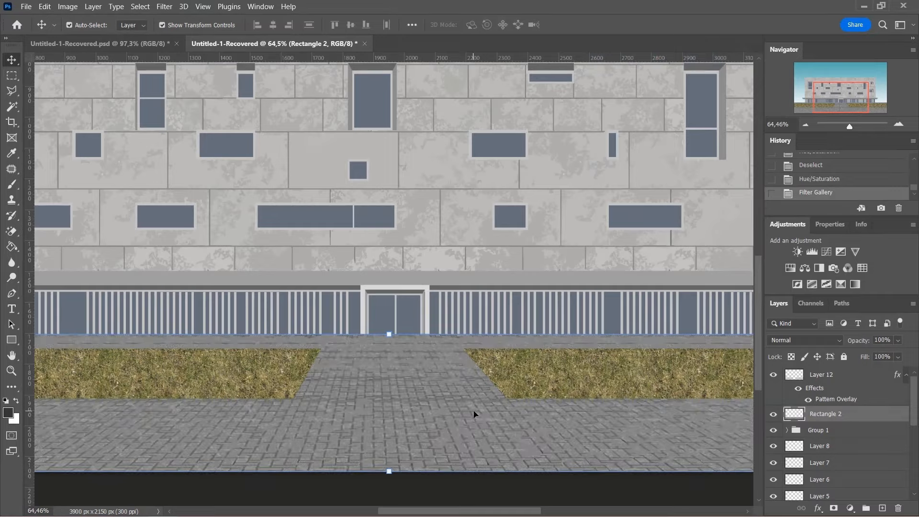
# Brighten the grey paving with a Levels adjustment, setting the white input level to 188.
pyautogui.scroll(-5, 474, 414)
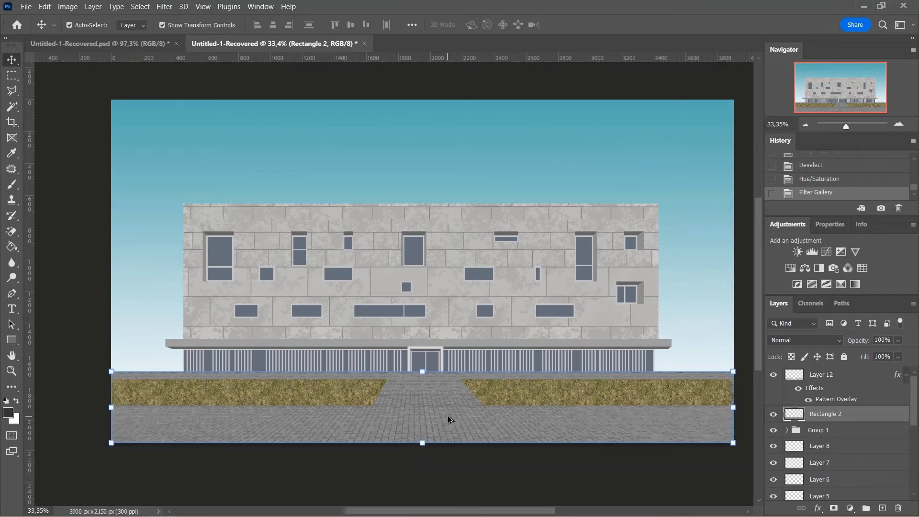
pyautogui.click(68, 6)
pyautogui.moveTo(95, 34)
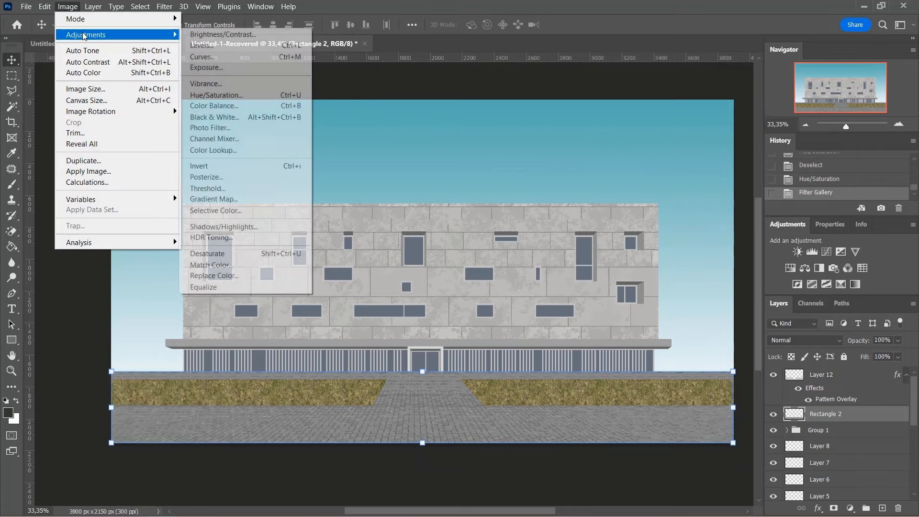
pyautogui.click(275, 49)
pyautogui.moveTo(789, 240); pyautogui.dragTo(754, 238)
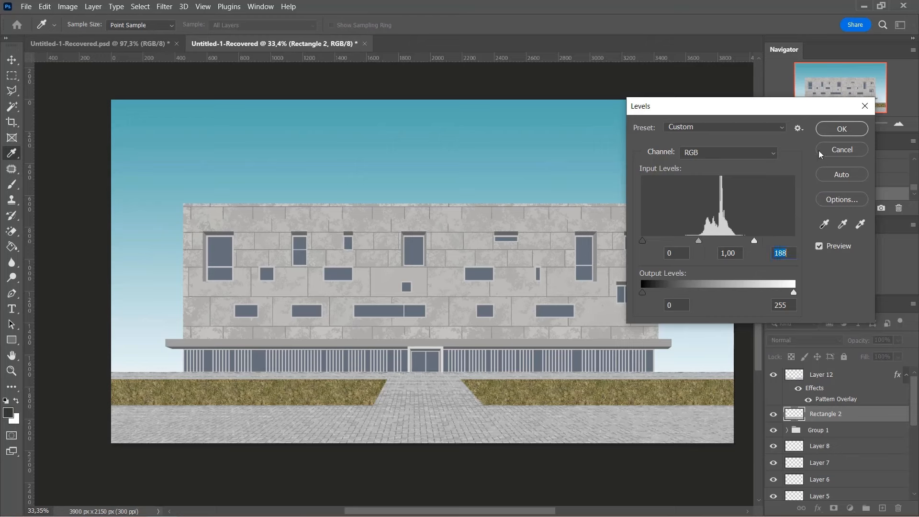
pyautogui.press('v')
pyautogui.click(842, 128)
# Brighten the façade wall layer Rectangle 1 with a Levels adjustment, setting the white input level to about 233.
pyautogui.click(540, 243)
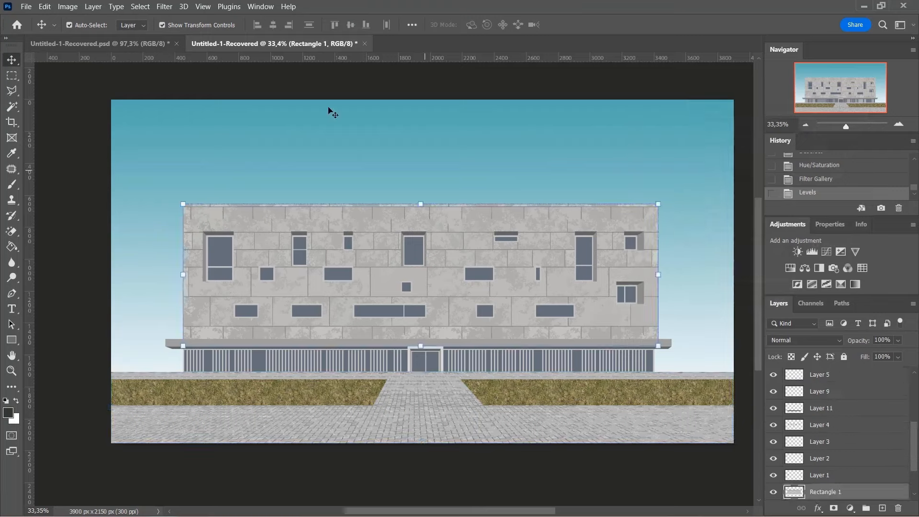
pyautogui.click(160, 8)
pyautogui.moveTo(67, 11)
pyautogui.moveTo(84, 35)
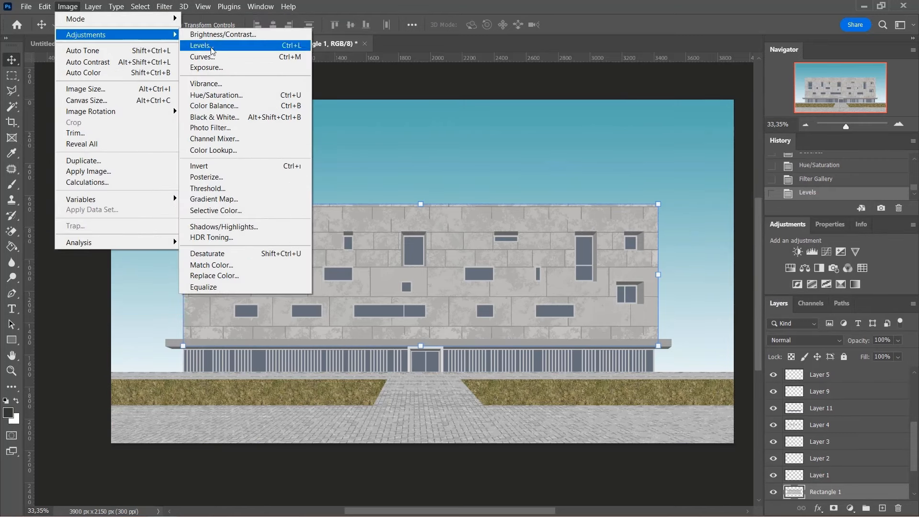
pyautogui.click(232, 46)
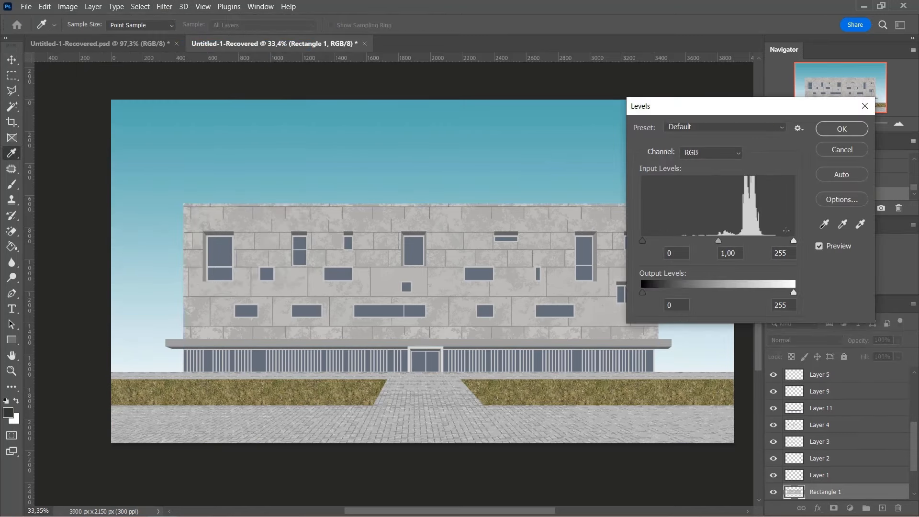
pyautogui.moveTo(793, 240); pyautogui.dragTo(777, 242)
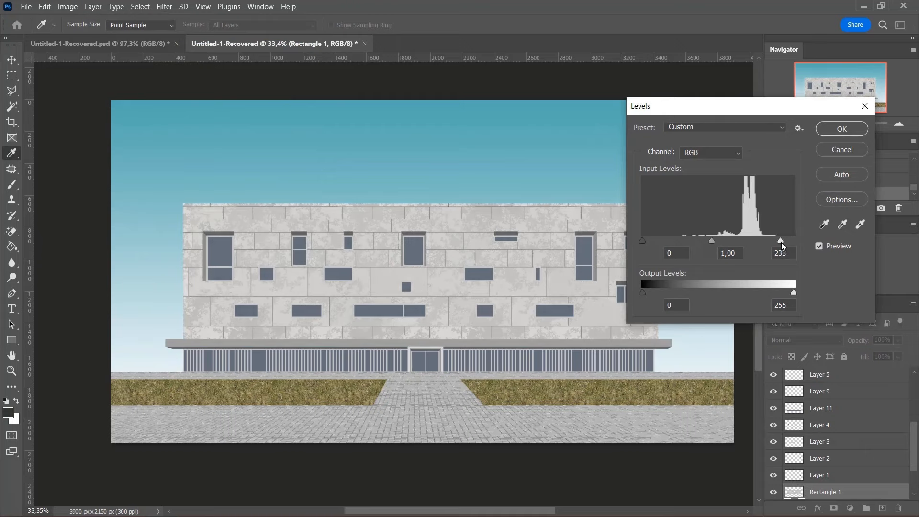
pyautogui.click(841, 130)
pyautogui.press('v')
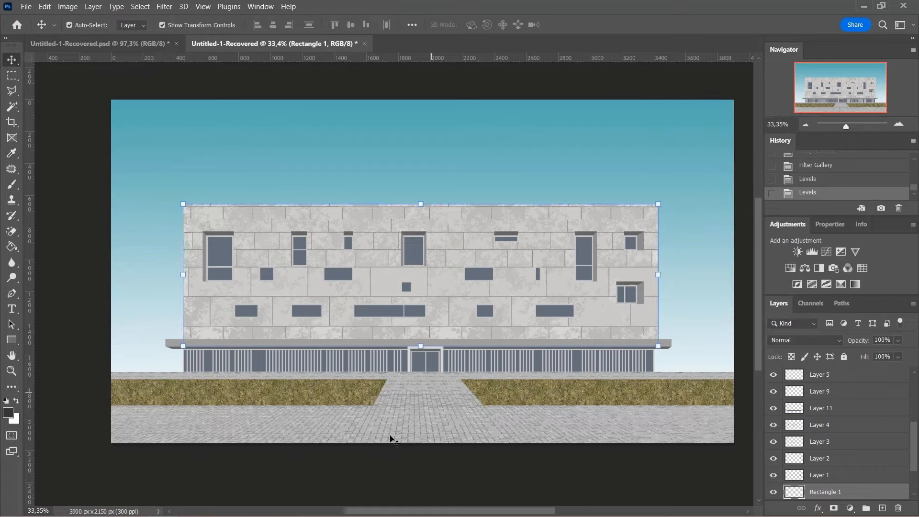
# Add a Color Overlay effect to the upper-floor window glass on Layer 4.
pyautogui.scroll(3, 390, 438)
pyautogui.scroll(5, 440, 193)
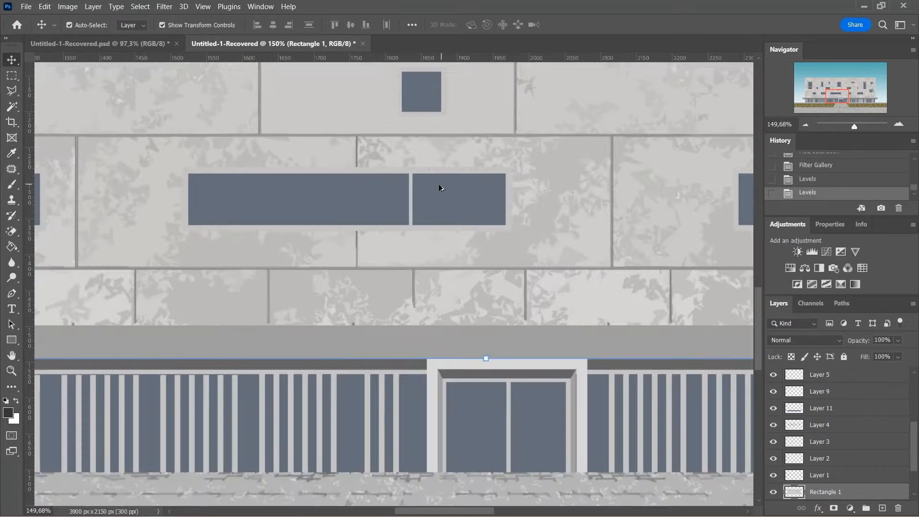
pyautogui.click(439, 193)
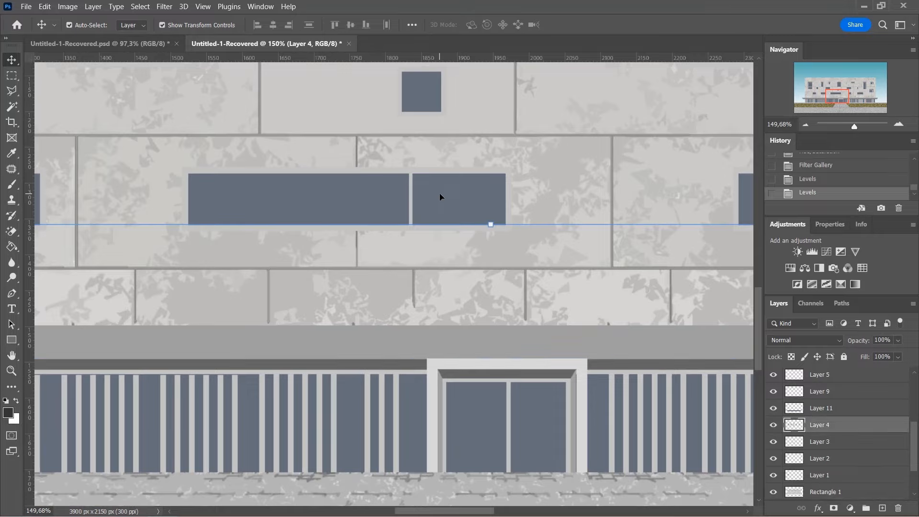
pyautogui.scroll(-5, 439, 193)
pyautogui.scroll(1, 443, 221)
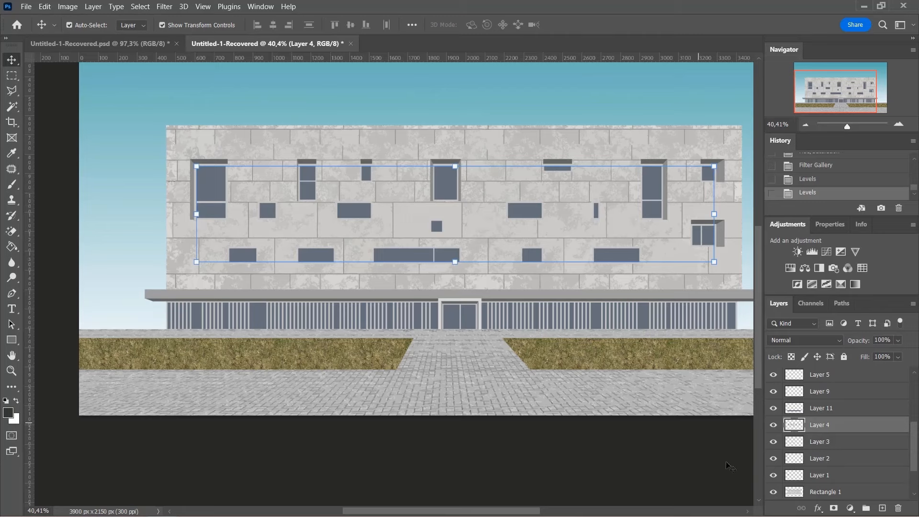
pyautogui.click(823, 506)
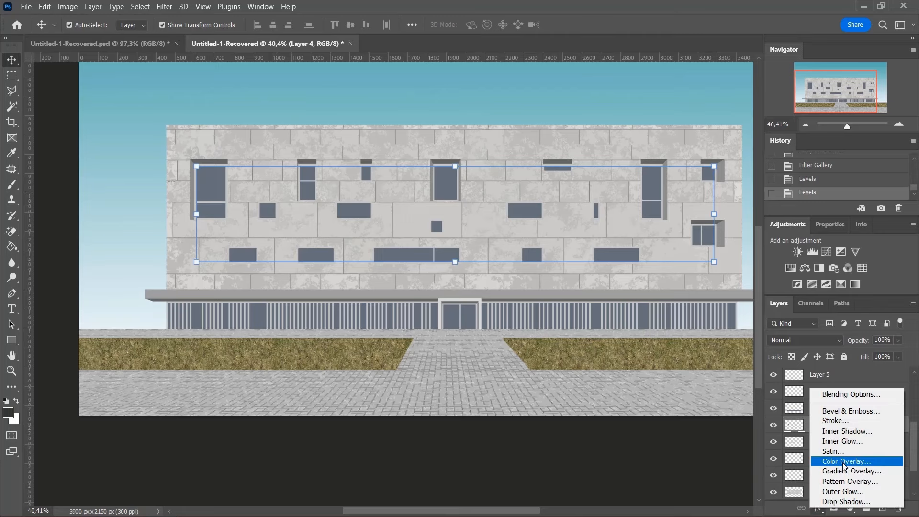
pyautogui.click(843, 457)
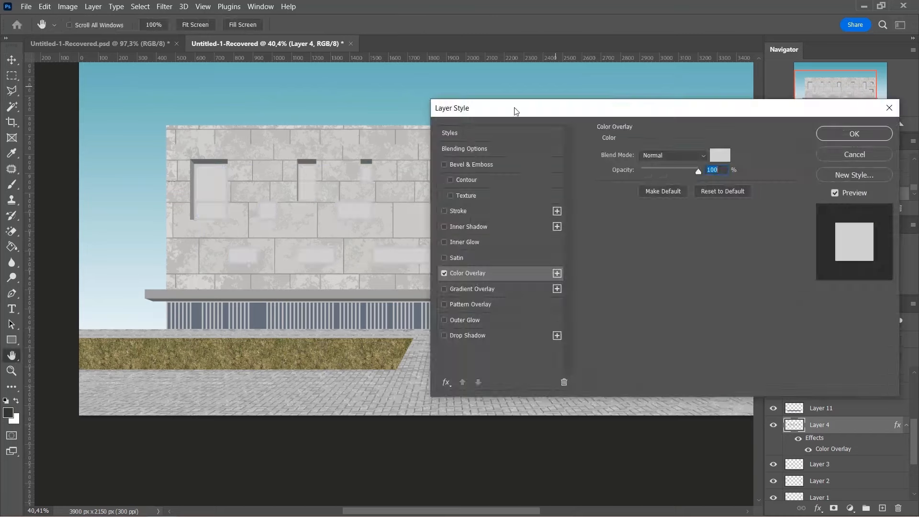
# Set the Layer 4 window-glass Color Overlay to turquoise 8ccabf, adjusted from a sampled sky colour, and copy its hex code.
pyautogui.click(721, 157)
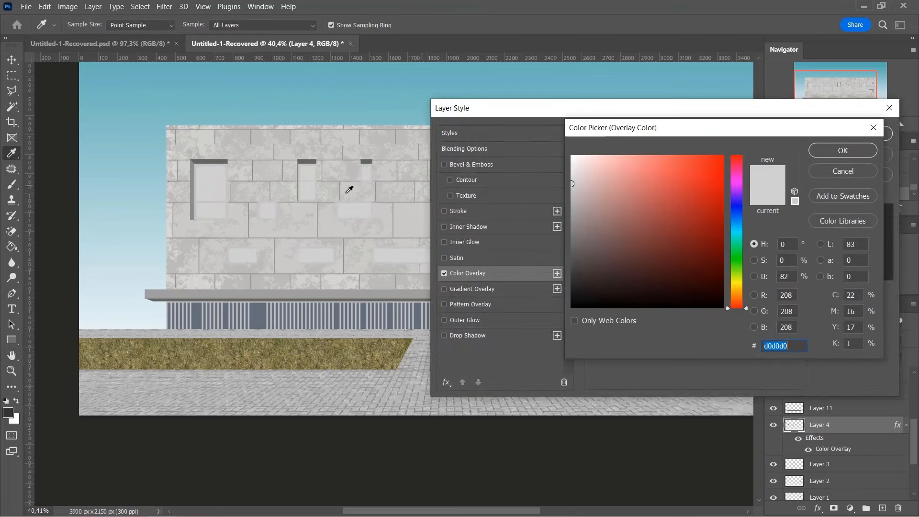
pyautogui.click(128, 149)
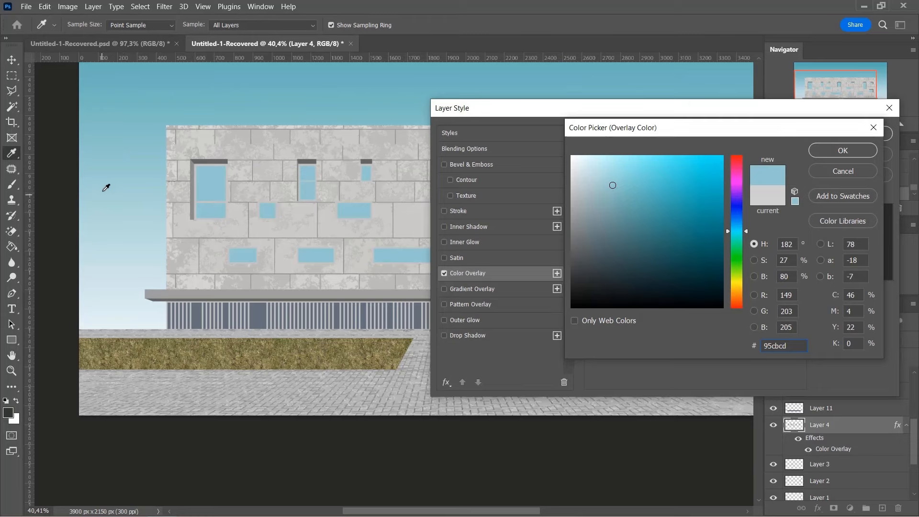
pyautogui.click(139, 109)
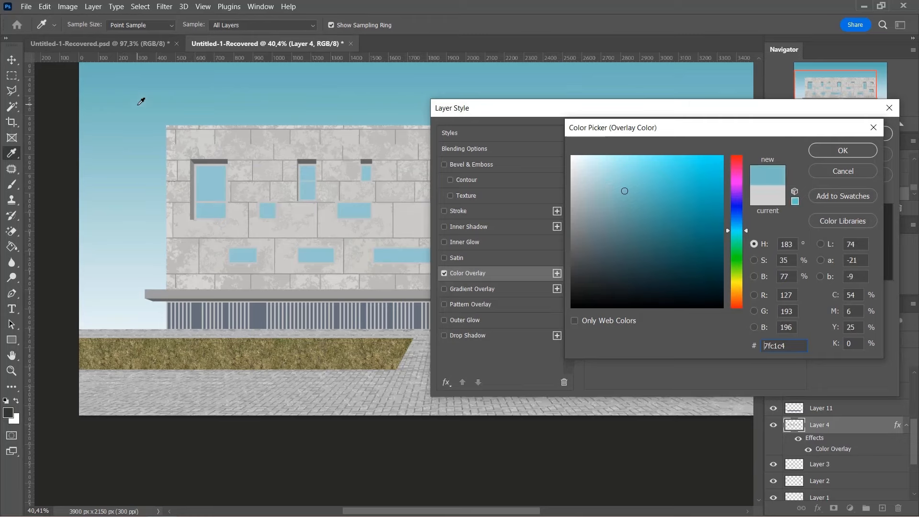
pyautogui.click(139, 136)
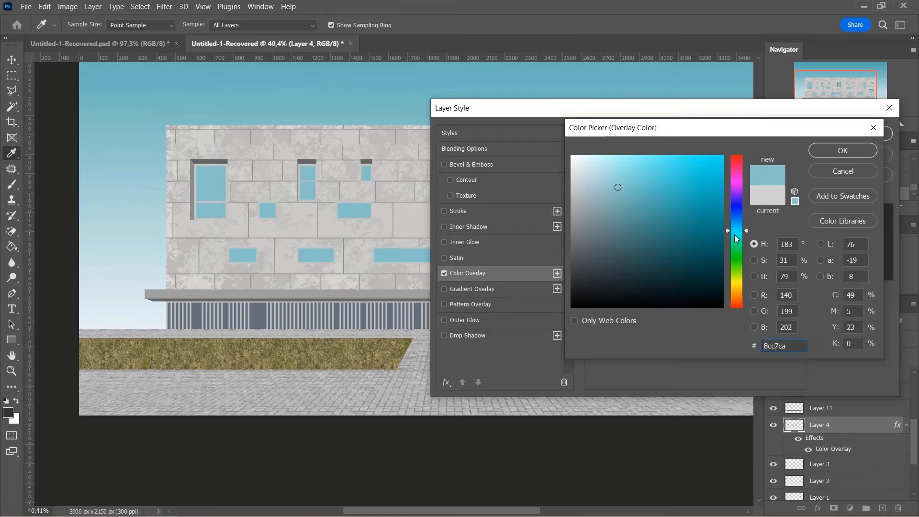
pyautogui.moveTo(745, 244); pyautogui.dragTo(746, 239)
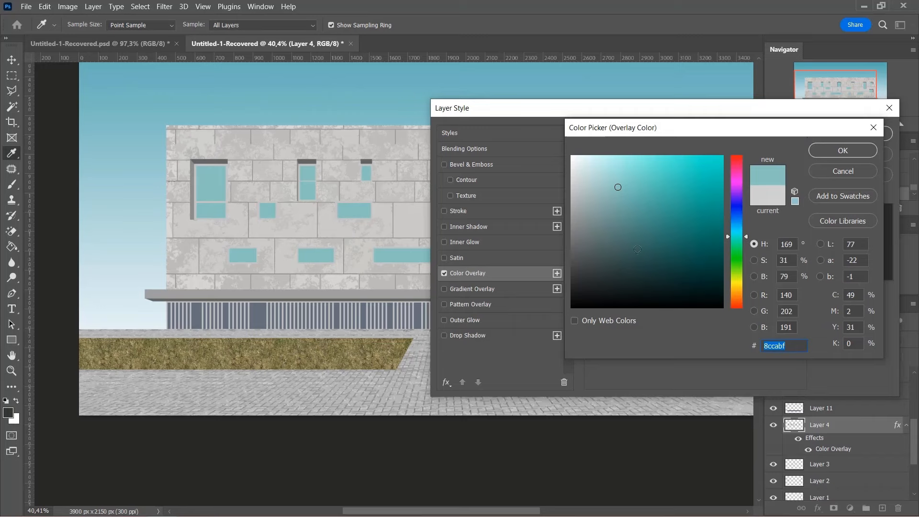
pyautogui.rightClick(783, 348)
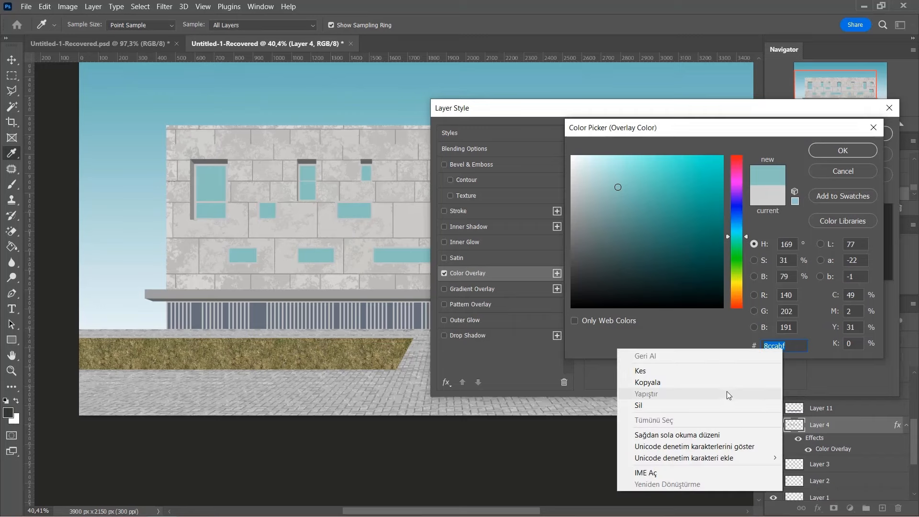
pyautogui.click(714, 386)
pyautogui.click(858, 146)
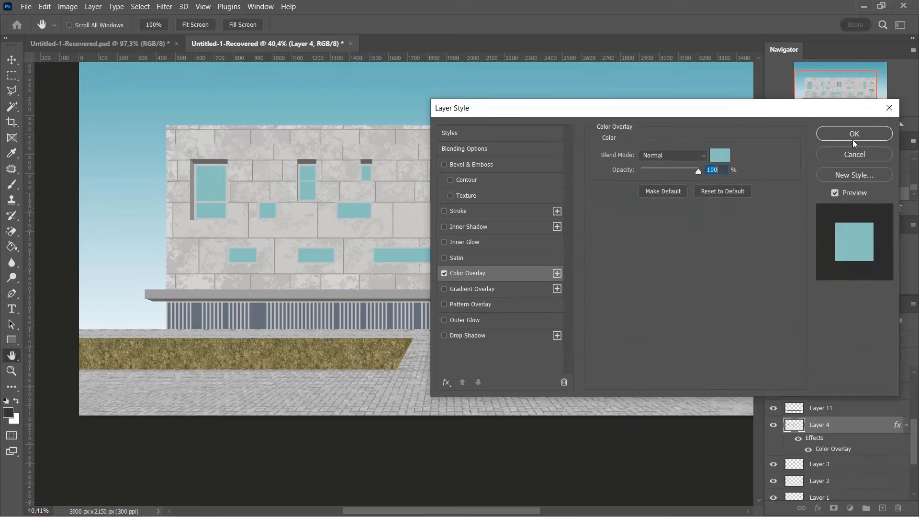
pyautogui.click(852, 135)
# Add a Color Overlay in turquoise 8ccabf to the ground-floor and entrance glass on Layer 11.
pyautogui.scroll(4, 513, 331)
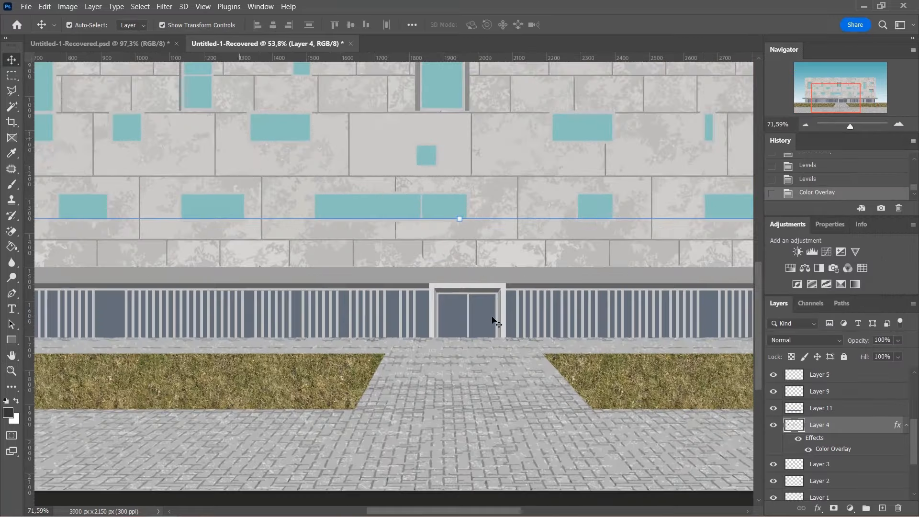
pyautogui.click(495, 322)
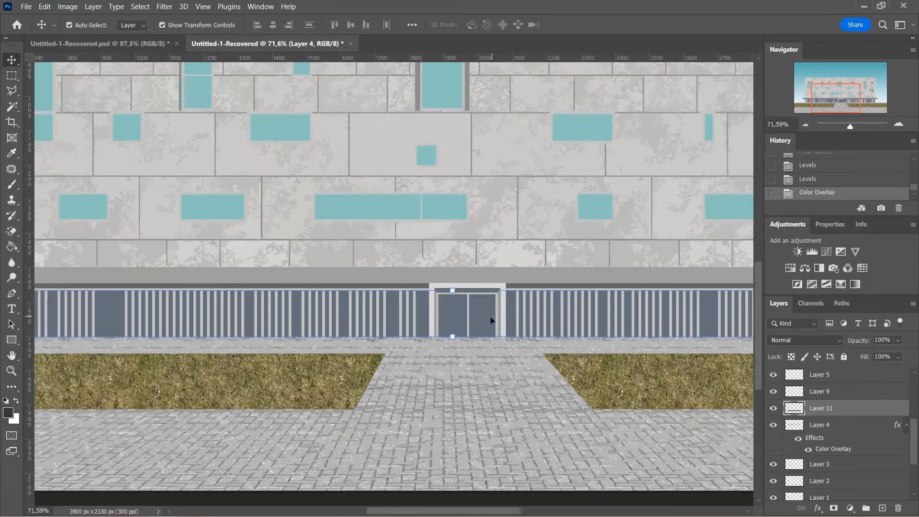
pyautogui.click(818, 508)
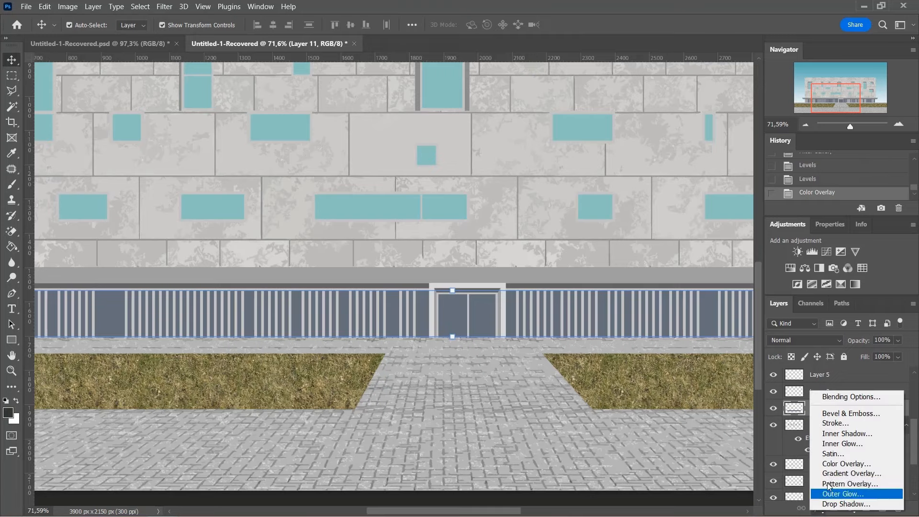
pyautogui.click(846, 464)
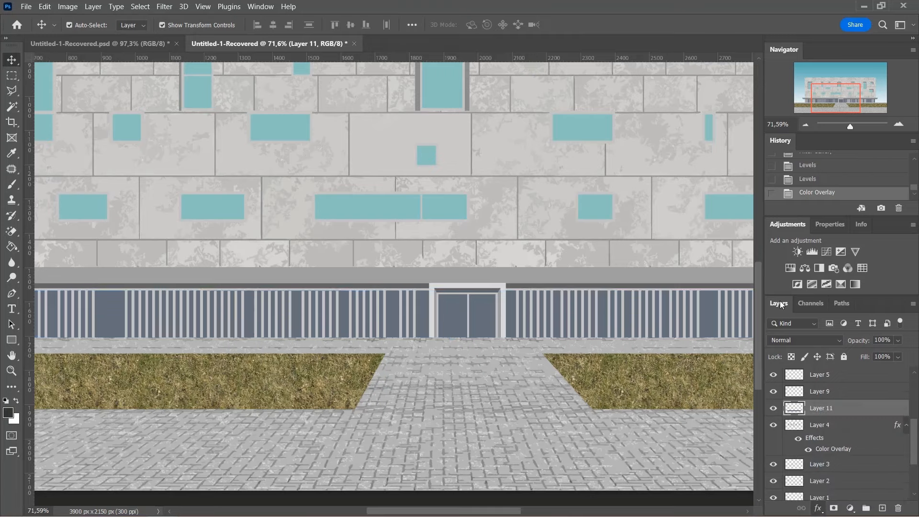
pyautogui.click(721, 157)
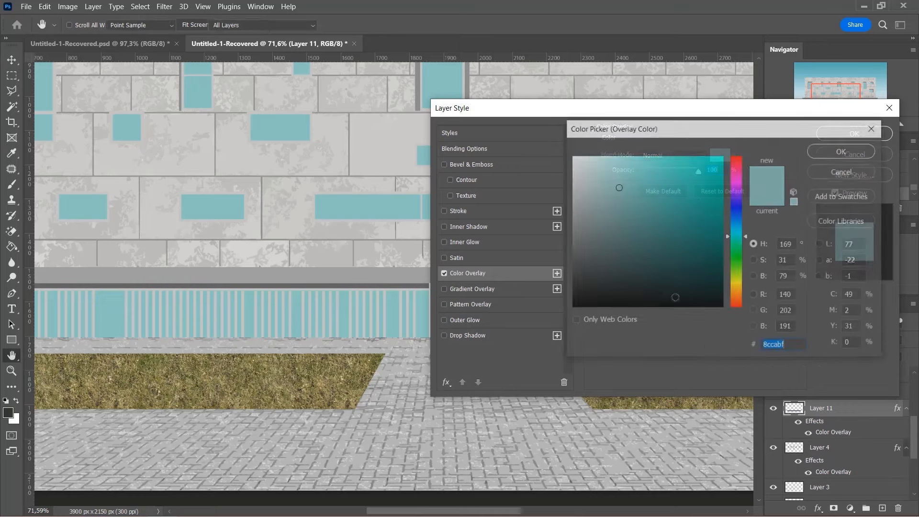
pyautogui.click(788, 344)
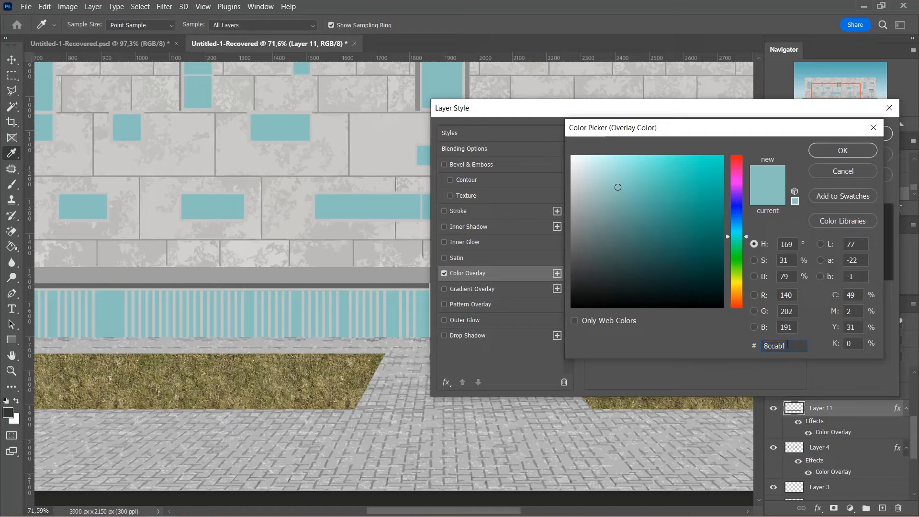
pyautogui.doubleClick(789, 344)
pyautogui.rightClick(778, 347)
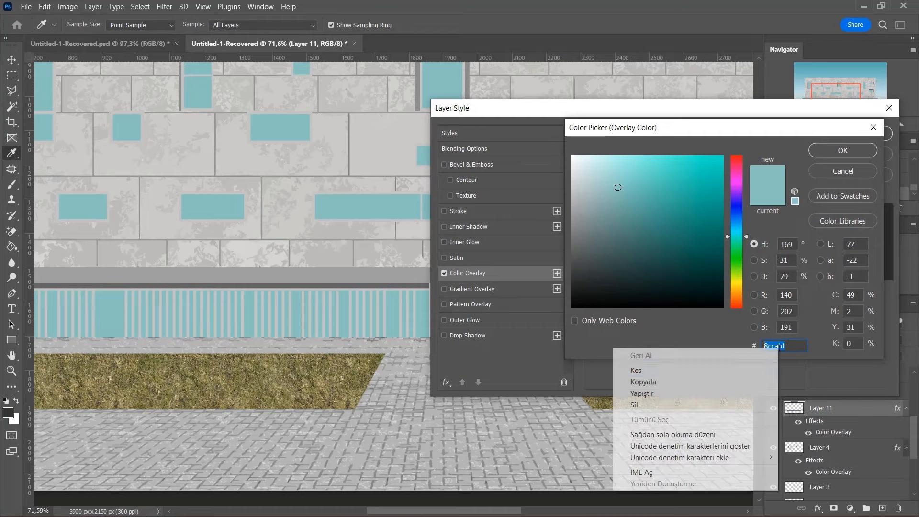
pyautogui.click(739, 385)
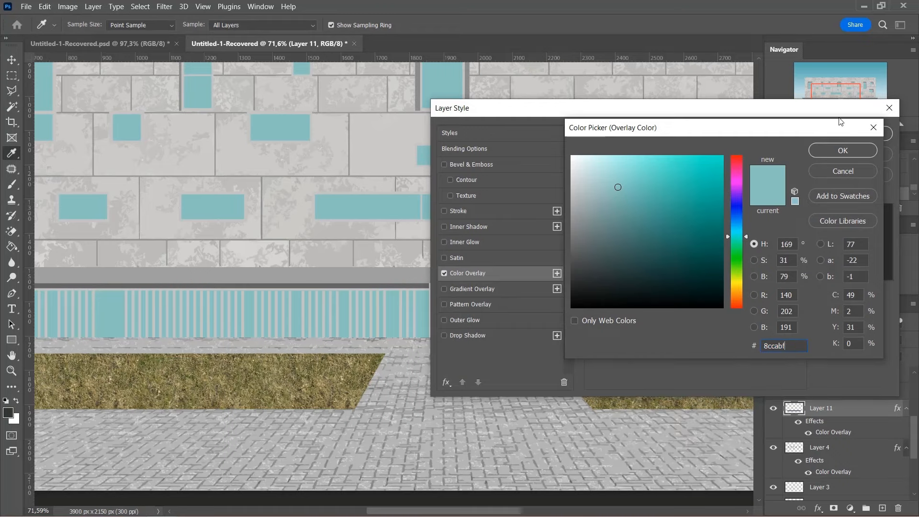
pyautogui.click(843, 150)
pyautogui.click(853, 133)
# Add dark grey Color Overlay effects to the upper-floor window frames on Layer 3 and the ground-floor frames on Layer 9.
pyautogui.scroll(-2, 481, 297)
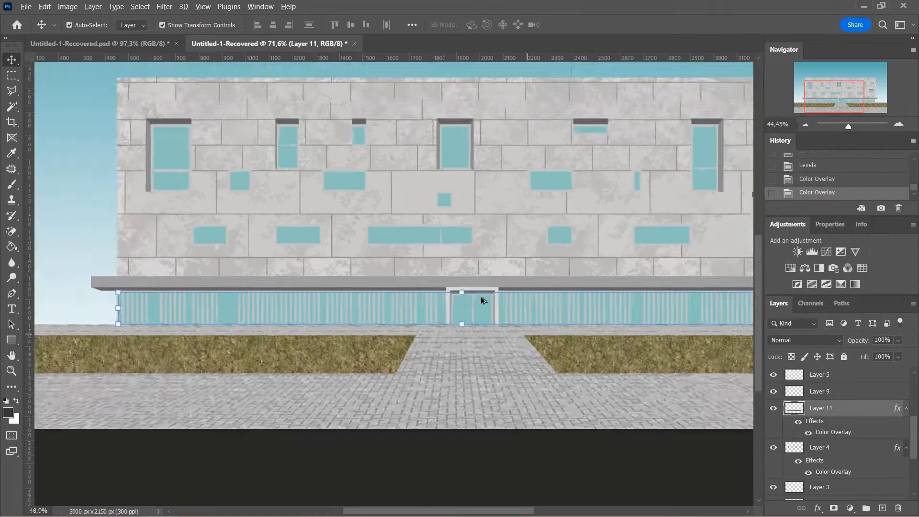
pyautogui.scroll(-1, 481, 300)
pyautogui.scroll(5, 266, 206)
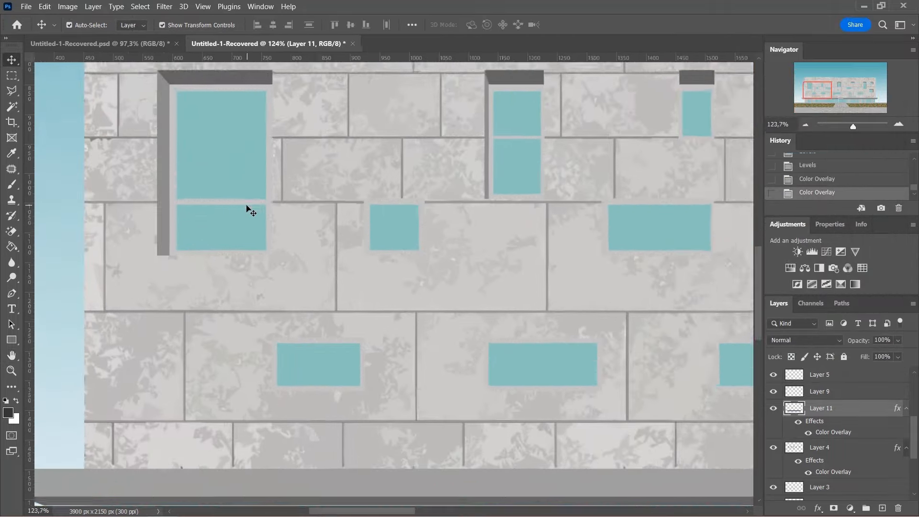
pyautogui.click(247, 206)
pyautogui.scroll(-3, 242, 207)
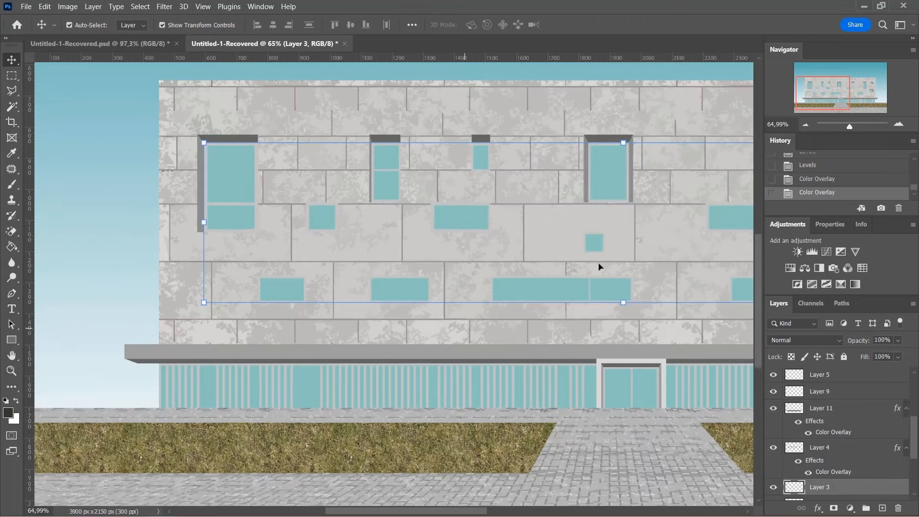
pyautogui.click(817, 509)
pyautogui.click(849, 459)
pyautogui.click(712, 153)
pyautogui.moveTo(581, 257); pyautogui.dragTo(586, 246)
pyautogui.press('Return')
pyautogui.press('Return')
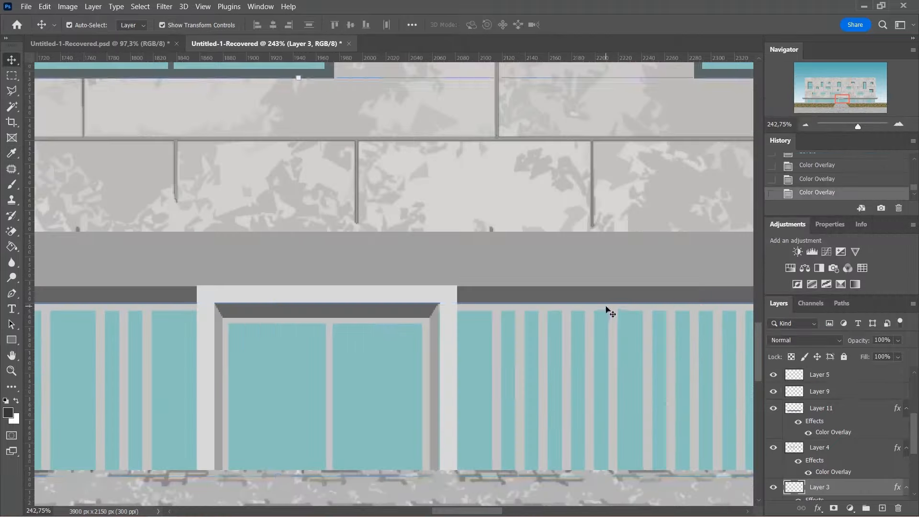
pyautogui.click(818, 508)
pyautogui.click(833, 460)
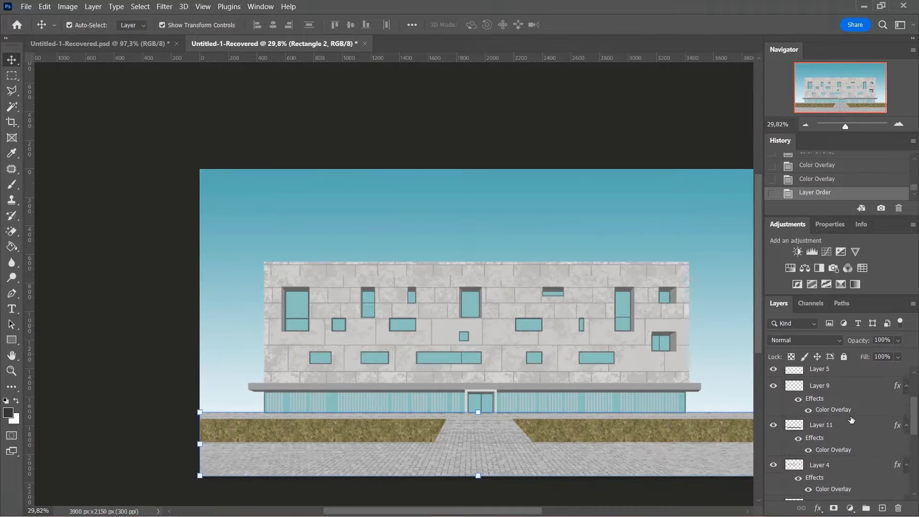
# Merge all the Layer 10 mullion copies in Group 1 into a single layer.
pyautogui.scroll(8, 851, 420)
pyautogui.click(834, 436)
pyautogui.scroll(-8, 833, 449)
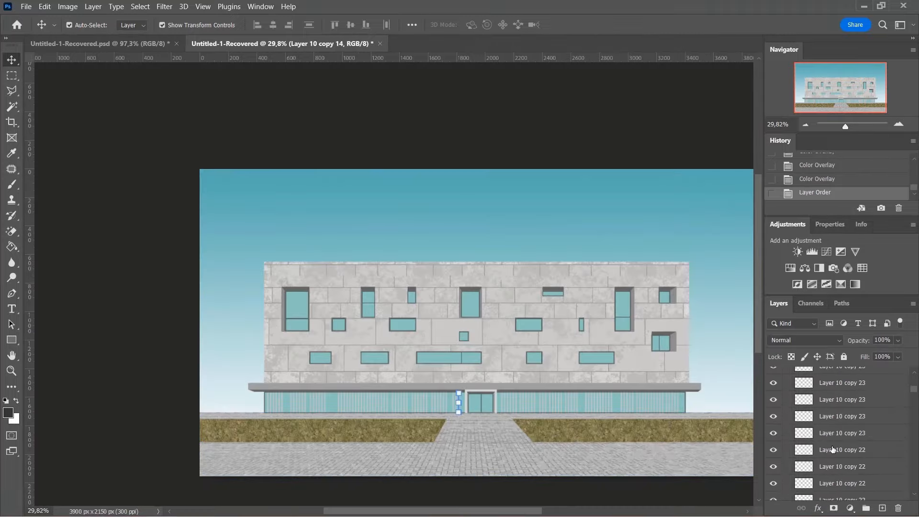
pyautogui.keyDown('shift'); pyautogui.click(843, 433); pyautogui.keyUp('shift')
pyautogui.rightClick(844, 417)
pyautogui.click(820, 389)
# Give the merged mullion layer in Group 1 a dark grey Color Overlay and a Drop Shadow.
pyautogui.scroll(-5, 820, 394)
pyautogui.scroll(2, 820, 393)
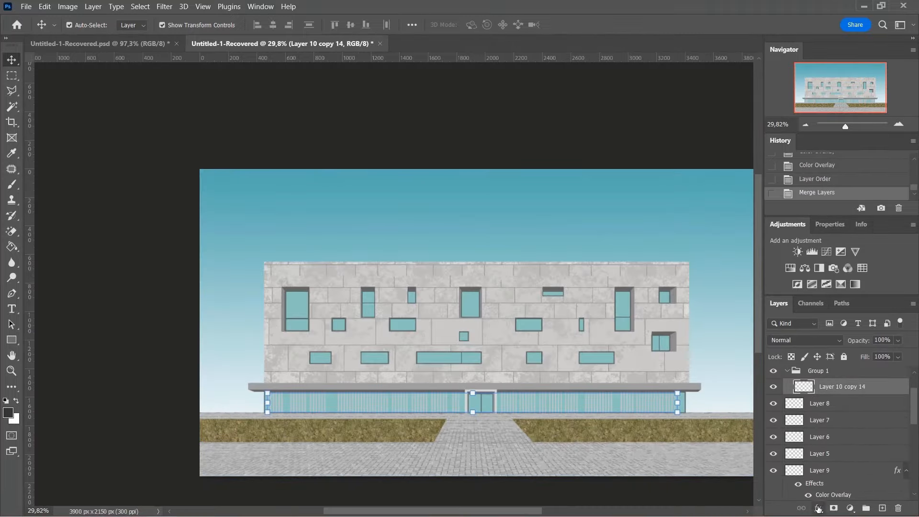
pyautogui.doubleClick(833, 399)
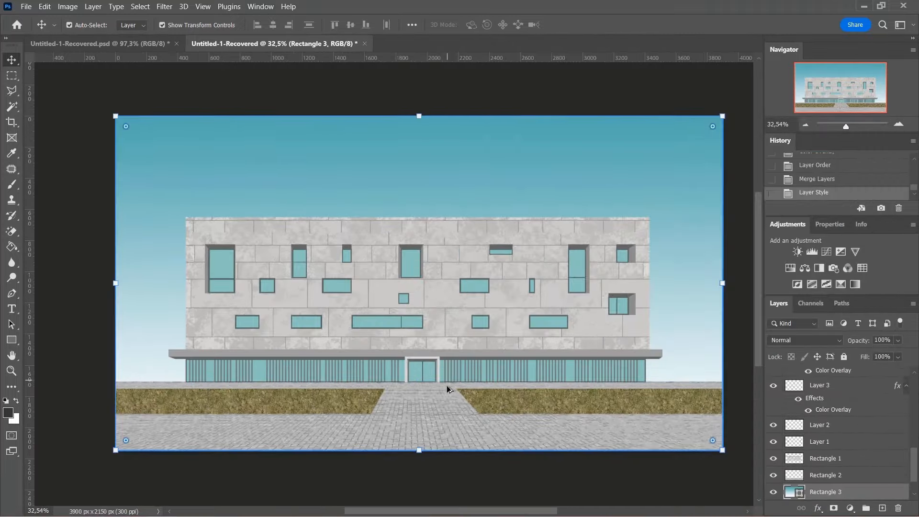
pyautogui.scroll(1, 446, 386)
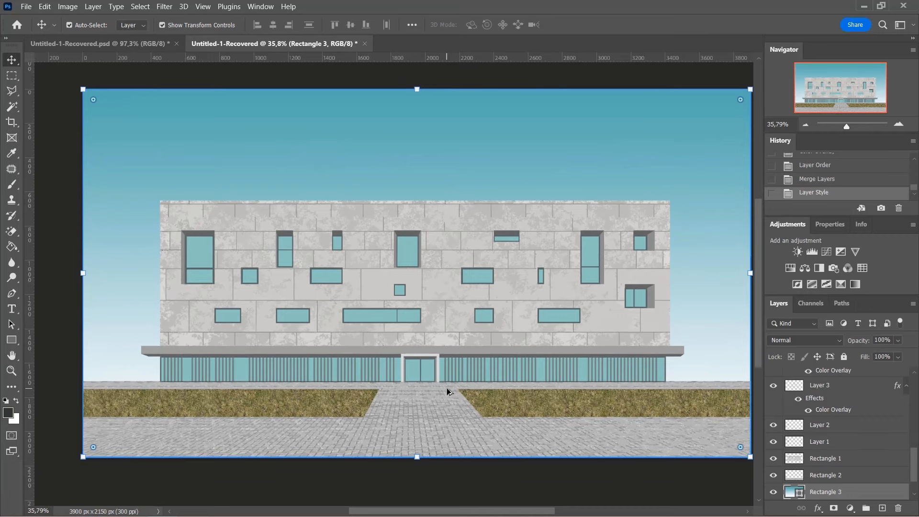
pyautogui.click(354, 405)
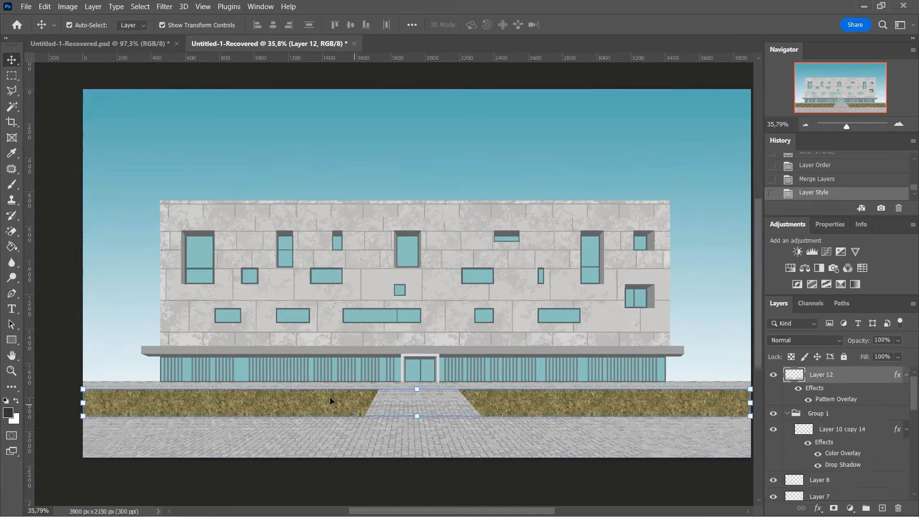
pyautogui.click(164, 7)
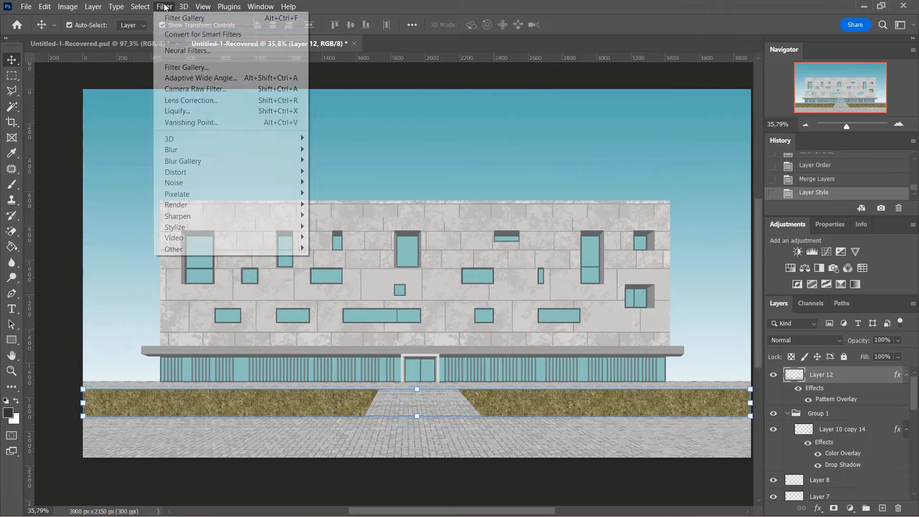
pyautogui.click(187, 69)
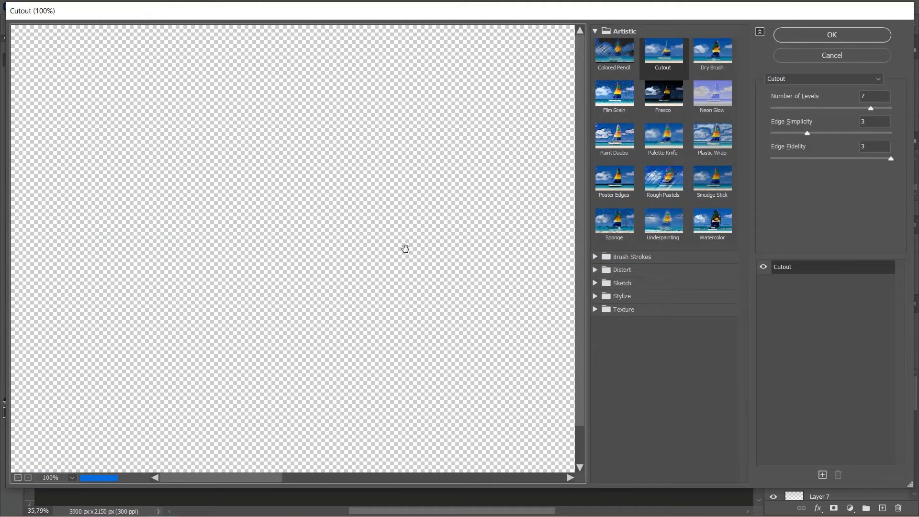
pyautogui.click(802, 53)
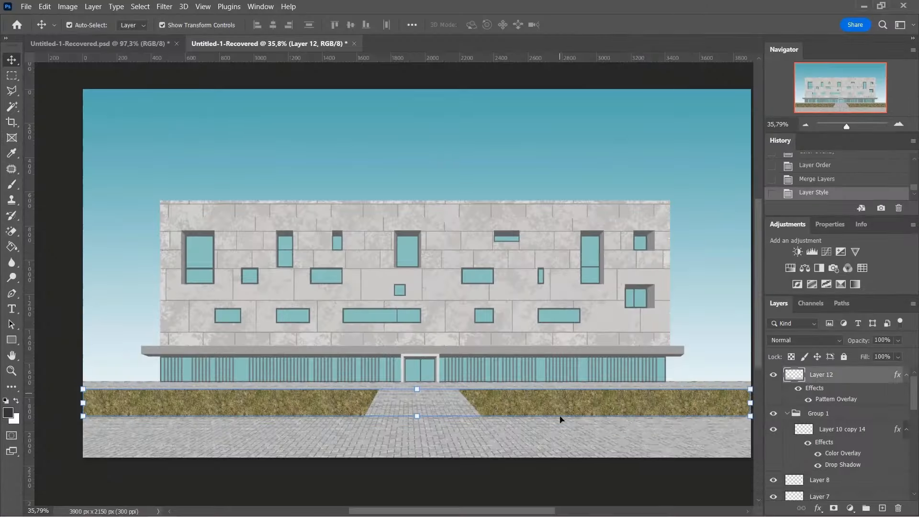
# Rasterize the lawn's layer style on Layer 12 and apply Cutout with Number of Levels 7, Edge Simplicity 3 and Edge Fidelity 3.
pyautogui.rightClick(819, 382)
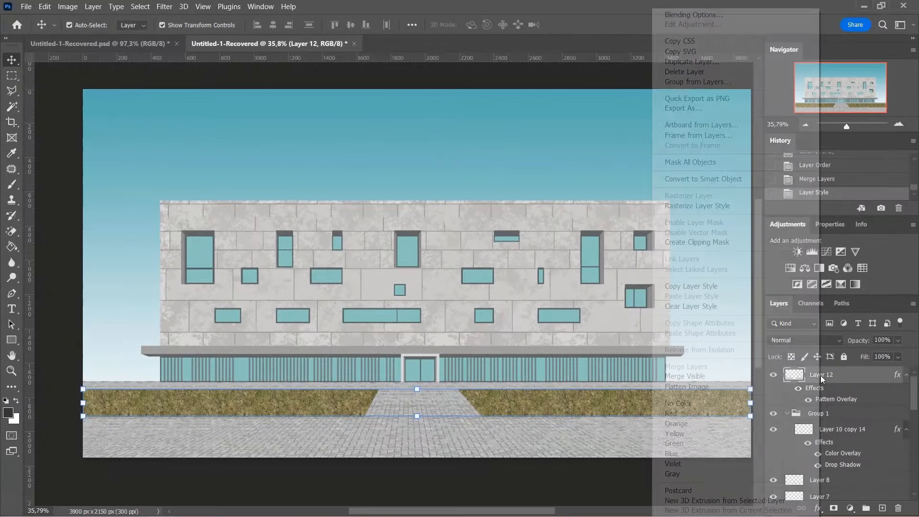
pyautogui.click(713, 206)
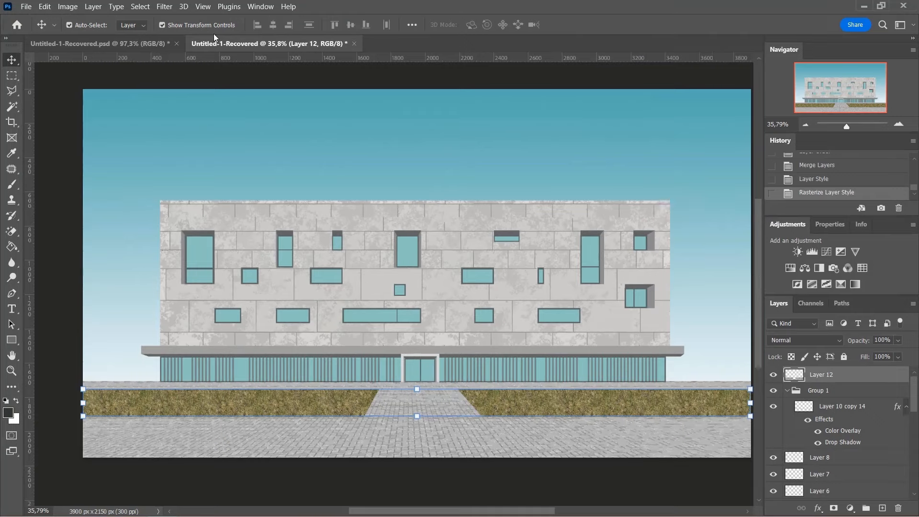
pyautogui.click(170, 7)
pyautogui.click(184, 65)
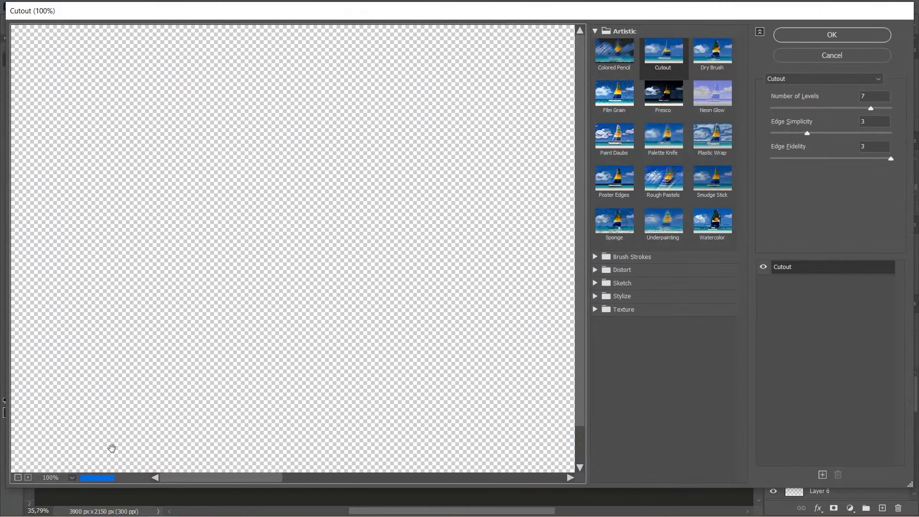
pyautogui.click(17, 478)
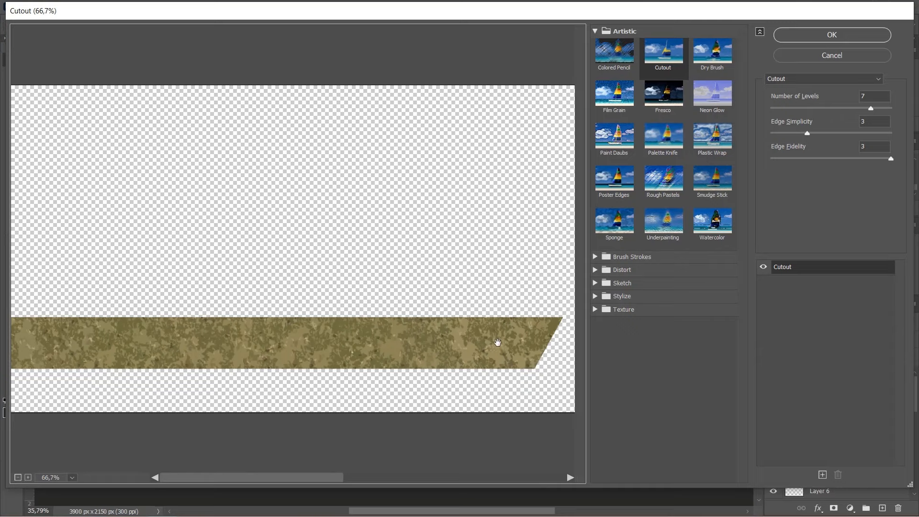
pyautogui.click(17, 478)
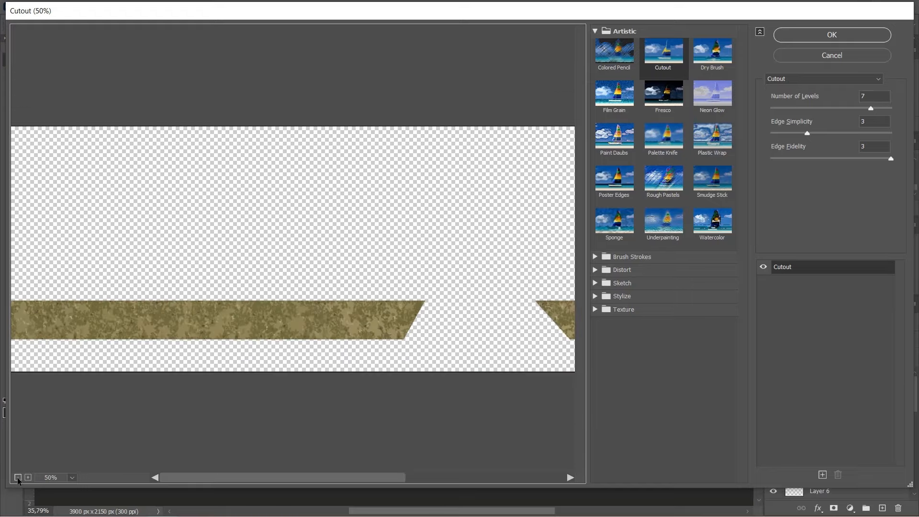
pyautogui.click(859, 33)
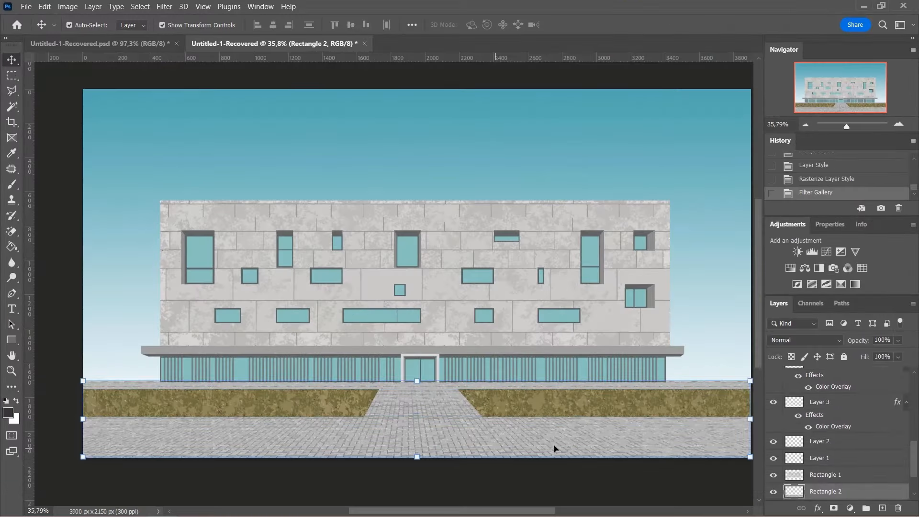
# Select the sky shape on Rectangle 3 and open its gradient fill settings.
pyautogui.click(588, 410)
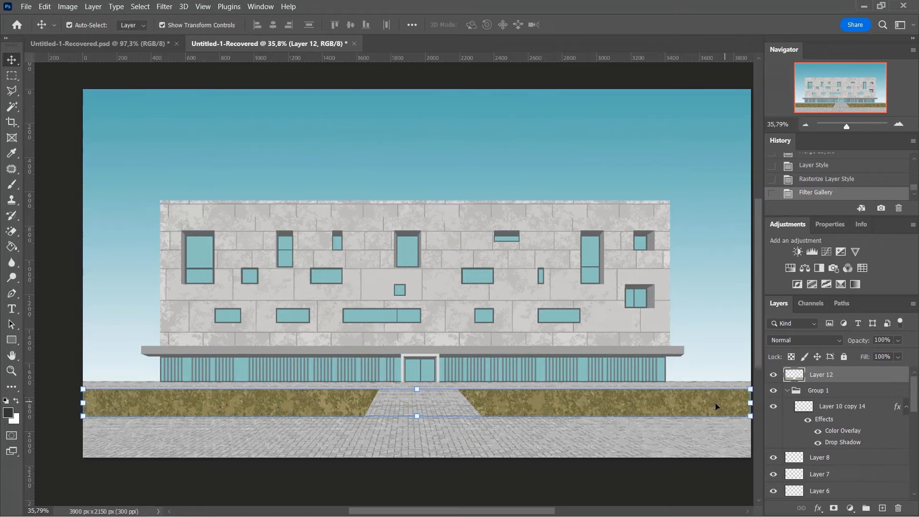
pyautogui.click(617, 137)
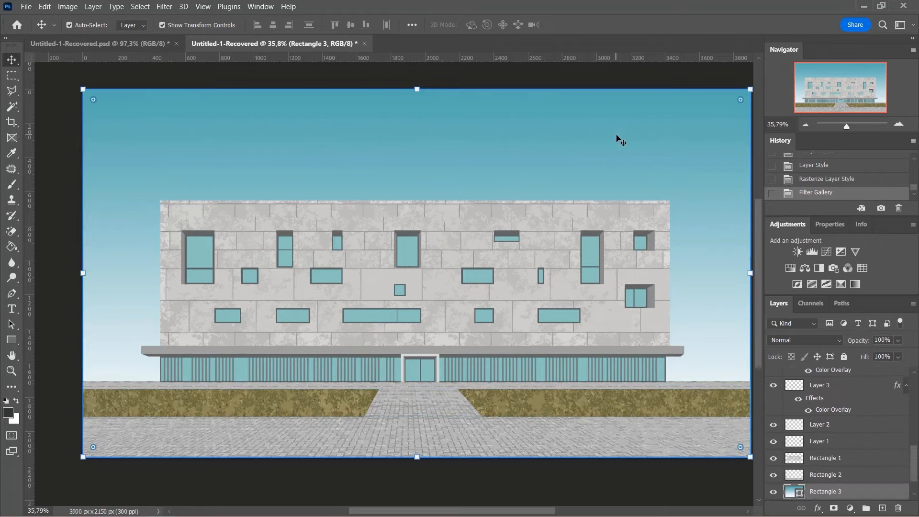
pyautogui.rightClick(824, 493)
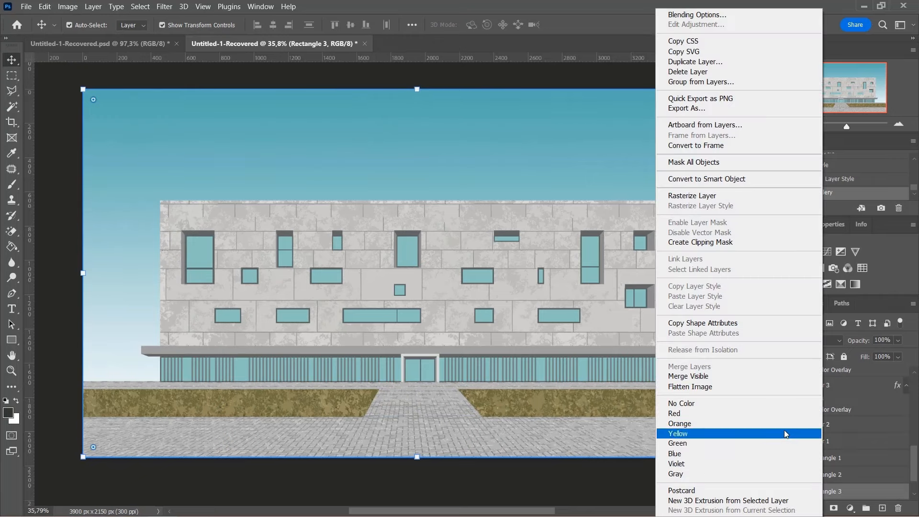
pyautogui.click(527, 178)
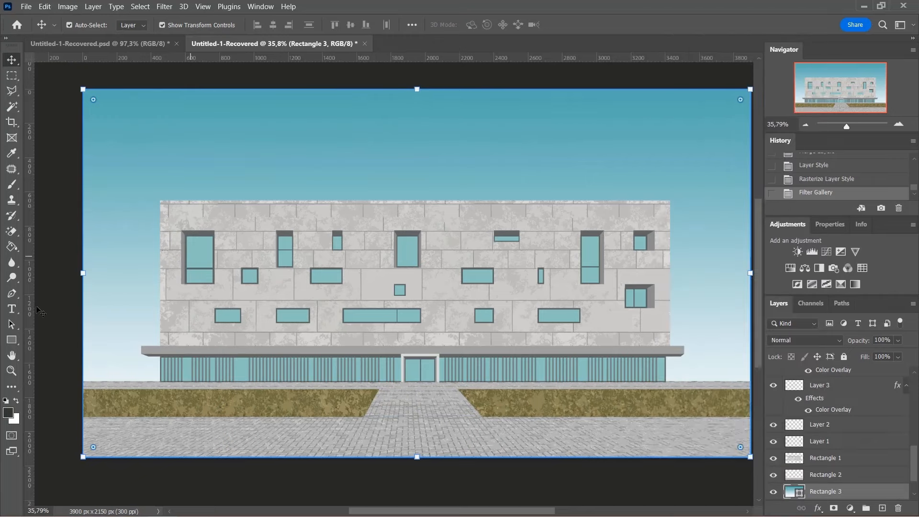
pyautogui.click(12, 340)
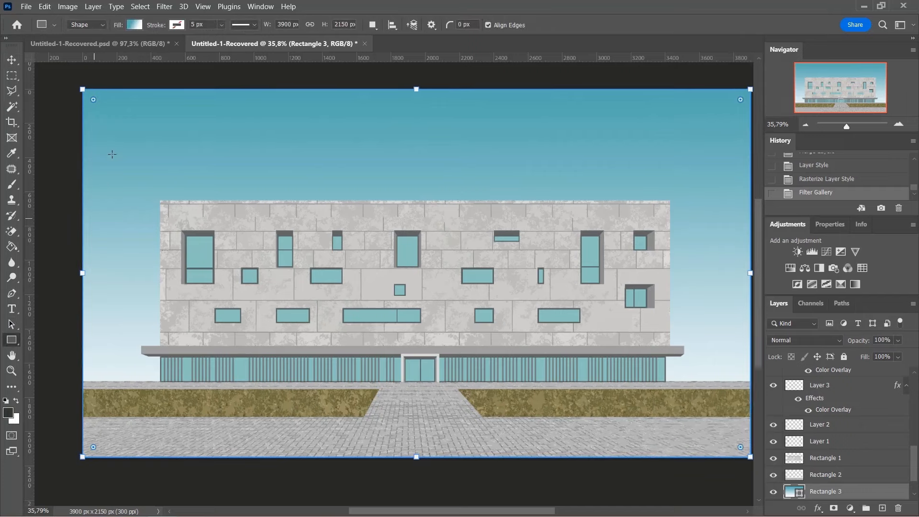
pyautogui.click(134, 25)
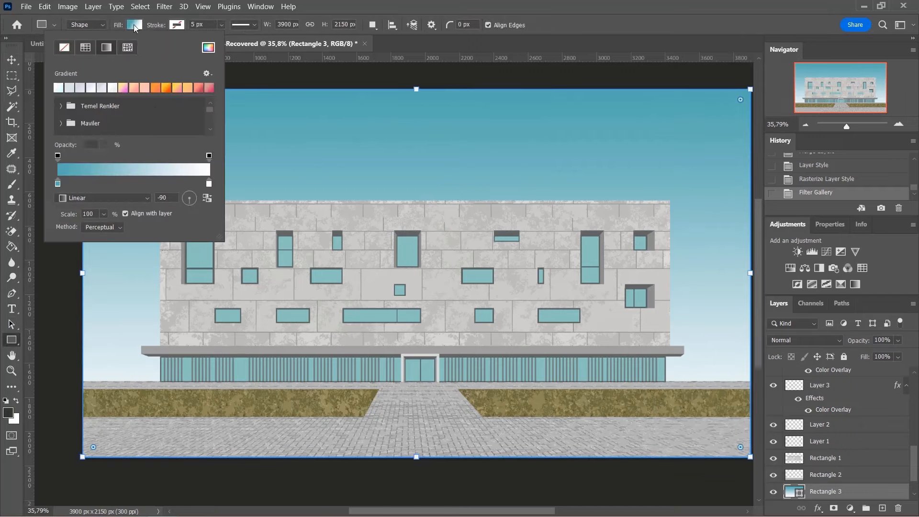
pyautogui.click(58, 184)
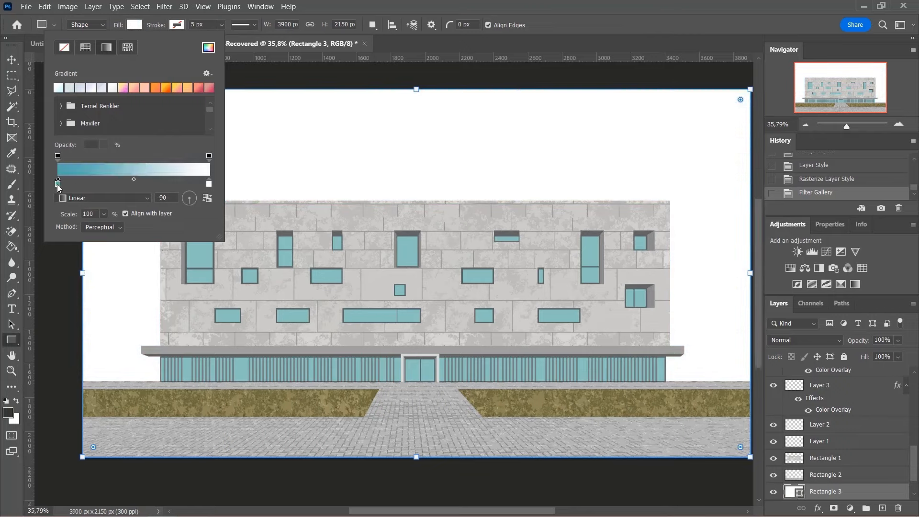
pyautogui.doubleClick(58, 183)
pyautogui.click(839, 174)
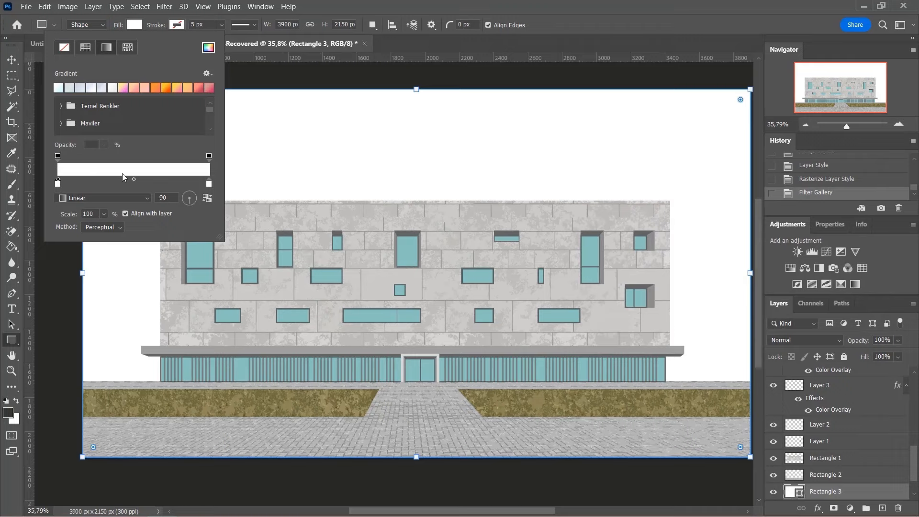
pyautogui.click(67, 182)
pyautogui.moveTo(84, 179); pyautogui.dragTo(86, 182)
# Recolour the start stop of the sky gradient to a light turquoise blue derived from the window glass colour.
pyautogui.doubleClick(58, 183)
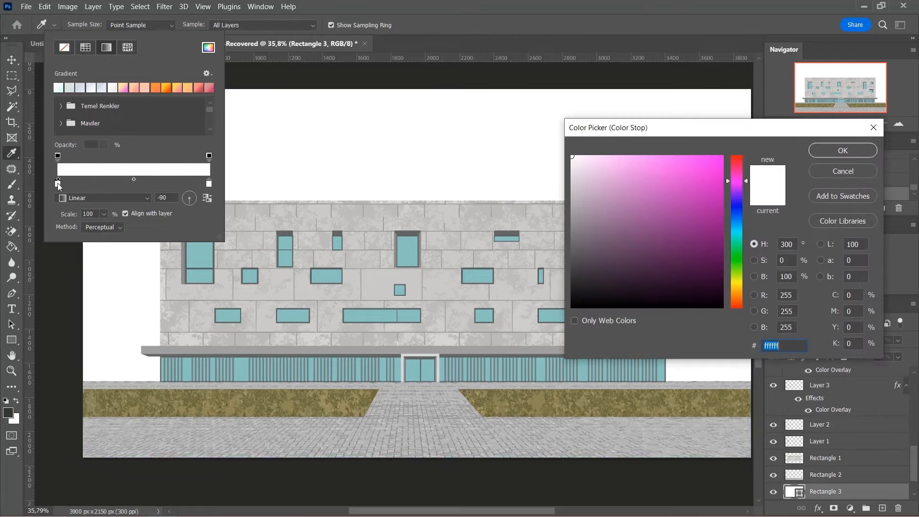
pyautogui.moveTo(737, 244); pyautogui.dragTo(740, 255)
pyautogui.moveTo(704, 229)
pyautogui.mouseDown()
pyautogui.moveTo(610, 217)
pyautogui.moveTo(604, 206)
pyautogui.mouseUp()
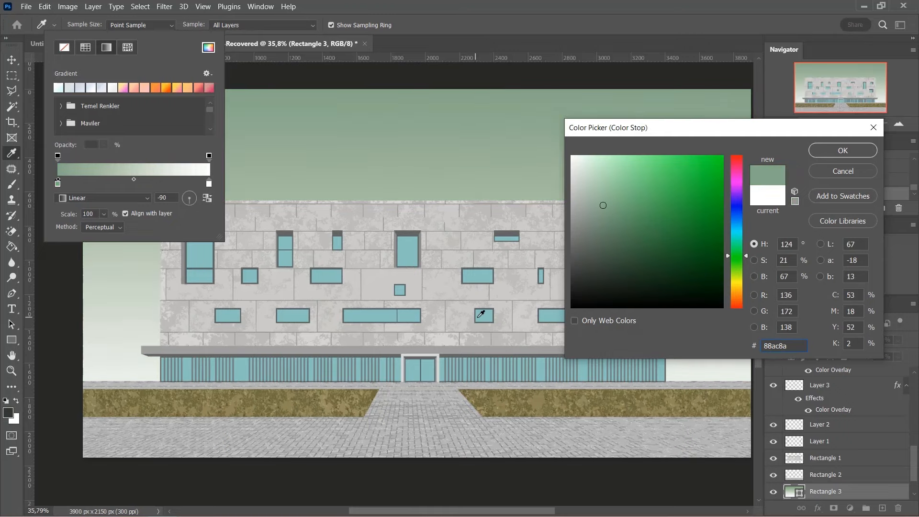
pyautogui.click(479, 317)
pyautogui.moveTo(626, 201)
pyautogui.mouseDown()
pyautogui.moveTo(629, 176)
pyautogui.moveTo(629, 186)
pyautogui.mouseUp()
pyautogui.moveTo(737, 240); pyautogui.dragTo(748, 232)
pyautogui.click(867, 154)
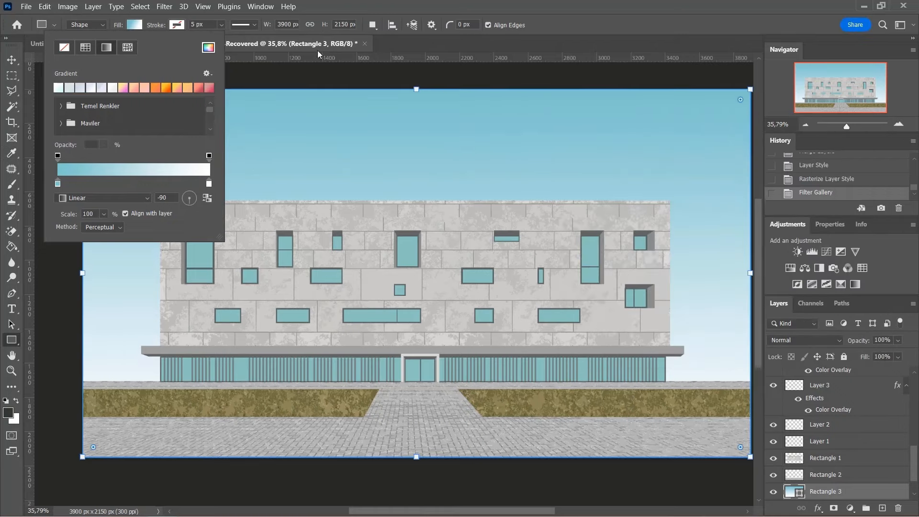
pyautogui.click(449, 50)
pyautogui.click(12, 61)
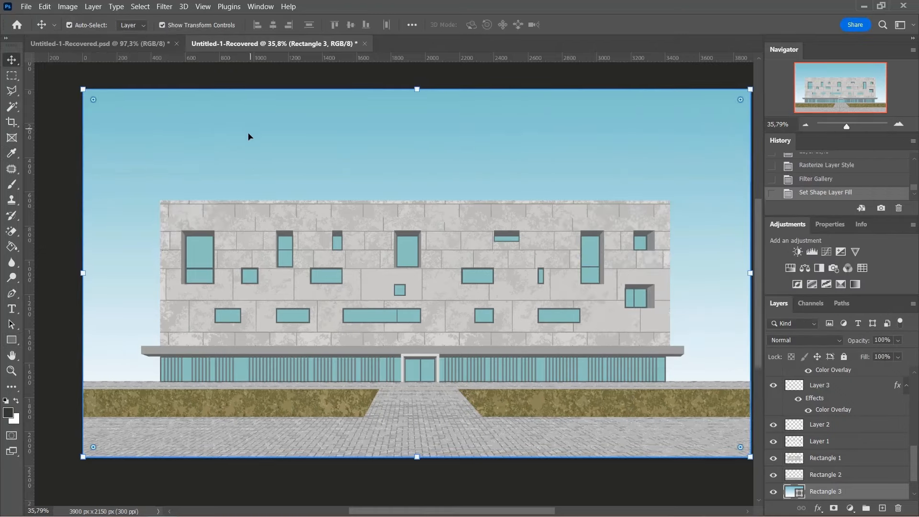
# Examine the whole façade with its recoloured sky and compare it with the reference images in Untitled-1-Recovered.psd.
pyautogui.click(521, 414)
pyautogui.scroll(-2, 516, 460)
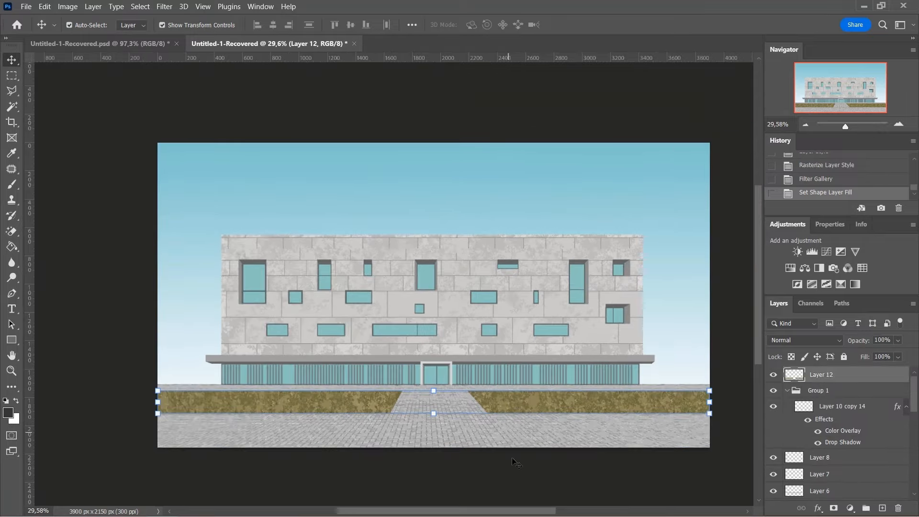
pyautogui.click(521, 479)
pyautogui.scroll(2, 467, 394)
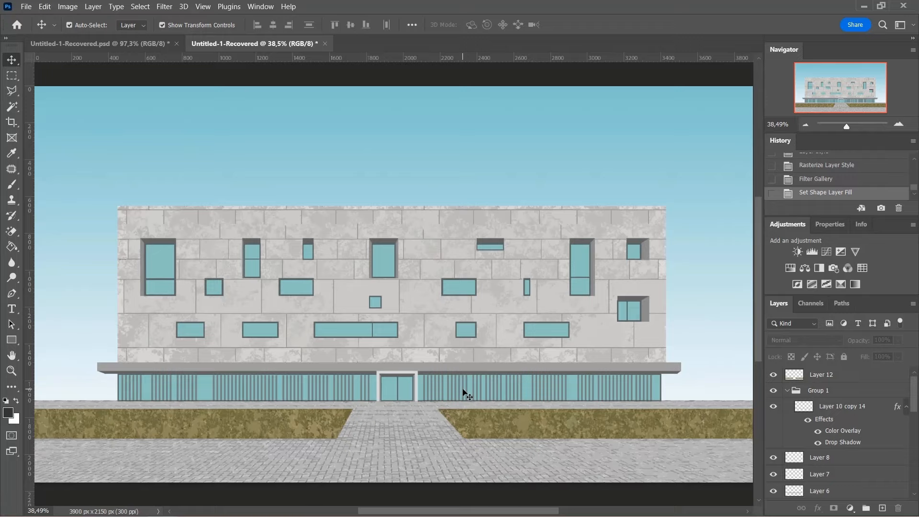
pyautogui.click(119, 43)
pyautogui.scroll(-3, 310, 194)
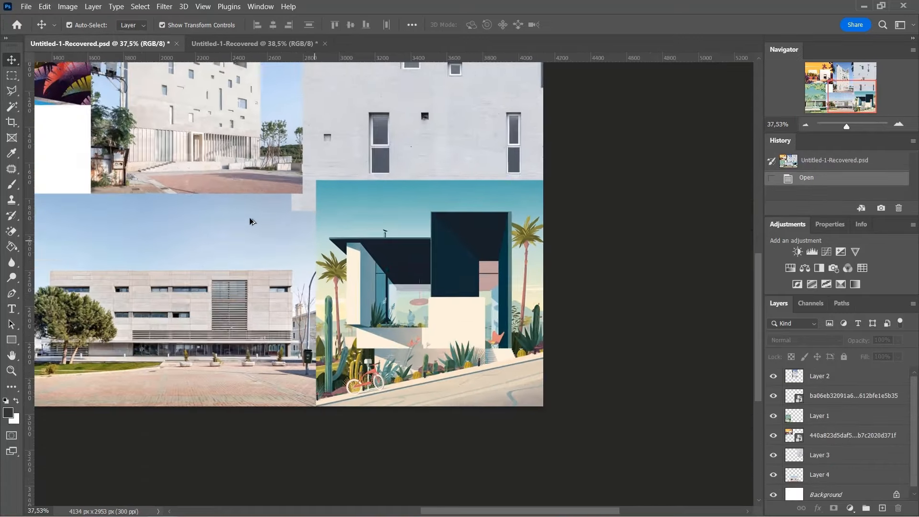
pyautogui.scroll(-2, 299, 328)
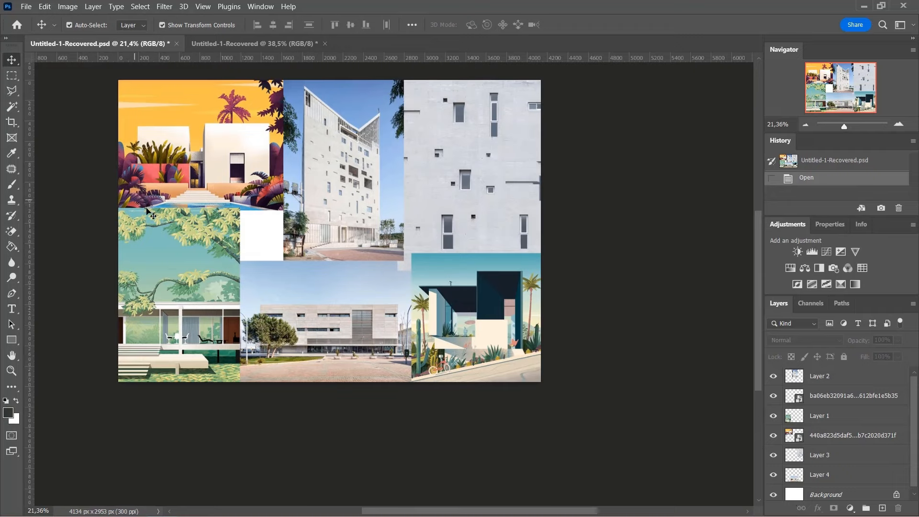
pyautogui.click(232, 43)
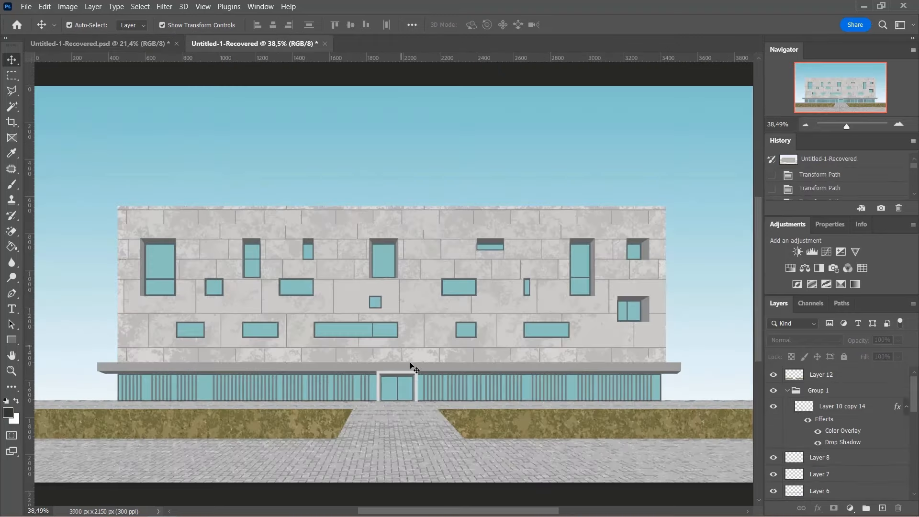
# Open image 10 from the Tree folder and place its tree and bush on the lawn at the façade's right end.
pyautogui.scroll(-2, 419, 366)
pyautogui.click(30, 6)
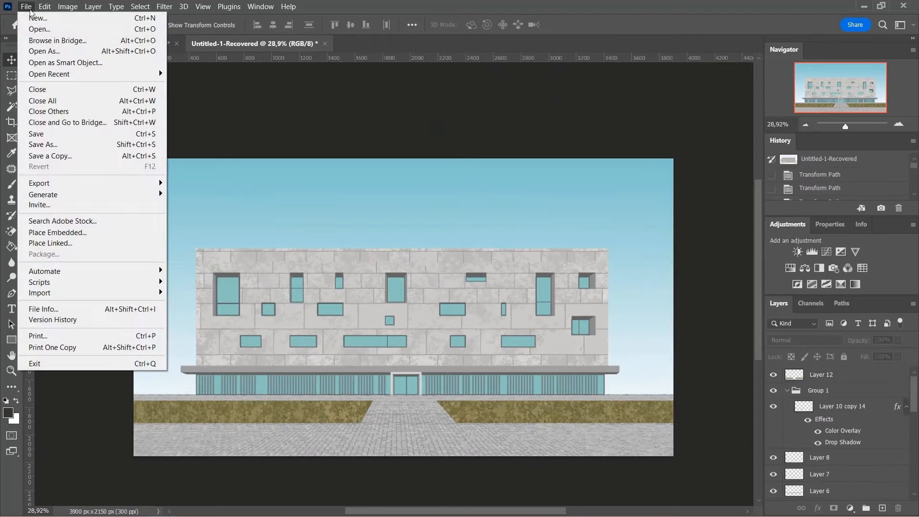
pyautogui.click(39, 30)
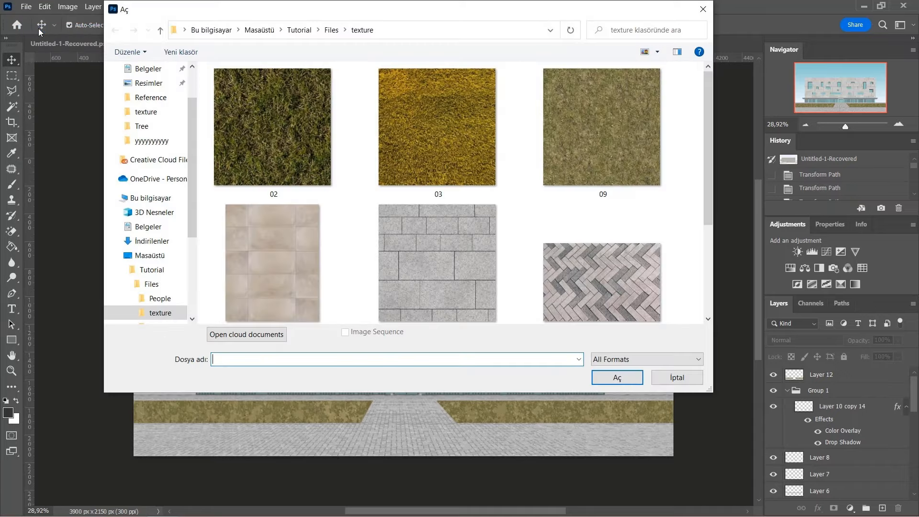
pyautogui.click(159, 32)
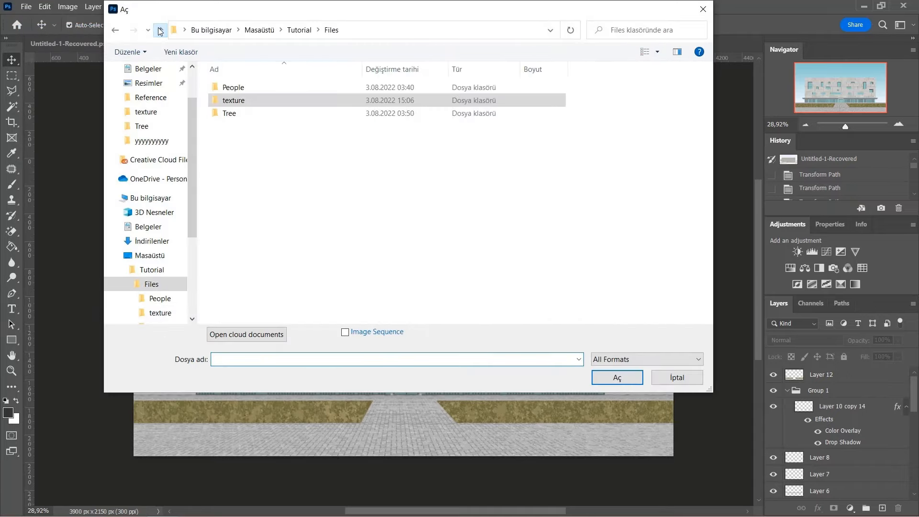
pyautogui.doubleClick(248, 110)
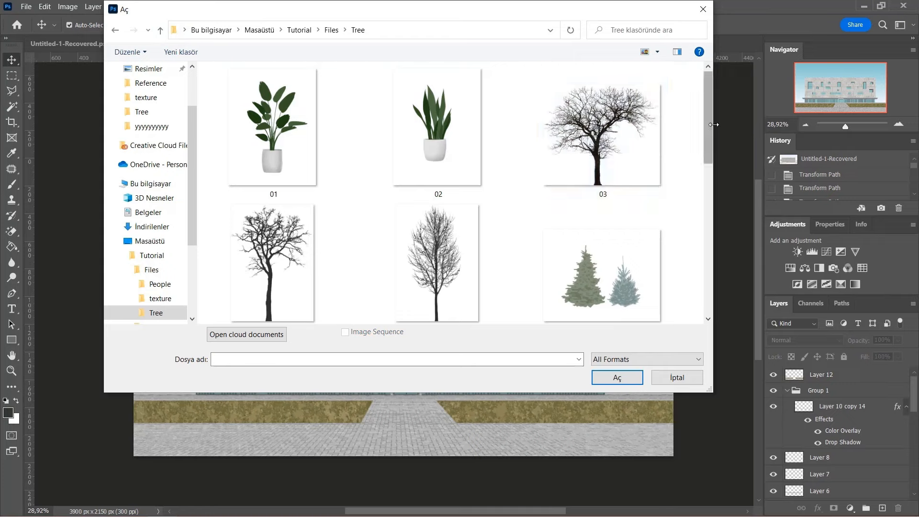
pyautogui.moveTo(710, 130); pyautogui.dragTo(705, 233)
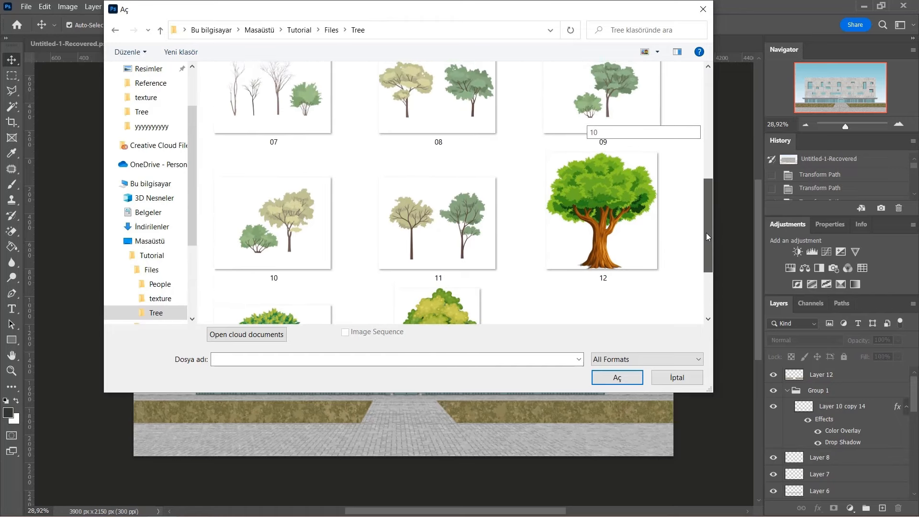
pyautogui.click(287, 222)
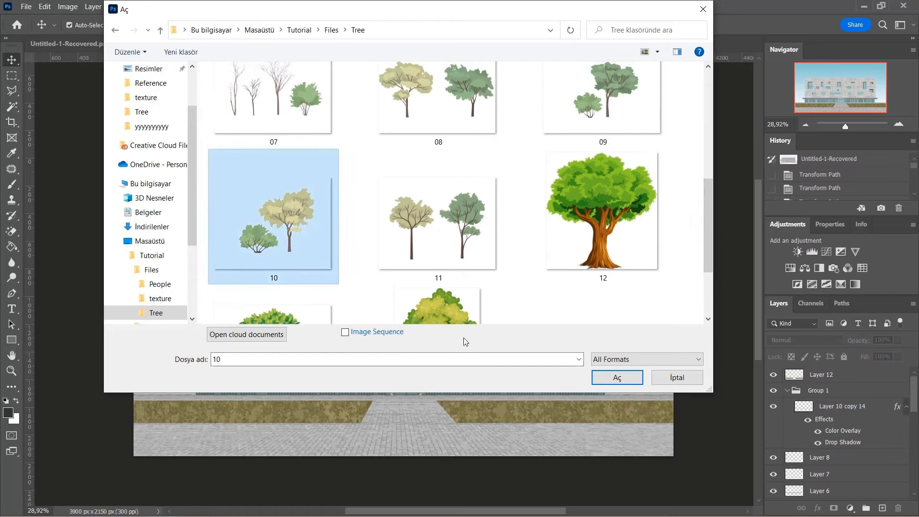
pyautogui.click(630, 378)
pyautogui.moveTo(450, 213); pyautogui.dragTo(578, 364)
pyautogui.scroll(2, 581, 370)
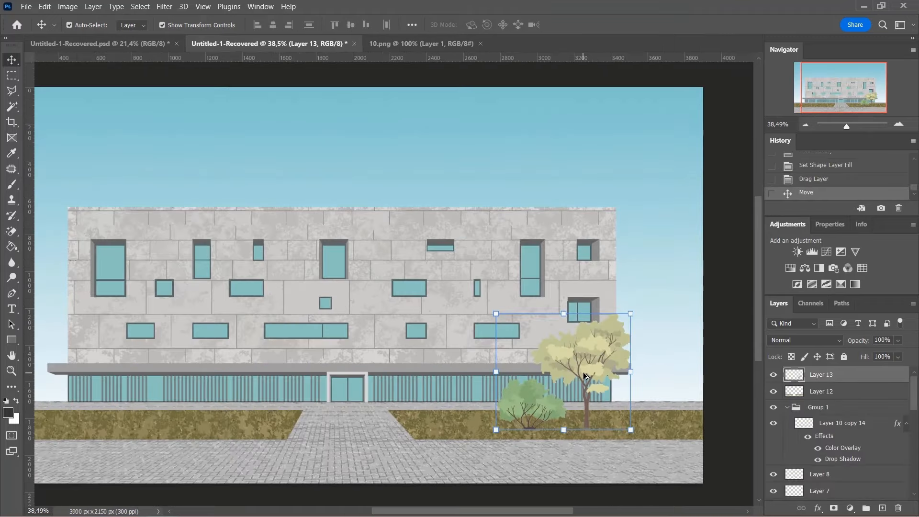
# Apply Levels to the tree and bush on Layer 13 with input black point 85 and white point 232.
pyautogui.click(68, 7)
pyautogui.moveTo(104, 113)
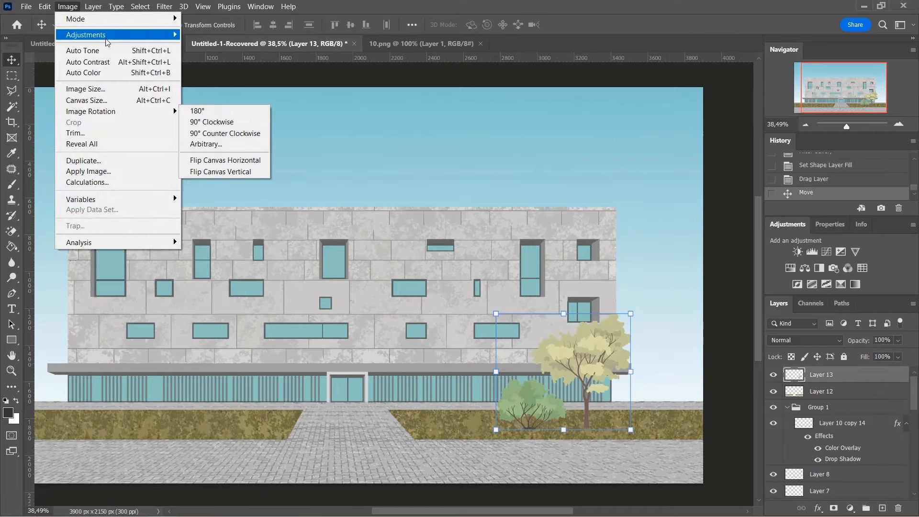
pyautogui.moveTo(110, 35)
pyautogui.click(236, 51)
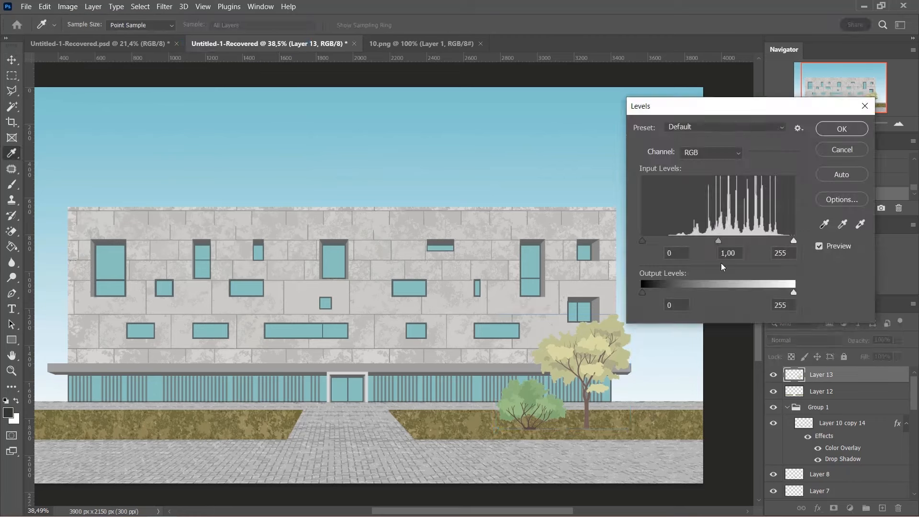
pyautogui.moveTo(793, 241); pyautogui.dragTo(780, 240)
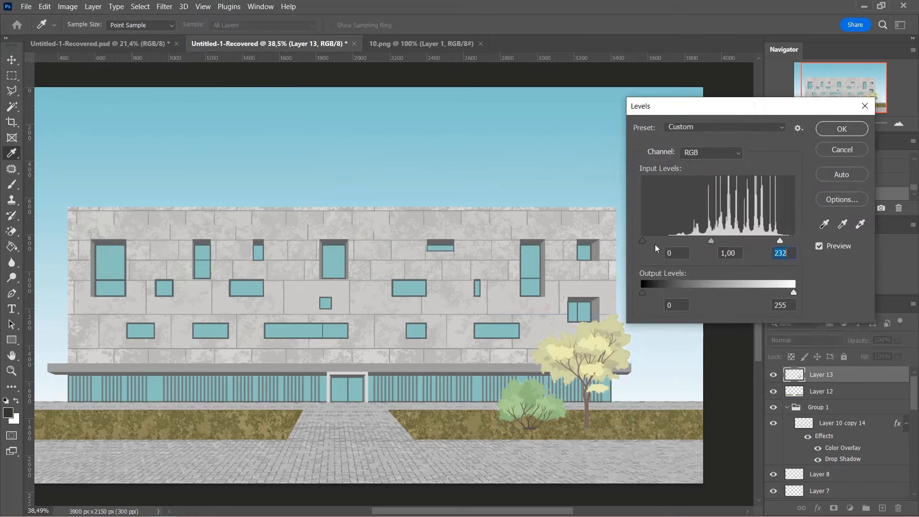
pyautogui.moveTo(643, 240); pyautogui.dragTo(695, 235)
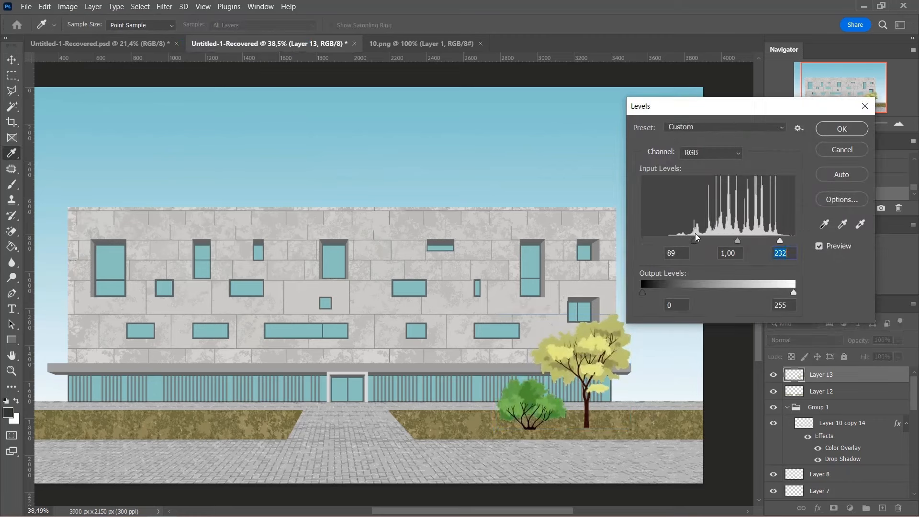
pyautogui.click(696, 238)
pyautogui.write('85')
pyautogui.click(852, 131)
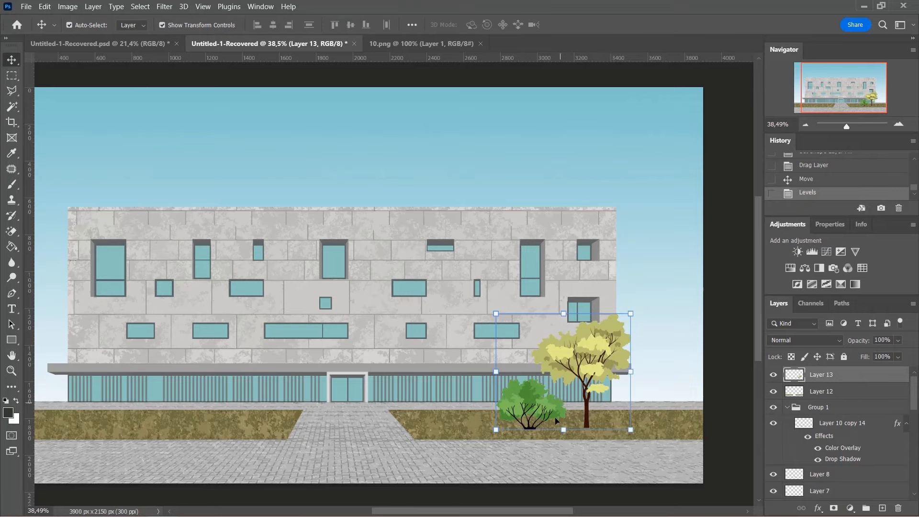
# Scale the tree and bush to about 151% and shift them to the right edge of the lawn.
pyautogui.moveTo(563, 314); pyautogui.dragTo(564, 255)
pyautogui.moveTo(592, 309); pyautogui.dragTo(648, 308)
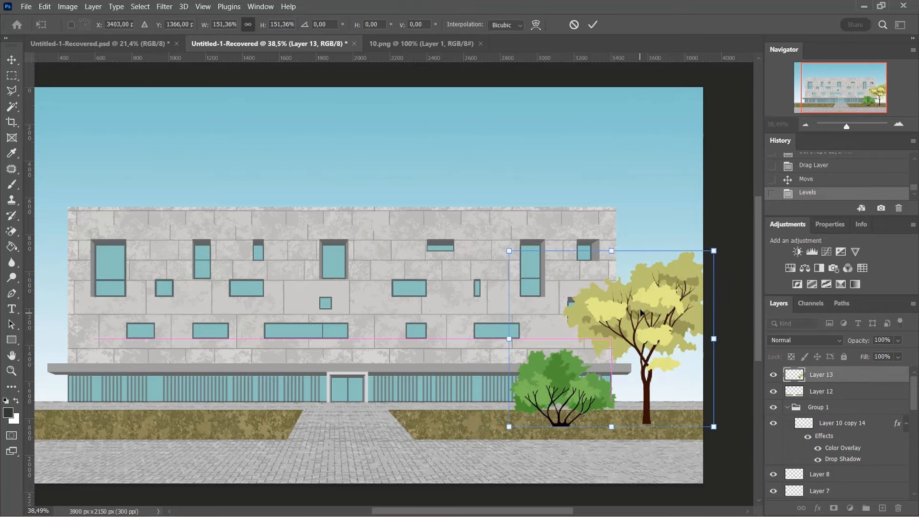
pyautogui.press('Return')
pyautogui.scroll(-3, 637, 310)
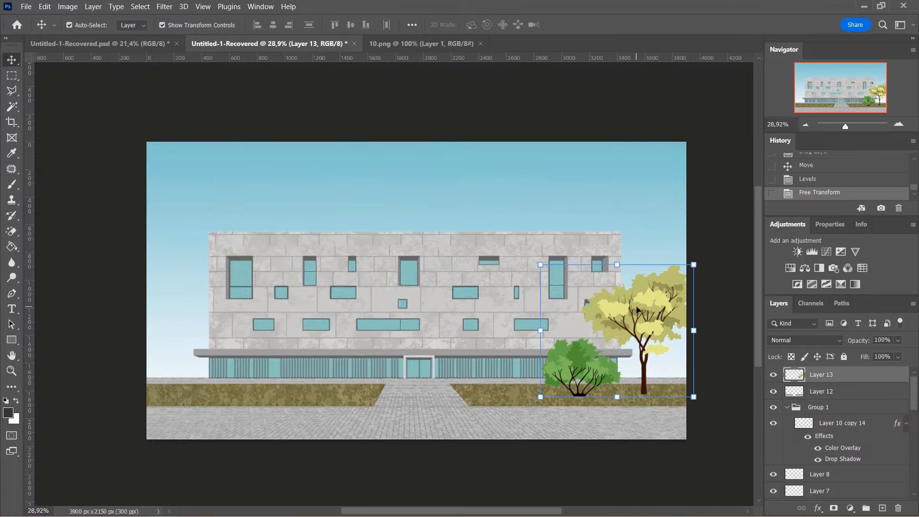
# Close 10.png and open image 08 from the Tree folder.
pyautogui.click(459, 48)
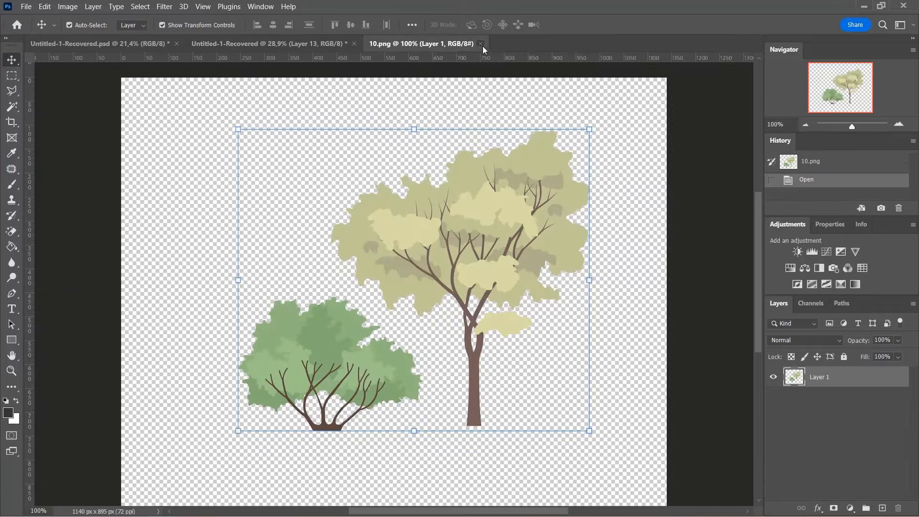
pyautogui.click(480, 44)
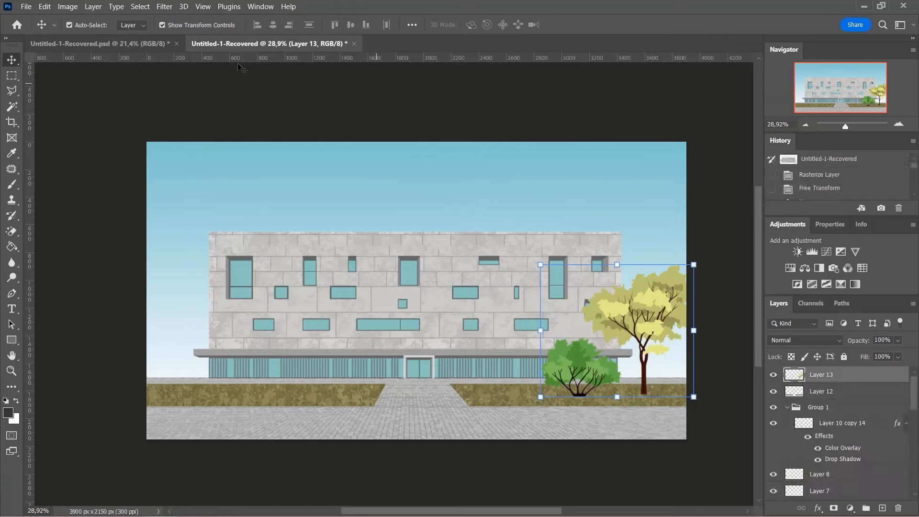
pyautogui.click(33, 7)
pyautogui.click(33, 28)
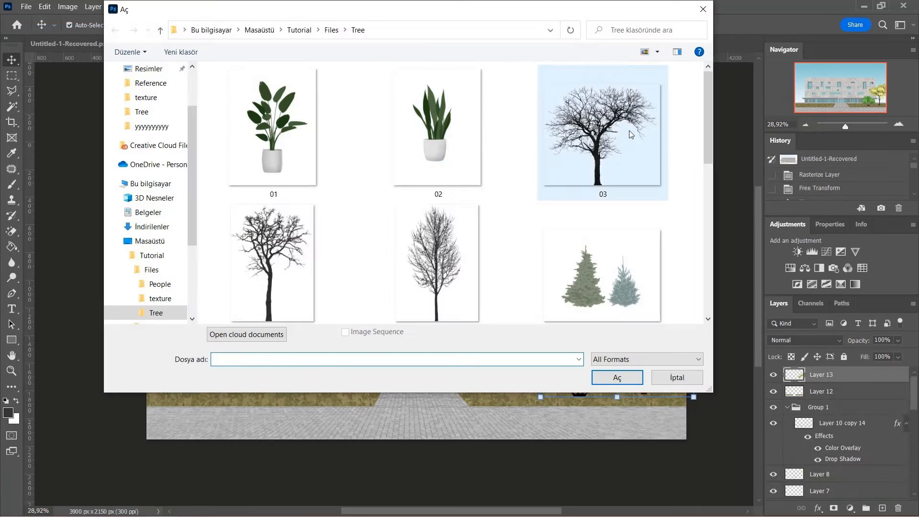
pyautogui.moveTo(708, 120); pyautogui.dragTo(719, 202)
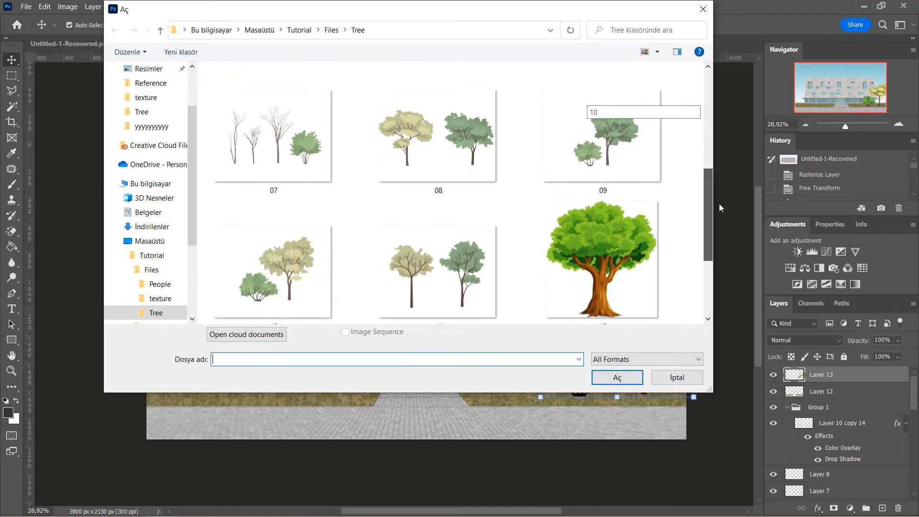
pyautogui.click(467, 149)
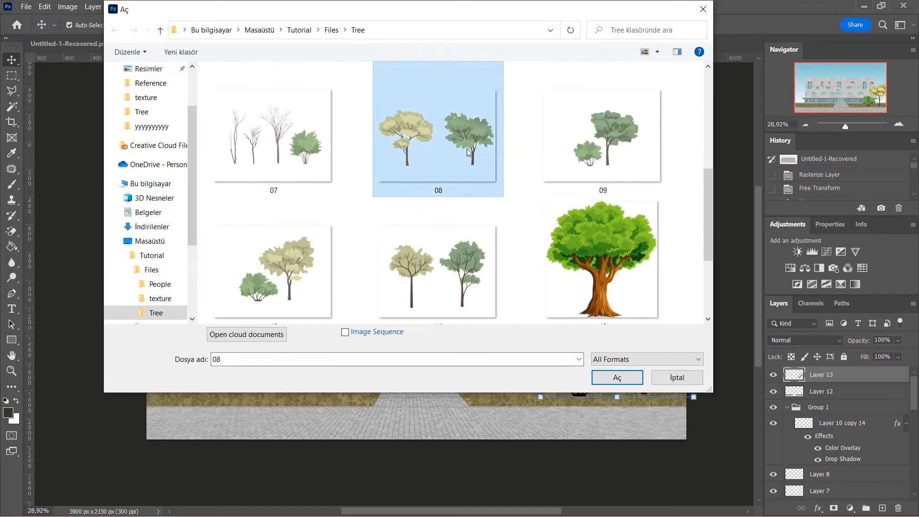
pyautogui.click(605, 383)
# Place the two trees from 08.png on the façade's left lawn, close that file, and scale them to about 141%.
pyautogui.moveTo(535, 246); pyautogui.dragTo(283, 44)
pyautogui.moveTo(316, 351); pyautogui.dragTo(245, 347)
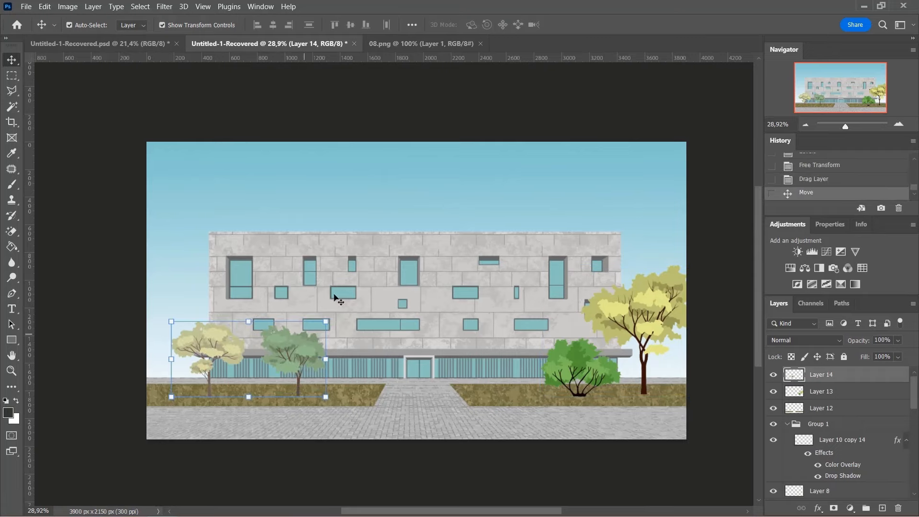
pyautogui.click(481, 44)
pyautogui.moveTo(248, 322); pyautogui.dragTo(249, 290)
pyautogui.moveTo(306, 331); pyautogui.dragTo(314, 331)
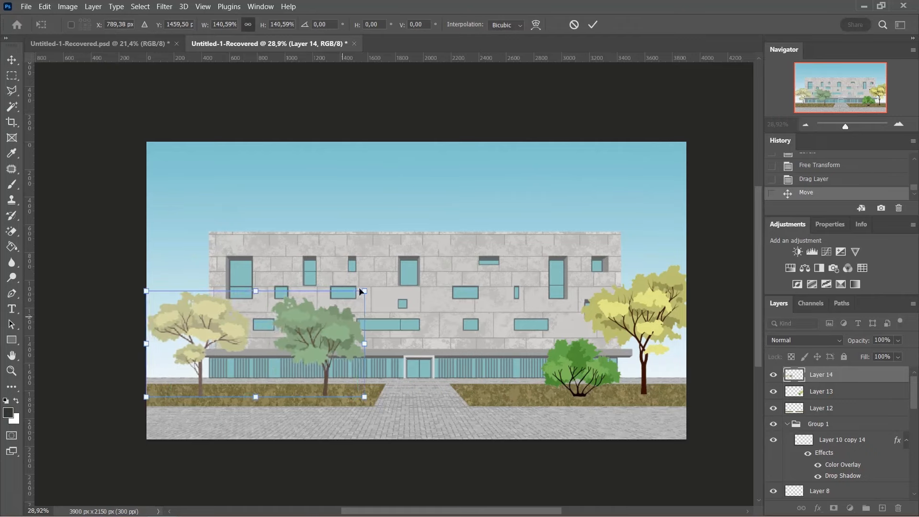
pyautogui.click(593, 25)
# Select only the green tree on Layer 14, scale it down slightly, and deselect it.
pyautogui.click(11, 75)
pyautogui.moveTo(263, 286); pyautogui.dragTo(376, 406)
pyautogui.click(12, 59)
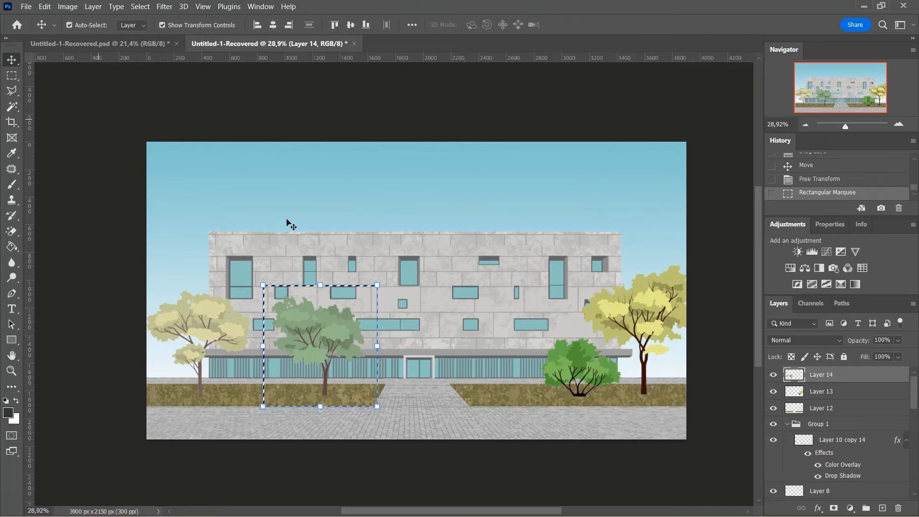
pyautogui.moveTo(376, 286); pyautogui.dragTo(362, 302)
pyautogui.click(592, 25)
pyautogui.hotkey('ctrl', 'd')
# Apply Levels to the two trees on Layer 14 with input black point 91 and white point 219.
pyautogui.click(67, 7)
pyautogui.moveTo(76, 36)
pyautogui.click(196, 46)
pyautogui.moveTo(793, 242); pyautogui.dragTo(779, 241)
pyautogui.moveTo(644, 242); pyautogui.dragTo(698, 241)
pyautogui.moveTo(778, 241); pyautogui.dragTo(772, 241)
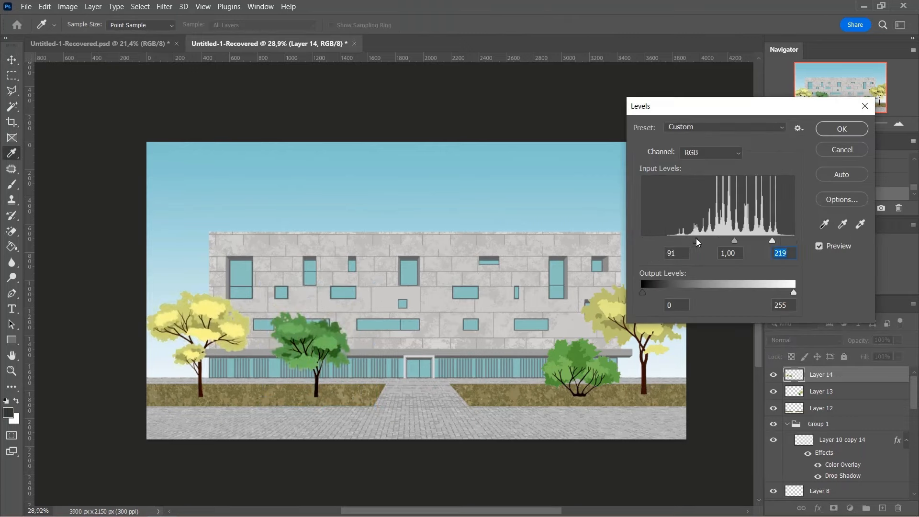
pyautogui.click(841, 128)
# Nudge the Layer 14 trees slightly left and open image 09 from the Tree folder.
pyautogui.moveTo(309, 337); pyautogui.dragTo(307, 337)
pyautogui.click(350, 215)
pyautogui.hotkey('ctrl', 'o')
pyautogui.moveTo(708, 98); pyautogui.dragTo(719, 198)
pyautogui.doubleClick(613, 141)
# Place the tree and bush from 09.png on the left lawn and stack their layer behind the other trees.
pyautogui.moveTo(492, 273); pyautogui.dragTo(199, 249)
pyautogui.moveTo(821, 492); pyautogui.dragTo(825, 368)
pyautogui.moveTo(205, 268); pyautogui.dragTo(252, 356)
pyautogui.moveTo(821, 374); pyautogui.dragTo(821, 416)
# Enlarge the newly placed dark green tree and bush, shift them left, and flip them horizontally.
pyautogui.moveTo(238, 324); pyautogui.dragTo(234, 263)
pyautogui.moveTo(245, 295); pyautogui.dragTo(214, 295)
pyautogui.press('Return')
pyautogui.click(44, 7)
pyautogui.moveTo(126, 265)
pyautogui.click(218, 472)
pyautogui.scroll(4, 226, 336)
# Apply Levels to the tree and bush on Layer 15, raising the input black point and lowering the white point.
pyautogui.click(67, 7)
pyautogui.moveTo(88, 35)
pyautogui.click(206, 45)
pyautogui.moveTo(795, 240); pyautogui.dragTo(780, 240)
pyautogui.moveTo(642, 240); pyautogui.dragTo(742, 240)
pyautogui.click(841, 129)
# Reposition the overlapping yellow and green trees on the façade's left lawn.
pyautogui.moveTo(225, 325); pyautogui.dragTo(251, 330)
pyautogui.moveTo(182, 243); pyautogui.dragTo(148, 245)
pyautogui.moveTo(223, 311); pyautogui.dragTo(256, 317)
pyautogui.click(302, 156)
# Duplicate the Layer 15 tree and bush onto the right lawn and resize the overlapping vegetation there.
pyautogui.scroll(-6, 301, 156)
pyautogui.scroll(1, 357, 282)
pyautogui.scroll(-2, 431, 297)
pyautogui.moveTo(456, 251); pyautogui.dragTo(529, 257)
pyautogui.moveTo(529, 222); pyautogui.dragTo(529, 247)
pyautogui.moveTo(510, 275); pyautogui.dragTo(474, 272)
pyautogui.press('Return')
# Reposition and enlarge the bush and yellow tree on Layer 13 at the right end of the lawn.
pyautogui.scroll(5, 530, 313)
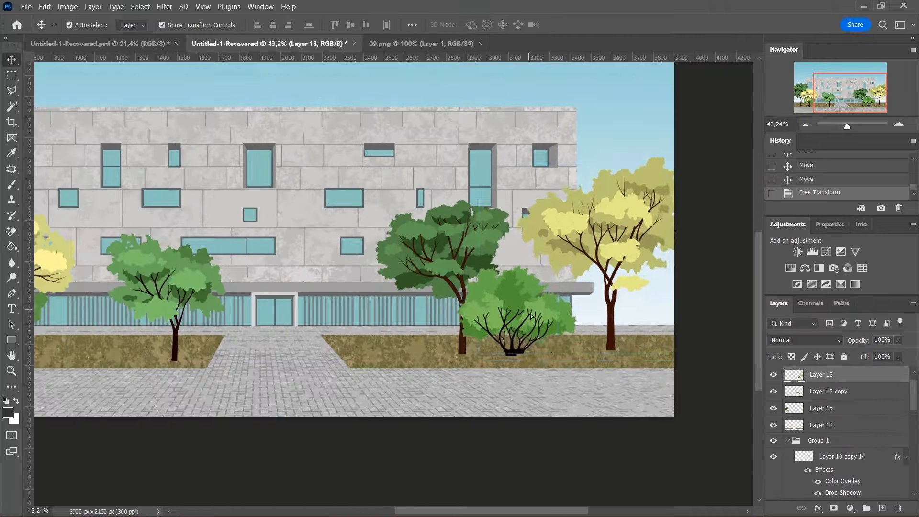
pyautogui.moveTo(531, 314); pyautogui.dragTo(526, 320)
pyautogui.moveTo(684, 164); pyautogui.dragTo(731, 126)
pyautogui.press('Return')
# Shift the copied dark green tree and bush on the right lawn and flip them horizontally.
pyautogui.scroll(-3, 309, 286)
pyautogui.moveTo(407, 249); pyautogui.dragTo(463, 248)
pyautogui.click(44, 7)
pyautogui.moveTo(68, 265)
pyautogui.click(212, 472)
pyautogui.scroll(3, 474, 292)
pyautogui.scroll(-8, 418, 248)
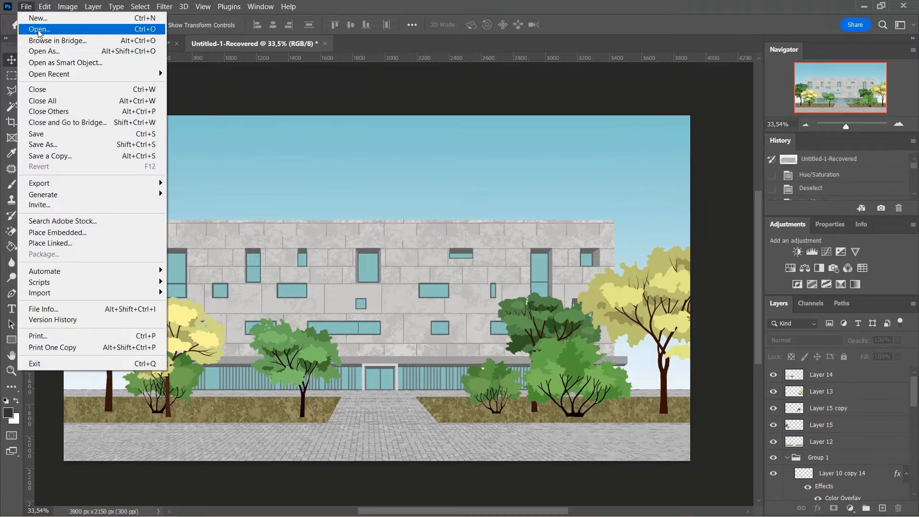
# Open image 06 from the Tree folder and lasso its green spruce.
pyautogui.click(28, 22)
pyautogui.scroll(-4, 725, 200)
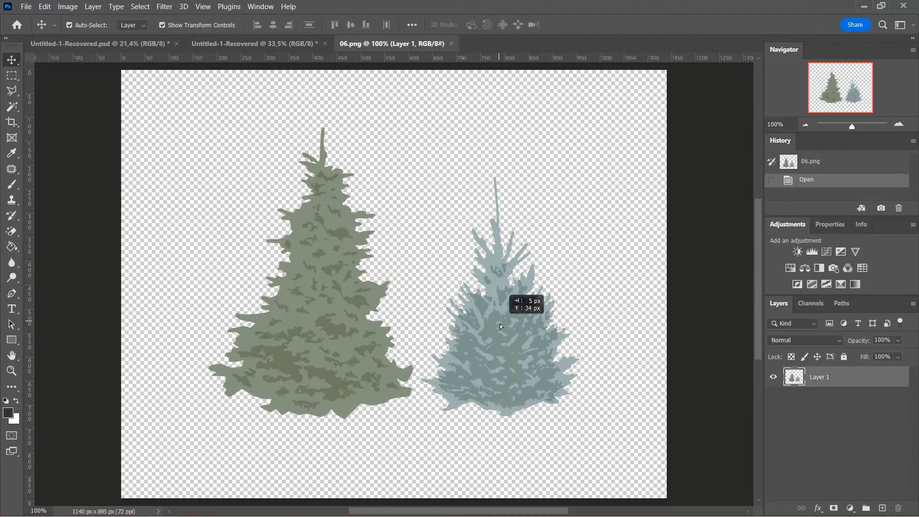
pyautogui.press('l')
pyautogui.click(258, 123)
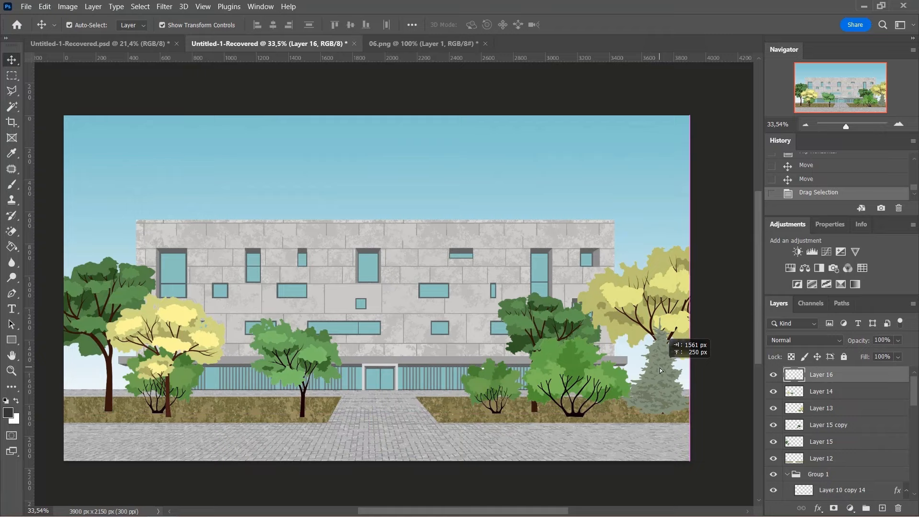
# Place the green spruce at the lawn's right end, behind the trees, and adjust its size and position.
pyautogui.moveTo(660, 368)
pyautogui.mouseDown()
pyautogui.moveTo(670, 379)
pyautogui.moveTo(656, 378)
pyautogui.mouseUp()
pyautogui.press('Return')
pyautogui.moveTo(676, 383); pyautogui.dragTo(666, 383)
# Apply Levels to the spruce on Layer 16, raising the input black point.
pyautogui.click(66, 7)
pyautogui.moveTo(84, 33)
pyautogui.click(201, 46)
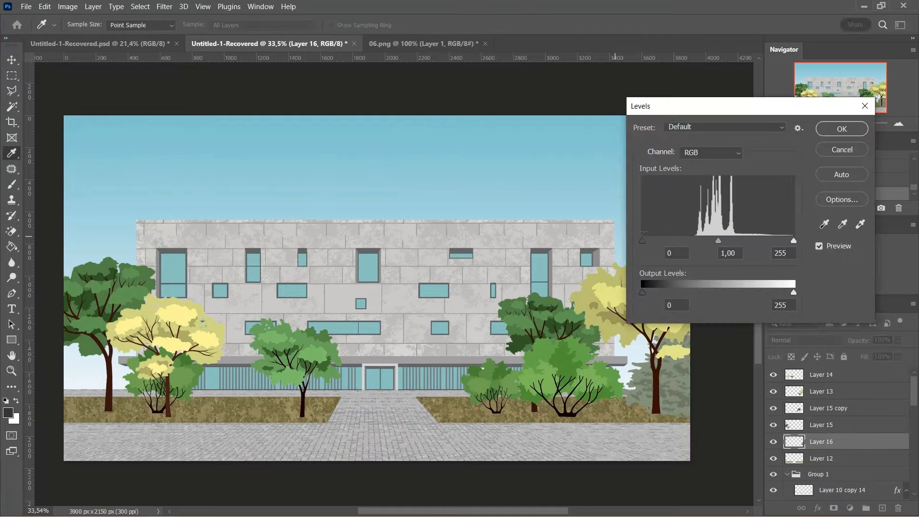
pyautogui.moveTo(642, 241); pyautogui.dragTo(671, 240)
pyautogui.click(842, 129)
# Duplicate the spruce to the lawn's left end and adjust the positions of the trees beside it.
pyautogui.scroll(1, 683, 395)
pyautogui.moveTo(674, 384); pyautogui.dragTo(191, 390)
pyautogui.scroll(-2, 699, 388)
pyautogui.scroll(3, 270, 382)
pyautogui.moveTo(311, 330); pyautogui.dragTo(321, 330)
pyautogui.moveTo(196, 259); pyautogui.dragTo(210, 258)
pyautogui.click(314, 332)
# Select the yellow tree on Layer 14 with the Polygonal Lasso, move it slightly right, and deselect it.
pyautogui.click(11, 91)
pyautogui.click(213, 274)
pyautogui.click(184, 333)
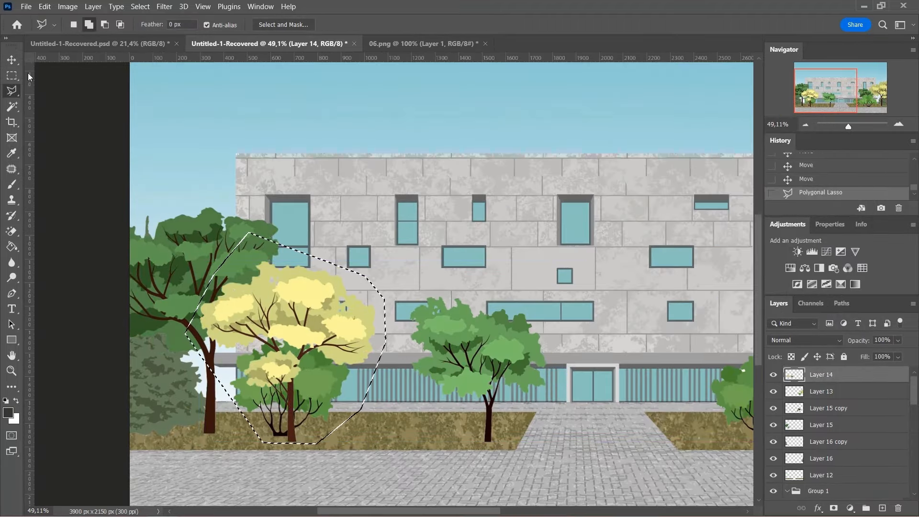
pyautogui.click(11, 59)
pyautogui.moveTo(289, 301); pyautogui.dragTo(323, 299)
pyautogui.click(11, 76)
pyautogui.click(307, 354)
pyautogui.scroll(-8, 306, 355)
pyautogui.click(12, 59)
pyautogui.scroll(3, 458, 244)
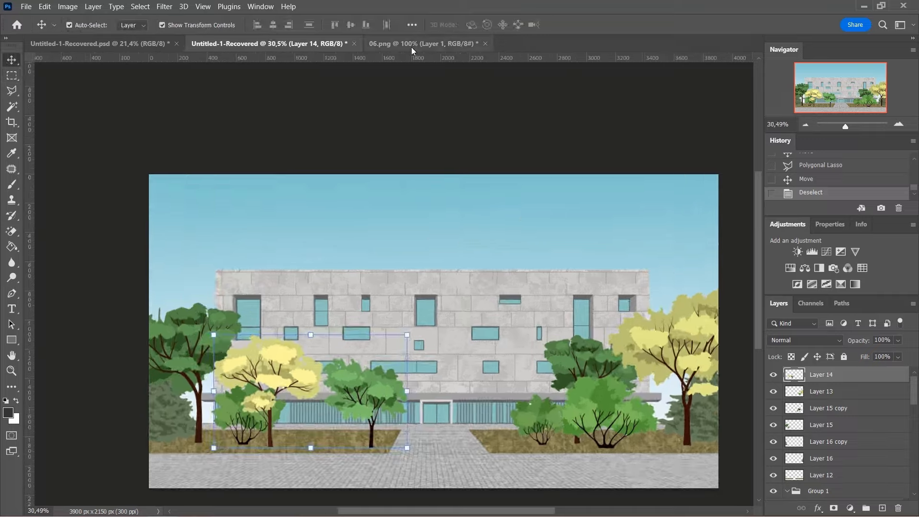
# Close 06.png and open image 01 from the Tree folder.
pyautogui.click(412, 46)
pyautogui.click(486, 43)
pyautogui.click(442, 188)
pyautogui.click(26, 7)
pyautogui.click(34, 27)
pyautogui.moveTo(709, 138)
pyautogui.mouseDown()
pyautogui.moveTo(710, 225)
pyautogui.moveTo(710, 138)
pyautogui.mouseUp()
pyautogui.click(278, 149)
pyautogui.click(617, 378)
# Select the leafy plant above its pot in 01.png and copy it onto the façade's left lawn.
pyautogui.click(11, 76)
pyautogui.moveTo(236, 95)
pyautogui.mouseDown()
pyautogui.moveTo(538, 411)
pyautogui.moveTo(550, 413)
pyautogui.mouseUp()
pyautogui.click(12, 60)
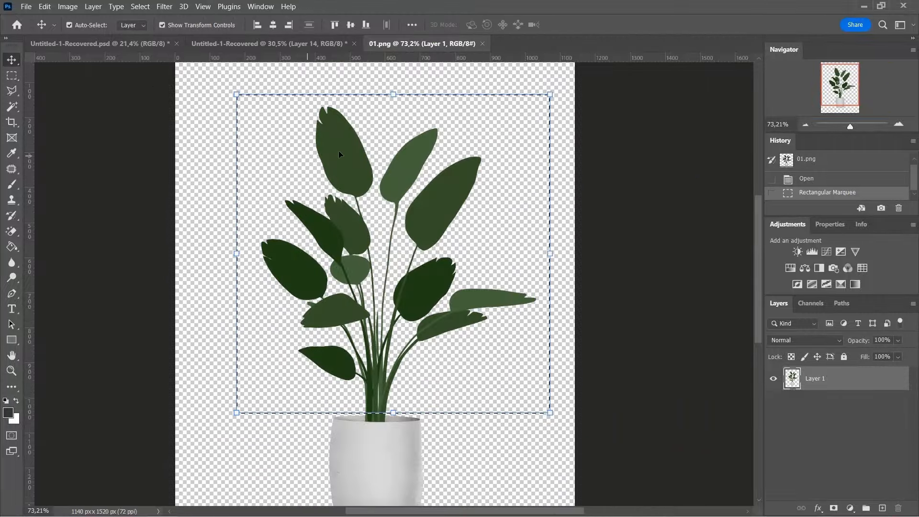
pyautogui.scroll(4, 364, 340)
pyautogui.moveTo(338, 154)
pyautogui.mouseDown()
pyautogui.moveTo(327, 369)
pyautogui.moveTo(323, 239)
pyautogui.mouseUp()
# Erase white gaps between the plant's upper stems on Layer 17 with the Magic Eraser at tolerance 2.
pyautogui.scroll(9, 325, 402)
pyautogui.rightClick(11, 231)
pyautogui.click(72, 255)
pyautogui.scroll(5, 368, 237)
pyautogui.click(378, 195)
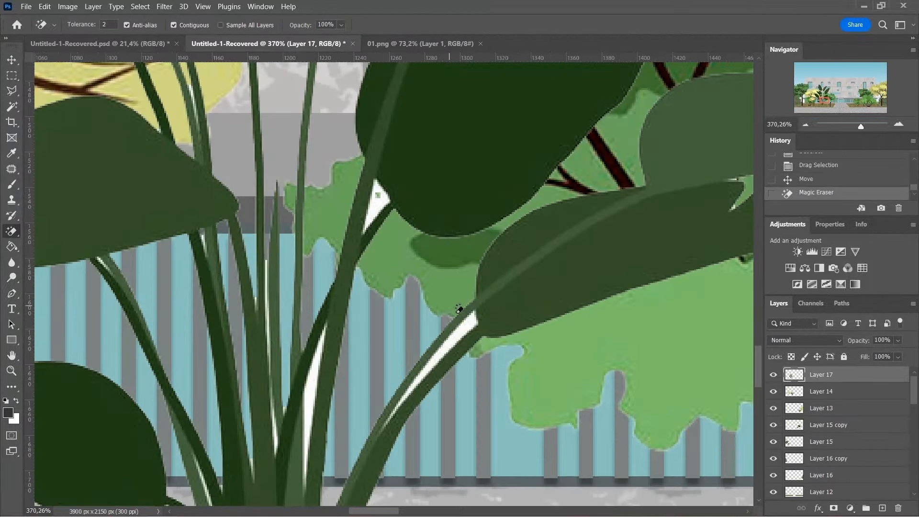
pyautogui.click(461, 338)
pyautogui.click(312, 402)
# Set the Magic Eraser tolerance to 32 and erase the remaining white gaps between the plant's stems.
pyautogui.scroll(-3, 336, 402)
pyautogui.scroll(6, 291, 412)
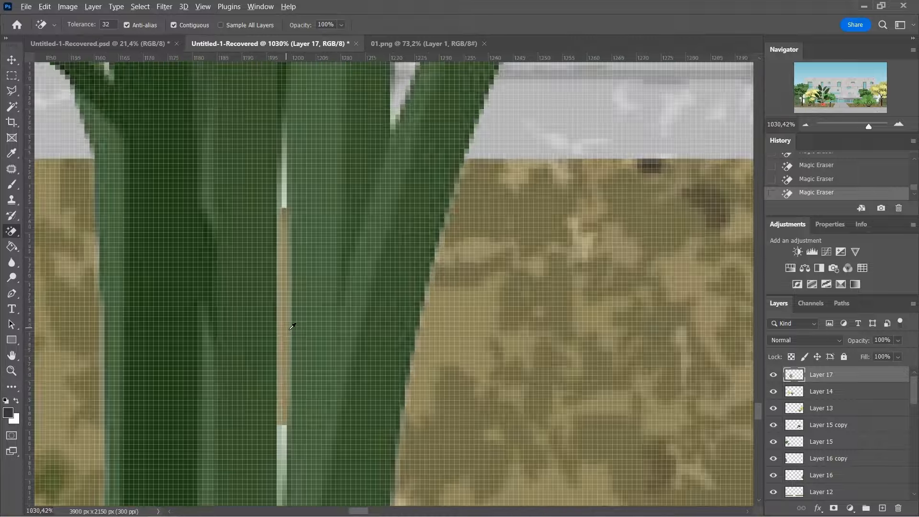
pyautogui.scroll(-5, 282, 287)
pyautogui.click(257, 365)
pyautogui.scroll(-8, 357, 286)
pyautogui.scroll(10, 287, 352)
pyautogui.click(324, 267)
pyautogui.scroll(-12, 367, 336)
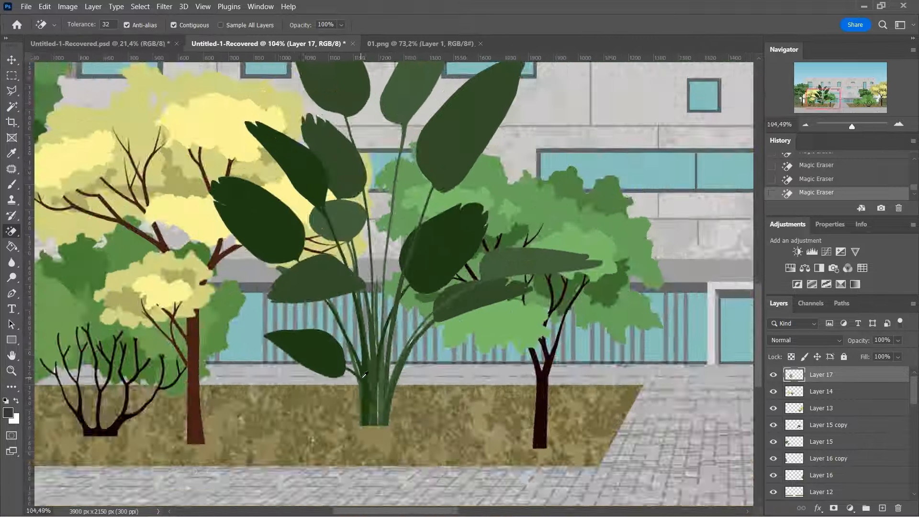
# Scale the plant on Layer 17 down to shrub height and place it on the left lawn.
pyautogui.click(11, 60)
pyautogui.moveTo(380, 92); pyautogui.dragTo(380, 249)
pyautogui.scroll(2, 378, 287)
pyautogui.moveTo(401, 278)
pyautogui.mouseDown()
pyautogui.moveTo(319, 297)
pyautogui.moveTo(365, 300)
pyautogui.mouseUp()
pyautogui.press('Return')
pyautogui.moveTo(354, 257); pyautogui.dragTo(354, 283)
pyautogui.press('Return')
# Duplicate the plant along the left lawn into a group of three with a smaller copy in the middle.
pyautogui.scroll(5, 335, 338)
pyautogui.keyDown('alt'); pyautogui.moveTo(256, 241); pyautogui.dragTo(415, 240); pyautogui.keyUp('alt')
pyautogui.scroll(3, 384, 382)
pyautogui.click(367, 302)
pyautogui.click(383, 285)
# Brighten the smaller middle plant on Layer 17 copy with Levels by lowering the input white point.
pyautogui.click(67, 7)
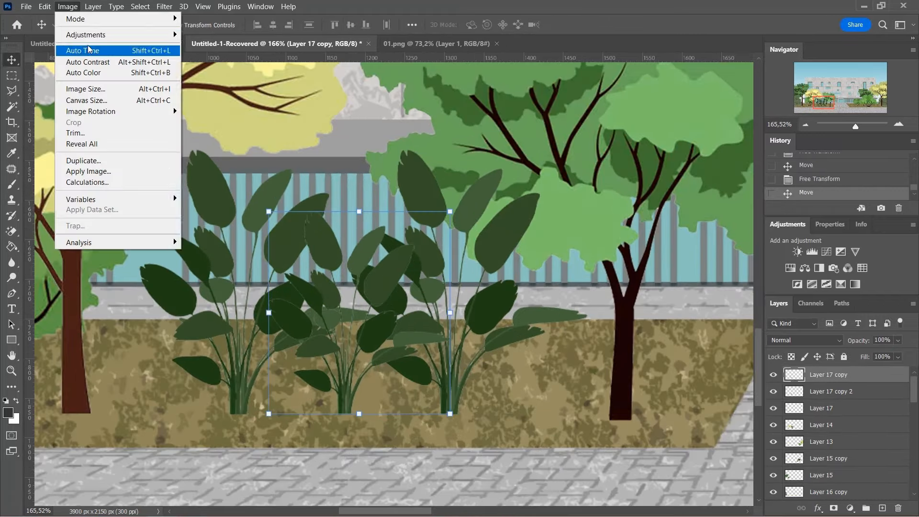
pyautogui.moveTo(88, 35)
pyautogui.click(197, 46)
pyautogui.moveTo(794, 242); pyautogui.dragTo(730, 241)
pyautogui.click(842, 129)
# Duplicate the two dark plants and the light green plant further left on the lawn and adjust their placement.
pyautogui.scroll(-7, 573, 278)
pyautogui.keyDown('shift'); pyautogui.click(397, 271); pyautogui.keyUp('shift')
pyautogui.keyDown('shift'); pyautogui.click(532, 290); pyautogui.keyUp('shift')
pyautogui.keyDown('shift'); pyautogui.click(478, 305); pyautogui.keyUp('shift')
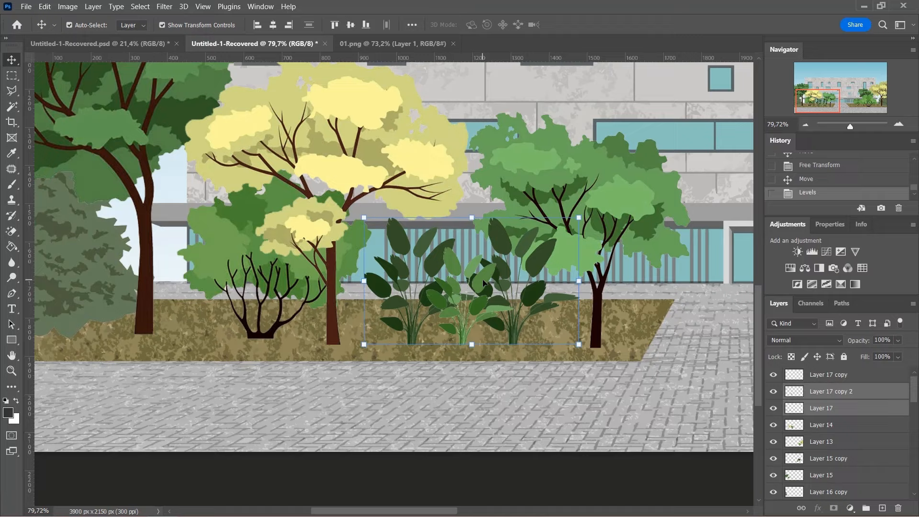
pyautogui.keyDown('alt'); pyautogui.moveTo(478, 305); pyautogui.dragTo(196, 313); pyautogui.keyUp('alt')
pyautogui.keyDown('alt'); pyautogui.moveTo(434, 288); pyautogui.dragTo(157, 287); pyautogui.keyUp('alt')
pyautogui.scroll(4, 201, 322)
pyautogui.moveTo(196, 310); pyautogui.dragTo(207, 308)
# Scale down a copied plant and duplicate the light green plant to the lawn's left end.
pyautogui.keyDown('alt'); pyautogui.moveTo(652, 210); pyautogui.dragTo(241, 211); pyautogui.keyUp('alt')
pyautogui.moveTo(342, 167); pyautogui.dragTo(321, 192)
pyautogui.press('Return')
pyautogui.scroll(-2, 335, 251)
pyautogui.keyDown('alt'); pyautogui.moveTo(357, 268); pyautogui.dragTo(202, 262); pyautogui.keyUp('alt')
# Adjust the leftmost plant on Layer 17 copy 6 with Hue/Saturation: hue -16, saturation +32, lightness +9.
pyautogui.click(68, 7)
pyautogui.moveTo(88, 34)
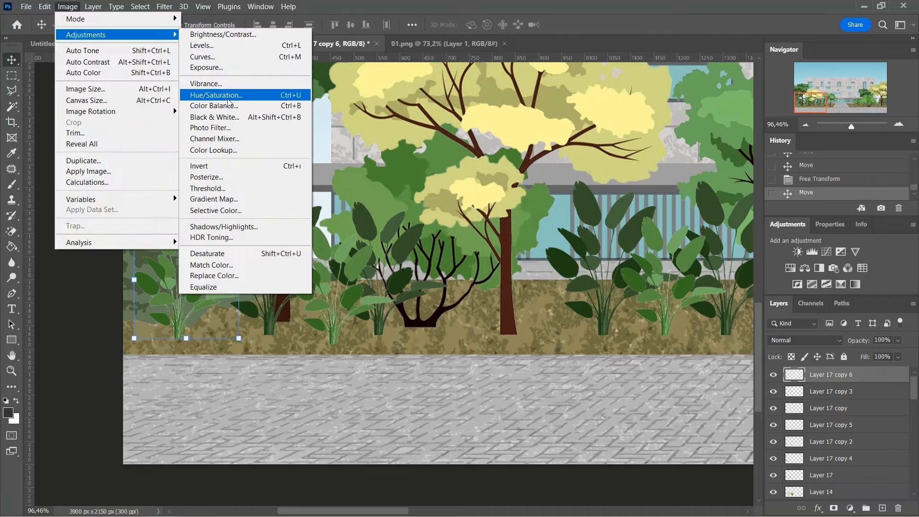
pyautogui.click(298, 99)
pyautogui.moveTo(690, 167); pyautogui.dragTo(708, 167)
pyautogui.moveTo(689, 140); pyautogui.dragTo(680, 139)
pyautogui.moveTo(689, 200); pyautogui.dragTo(694, 200)
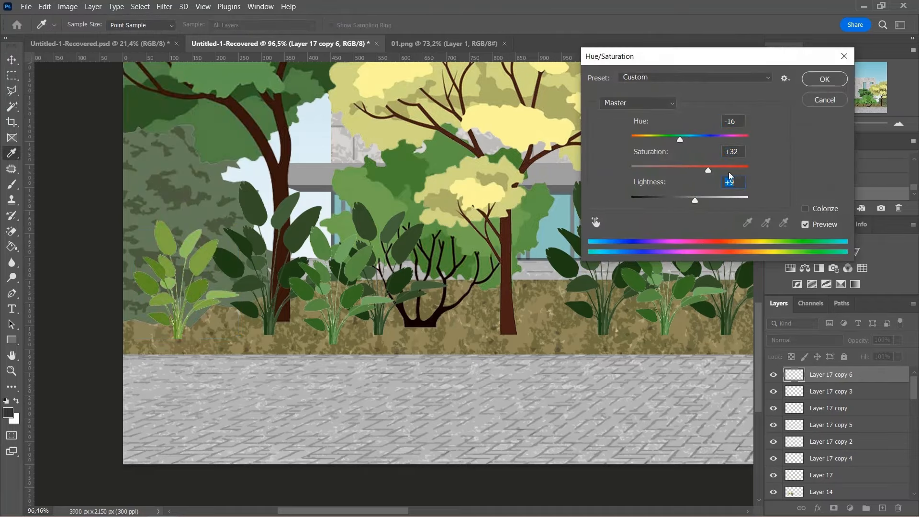
pyautogui.click(823, 79)
# Shift the leafy plants at the left lawn's outer end slightly further left to even out their spacing.
pyautogui.scroll(3, 299, 285)
pyautogui.moveTo(273, 191); pyautogui.dragTo(245, 191)
pyautogui.moveTo(173, 242); pyautogui.dragTo(160, 243)
pyautogui.moveTo(335, 274); pyautogui.dragTo(302, 274)
pyautogui.click(359, 271)
pyautogui.click(201, 335)
pyautogui.scroll(-2, 135, 250)
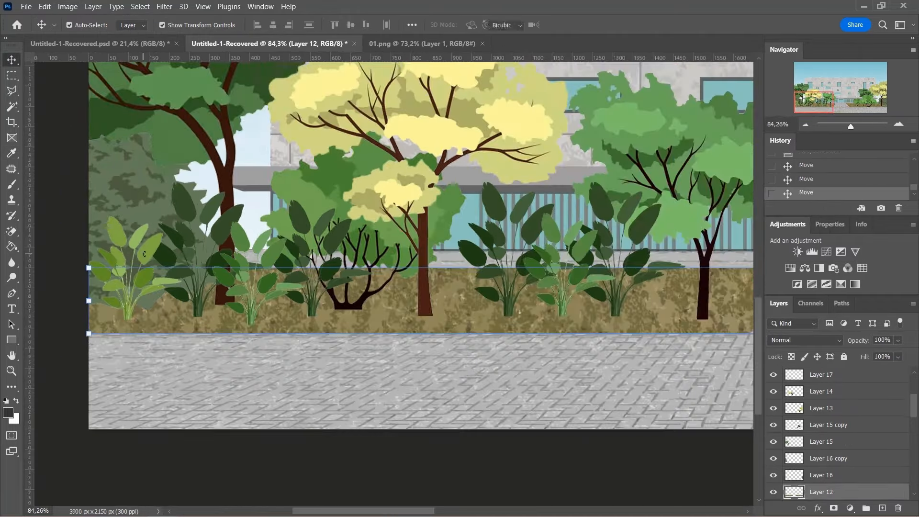
# Duplicate the yellow-green plant beneath the yellow tree and again beside the right-hand green tree of the left lawn, scaling the second copy down.
pyautogui.keyDown('alt'); pyautogui.moveTo(149, 248); pyautogui.dragTo(458, 251); pyautogui.keyUp('alt')
pyautogui.scroll(2, 458, 288)
pyautogui.keyDown('alt'); pyautogui.moveTo(328, 243); pyautogui.dragTo(619, 244); pyautogui.keyUp('alt')
pyautogui.moveTo(604, 199); pyautogui.dragTo(604, 222)
pyautogui.press('Return')
pyautogui.click(486, 235)
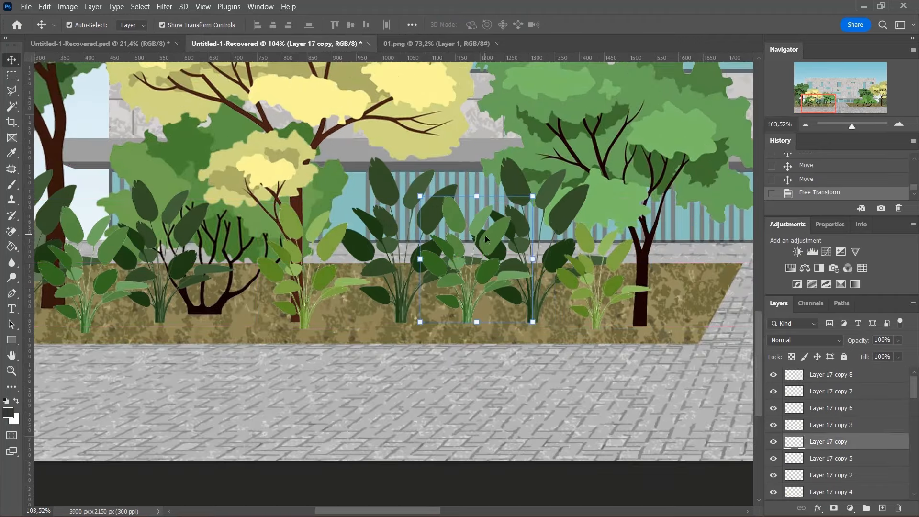
# Duplicate the five leafy plants nearest the path onto the right lawn and mirror the copied group horizontally.
pyautogui.scroll(-3, 496, 232)
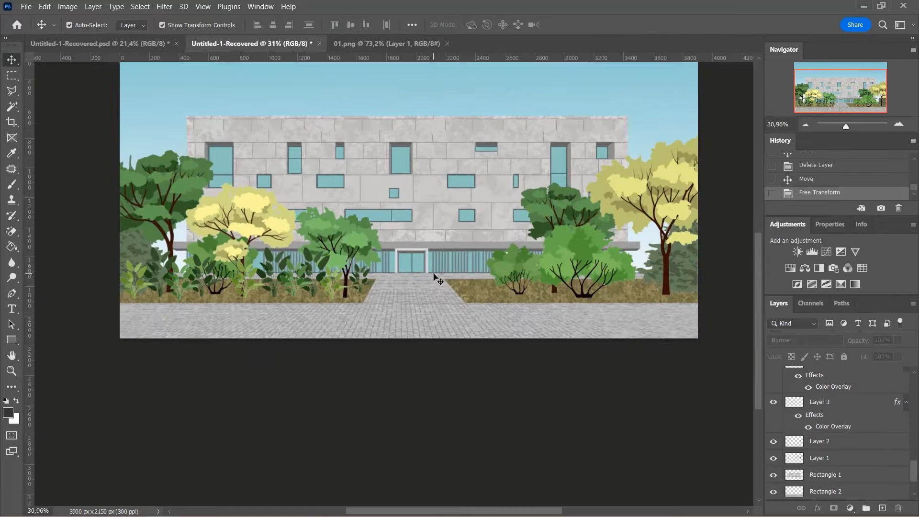
pyautogui.scroll(4, 340, 282)
pyautogui.click(390, 270)
pyautogui.keyDown('shift'); pyautogui.click(320, 282); pyautogui.keyUp('shift')
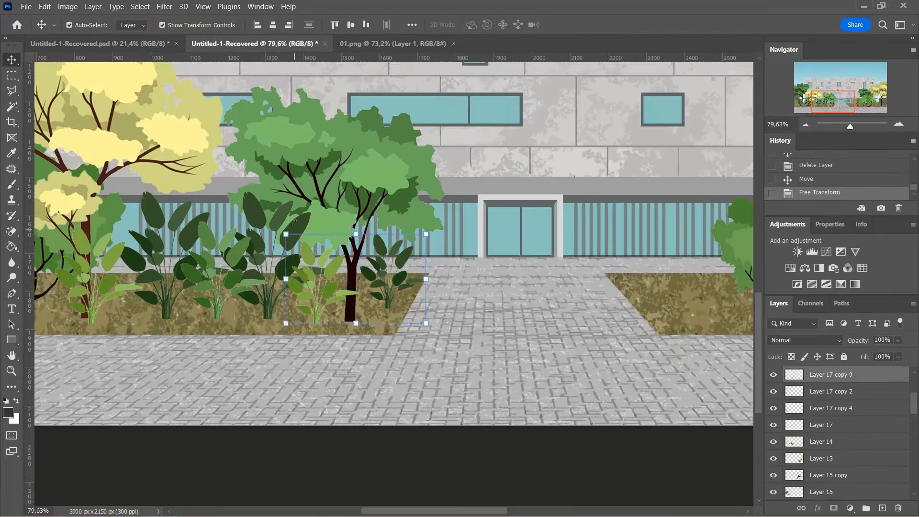
pyautogui.keyDown('shift'); pyautogui.click(268, 245); pyautogui.keyUp('shift')
pyautogui.keyDown('shift'); pyautogui.click(213, 244); pyautogui.keyUp('shift')
pyautogui.keyDown('shift'); pyautogui.click(138, 237); pyautogui.keyUp('shift')
pyautogui.scroll(-3, 129, 236)
pyautogui.keyDown('alt'); pyautogui.moveTo(221, 229); pyautogui.dragTo(466, 235); pyautogui.keyUp('alt')
pyautogui.moveTo(367, 219); pyautogui.dragTo(712, 221)
pyautogui.press('Return')
pyautogui.click(634, 297)
# Reposition a plant on the right lawn, add two more plant copies along it and slightly enlarge the last one.
pyautogui.scroll(5, 634, 292)
pyautogui.moveTo(406, 247); pyautogui.dragTo(537, 247)
pyautogui.keyDown('alt'); pyautogui.moveTo(537, 247); pyautogui.dragTo(638, 243); pyautogui.keyUp('alt')
pyautogui.keyDown('alt'); pyautogui.moveTo(254, 259); pyautogui.dragTo(577, 262); pyautogui.keyUp('alt')
pyautogui.moveTo(536, 219); pyautogui.dragTo(521, 203)
pyautogui.press('Return')
pyautogui.moveTo(540, 245); pyautogui.dragTo(534, 245)
pyautogui.click(655, 318)
pyautogui.scroll(-8, 527, 326)
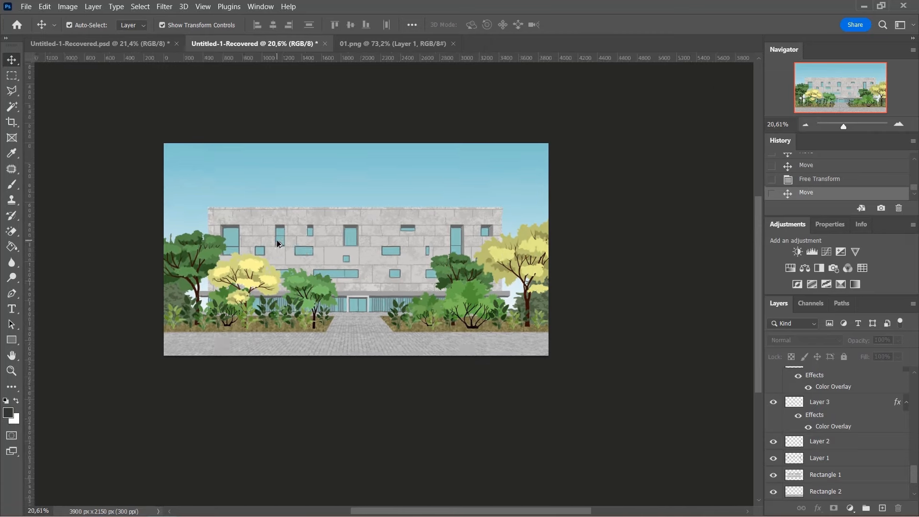
# Move the yellow tree on the left lawn slightly and scale it down a little.
pyautogui.scroll(3, 271, 260)
pyautogui.click(268, 268)
pyautogui.moveTo(277, 240); pyautogui.dragTo(273, 249)
pyautogui.moveTo(275, 280); pyautogui.dragTo(264, 277)
pyautogui.press('Return')
pyautogui.click(498, 144)
pyautogui.moveTo(443, 236); pyautogui.dragTo(482, 256)
pyautogui.scroll(-1, 377, 210)
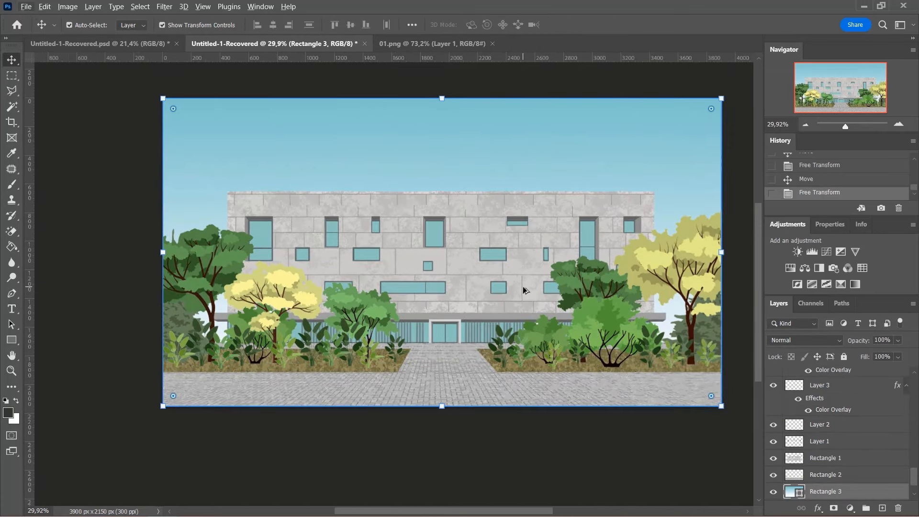
pyautogui.scroll(2, 523, 290)
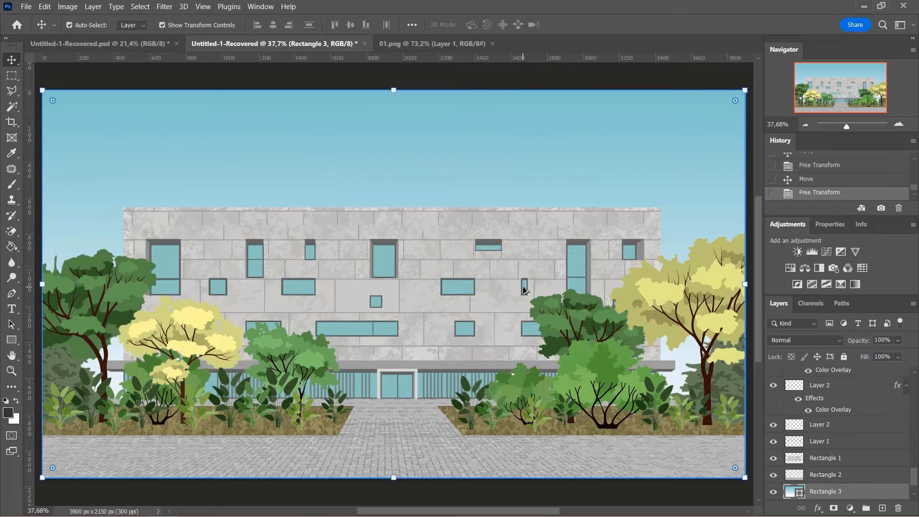
pyautogui.click(569, 76)
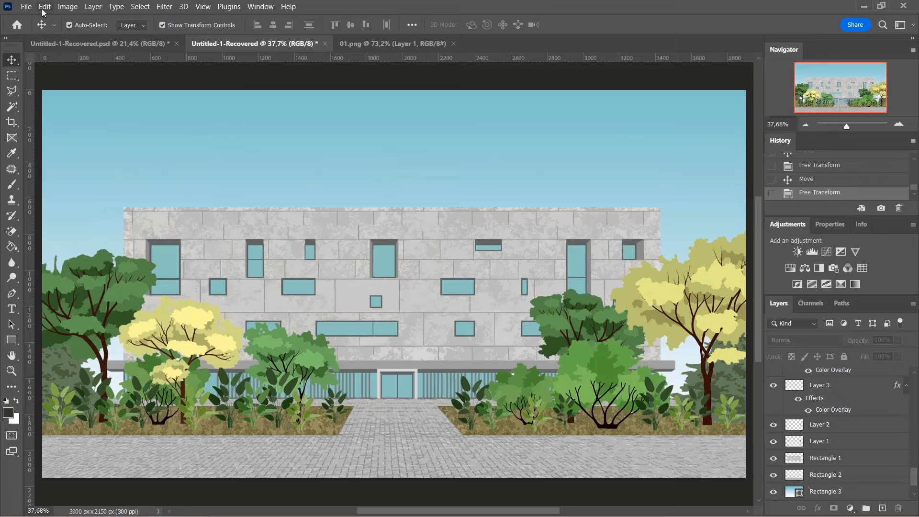
# Open the 35105 image of illustrated people from the People folder.
pyautogui.click(25, 7)
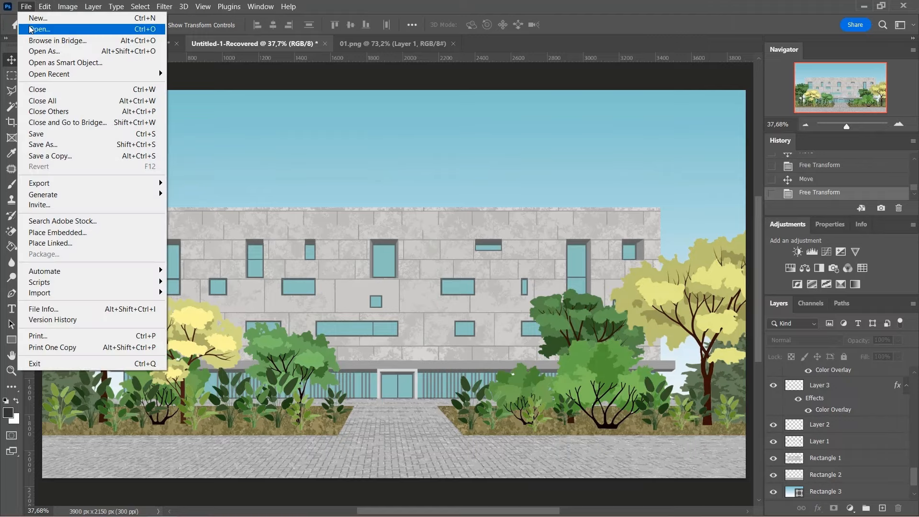
pyautogui.click(32, 30)
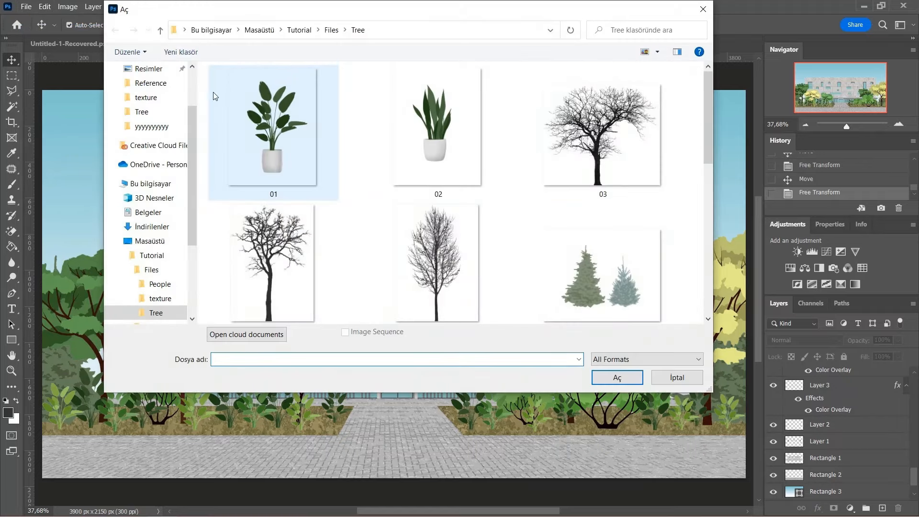
pyautogui.click(160, 29)
pyautogui.doubleClick(258, 87)
pyautogui.click(257, 88)
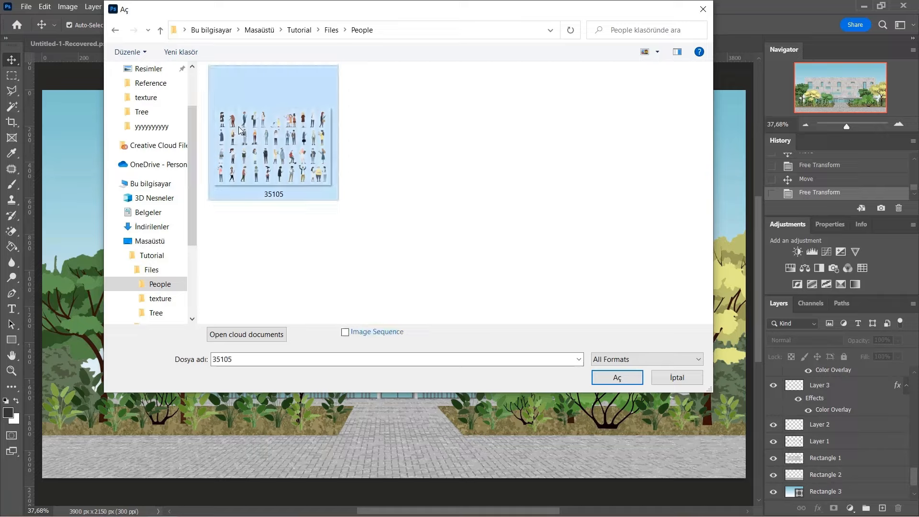
pyautogui.click(613, 377)
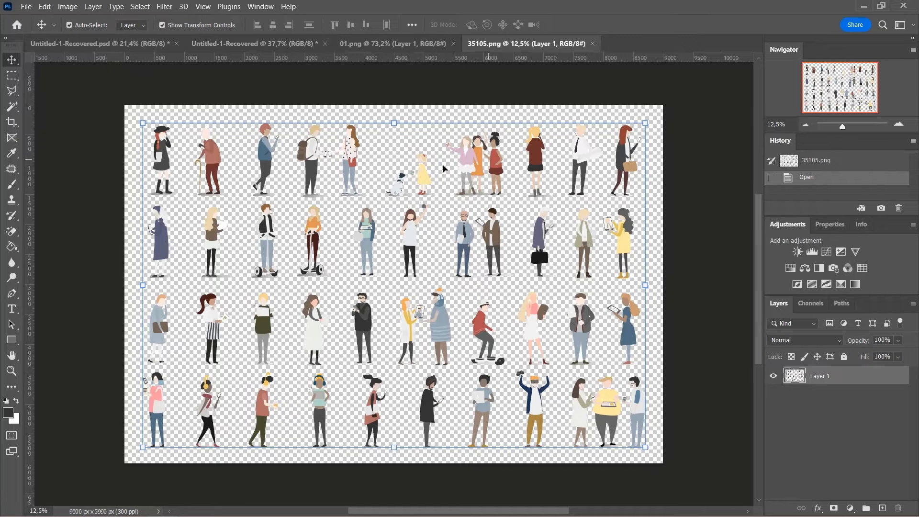
# Cut out the two men in the second row with the Polygonal Lasso and bring them into the façade document.
pyautogui.scroll(7, 509, 266)
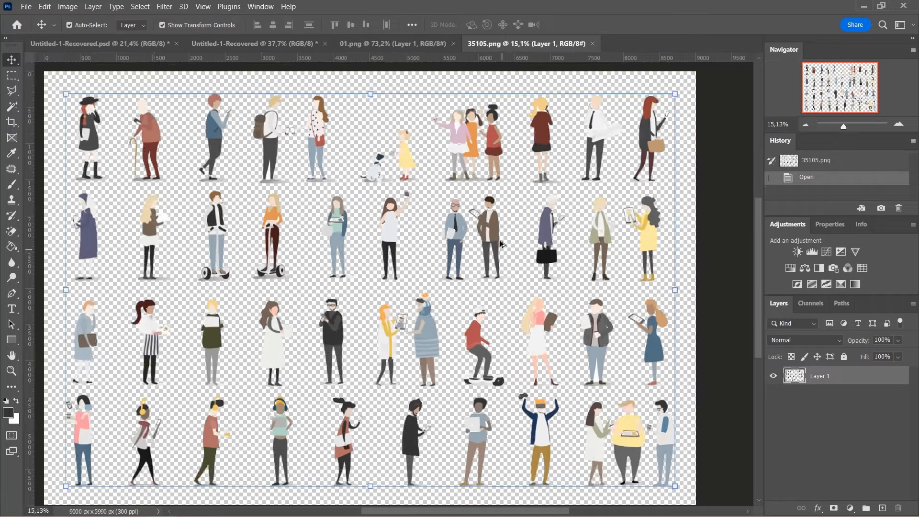
pyautogui.scroll(2, 526, 200)
pyautogui.scroll(4, 519, 222)
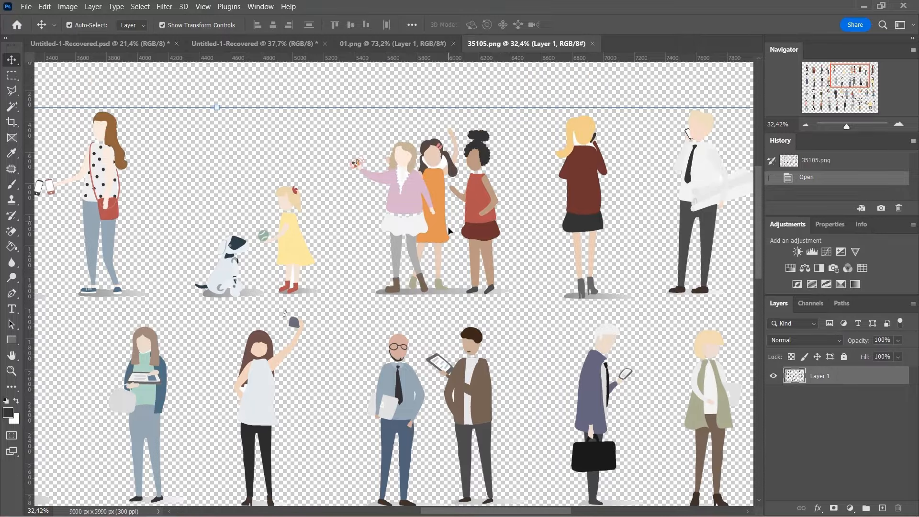
pyautogui.scroll(-2, 449, 232)
pyautogui.click(11, 91)
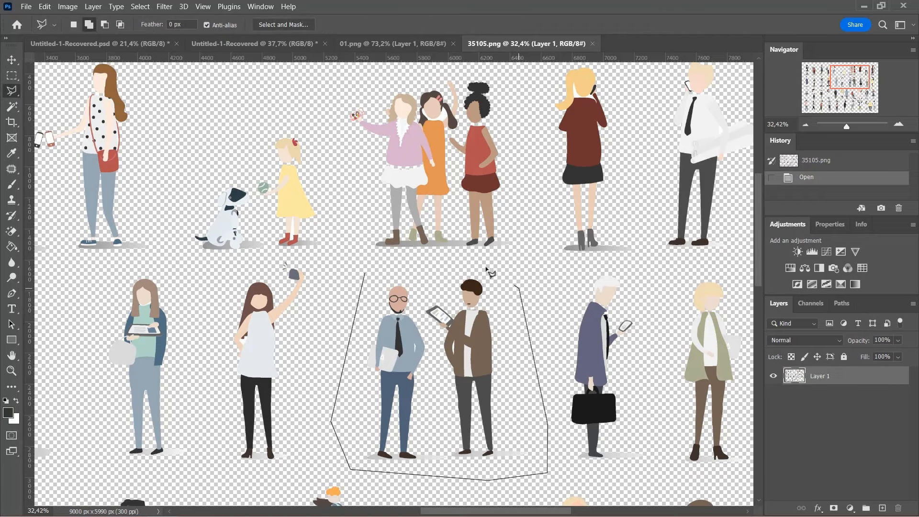
pyautogui.click(386, 267)
pyautogui.click(12, 60)
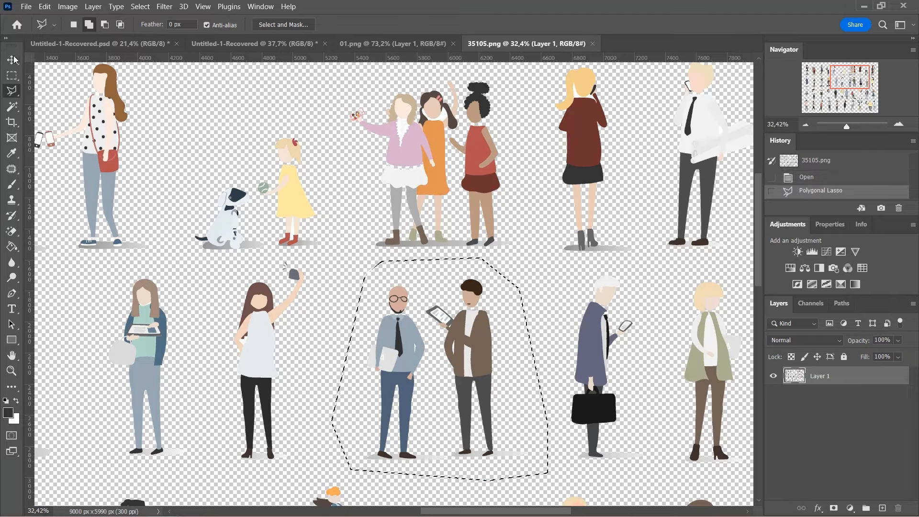
pyautogui.moveTo(378, 300); pyautogui.dragTo(226, 44)
# Scale the two men down to human size and stand them on the paved path beside the entrance door.
pyautogui.moveTo(360, 364); pyautogui.dragTo(365, 207)
pyautogui.scroll(2, 374, 379)
pyautogui.moveTo(430, 162)
pyautogui.mouseDown()
pyautogui.moveTo(427, 375)
pyautogui.moveTo(482, 394)
pyautogui.mouseUp()
pyautogui.scroll(4, 445, 399)
pyautogui.moveTo(449, 458); pyautogui.dragTo(449, 441)
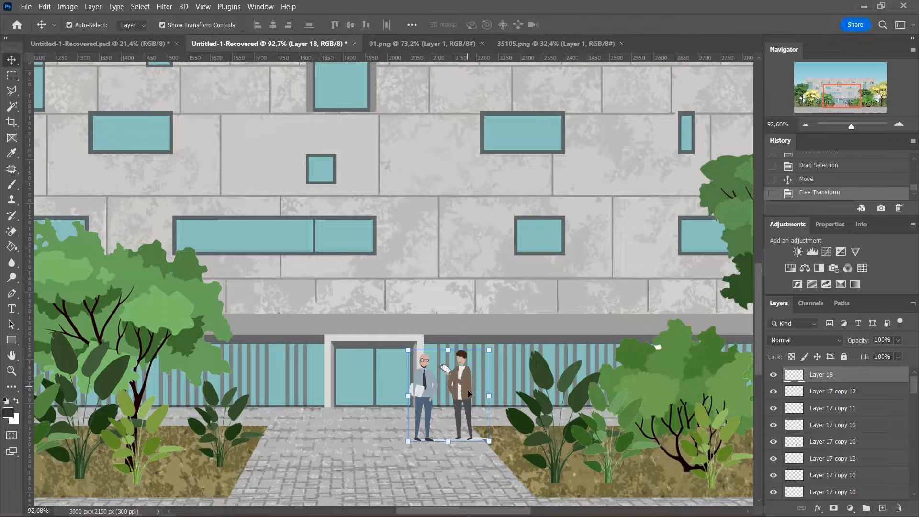
pyautogui.press('Return')
pyautogui.scroll(8, 459, 427)
pyautogui.moveTo(513, 418); pyautogui.dragTo(462, 418)
pyautogui.scroll(5, 360, 447)
pyautogui.press('e')
pyautogui.scroll(-10, 330, 456)
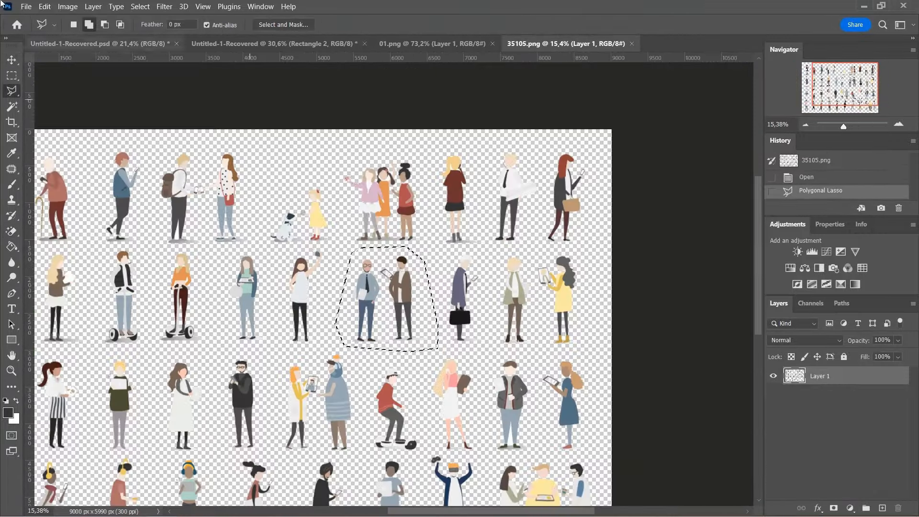
# Select the blonde woman holding a folder in 35105.png with the Polygonal Lasso and bring her into the façade document.
pyautogui.scroll(-6, 617, 170)
pyautogui.scroll(10, 554, 291)
pyautogui.click(544, 202)
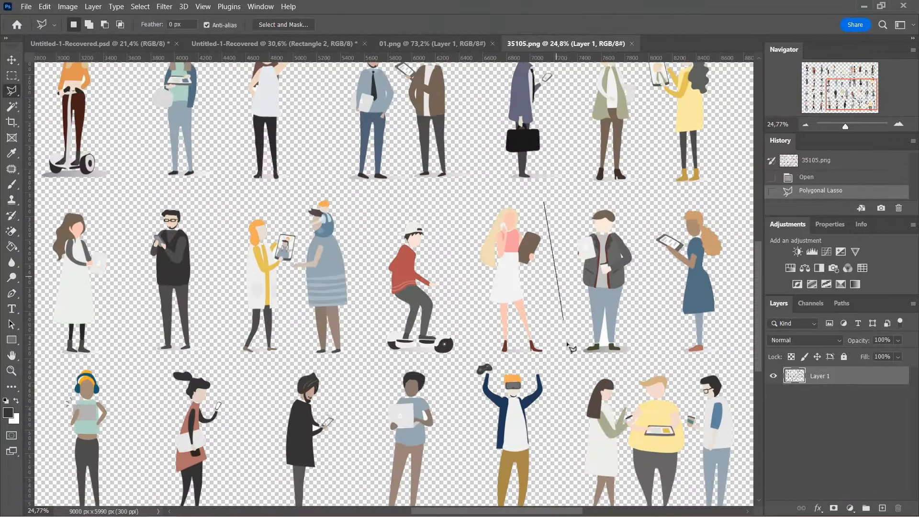
pyautogui.click(544, 203)
pyautogui.press('v')
pyautogui.moveTo(510, 213)
pyautogui.mouseDown()
pyautogui.moveTo(280, 63)
pyautogui.moveTo(421, 330)
pyautogui.mouseUp()
# Move the blonde woman's layer to the top of the stack, scale her down and place her at the path's left edge.
pyautogui.scroll(3, 421, 330)
pyautogui.moveTo(424, 328); pyautogui.dragTo(397, 207)
pyautogui.moveTo(856, 488)
pyautogui.mouseDown()
pyautogui.moveTo(855, 337)
pyautogui.moveTo(853, 367)
pyautogui.mouseUp()
pyautogui.scroll(5, 398, 278)
pyautogui.moveTo(502, 121); pyautogui.dragTo(389, 368)
pyautogui.moveTo(357, 438); pyautogui.dragTo(408, 349)
pyautogui.moveTo(441, 281)
pyautogui.mouseDown()
pyautogui.moveTo(419, 329)
pyautogui.moveTo(381, 339)
pyautogui.mouseUp()
pyautogui.scroll(1, 395, 371)
pyautogui.moveTo(396, 378); pyautogui.dragTo(397, 368)
pyautogui.press('Return')
# Erase the pale ground shadow around the blonde woman's shoes with the Magic Eraser.
pyautogui.scroll(12, 400, 369)
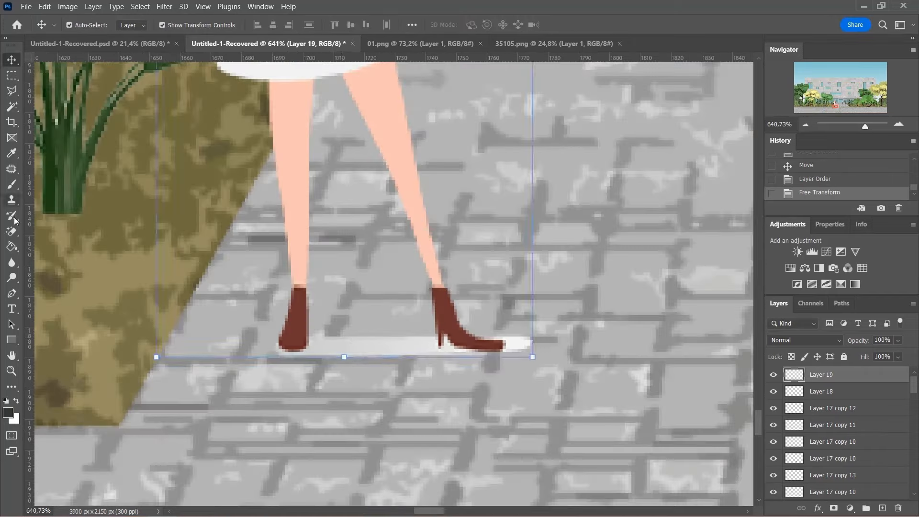
pyautogui.click(12, 231)
pyautogui.click(374, 343)
pyautogui.click(519, 342)
pyautogui.click(11, 60)
pyautogui.scroll(-15, 391, 383)
pyautogui.click(461, 402)
pyautogui.click(471, 445)
# Select the skateboarder in the red sweater in 35105.png with the Polygonal Lasso and bring him into the façade document.
pyautogui.click(521, 44)
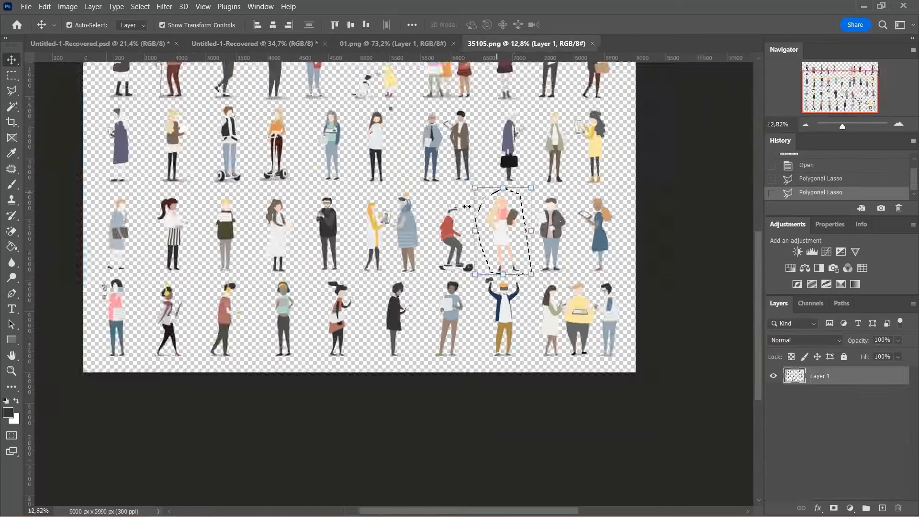
pyautogui.click(12, 91)
pyautogui.scroll(4, 463, 220)
pyautogui.click(461, 171)
pyautogui.click(461, 171)
pyautogui.click(12, 59)
pyautogui.moveTo(424, 242)
pyautogui.mouseDown()
pyautogui.moveTo(407, 163)
pyautogui.moveTo(455, 392)
pyautogui.moveTo(580, 253)
pyautogui.mouseUp()
# Scale the skateboarder down and place him on the pavement in front of the right lawn.
pyautogui.scroll(4, 455, 391)
pyautogui.moveTo(620, 151); pyautogui.dragTo(619, 317)
pyautogui.scroll(3, 621, 375)
pyautogui.moveTo(605, 408); pyautogui.dragTo(604, 399)
pyautogui.moveTo(605, 302); pyautogui.dragTo(604, 307)
pyautogui.press('Return')
pyautogui.moveTo(602, 357); pyautogui.dragTo(551, 355)
pyautogui.scroll(-5, 537, 352)
pyautogui.click(566, 429)
pyautogui.scroll(-3, 557, 378)
# Select the woman in the orange top on the self-balancing scooter in 35105.png and bring her into the façade document.
pyautogui.click(526, 43)
pyautogui.scroll(-3, 520, 170)
pyautogui.click(12, 91)
pyautogui.scroll(3, 326, 197)
pyautogui.scroll(-3, 325, 198)
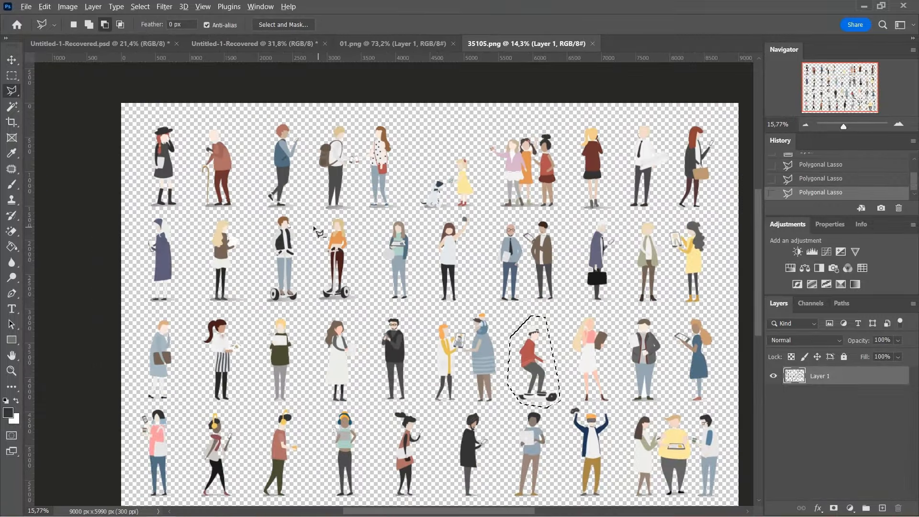
pyautogui.scroll(5, 309, 222)
pyautogui.click(325, 212)
pyautogui.click(334, 339)
pyautogui.click(311, 410)
pyautogui.click(11, 60)
pyautogui.moveTo(376, 269); pyautogui.dragTo(292, 268)
# Scale the scooter woman down to about 290 px tall and place her on the pavement before the left lawn, near the path.
pyautogui.scroll(3, 290, 306)
pyautogui.moveTo(287, 254); pyautogui.dragTo(283, 234)
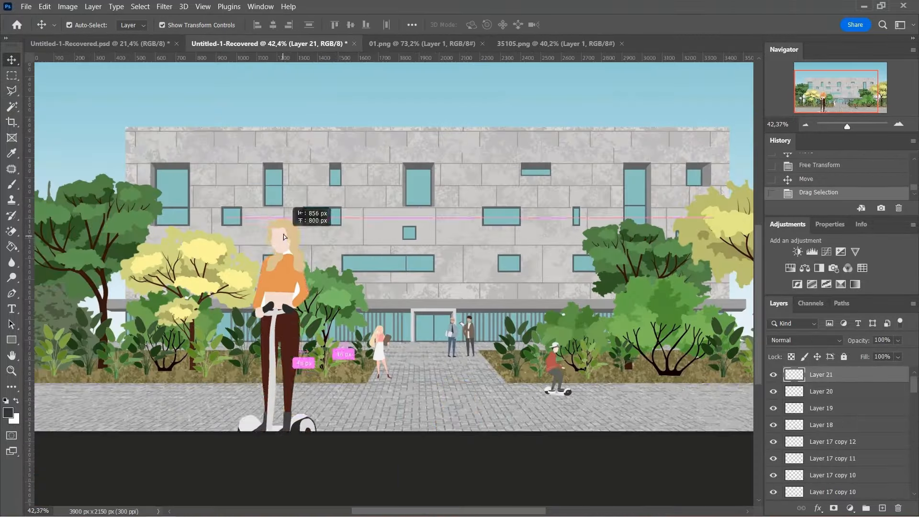
pyautogui.moveTo(288, 189); pyautogui.dragTo(289, 293)
pyautogui.scroll(5, 290, 379)
pyautogui.moveTo(297, 352); pyautogui.dragTo(301, 301)
pyautogui.moveTo(290, 211); pyautogui.dragTo(291, 293)
pyautogui.moveTo(291, 403); pyautogui.dragTo(290, 392)
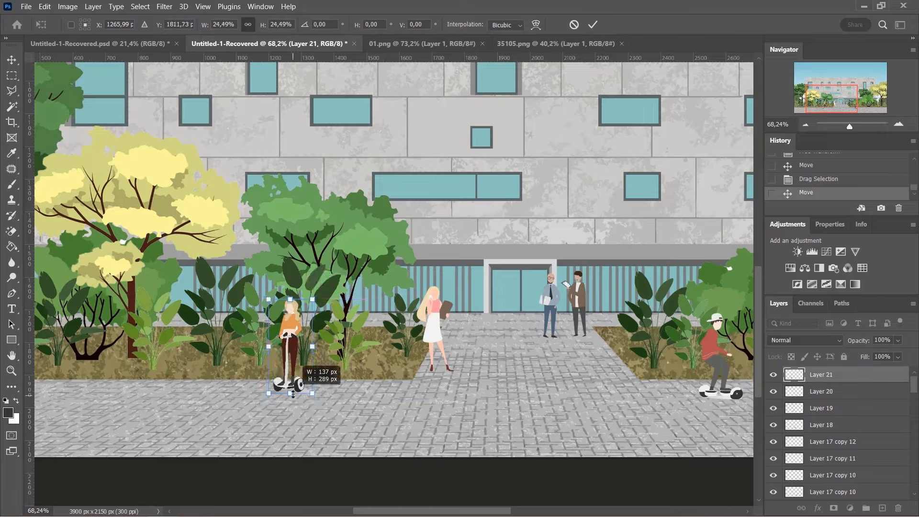
pyautogui.moveTo(289, 293); pyautogui.dragTo(282, 289)
pyautogui.press('Return')
pyautogui.scroll(-2, 346, 411)
pyautogui.moveTo(295, 355); pyautogui.dragTo(378, 377)
pyautogui.click(451, 385)
pyautogui.scroll(-2, 451, 382)
pyautogui.click(407, 429)
# Erase the leftover pale areas of the scooter woman's cutout with the Magic Eraser at tolerance 32.
pyautogui.scroll(4, 407, 429)
pyautogui.scroll(13, 371, 342)
pyautogui.click(16, 236)
pyautogui.click(406, 240)
pyautogui.hotkey('ctrl', 'z')
pyautogui.keyDown('ctrl'); pyautogui.click(441, 231); pyautogui.keyUp('ctrl')
pyautogui.click(406, 239)
pyautogui.click(216, 301)
pyautogui.scroll(-12, 357, 306)
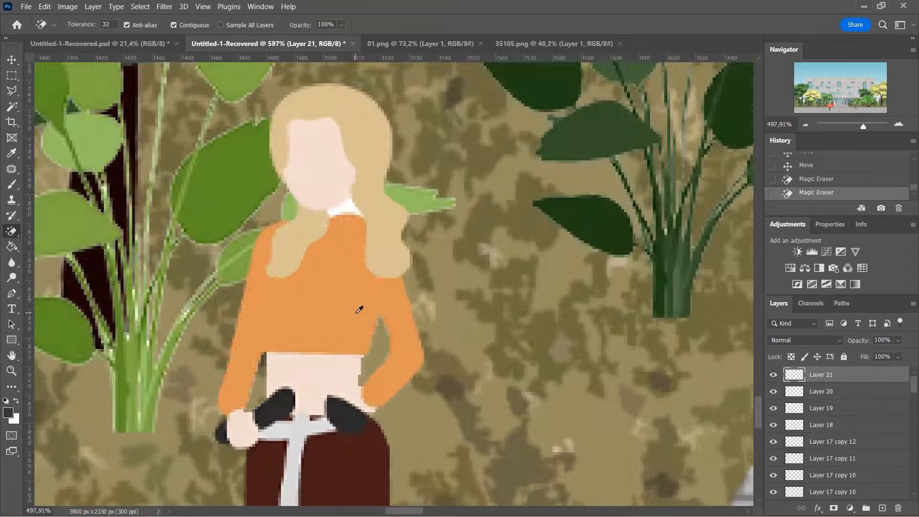
# Add a new layer above the sky rectangle and outline a thin tapering cloud streak about 1,350 px long at the sky's upper left edge.
pyautogui.click(12, 60)
pyautogui.scroll(2, 425, 323)
pyautogui.click(447, 146)
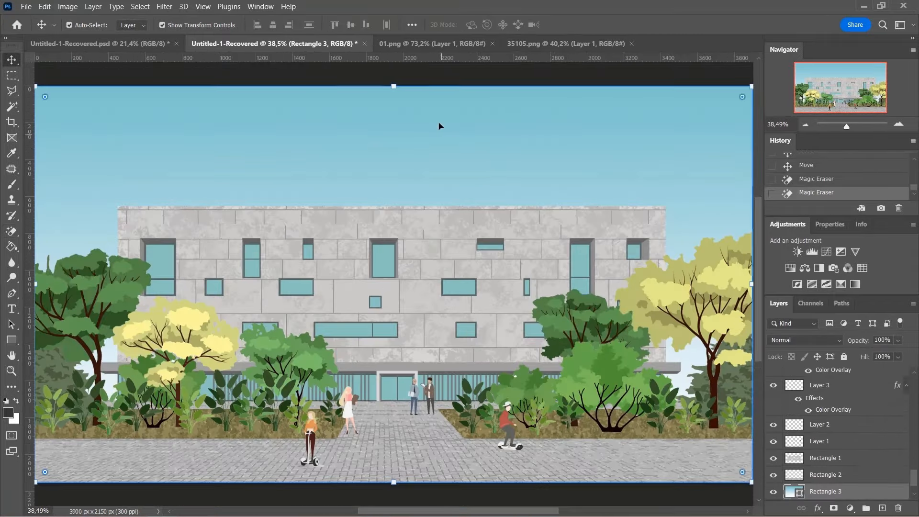
pyautogui.scroll(-2, 391, 216)
pyautogui.scroll(3, 866, 481)
pyautogui.scroll(-3, 866, 482)
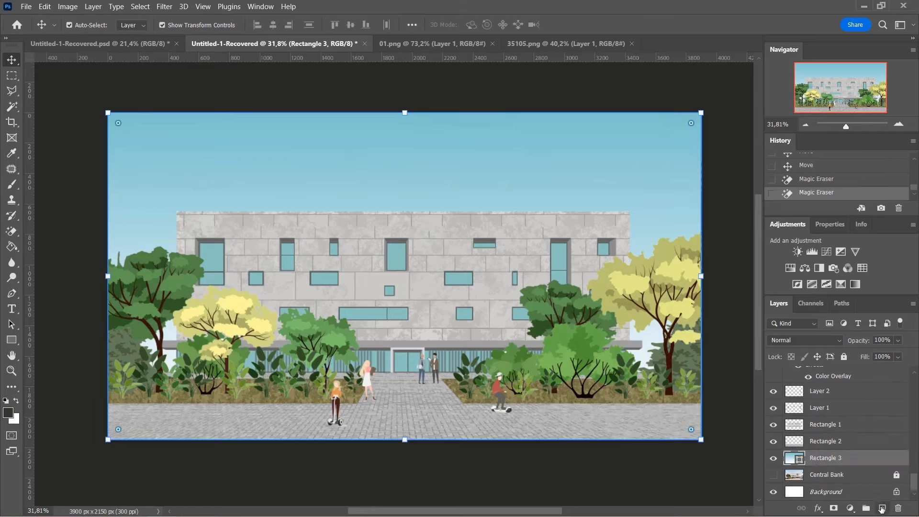
pyautogui.click(882, 508)
pyautogui.click(13, 93)
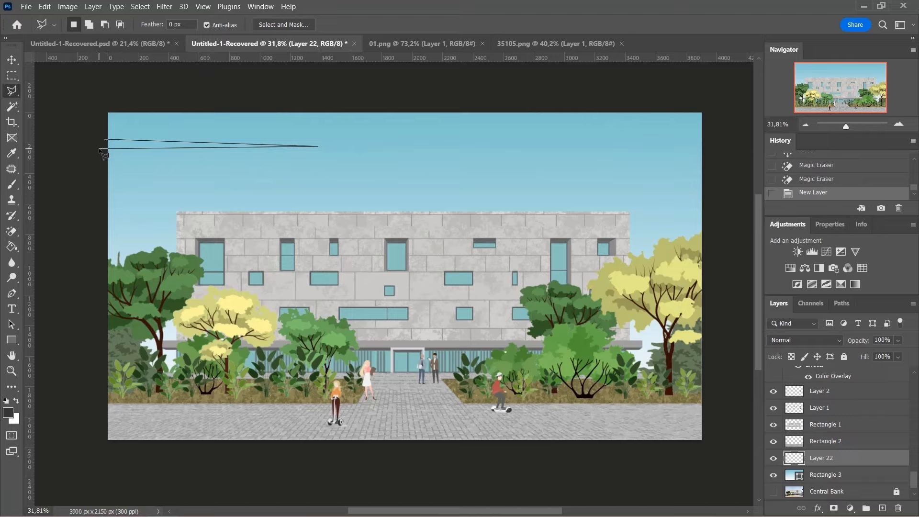
# Examine the sky streaks in the reference illustrations of the Untitled-1-Recovered.psd collage.
pyautogui.click(100, 43)
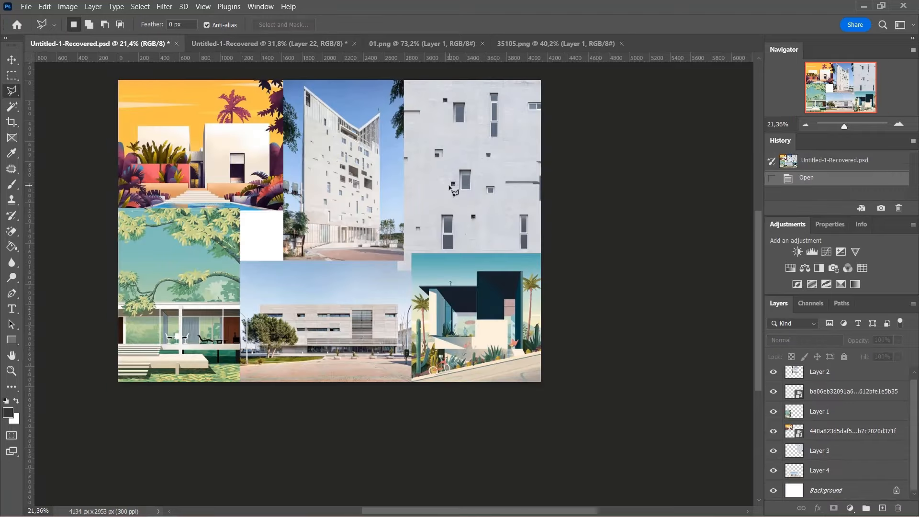
pyautogui.scroll(5, 211, 313)
pyautogui.scroll(-2, 249, 268)
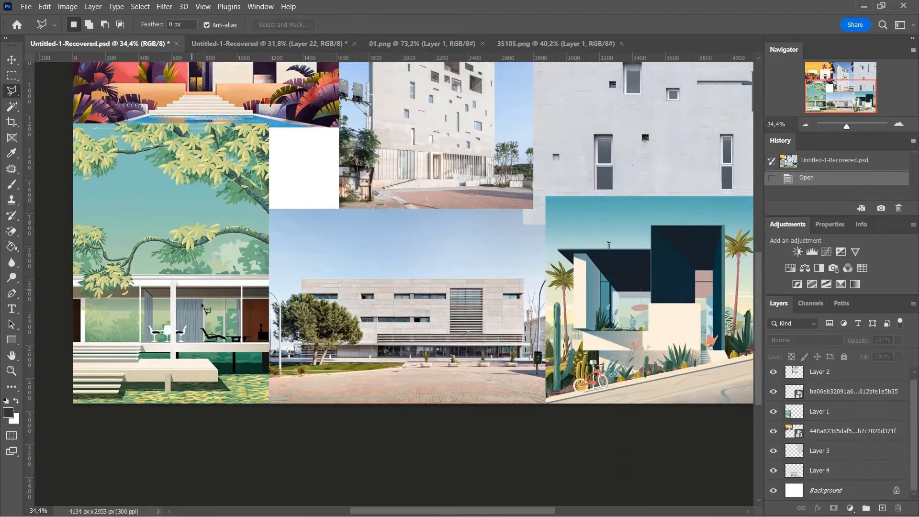
pyautogui.scroll(-5, 308, 296)
pyautogui.scroll(4, 309, 300)
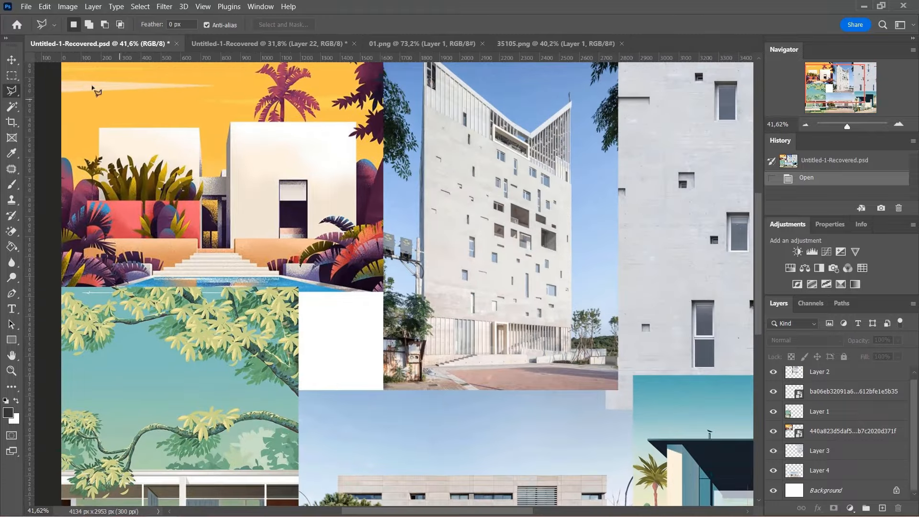
pyautogui.scroll(2, 70, 133)
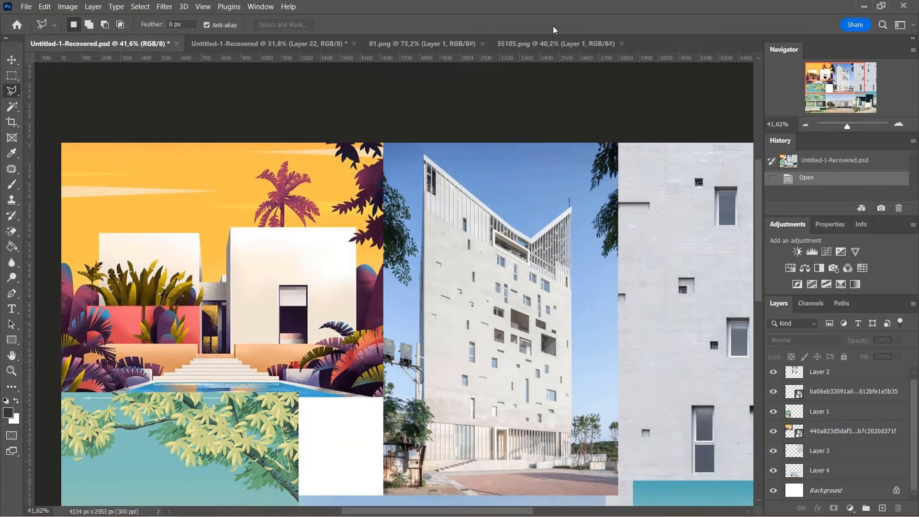
# Close the 01.png document and return to the façade document.
pyautogui.click(521, 46)
pyautogui.scroll(-1, 331, 232)
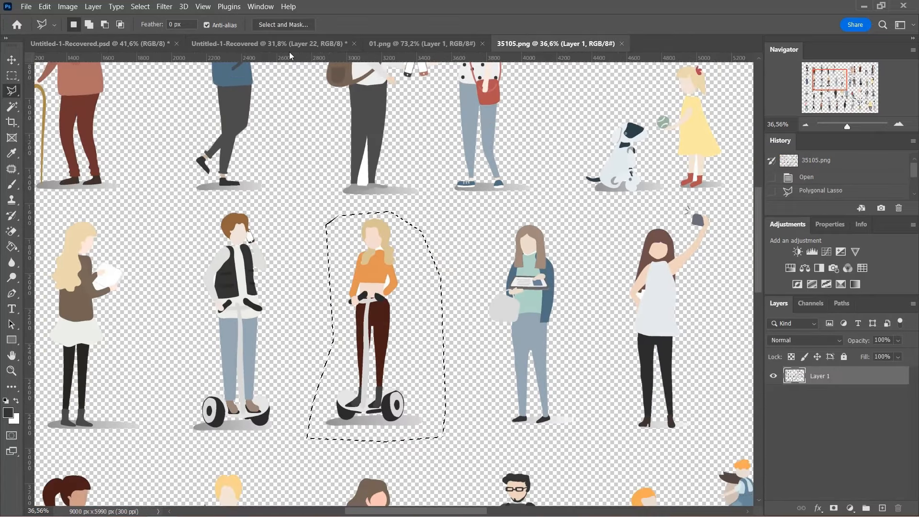
pyautogui.click(383, 43)
pyautogui.click(541, 45)
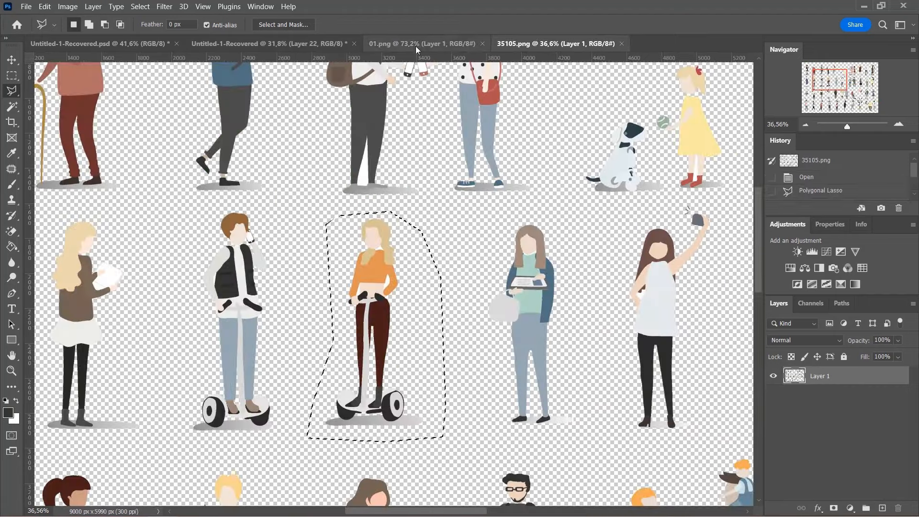
pyautogui.click(450, 45)
pyautogui.click(483, 44)
pyautogui.scroll(-1, 330, 80)
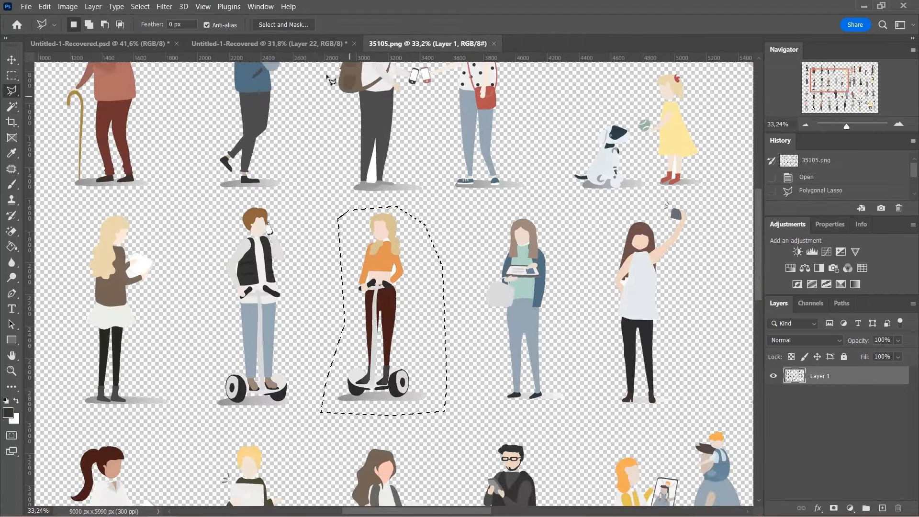
pyautogui.click(306, 43)
# Try to outline a second tapering cloud streak at the sky's right edge as a new selection.
pyautogui.scroll(-5, 413, 238)
pyautogui.scroll(7, 345, 209)
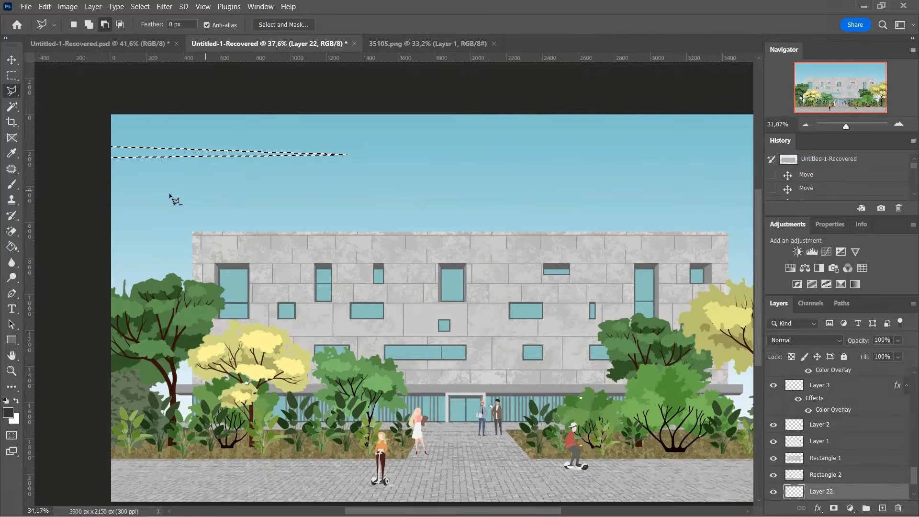
pyautogui.scroll(-1, 665, 211)
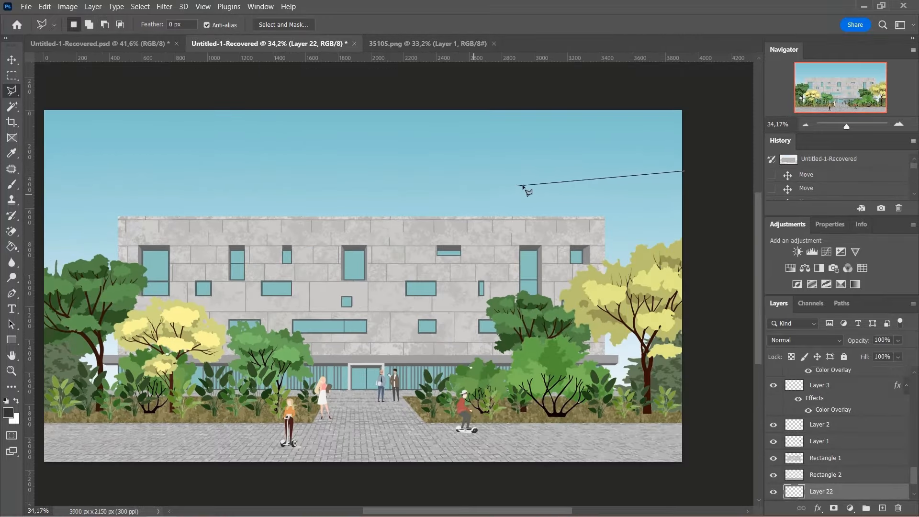
pyautogui.doubleClick(691, 183)
pyautogui.scroll(-3, 692, 192)
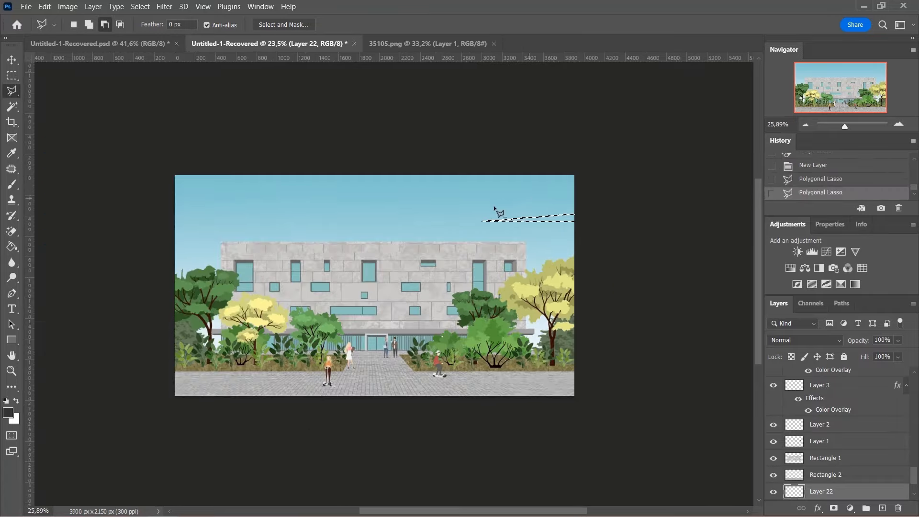
pyautogui.scroll(4, 535, 229)
pyautogui.scroll(-3, 565, 230)
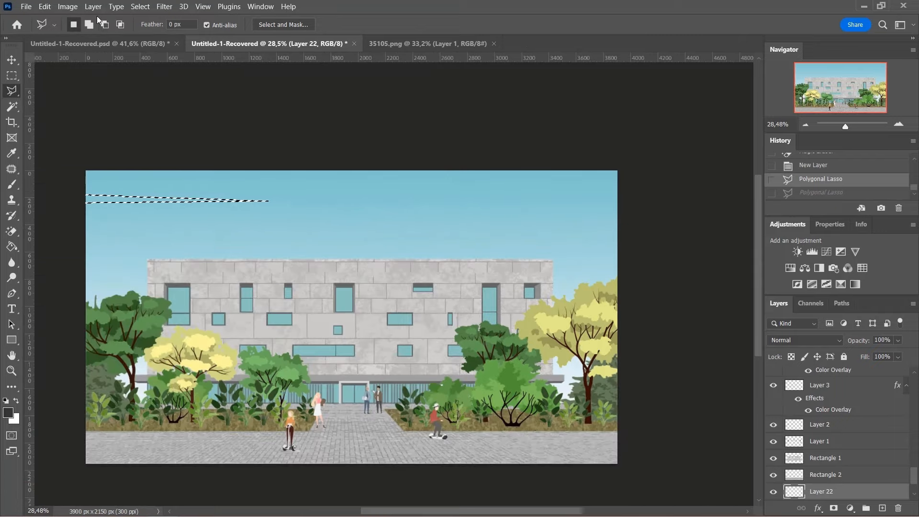
# Add a thin tapering streak about 720 px long at the sky's right edge to the existing cloud selection.
pyautogui.scroll(3, 535, 227)
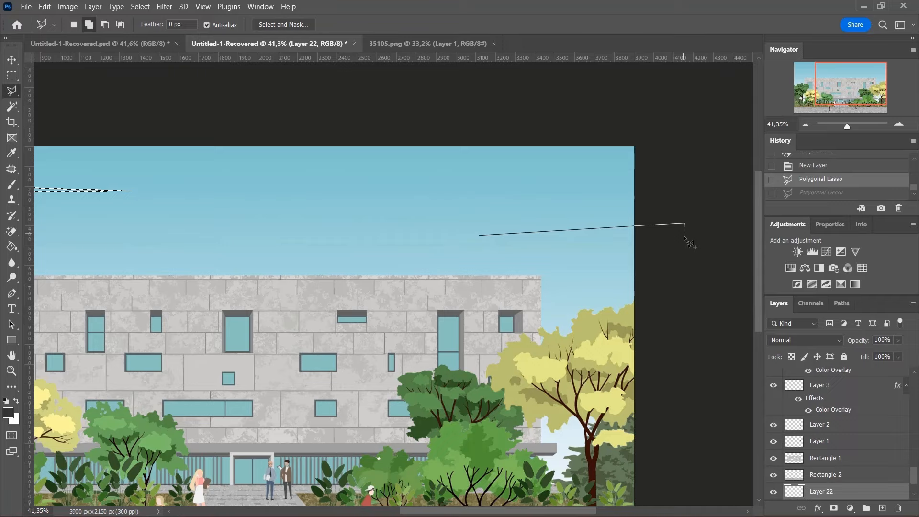
pyautogui.click(481, 236)
pyautogui.scroll(-5, 560, 246)
pyautogui.scroll(4, 316, 218)
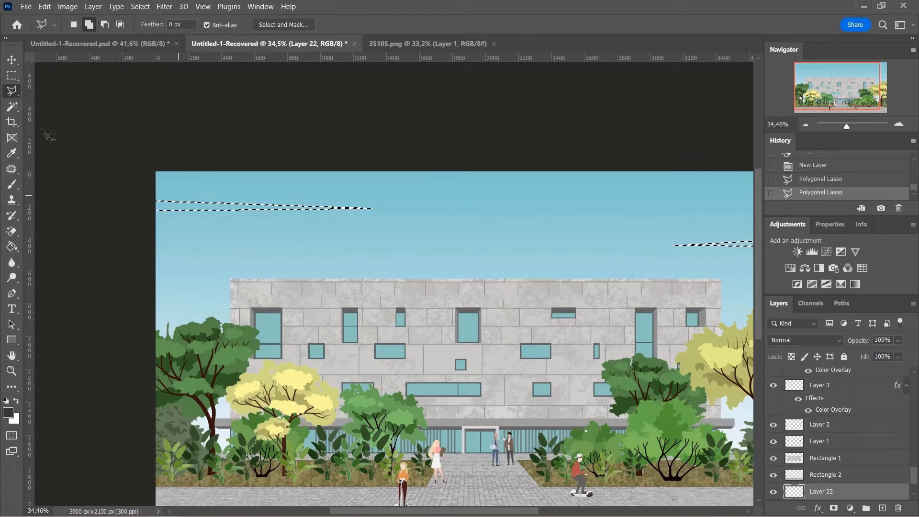
pyautogui.scroll(-2, 175, 262)
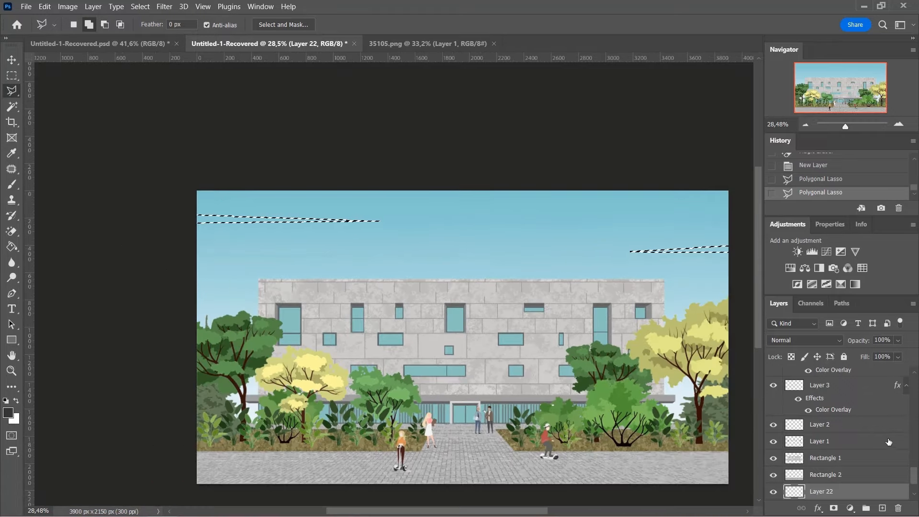
# Fill both selected cloud streaks with the pale blue #ddf3f6 and deselect them.
pyautogui.click(7, 413)
pyautogui.click(207, 310)
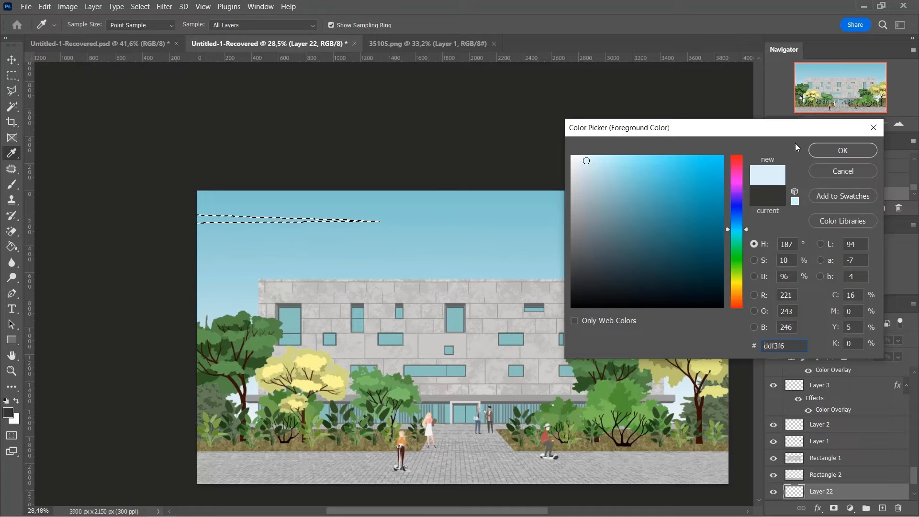
pyautogui.press('Return')
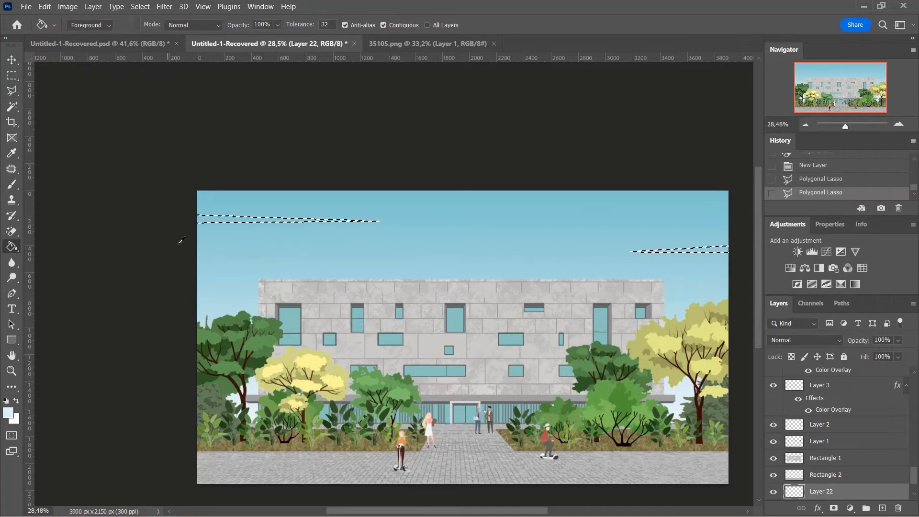
pyautogui.scroll(5, 82, 240)
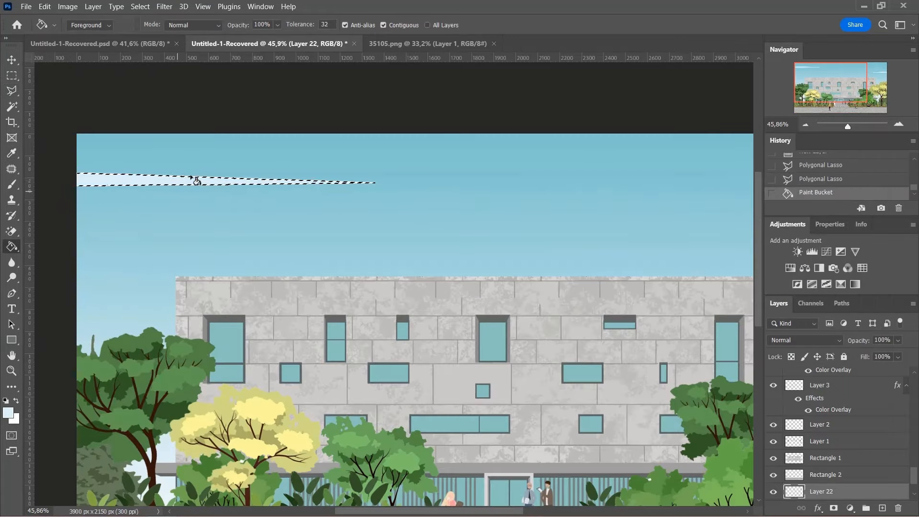
pyautogui.click(12, 76)
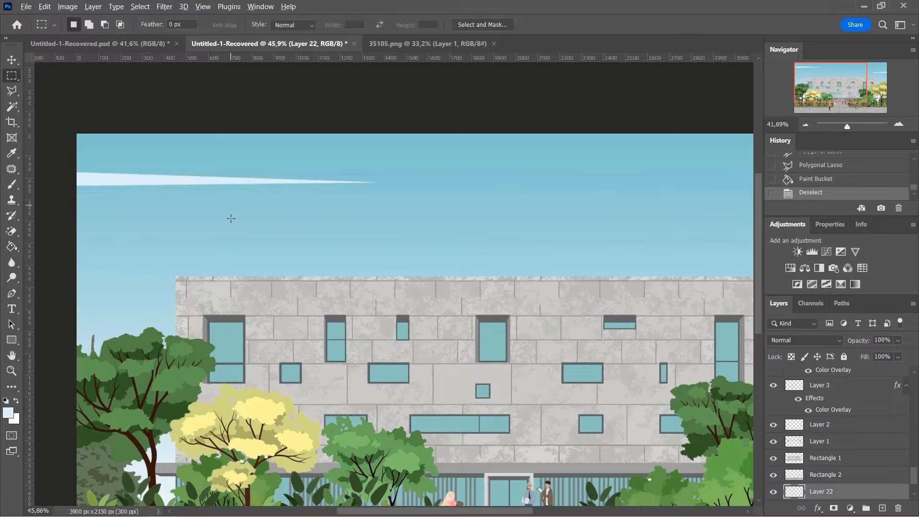
pyautogui.scroll(-4, 230, 214)
pyautogui.scroll(4, 188, 224)
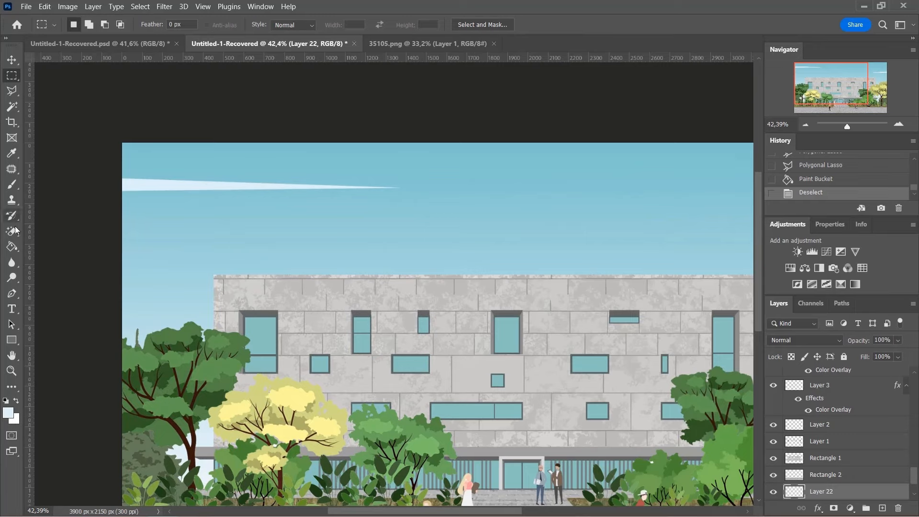
# Outline three more tapering streaks, two below the left cloud about 650 and 930 px long and one near the sky's upper right edge.
pyautogui.click(12, 91)
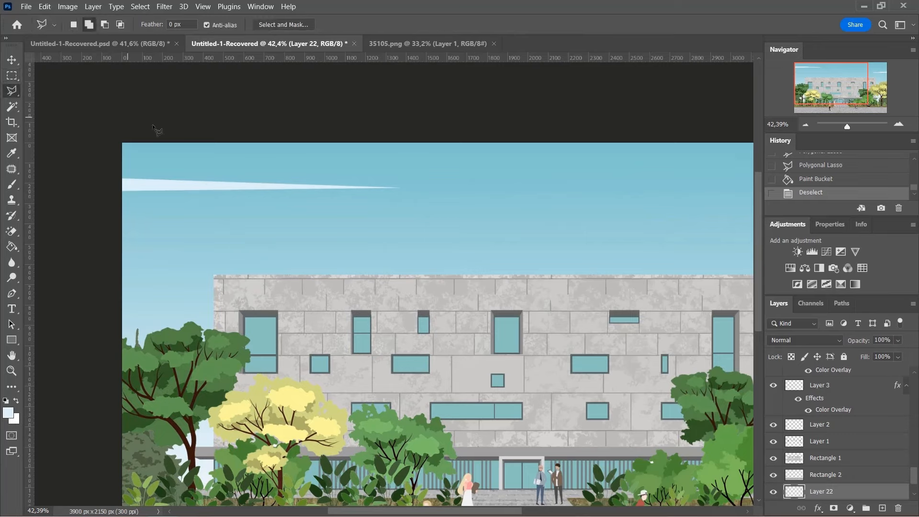
pyautogui.click(108, 222)
pyautogui.click(263, 224)
pyautogui.doubleClick(106, 232)
pyautogui.click(105, 258)
pyautogui.click(322, 255)
pyautogui.doubleClick(106, 266)
pyautogui.scroll(-7, 336, 278)
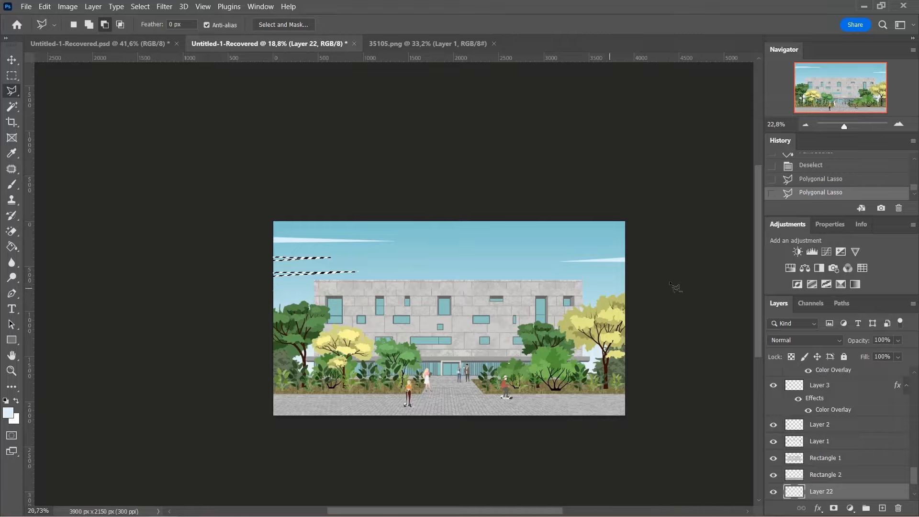
pyautogui.scroll(5, 646, 233)
pyautogui.click(623, 224)
pyautogui.click(383, 231)
pyautogui.doubleClick(624, 235)
pyautogui.scroll(-3, 588, 283)
# Fill the three newly selected streaks with a slightly darker, muted pale tone using the Paint Bucket, keeping the selection active.
pyautogui.click(8, 413)
pyautogui.click(587, 174)
pyautogui.click(841, 150)
pyautogui.click(11, 247)
pyautogui.scroll(6, 579, 244)
pyautogui.click(586, 243)
pyautogui.click(10, 75)
pyautogui.click(363, 256)
pyautogui.hotkey('ctrl', 'z')
pyautogui.scroll(7, 266, 294)
# Recolour the middle streak on the left with a light blue based on the sky colour and clear the selection.
pyautogui.click(11, 247)
pyautogui.click(9, 412)
pyautogui.click(223, 257)
pyautogui.click(597, 169)
pyautogui.click(841, 150)
pyautogui.click(91, 244)
pyautogui.click(11, 75)
pyautogui.click(238, 105)
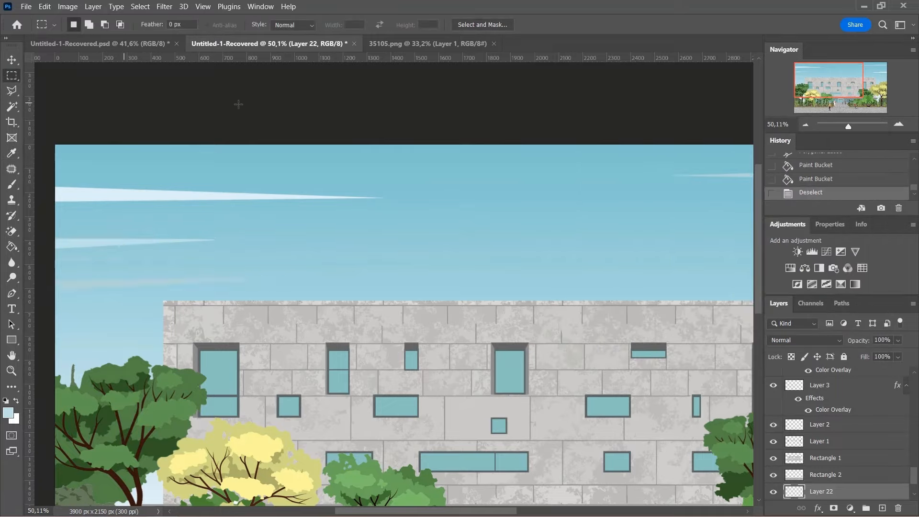
# Stretch the cloud streak layer to about 113% width and 130% height so it extends past both sides of the canvas.
pyautogui.scroll(-7, 211, 268)
pyautogui.click(8, 60)
pyautogui.moveTo(145, 248); pyautogui.dragTo(112, 252)
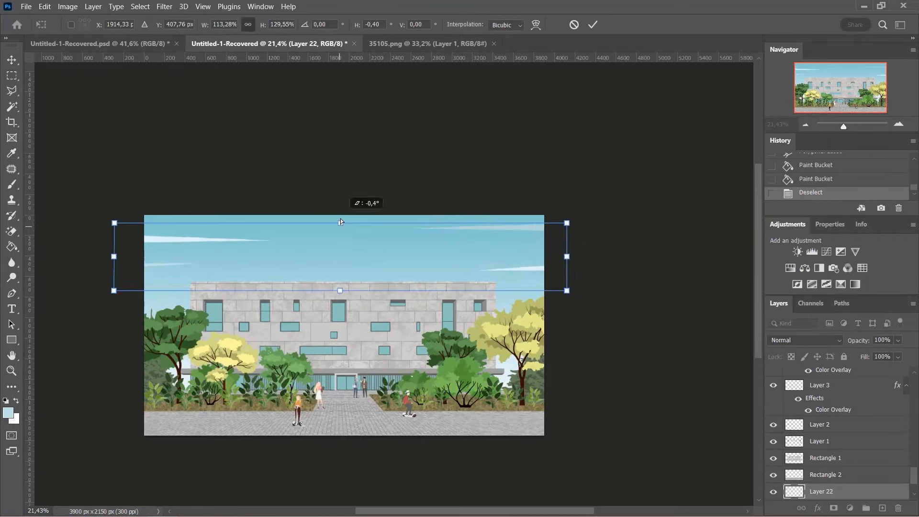
pyautogui.press('Return')
pyautogui.scroll(3, 611, 301)
pyautogui.hotkey('ctrl', '-')
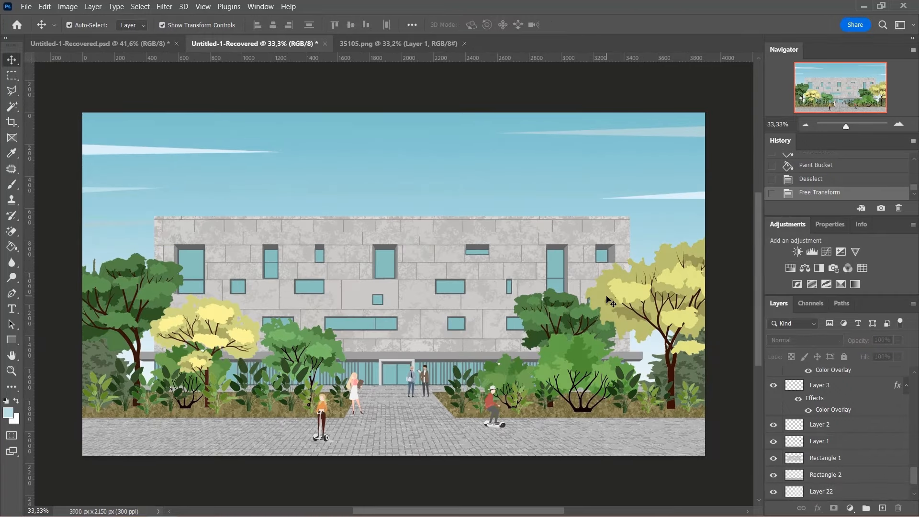